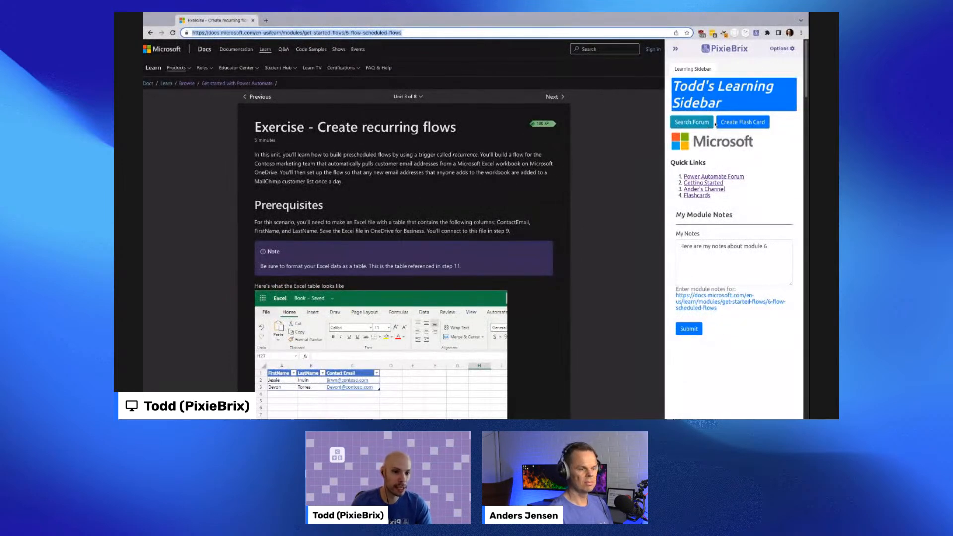
# - Open the flash card form from the learning sidebar, then cancel it
pyautogui.click(718, 122)
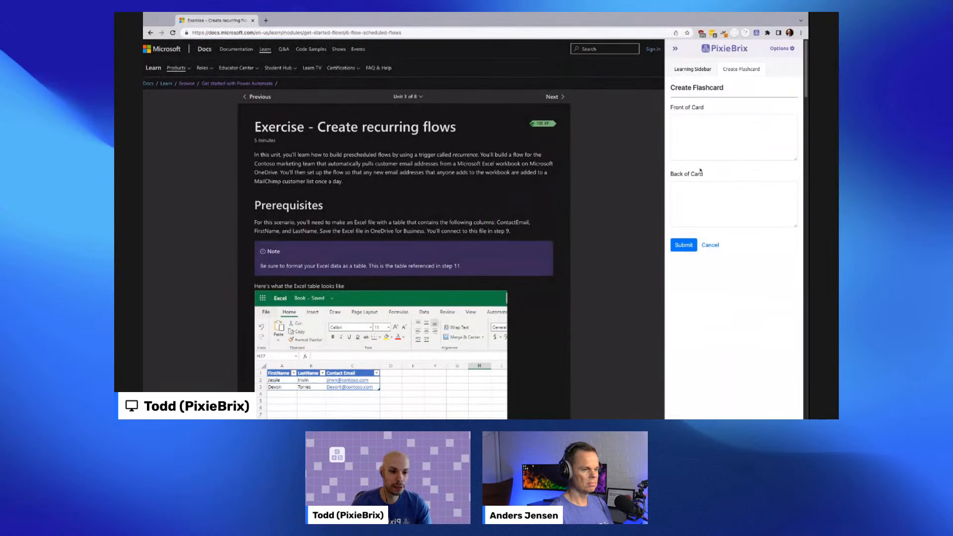
pyautogui.click(710, 244)
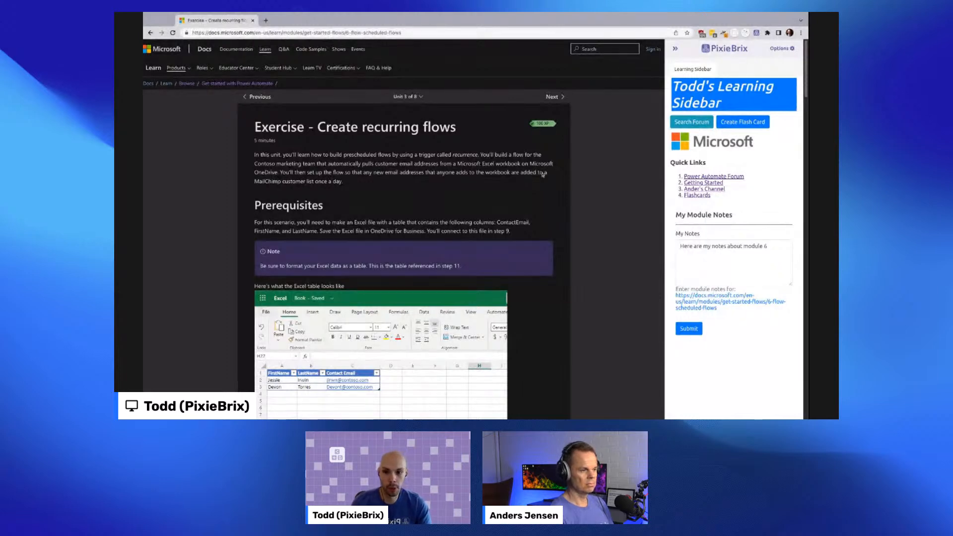
# - Open the Get started with Power Automate module overview and scroll through its list of units
pyautogui.click(404, 96)
pyautogui.click(419, 143)
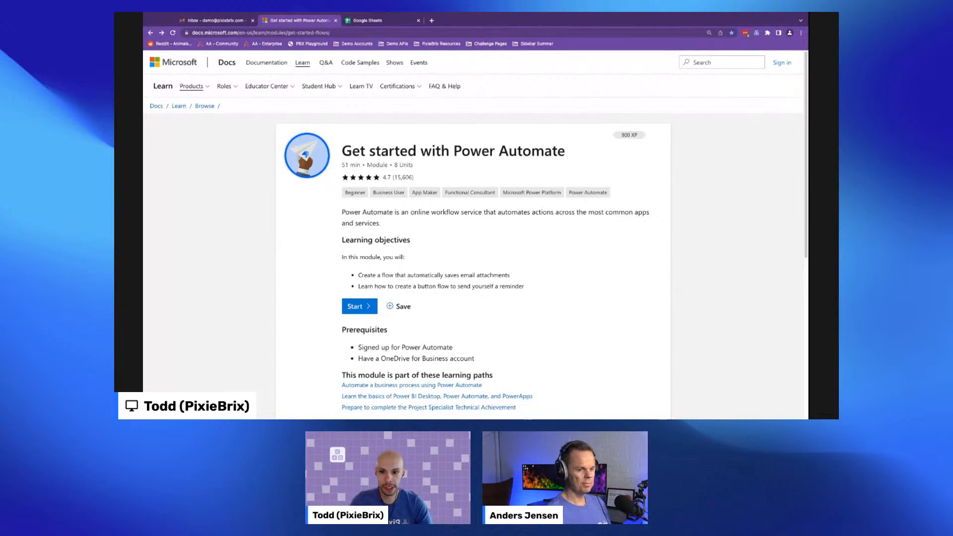
pyautogui.scroll(-2, 473, 287)
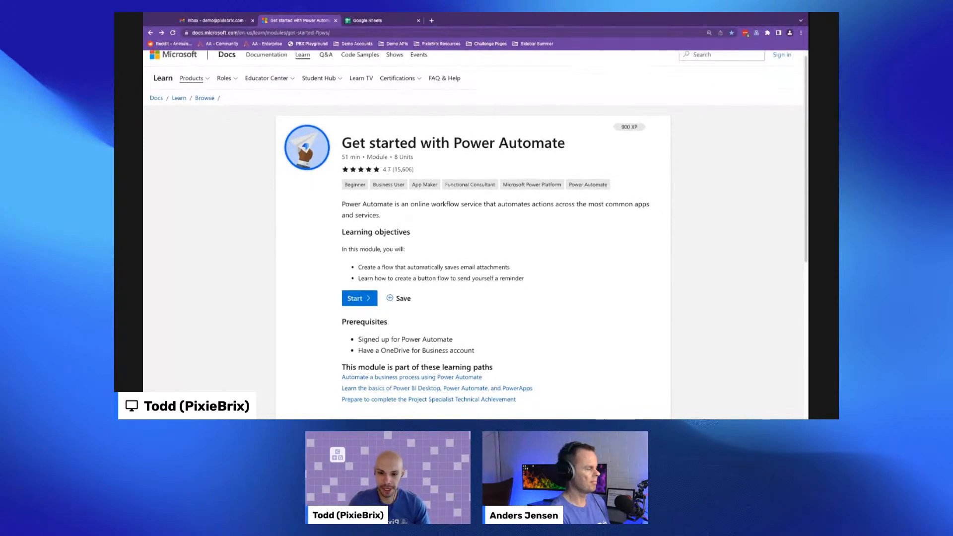
pyautogui.scroll(-3, 410, 207)
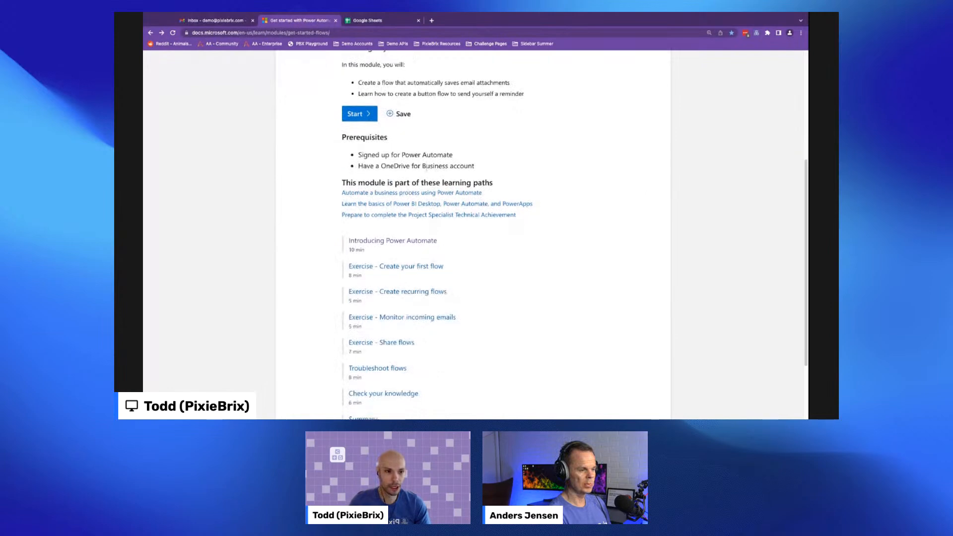
pyautogui.scroll(1, 409, 207)
pyautogui.scroll(-3, 410, 206)
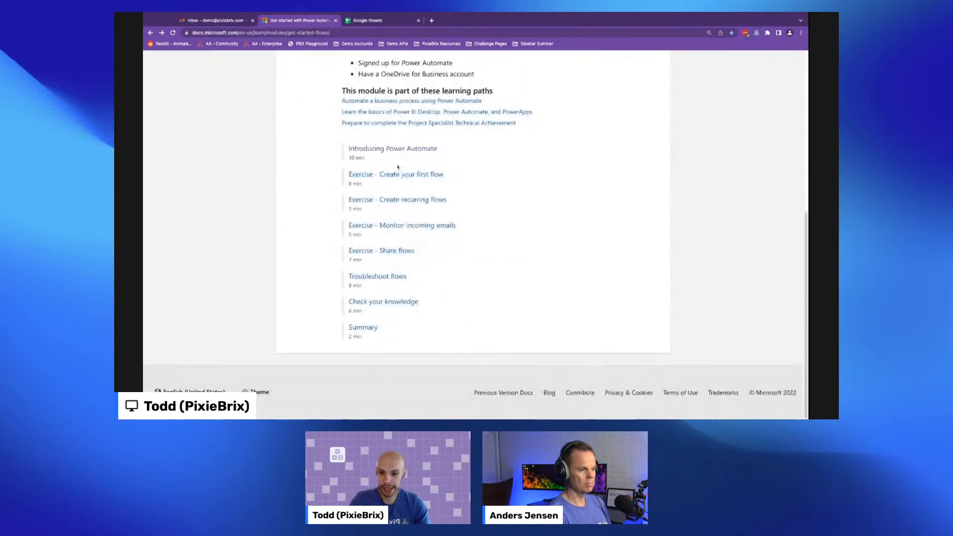
# - Open the unit Exercise - Create your first flow, switching between units through the unit list
pyautogui.click(377, 175)
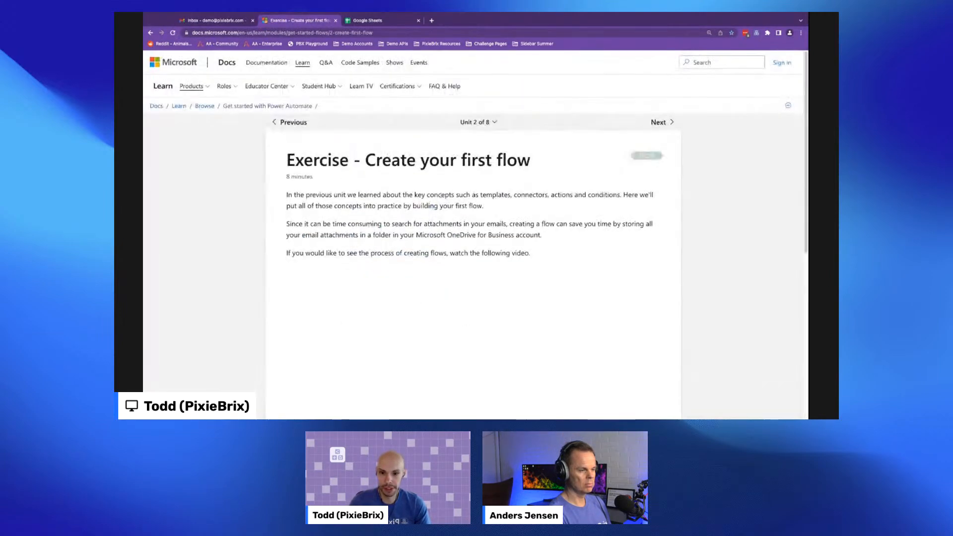
pyautogui.click(480, 122)
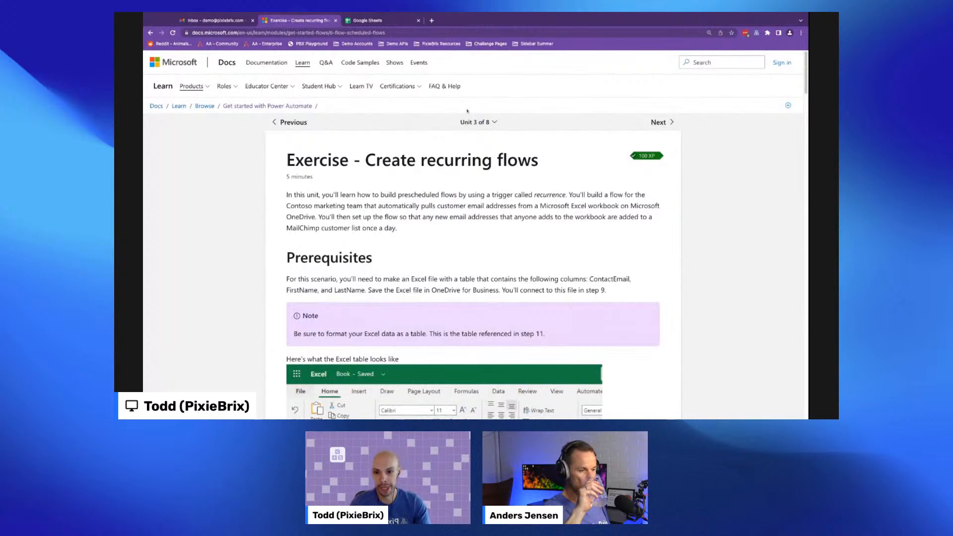
pyautogui.click(474, 122)
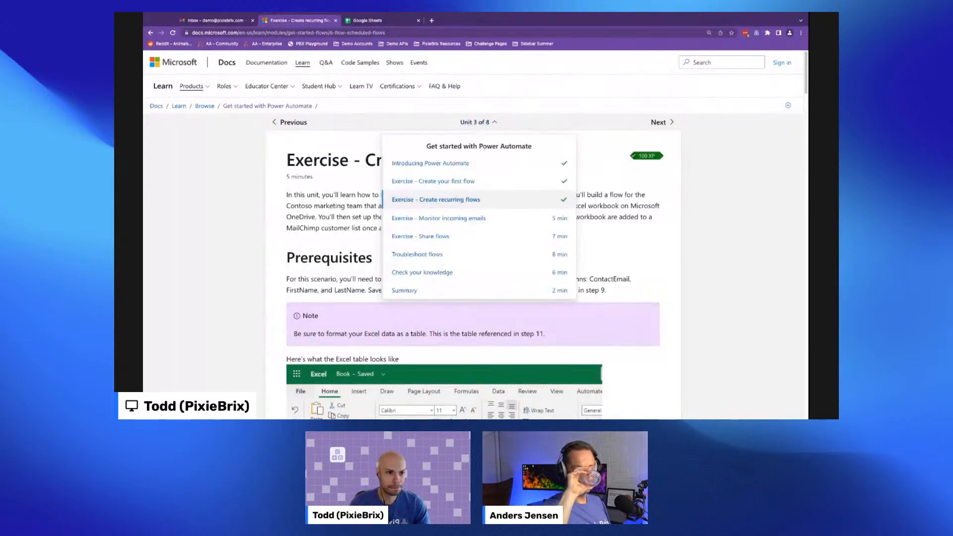
pyautogui.click(481, 180)
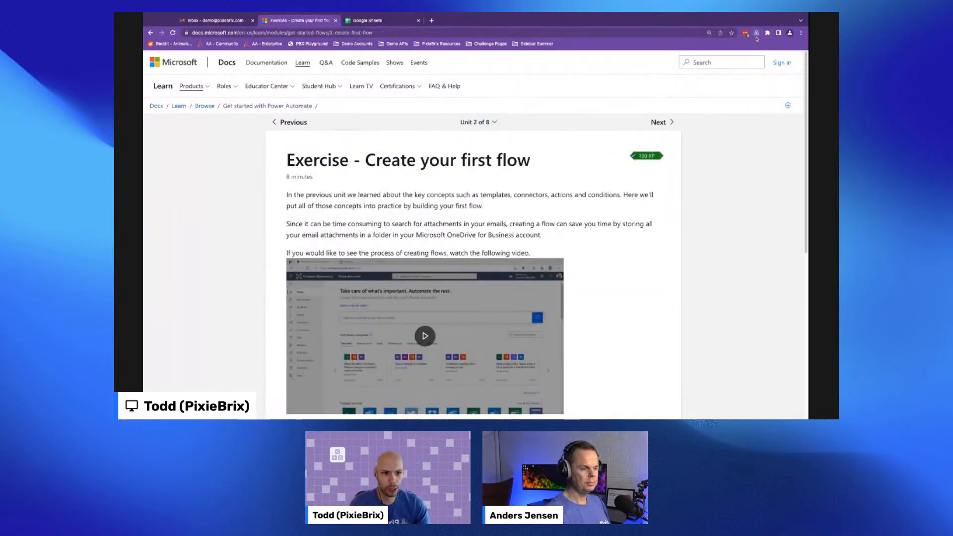
# - Toggle the PixieBrix sidebar closed and open again beside the exercise page
pyautogui.click(756, 34)
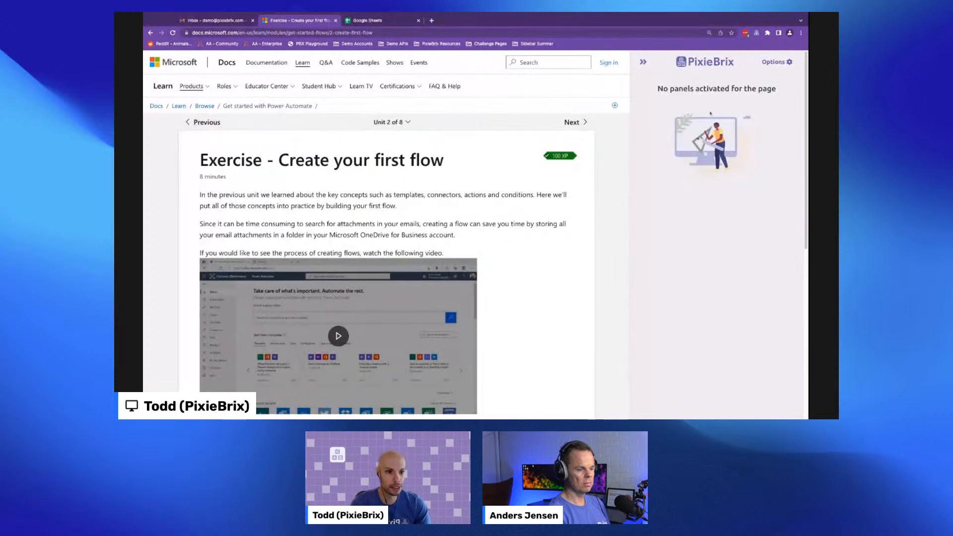
pyautogui.click(756, 33)
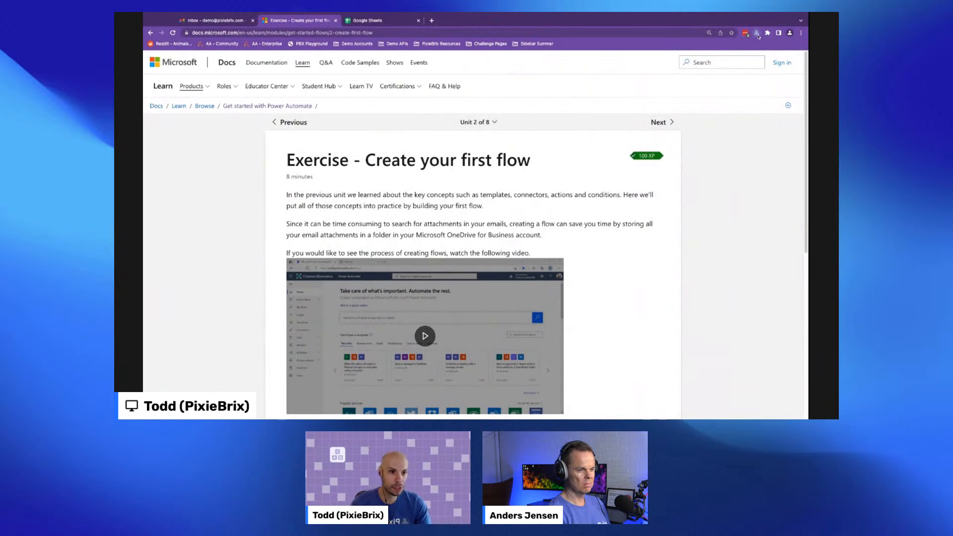
pyautogui.click(757, 35)
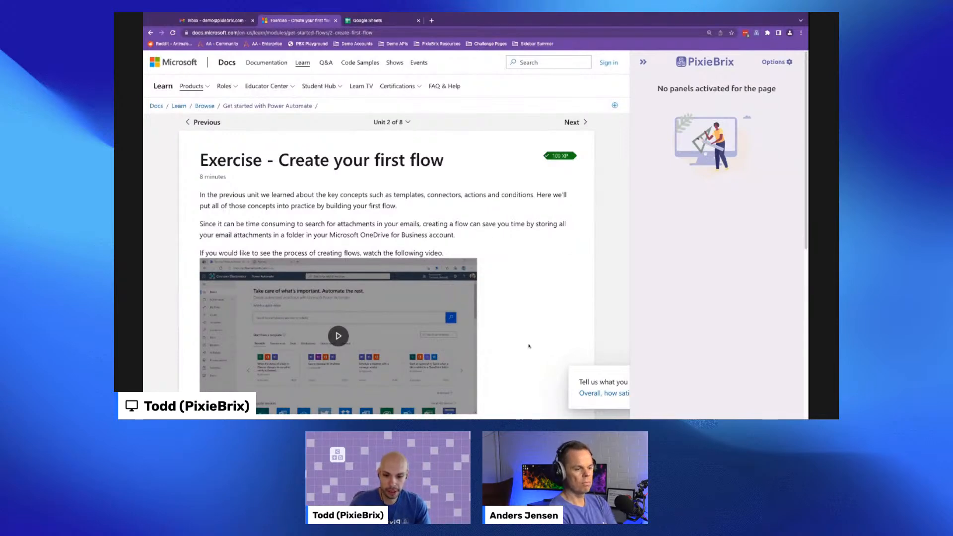
# - Open the browser developer tools on the PixieBrix page editor, closing and reopening it once
pyautogui.press('super+alt+i')
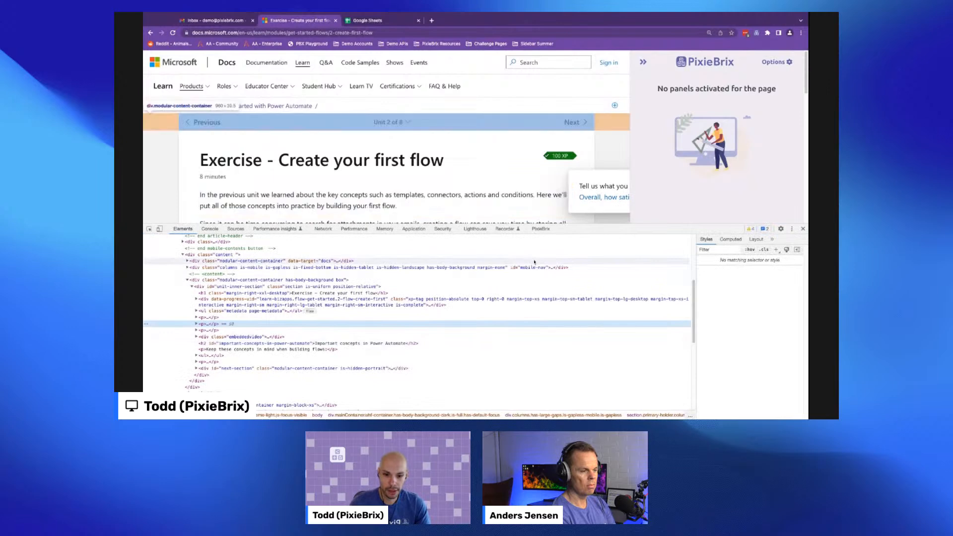
pyautogui.click(541, 230)
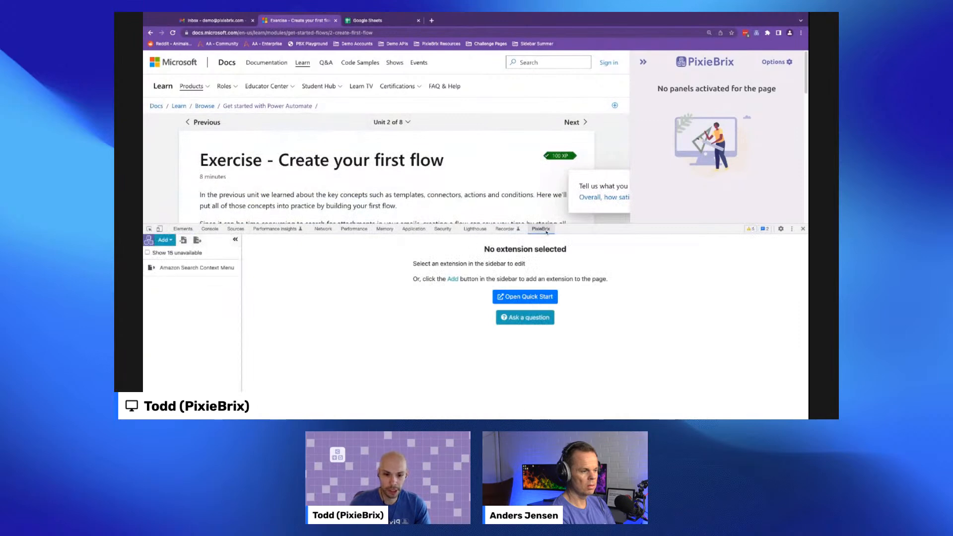
pyautogui.click(803, 229)
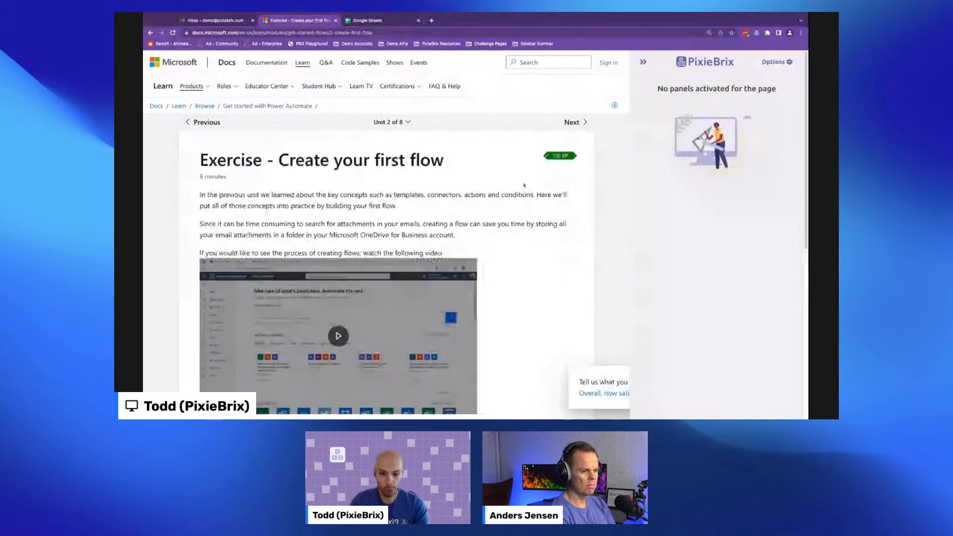
pyautogui.press('super+alt+i')
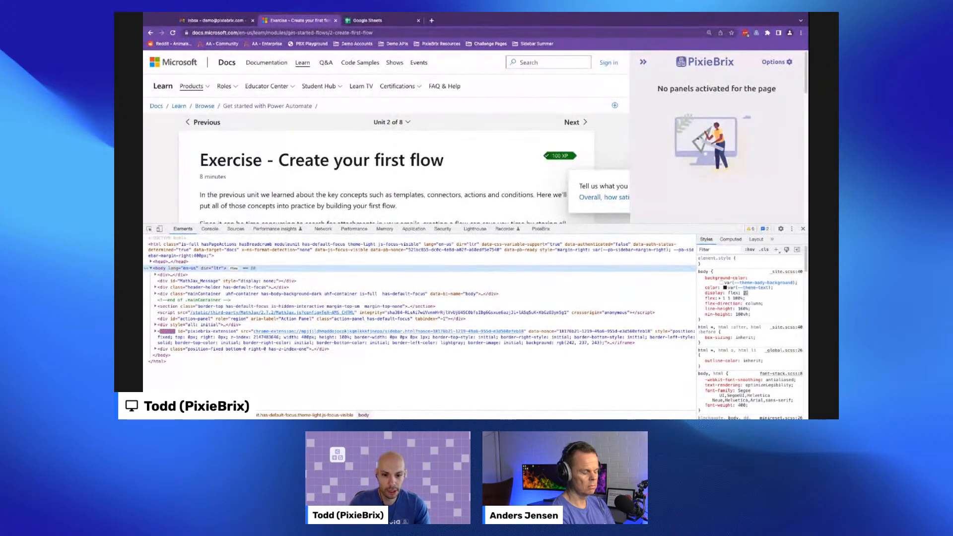
pyautogui.click(540, 229)
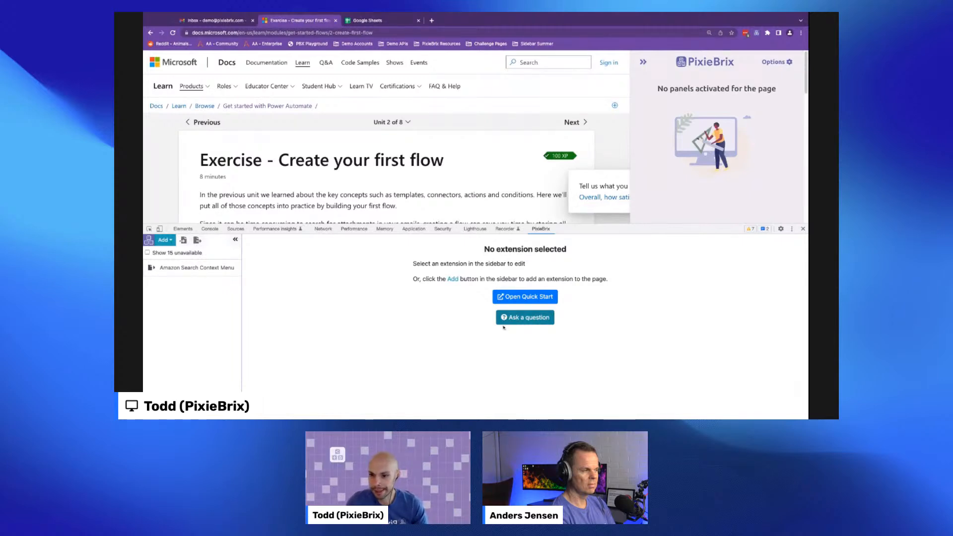
# - Add a new Sidebar Panel extension in the PixieBrix page editor
pyautogui.click(171, 242)
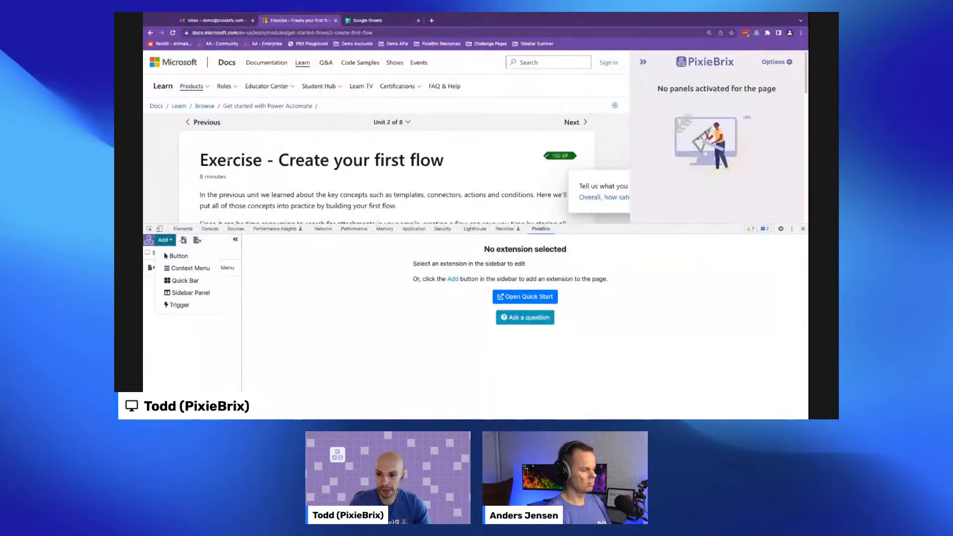
pyautogui.doubleClick(229, 160)
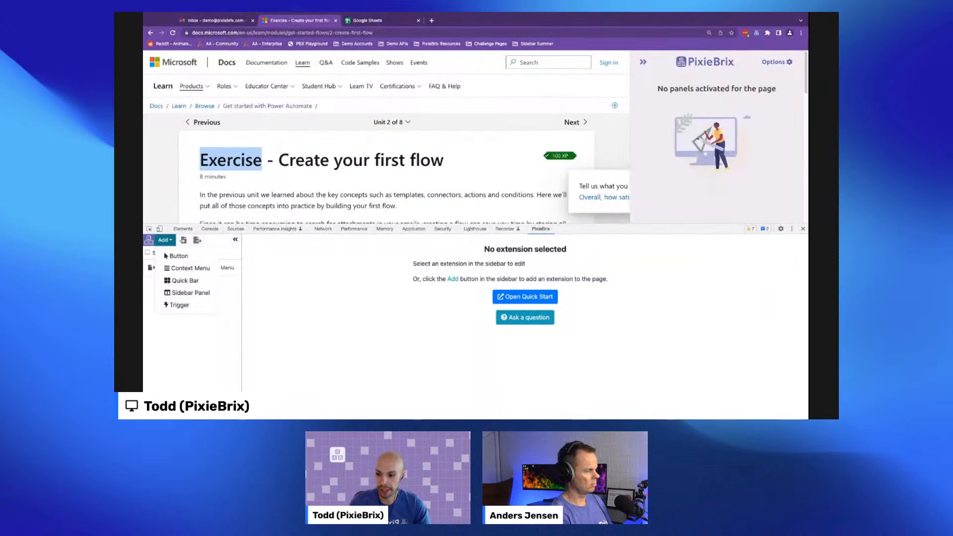
pyautogui.press('super+m')
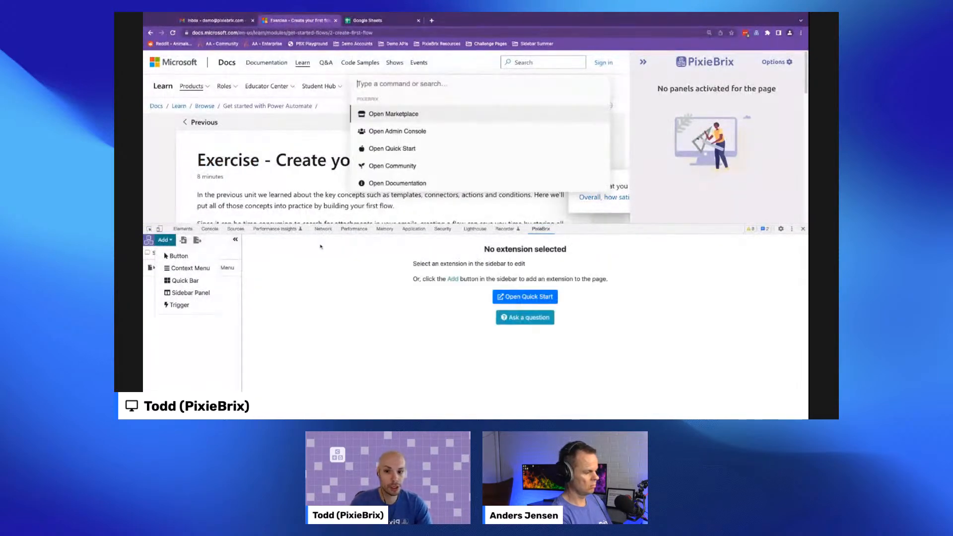
pyautogui.press('Escape')
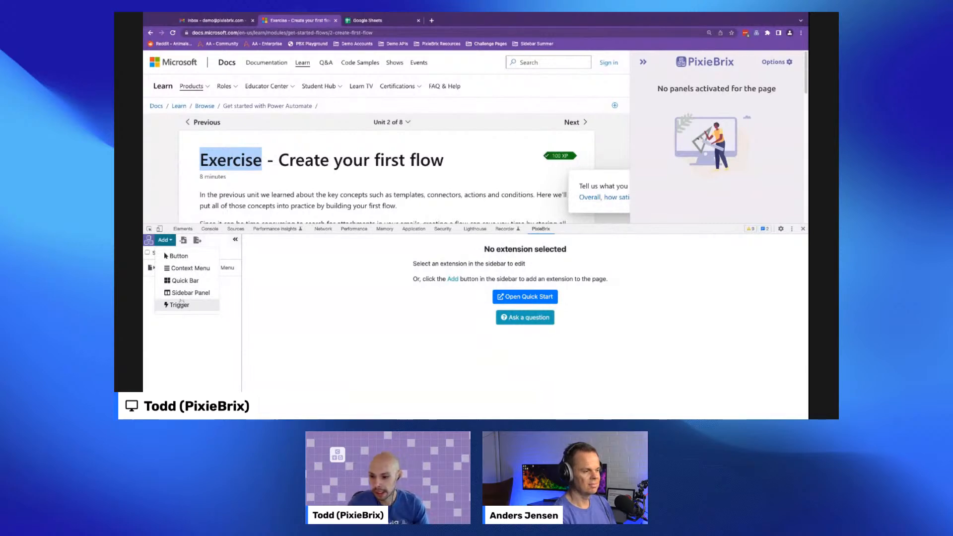
pyautogui.click(185, 293)
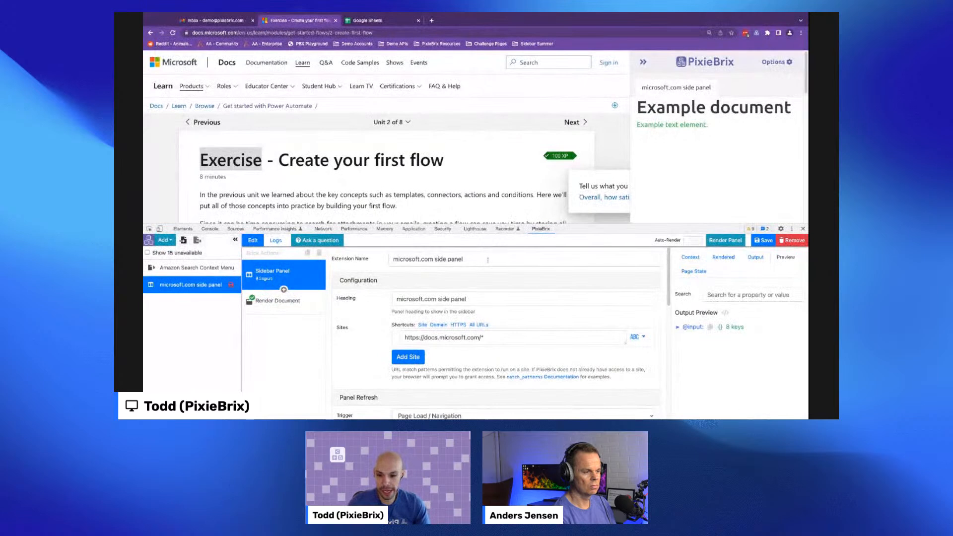
# - Rename the extension to "MS Power Automate Sidebar"
pyautogui.moveTo(408, 258); pyautogui.dragTo(489, 259)
pyautogui.hotkey('shift', 'Left')
pyautogui.hotkey('shift', 'Left')
pyautogui.hotkey('shift', 'Left')
pyautogui.hotkey('shift', 'Left')
pyautogui.hotkey('shift', 'Left')
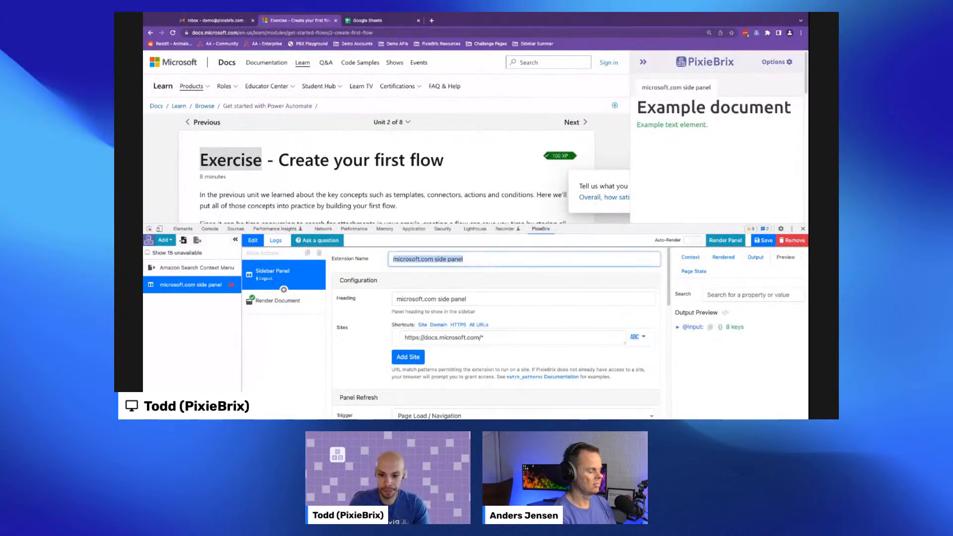
pyautogui.write('MS L')
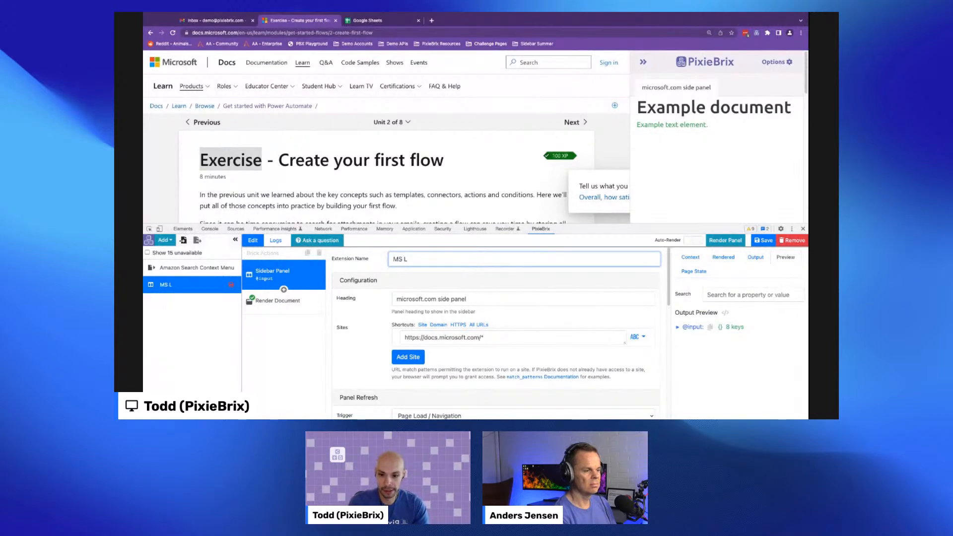
pyautogui.press('BackSpace')
pyautogui.write('Power Automate Sidebar')
# - Set the sidebar panel heading to "Power Automate Learning"
pyautogui.click(475, 297)
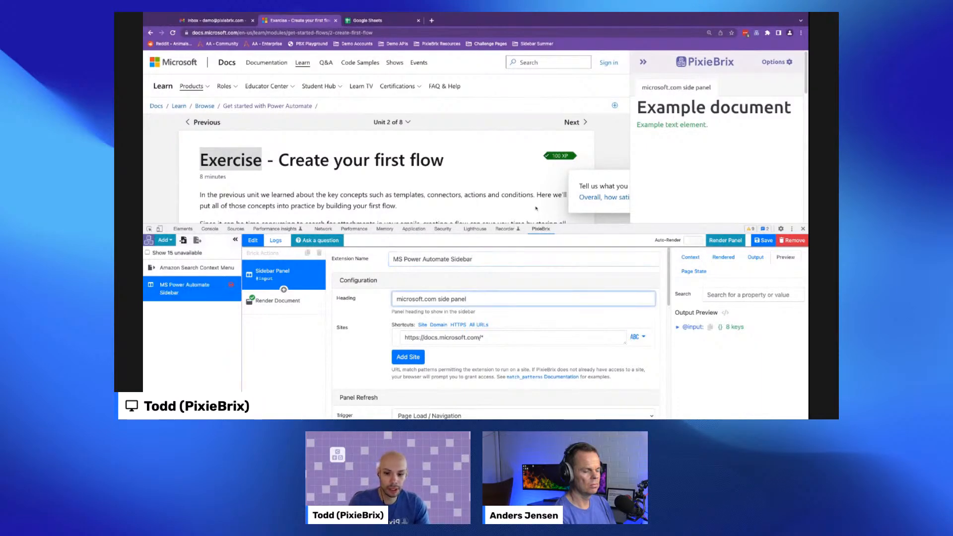
pyautogui.press('super+a')
pyautogui.write('Po')
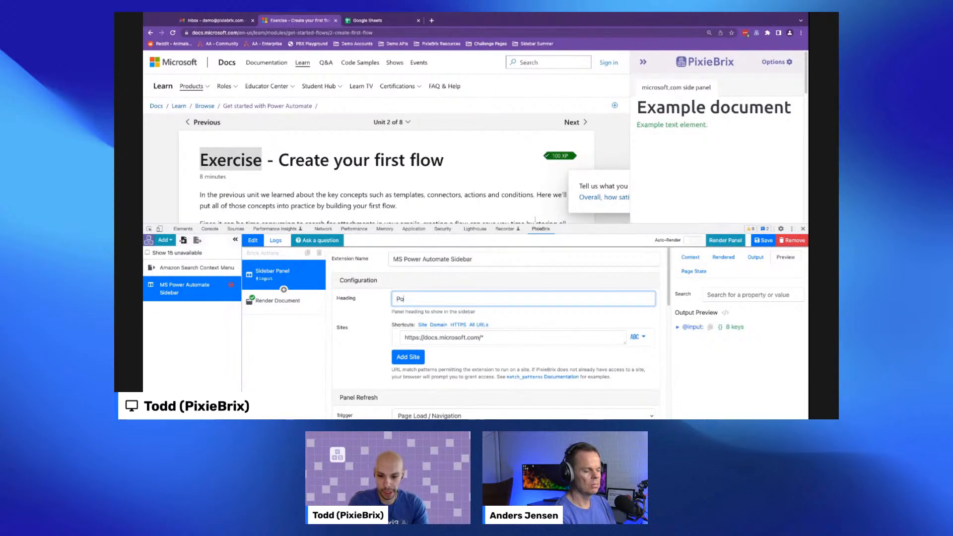
pyautogui.write('wer Automate Learning')
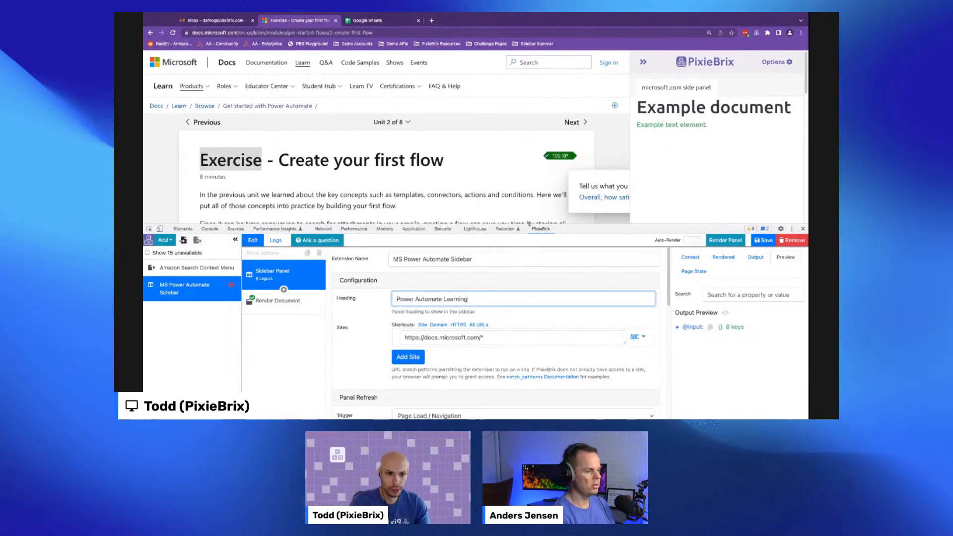
pyautogui.click(378, 318)
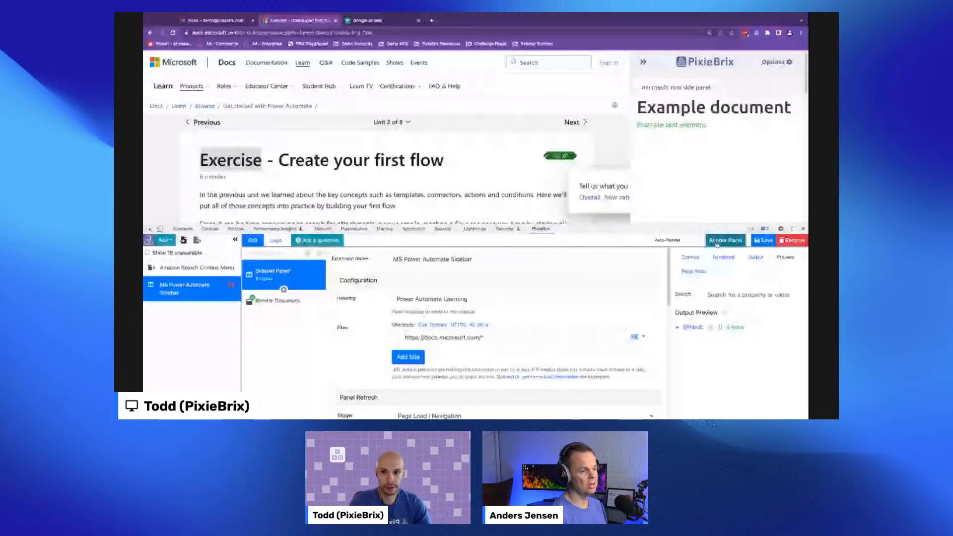
# - Open pixiebrix.com in a new tab and go to its Start for free page
pyautogui.click(432, 21)
pyautogui.write('www.p')
pyautogui.press('Return')
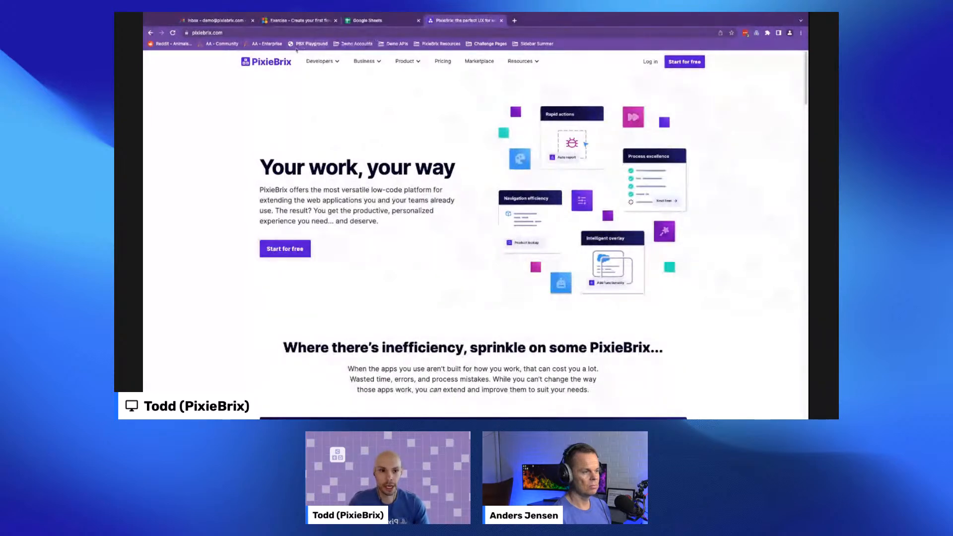
pyautogui.click(684, 62)
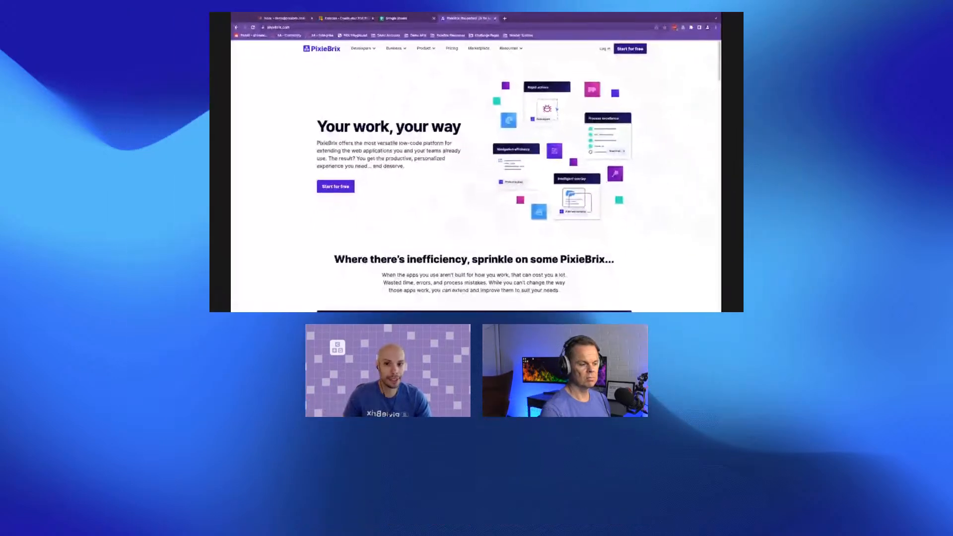
# - Return to the Microsoft Learn tab and set the Render Document header title to "Todd's Learning Sidebar"
pyautogui.click(350, 18)
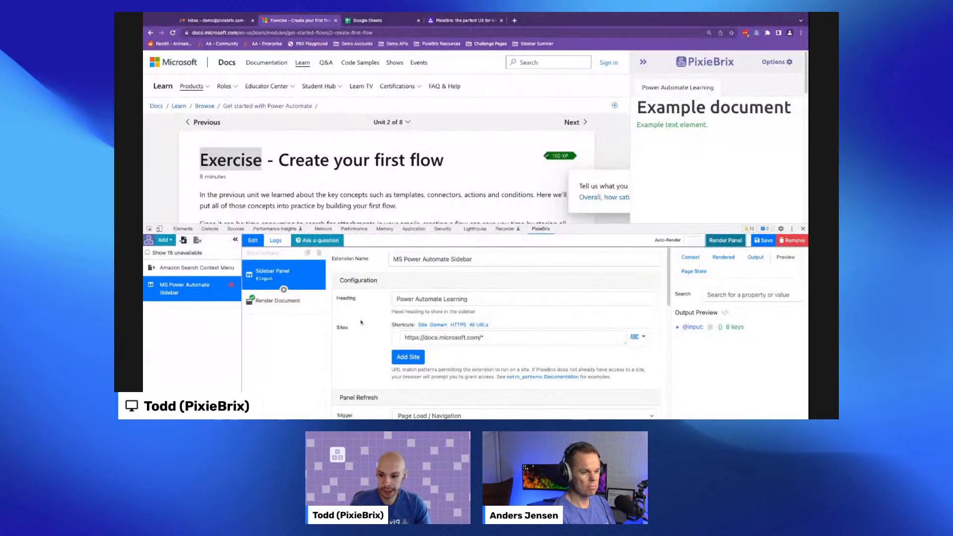
pyautogui.click(268, 301)
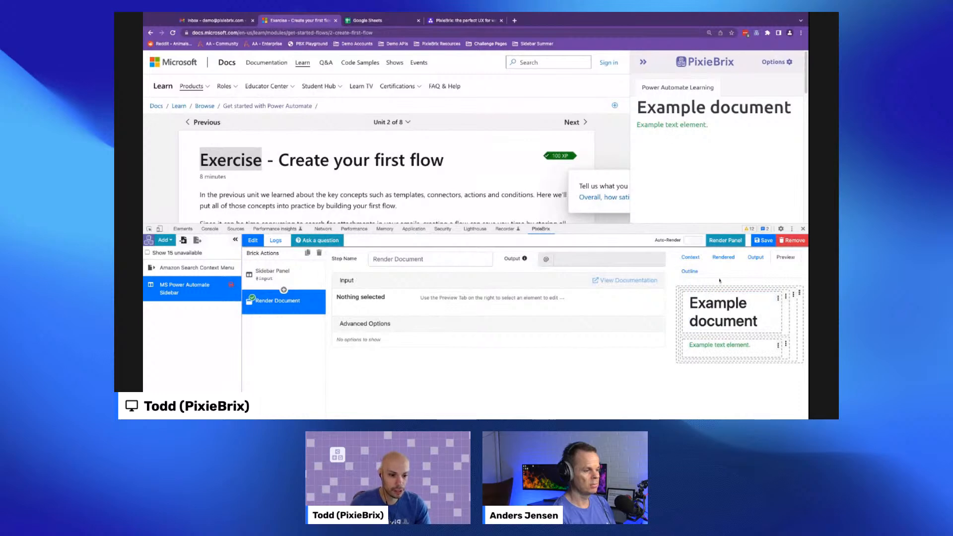
pyautogui.click(715, 304)
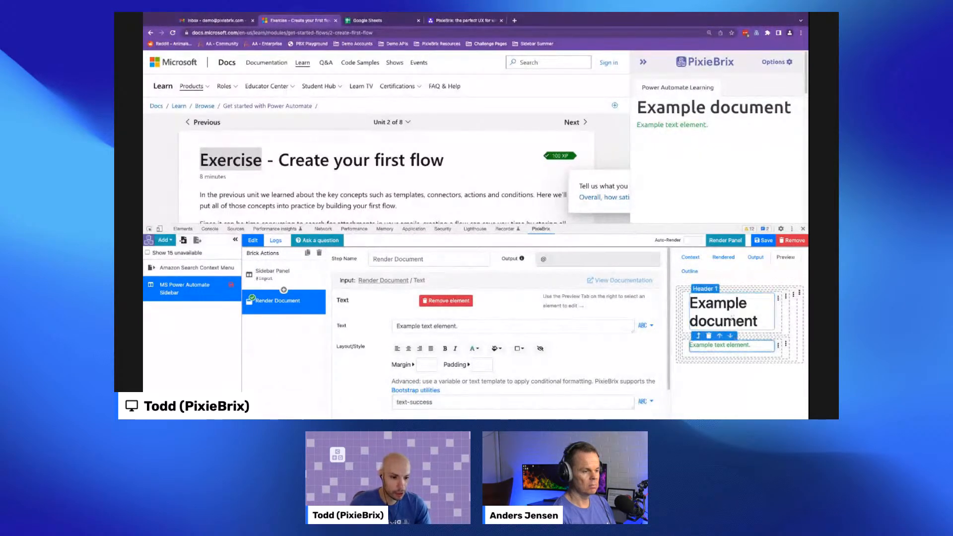
pyautogui.tripleClick(507, 326)
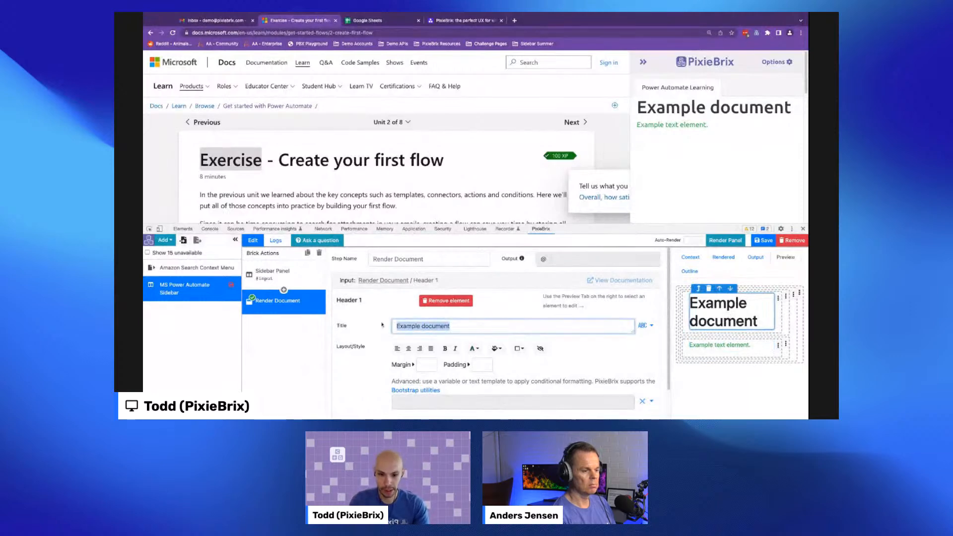
pyautogui.write("Todd's Learning ")
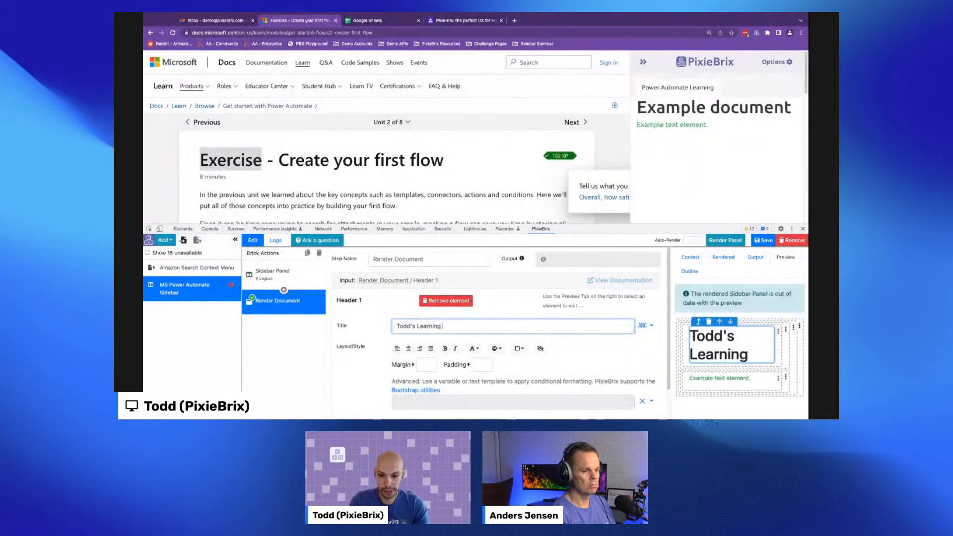
pyautogui.write('Sidebar')
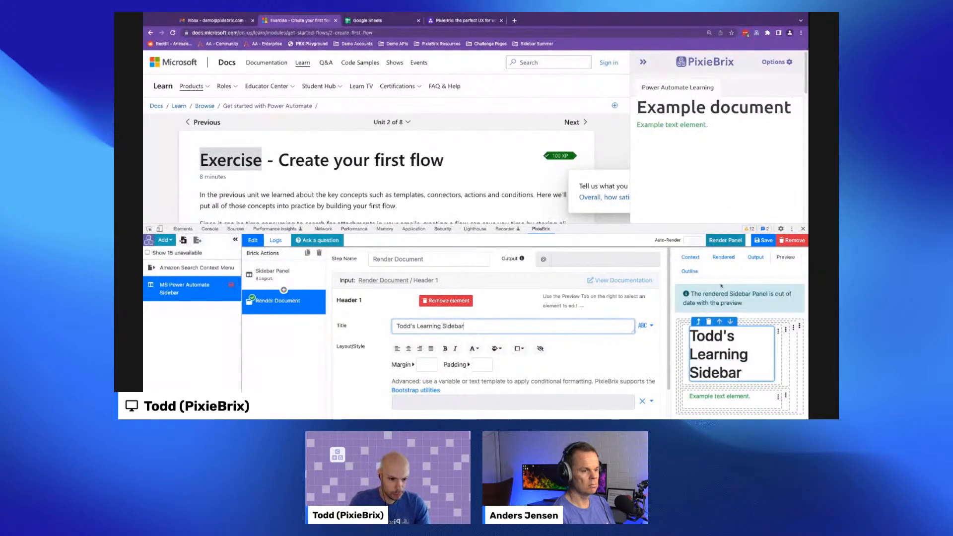
# - Render the panel, enable auto-render, and change the header title to "Todd's Learning Sidebar!"
pyautogui.click(724, 240)
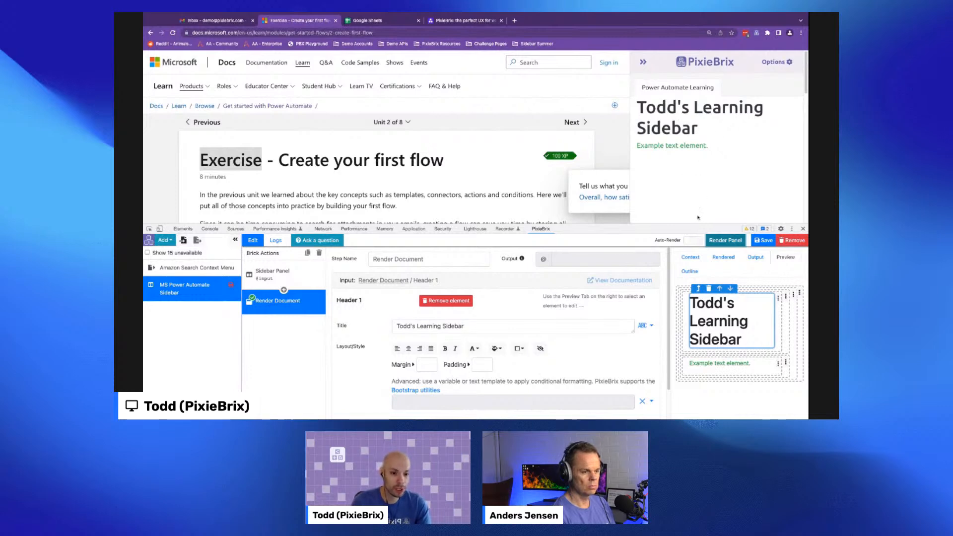
pyautogui.click(693, 241)
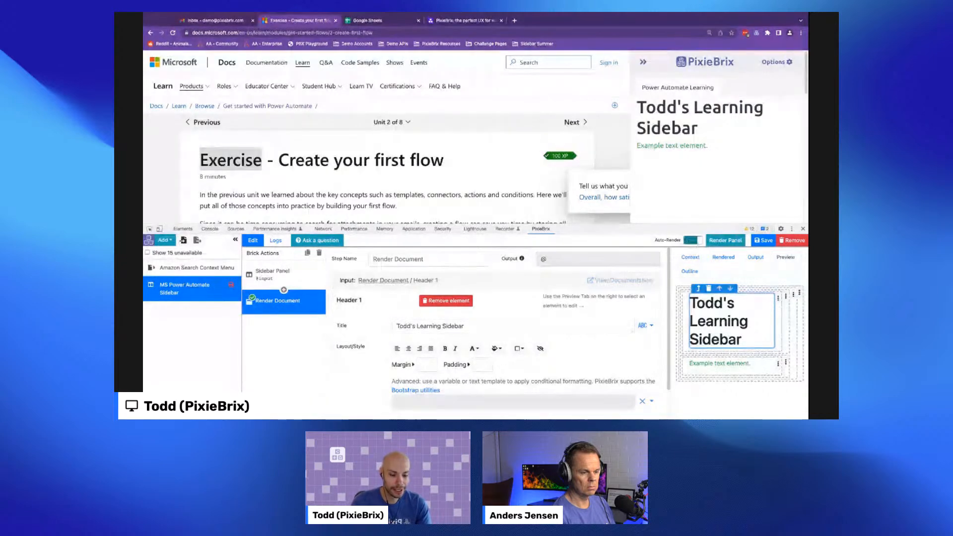
pyautogui.click(502, 323)
pyautogui.write('!')
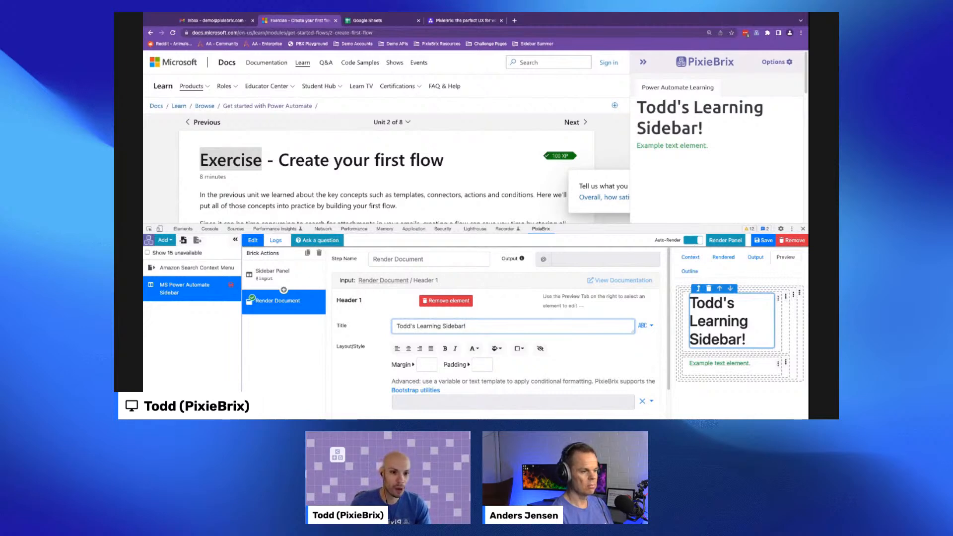
# - Style the header bold and italic with a Primary background and white text, then save the extension
pyautogui.click(454, 349)
pyautogui.click(444, 348)
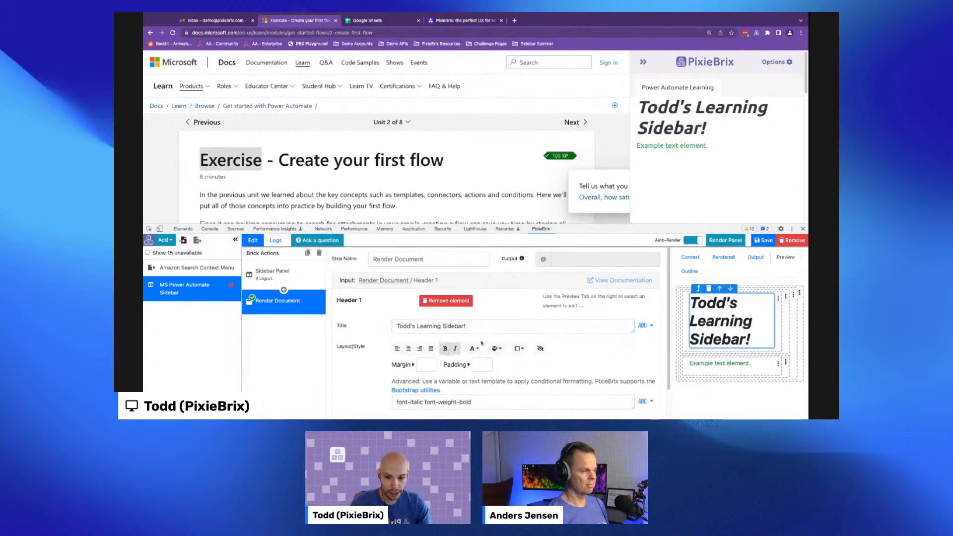
pyautogui.click(497, 349)
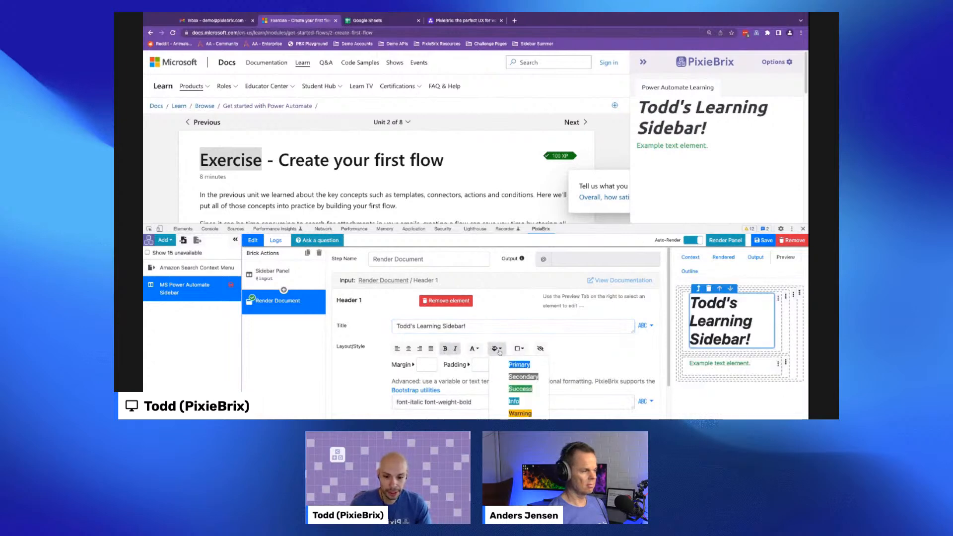
pyautogui.click(518, 365)
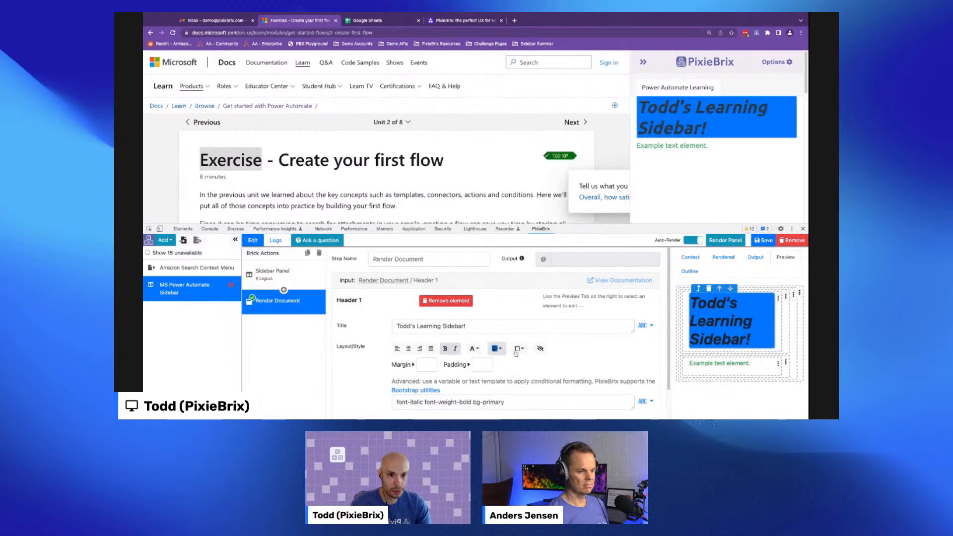
pyautogui.click(479, 352)
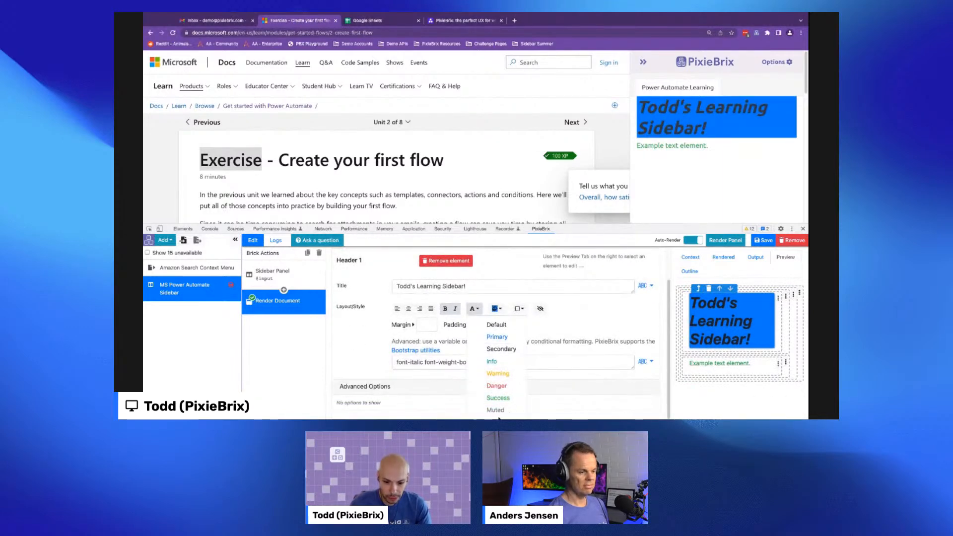
pyautogui.click(497, 419)
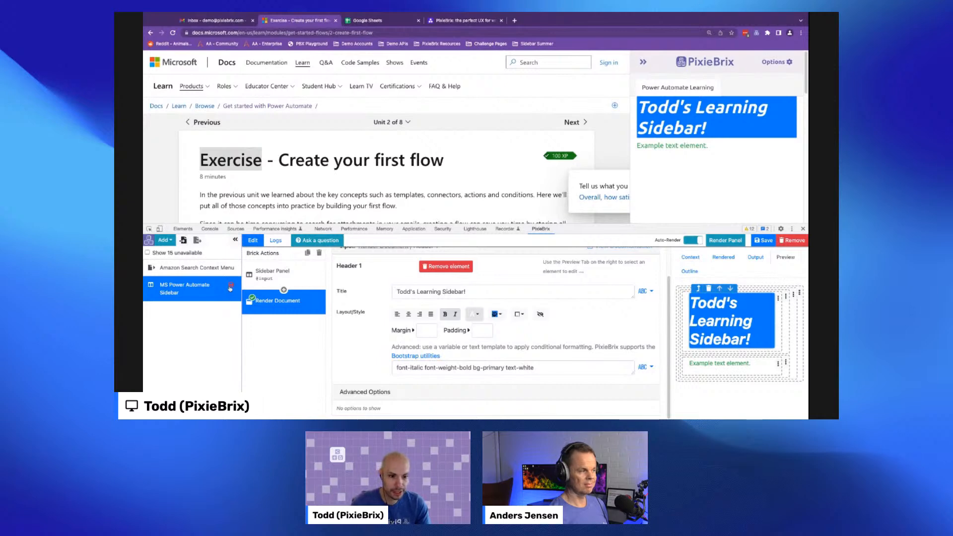
pyautogui.click(762, 241)
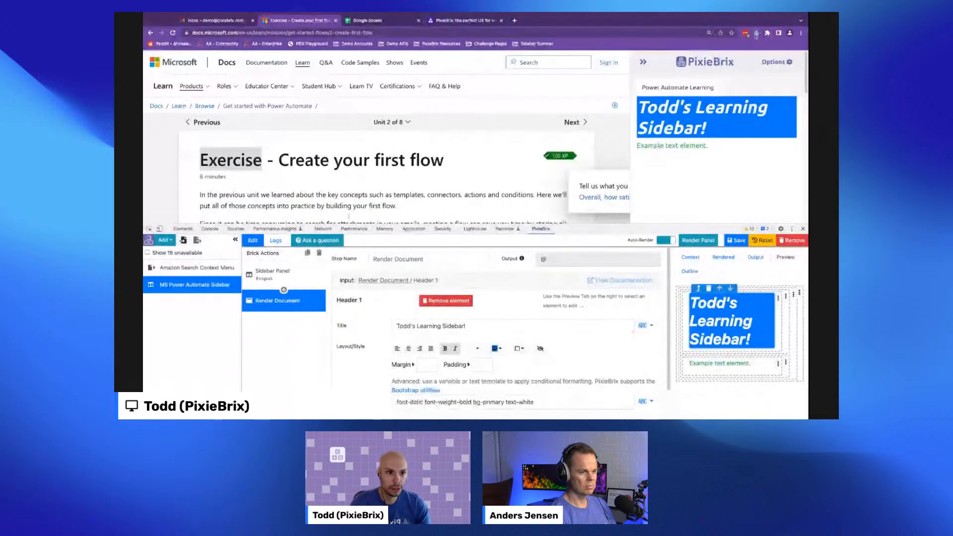
# - Open the Share dialog for the MS Power Automate Sidebar blueprint and inspect its blueprint ID owner options
pyautogui.click(776, 61)
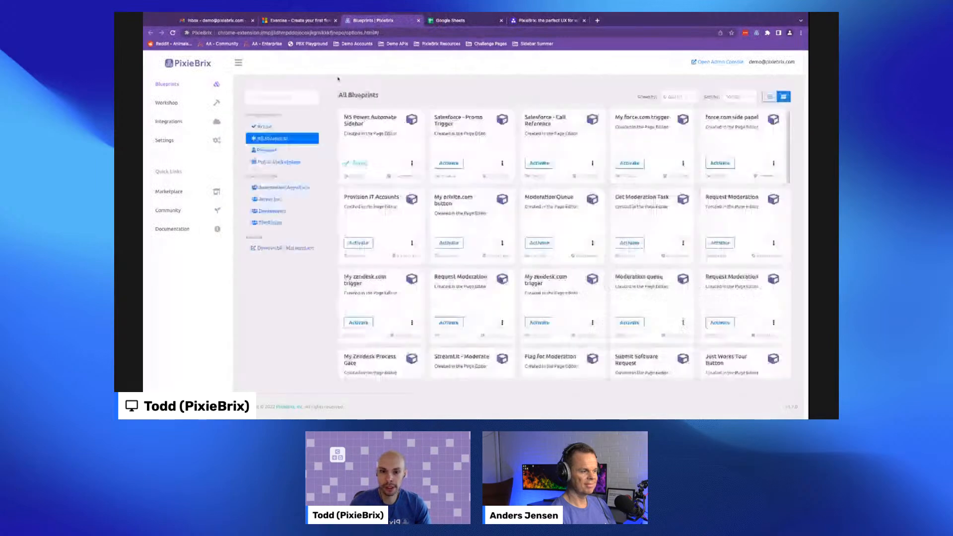
pyautogui.moveTo(344, 117); pyautogui.dragTo(398, 124)
pyautogui.click(412, 162)
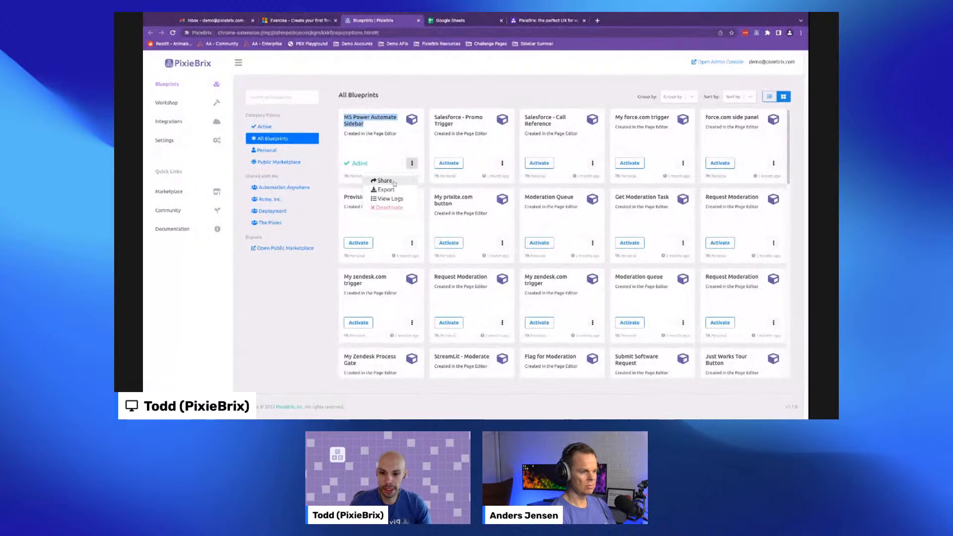
pyautogui.click(392, 181)
pyautogui.click(444, 95)
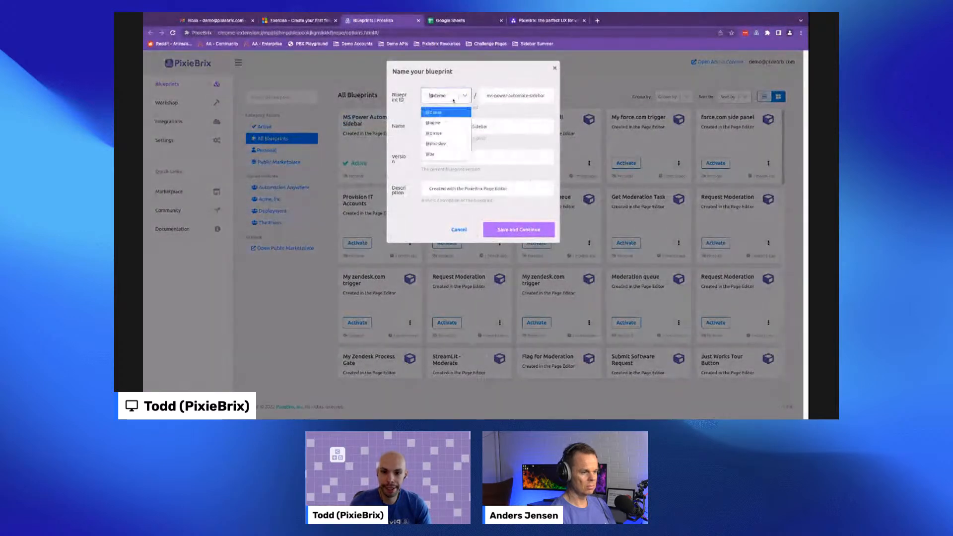
pyautogui.click(448, 96)
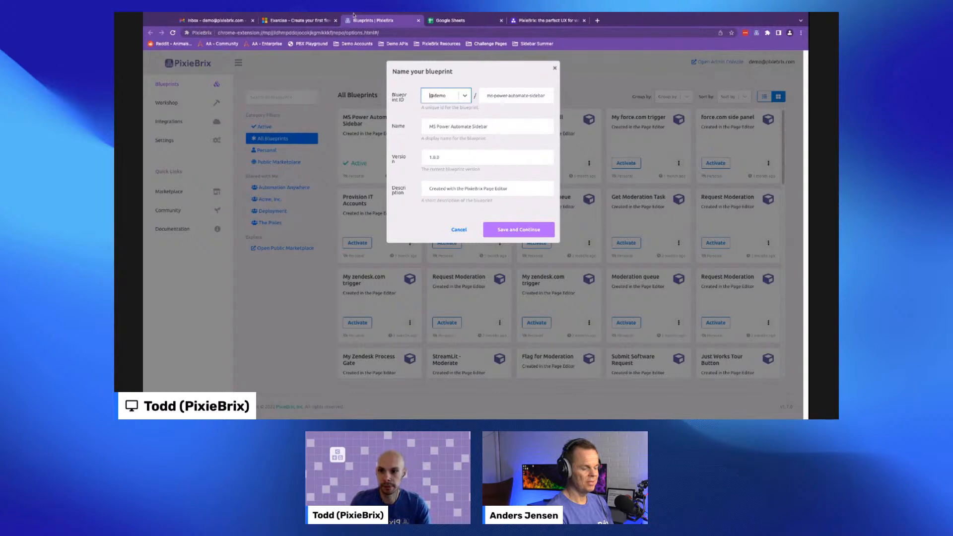
pyautogui.click(288, 21)
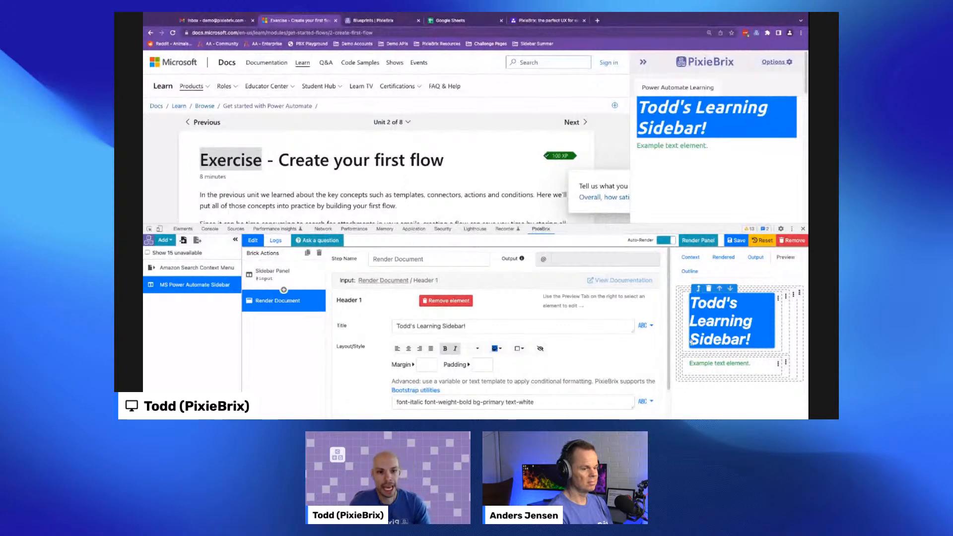
# - Delete the example text element and add an Image element to the empty column in the document
pyautogui.click(719, 363)
pyautogui.click(708, 354)
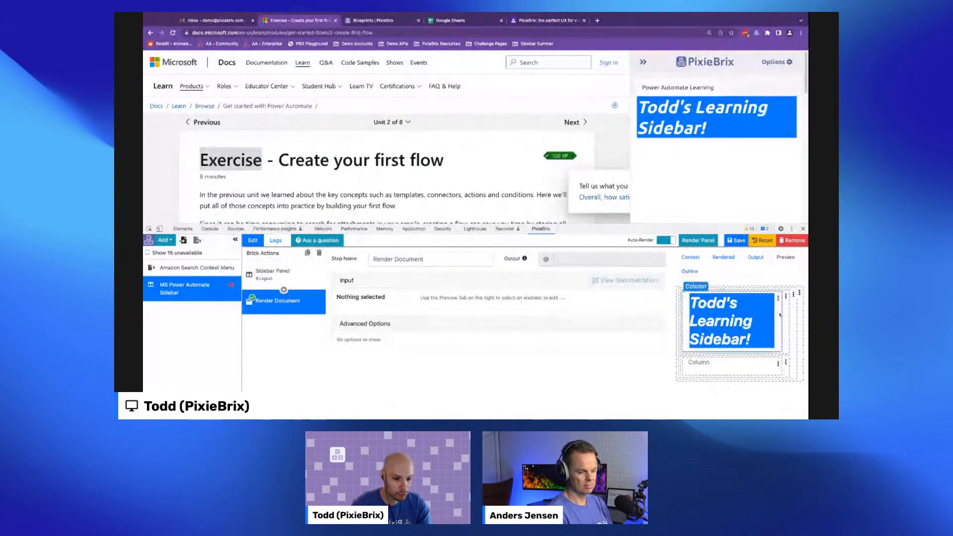
pyautogui.click(727, 368)
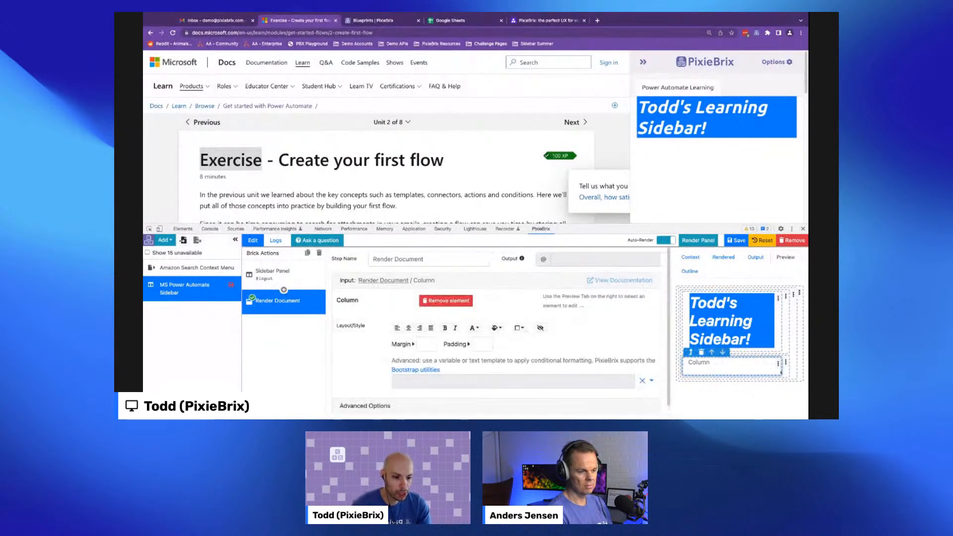
pyautogui.click(777, 364)
pyautogui.scroll(-1, 759, 387)
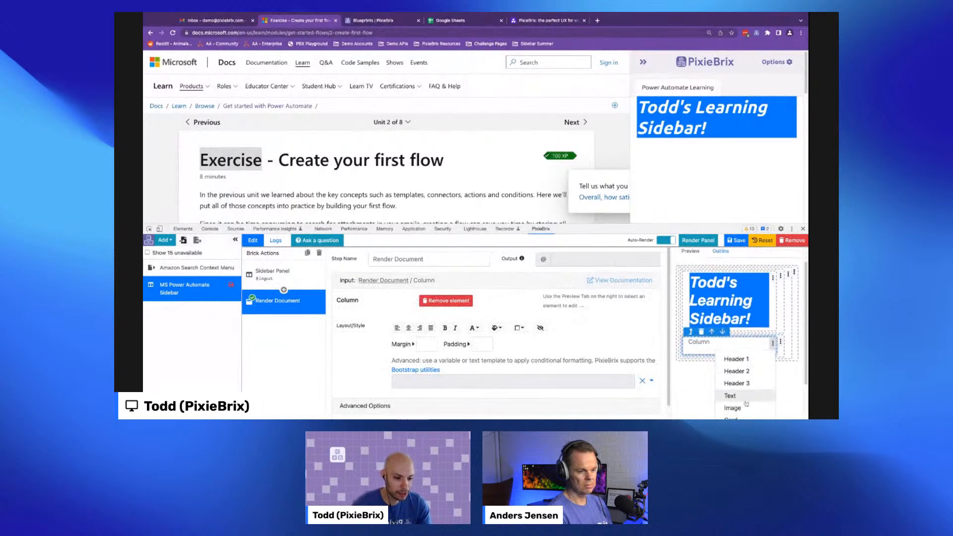
pyautogui.click(739, 408)
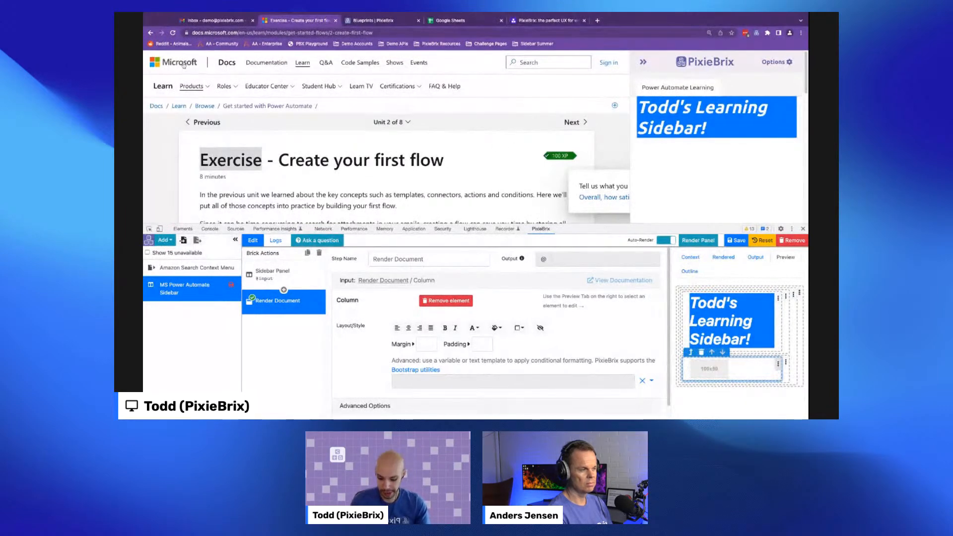
# - Search Google Images for "microsoft logo" and open the Microsoft Trademark and Brand Guidelines page to get the logo
pyautogui.hotkey('ctrl', 't')
pyautogui.write('microsoft logo')
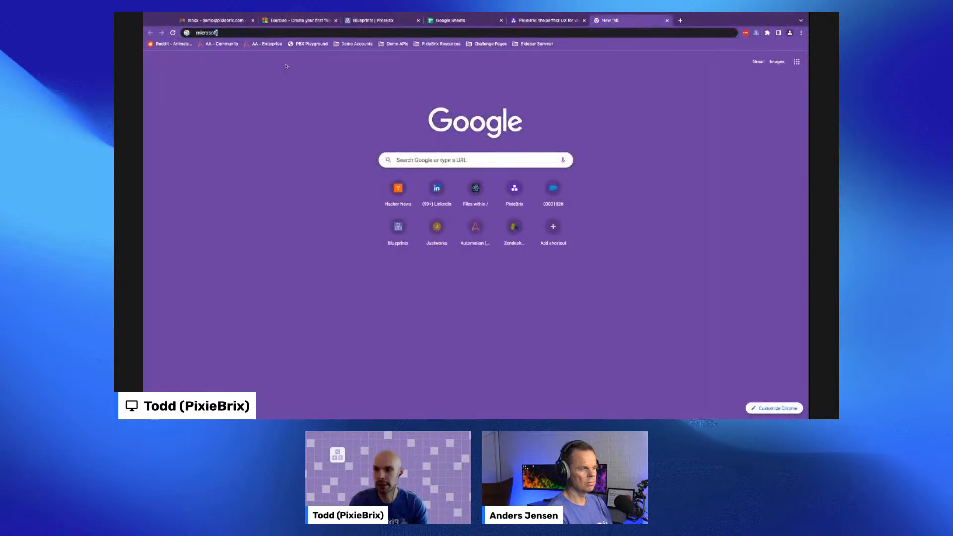
pyautogui.press('Return')
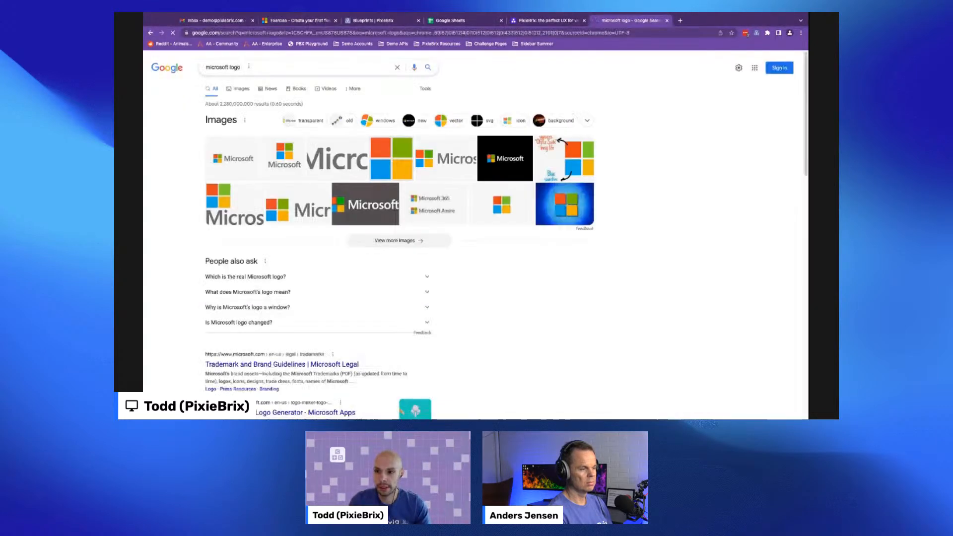
pyautogui.click(248, 86)
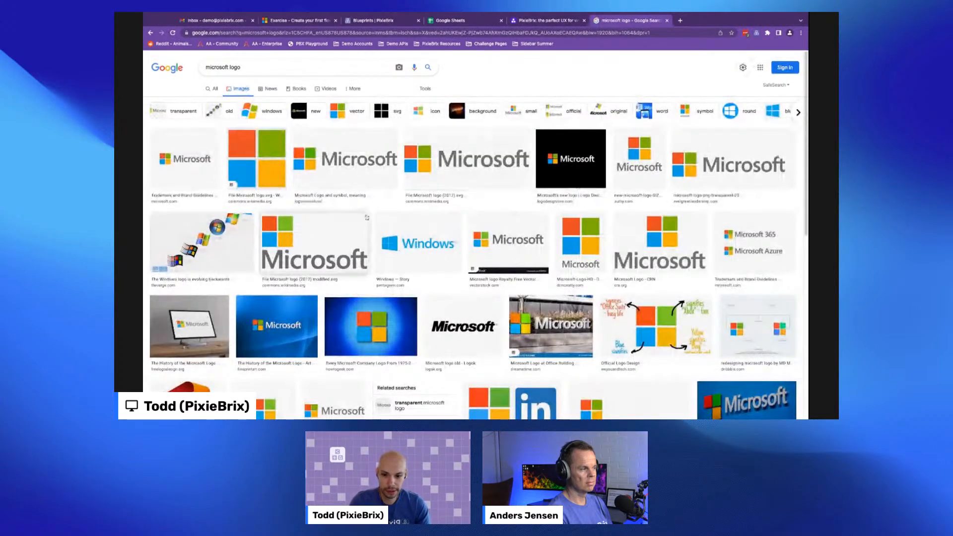
pyautogui.click(184, 159)
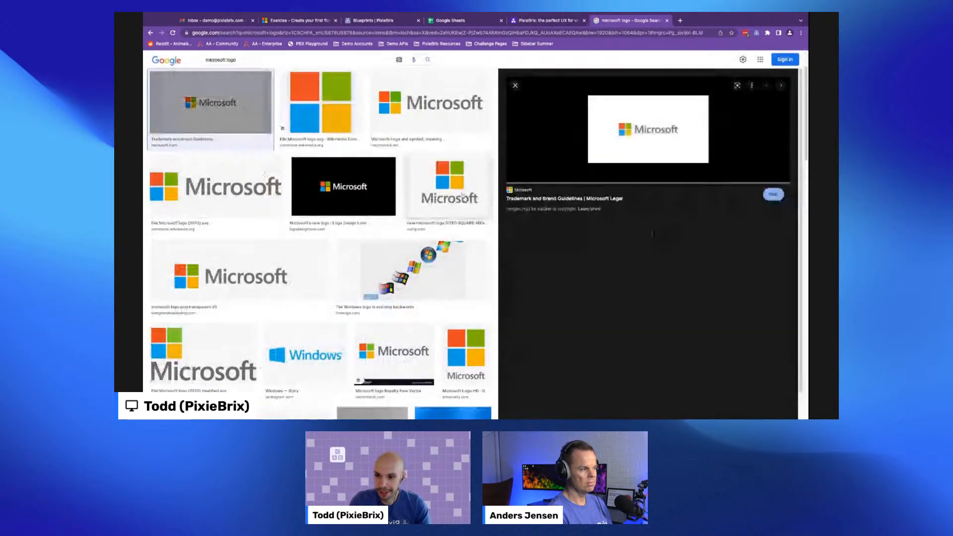
pyautogui.click(653, 130)
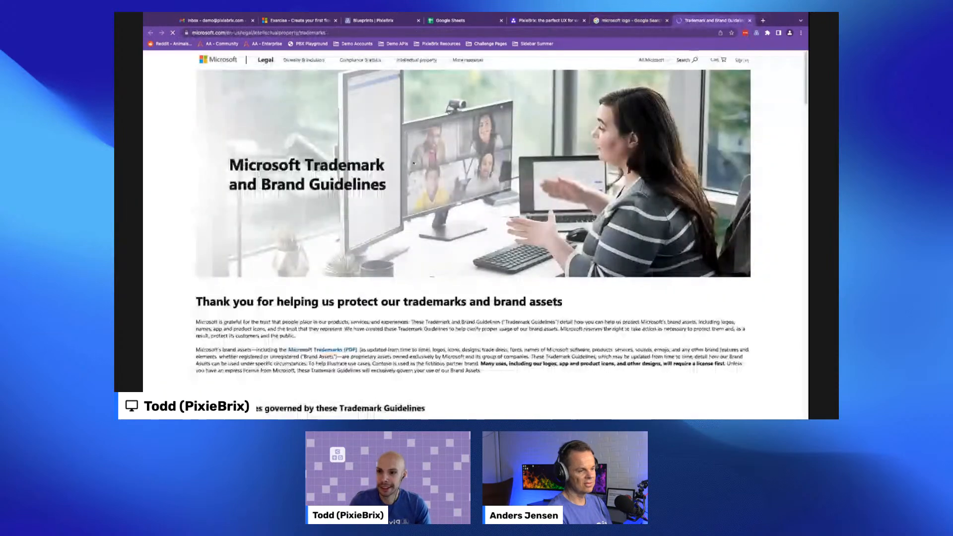
pyautogui.scroll(-10, 312, 118)
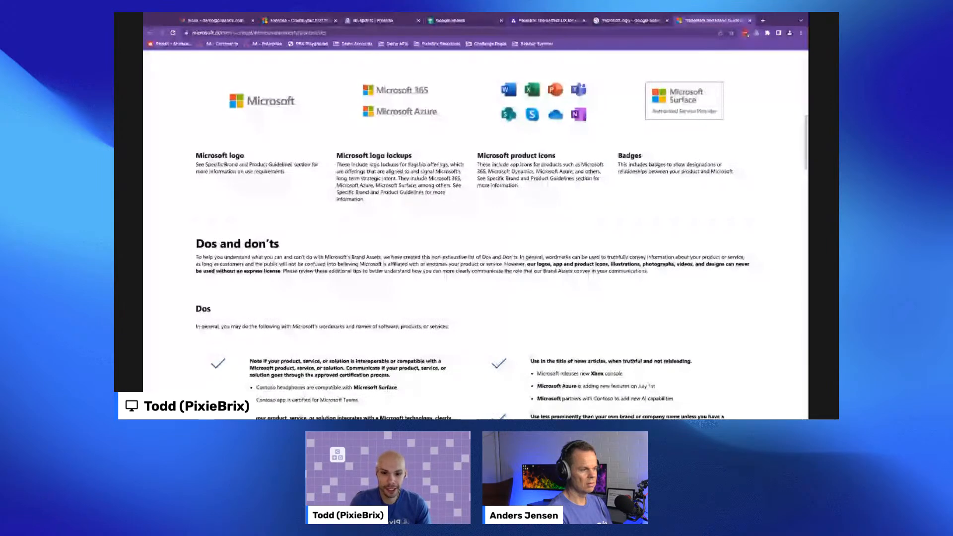
# - Back in the page editor, paste the Microsoft logo address as the image element's Image URL
pyautogui.click(299, 21)
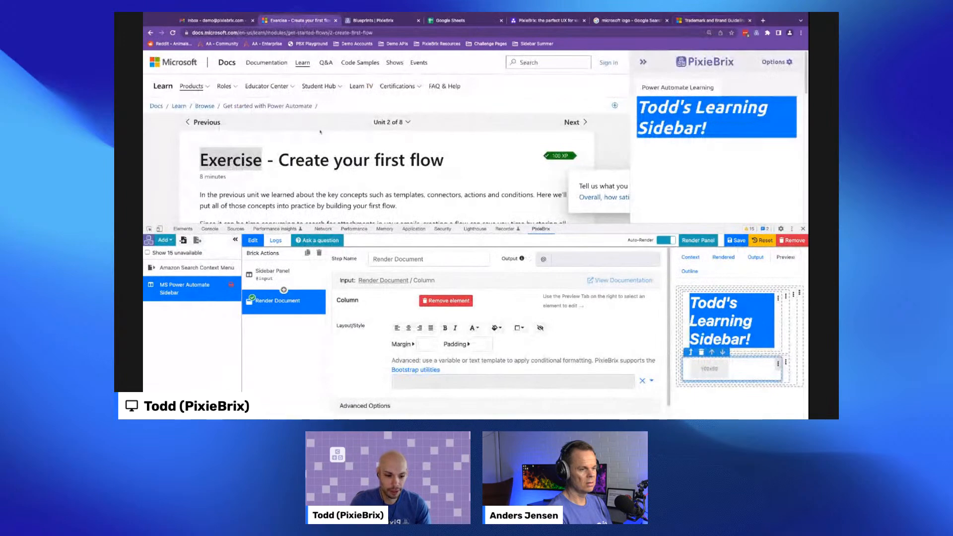
pyautogui.click(709, 369)
pyautogui.click(394, 326)
pyautogui.write('https://img-prod-cms-rt-microsoft-com.akamaized.net/cms/api/am/imageFileData/RWCZER?ver=1433&q=90&m=6&h=201&w=358&b=%23FFFFFFFF&l=f&o=t&aim=true')
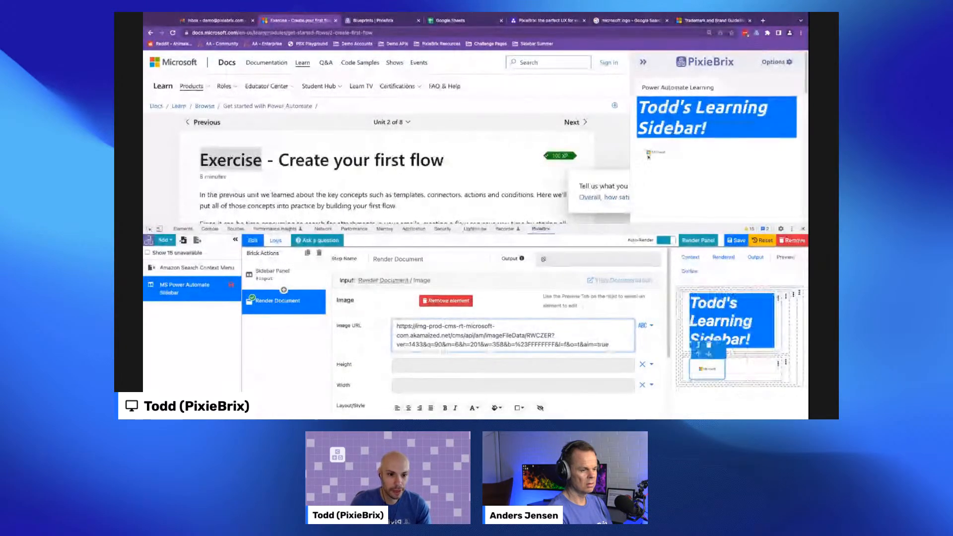
# - Set the image element's height to 200
pyautogui.scroll(-1, 631, 276)
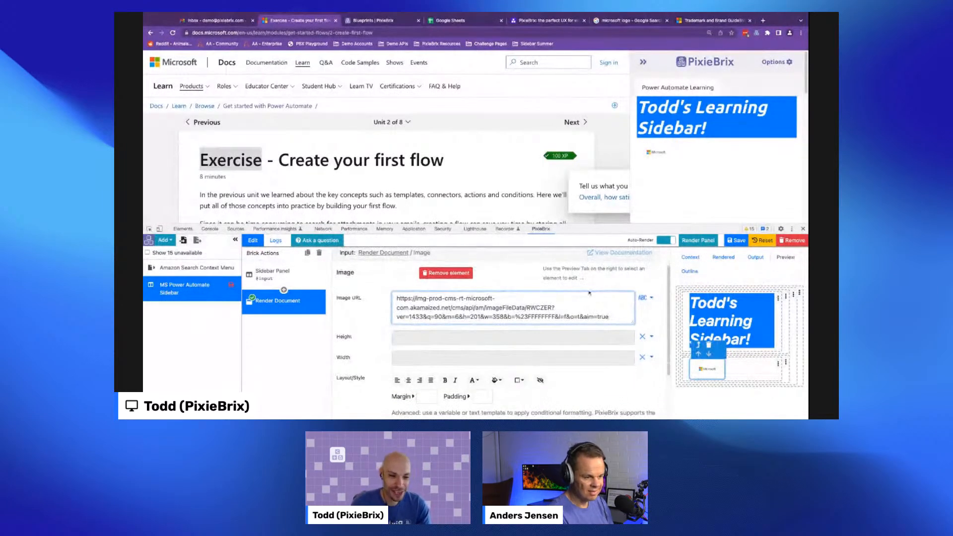
pyautogui.click(476, 339)
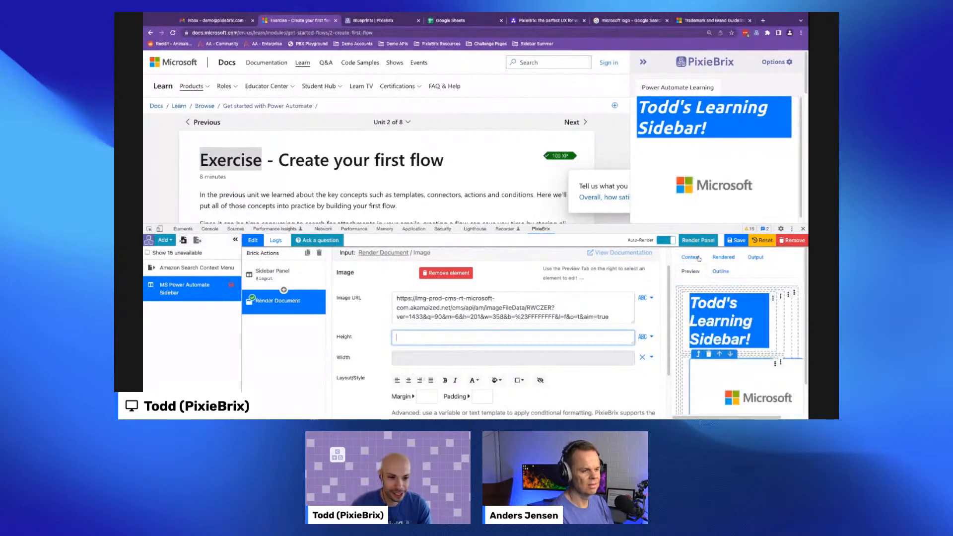
pyautogui.write('200')
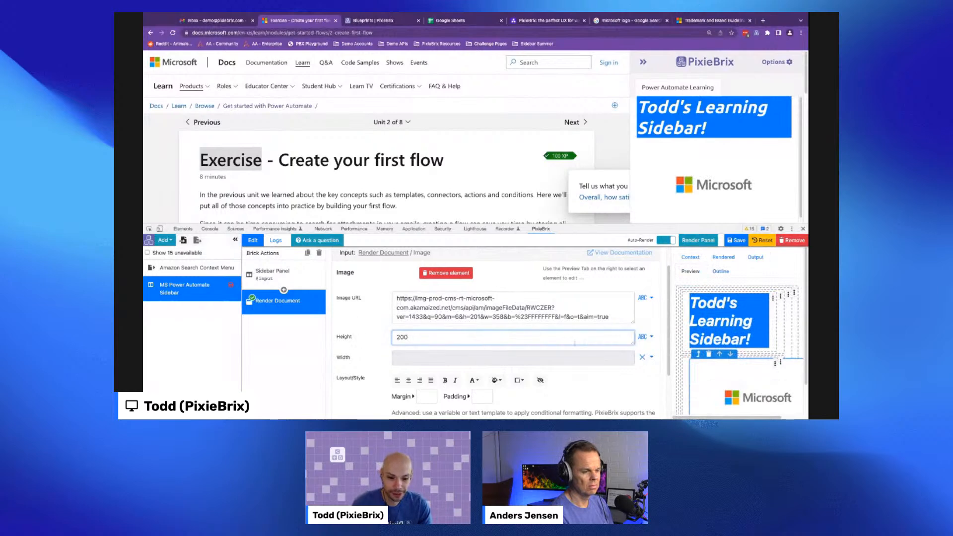
# - Set the Microsoft logo image's height to 50
pyautogui.click(689, 274)
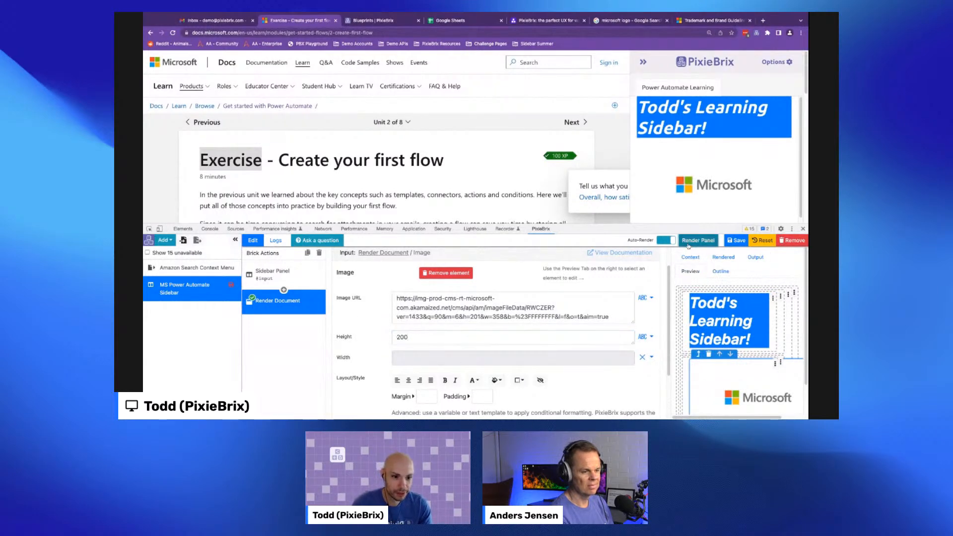
pyautogui.doubleClick(419, 337)
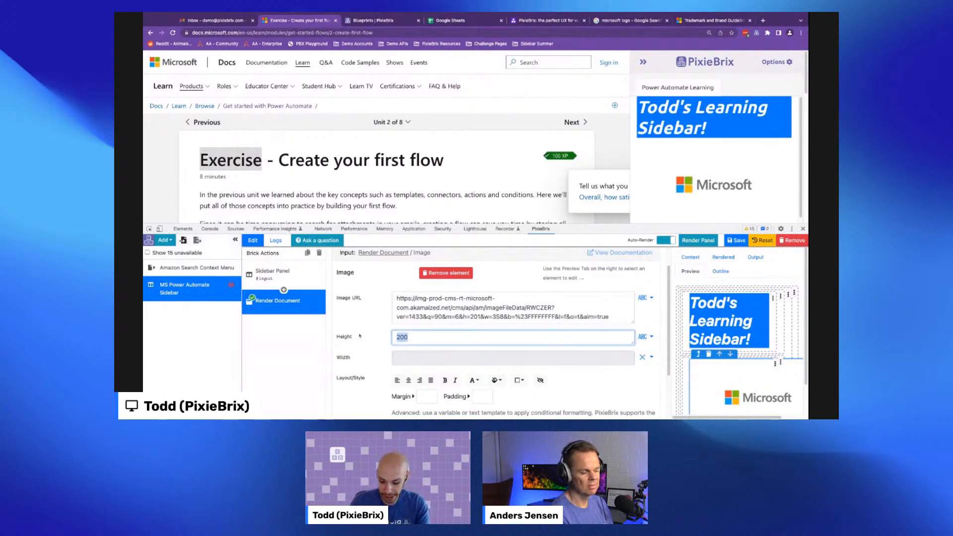
pyautogui.write('50')
pyautogui.click(357, 317)
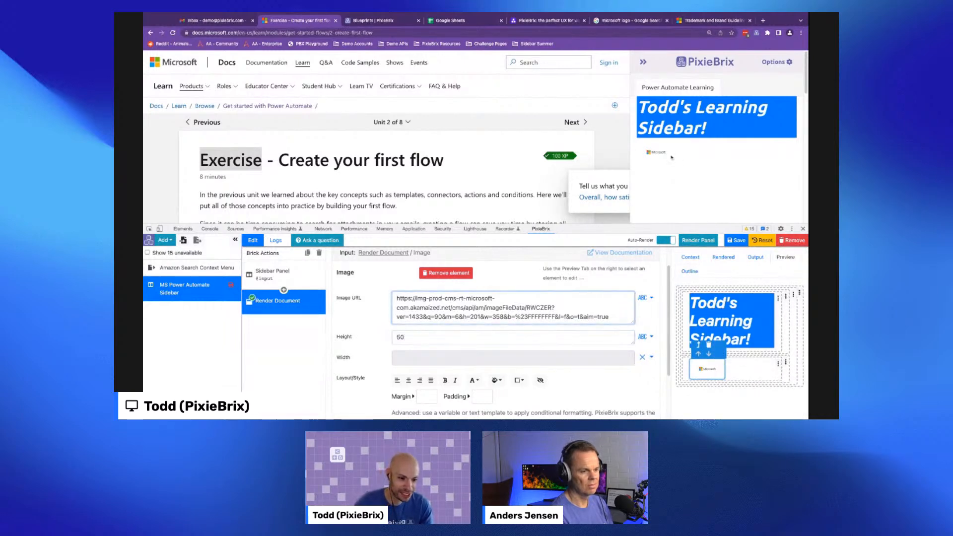
# - In the document outline, move the row containing the image above the header row
pyautogui.click(745, 272)
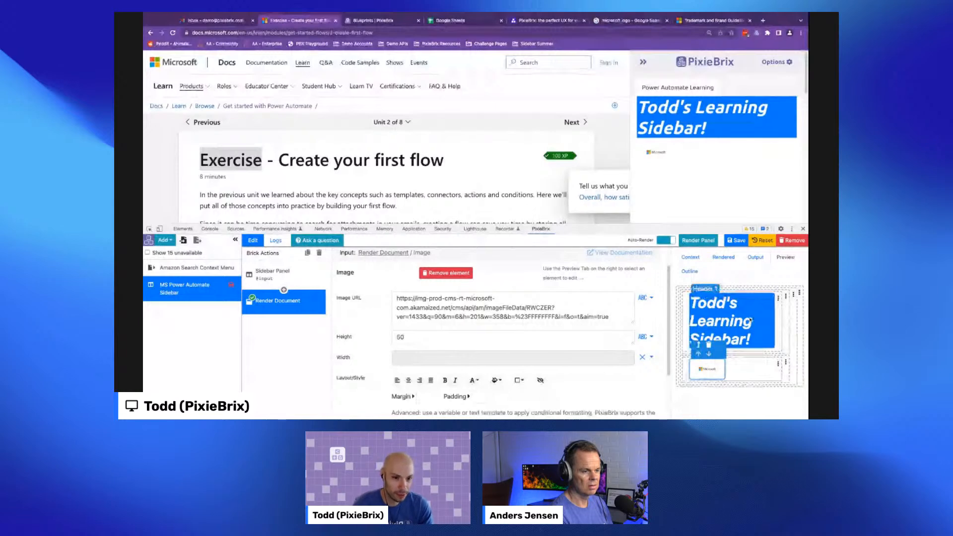
pyautogui.click(691, 272)
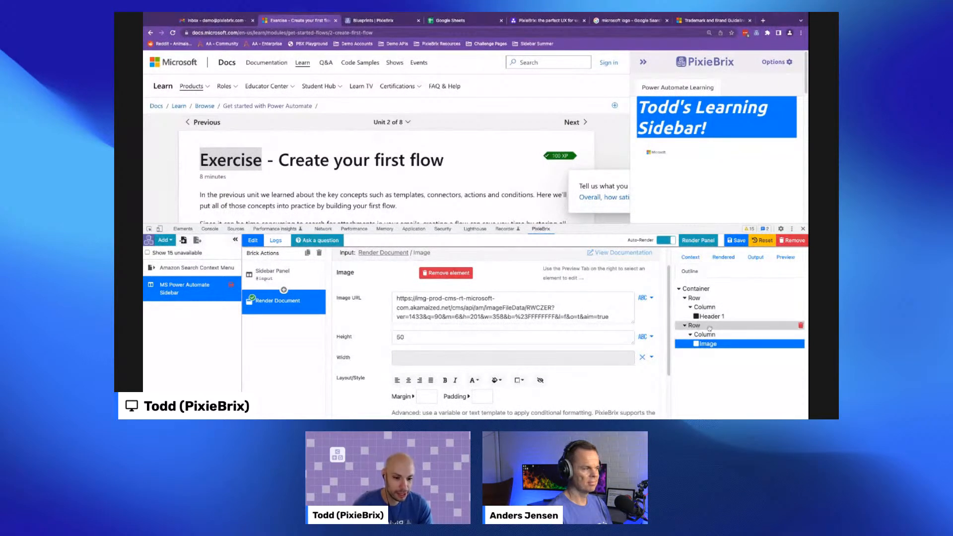
pyautogui.moveTo(709, 327); pyautogui.dragTo(713, 305)
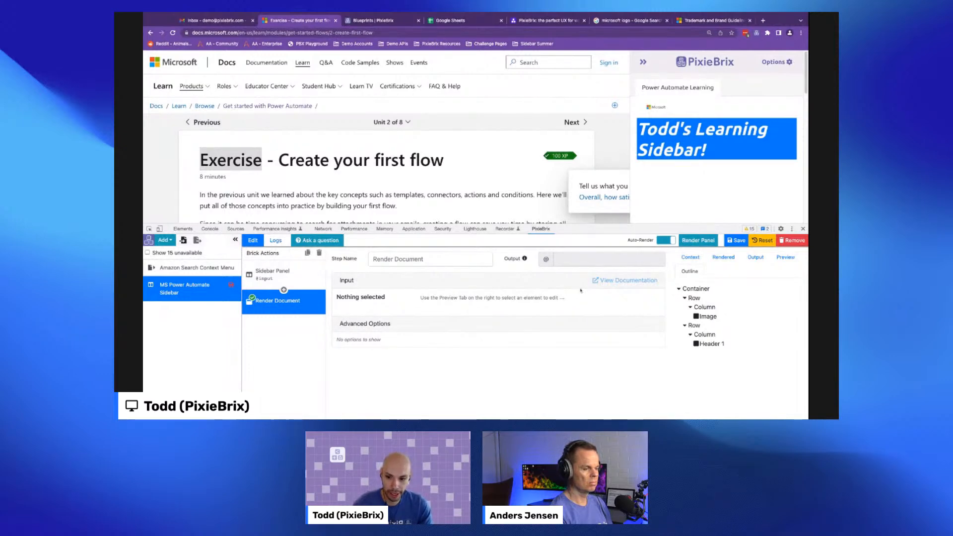
# - Select the header and set its margin to 3 and padding to 3, re-rendering the panel after each change
pyautogui.click(787, 259)
pyautogui.click(739, 341)
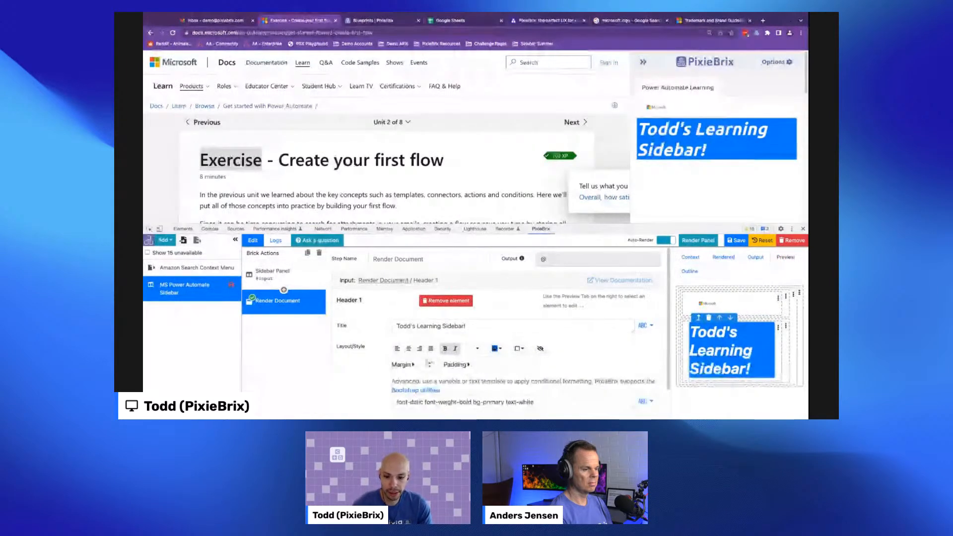
pyautogui.click(428, 364)
pyautogui.write('3')
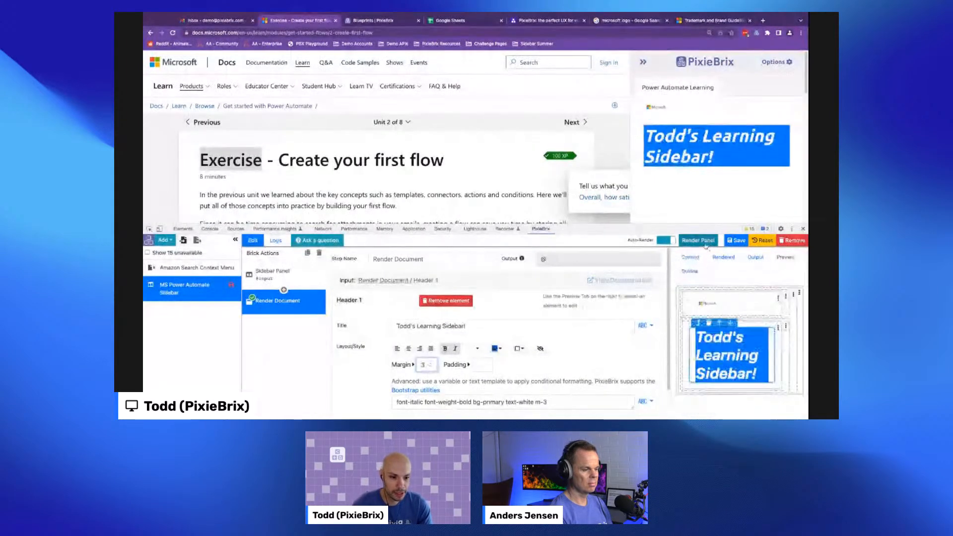
pyautogui.click(706, 245)
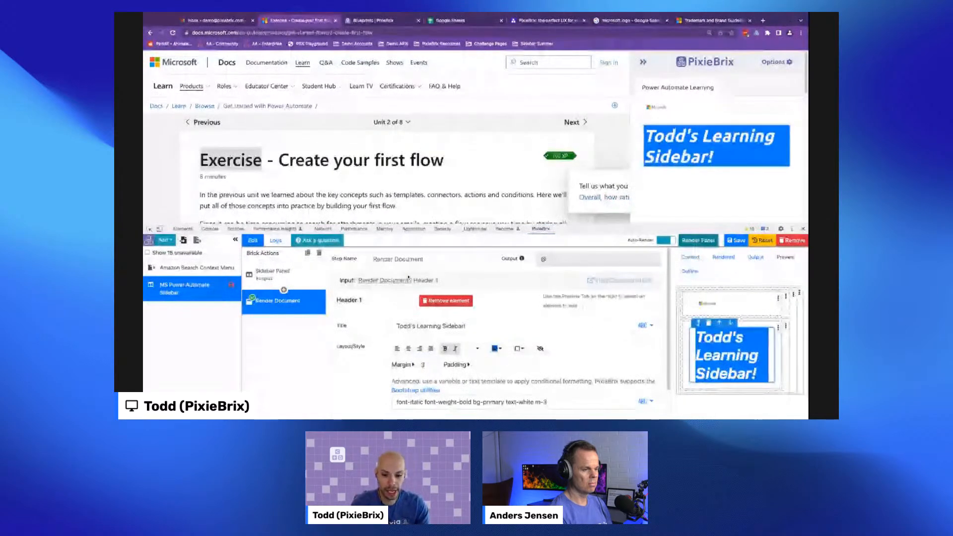
pyautogui.click(479, 364)
pyautogui.write('3')
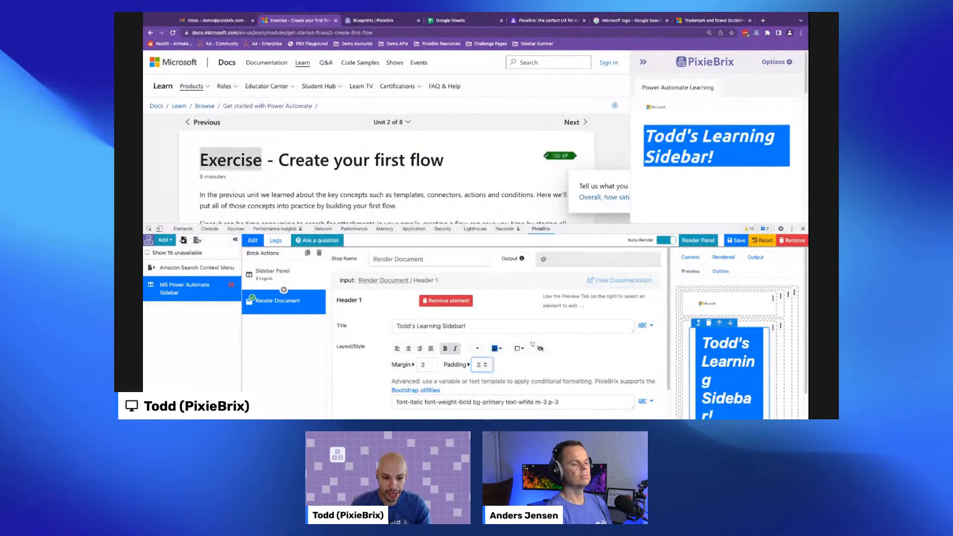
pyautogui.click(701, 245)
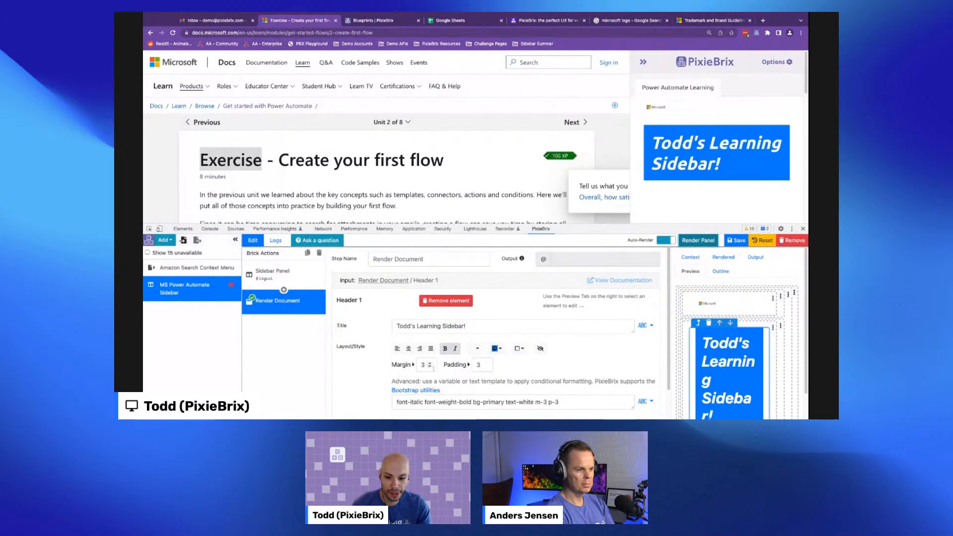
# - Change the header's margin to 0 and padding to 2, and left-align its text
pyautogui.click(430, 367)
pyautogui.click(430, 368)
pyautogui.click(430, 367)
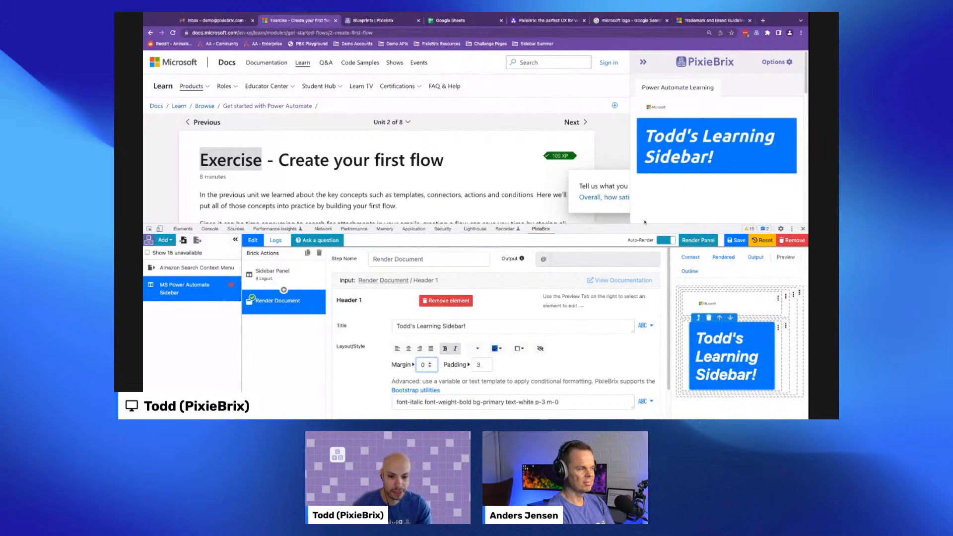
pyautogui.click(485, 366)
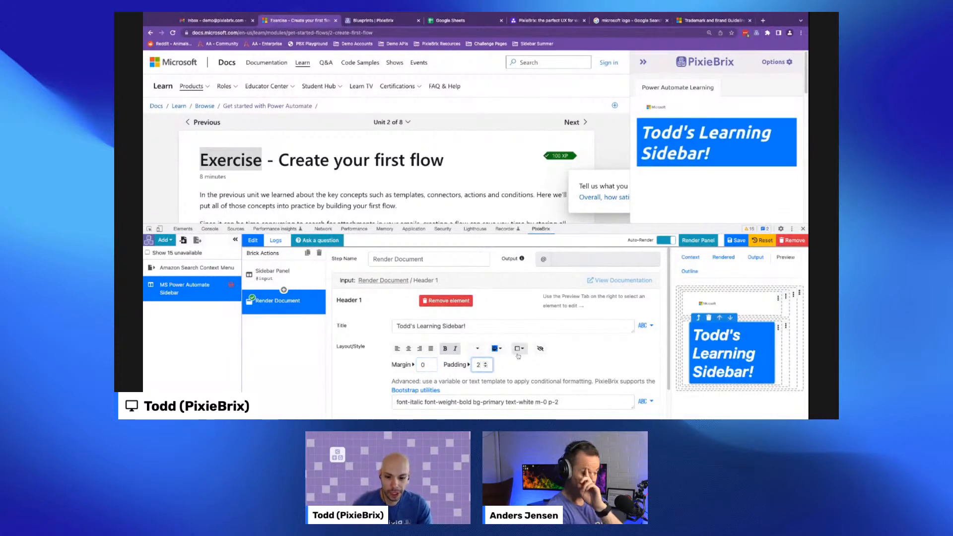
pyautogui.click(419, 350)
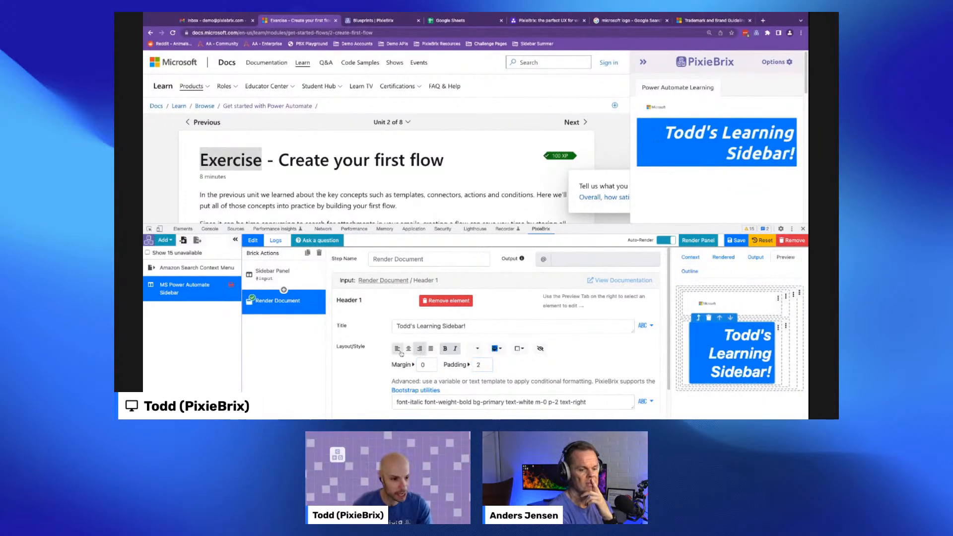
pyautogui.click(400, 352)
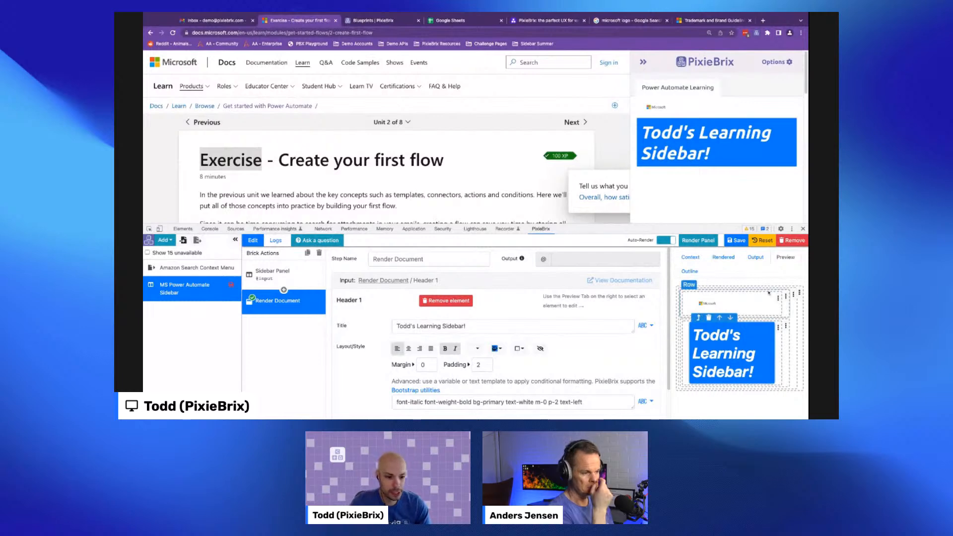
# - Add a Brick element in a new row below the header in the document
pyautogui.click(784, 327)
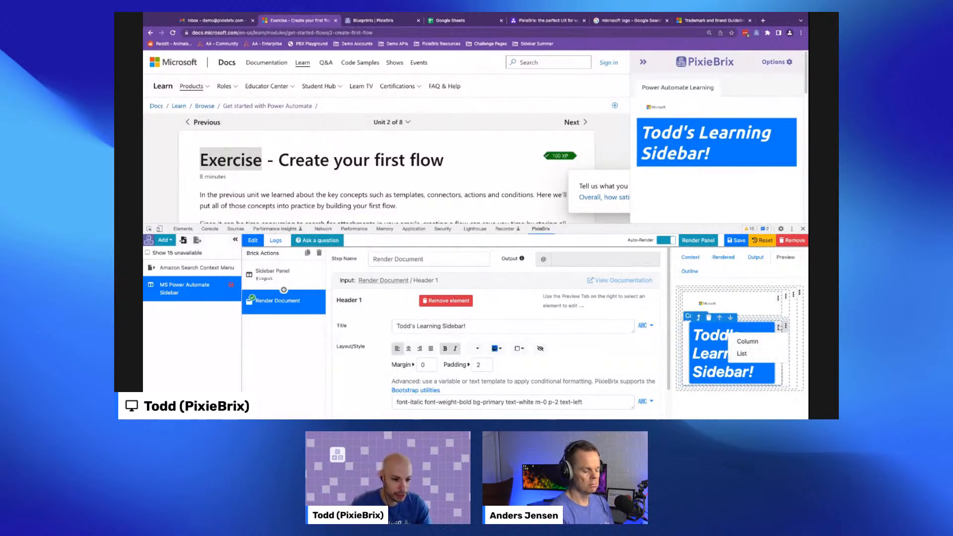
pyautogui.click(793, 295)
pyautogui.click(777, 313)
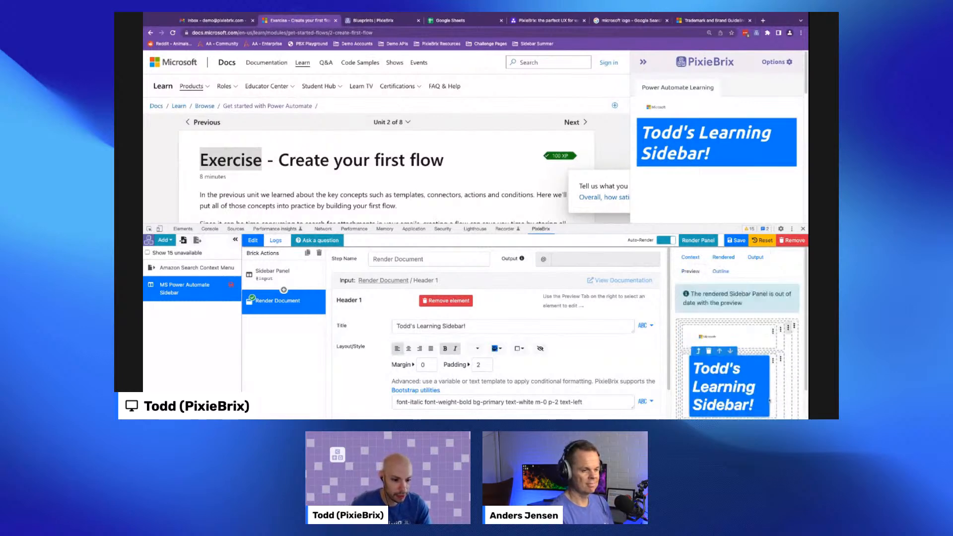
pyautogui.click(774, 398)
pyautogui.scroll(-2, 744, 367)
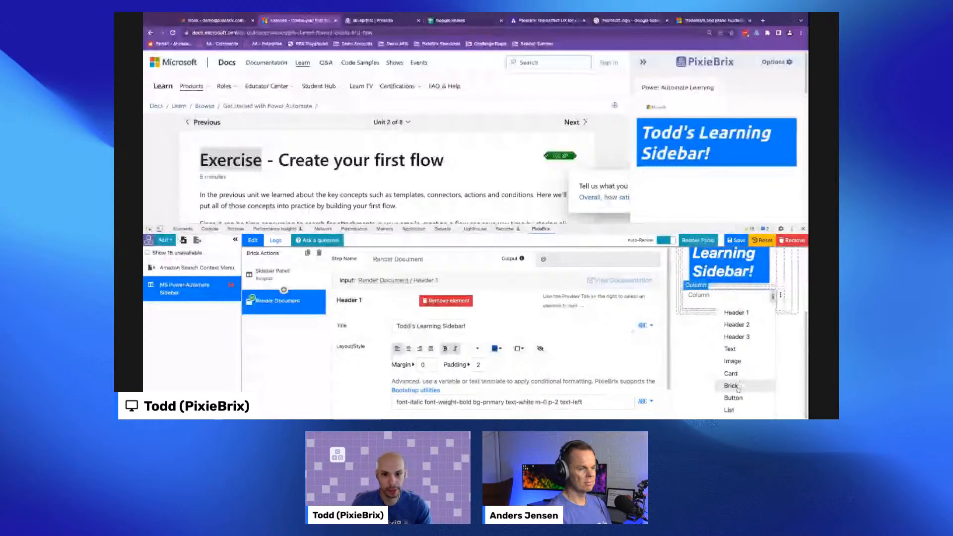
pyautogui.click(737, 387)
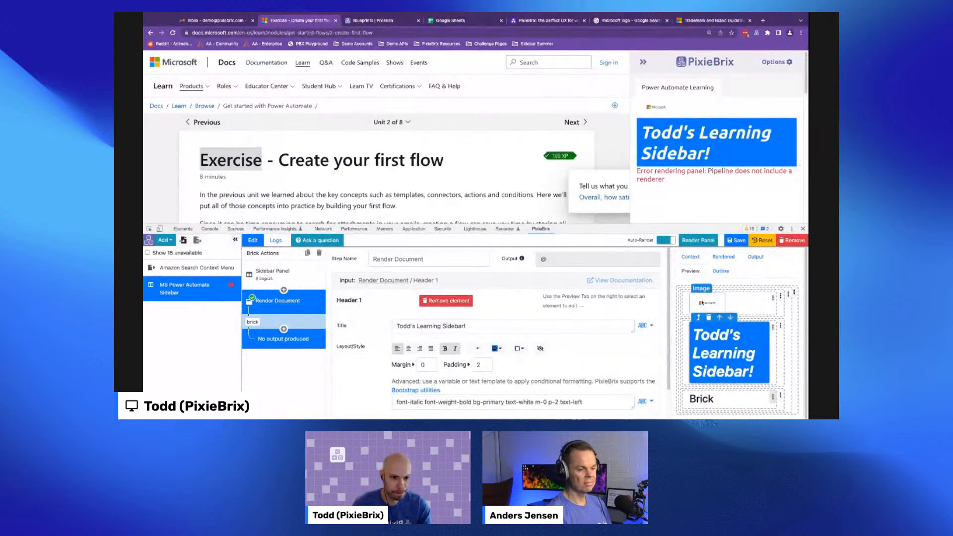
# - Select the new Brick element and open the Add Brick dialog for its nested pipeline
pyautogui.scroll(-1, 448, 314)
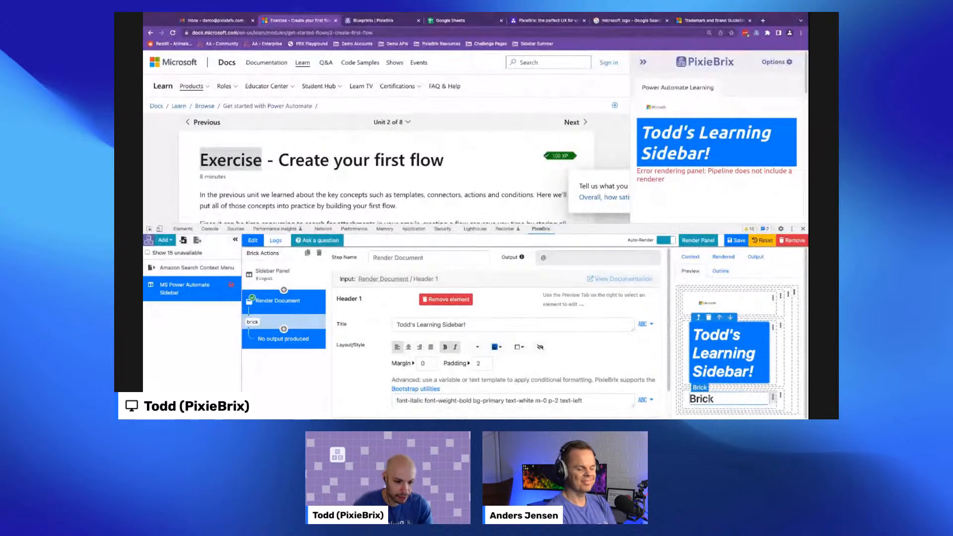
pyautogui.click(714, 399)
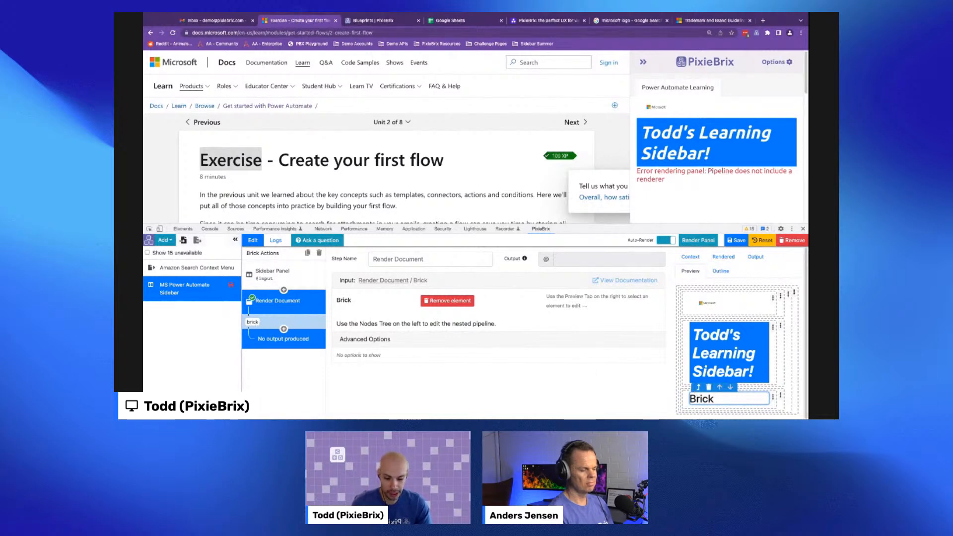
pyautogui.click(284, 329)
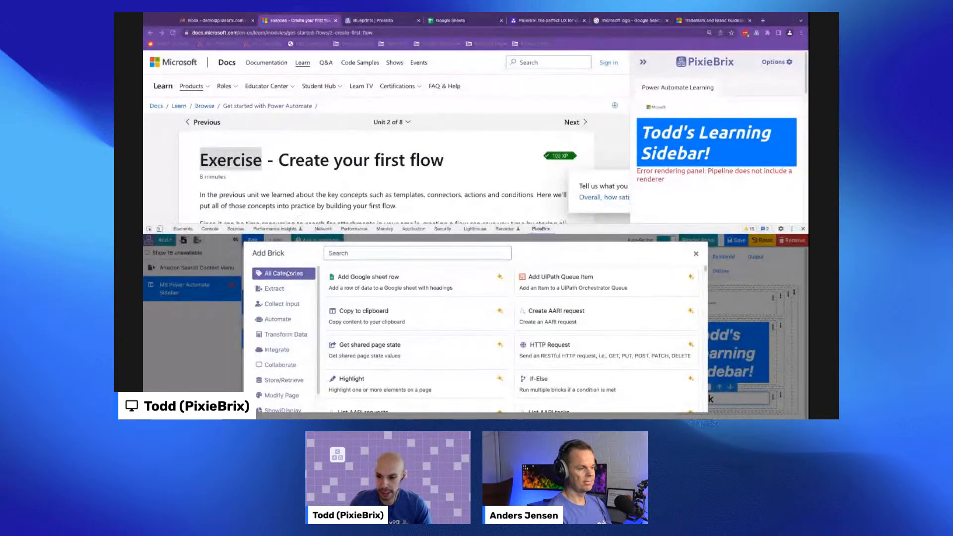
# - Browse the brick categories in the Add Brick dialog, from Extract through Show/Display
pyautogui.click(282, 292)
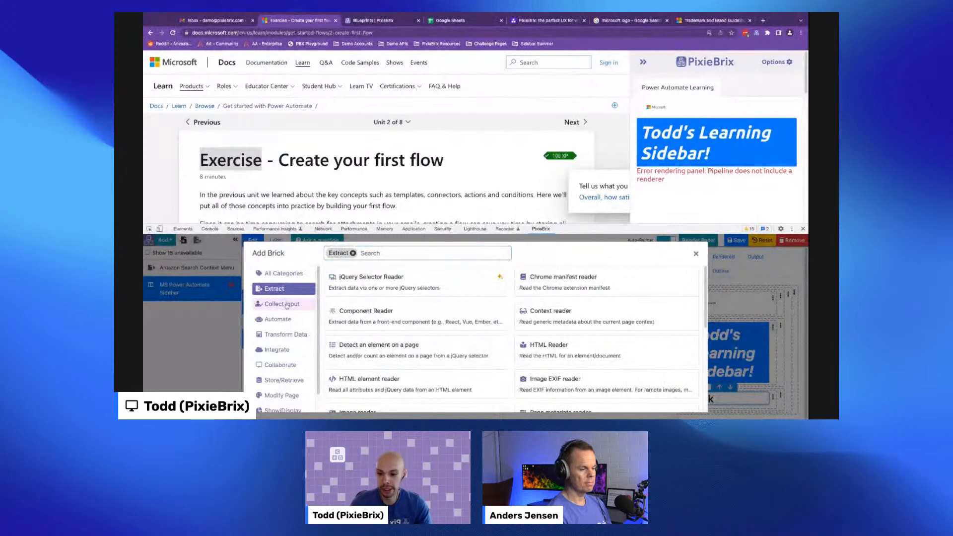
pyautogui.click(287, 305)
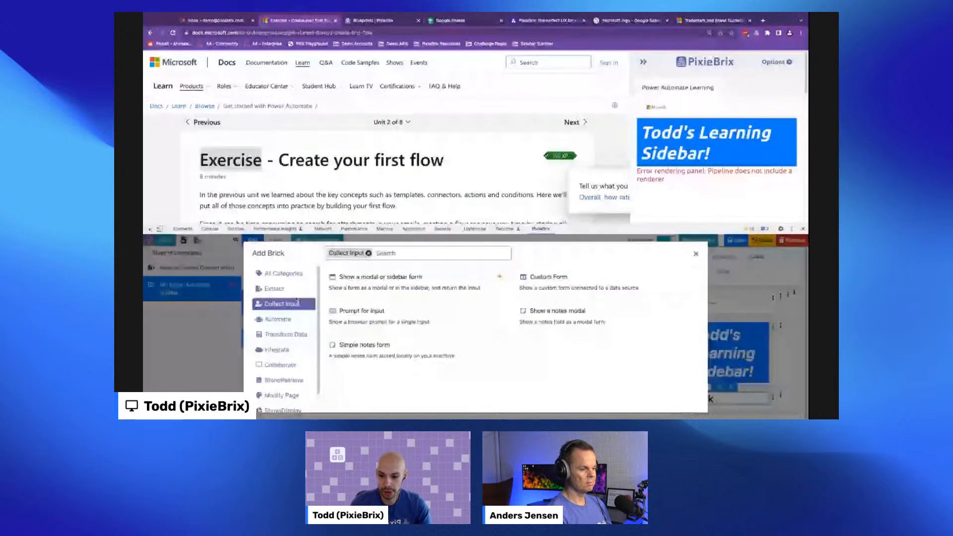
pyautogui.click(297, 318)
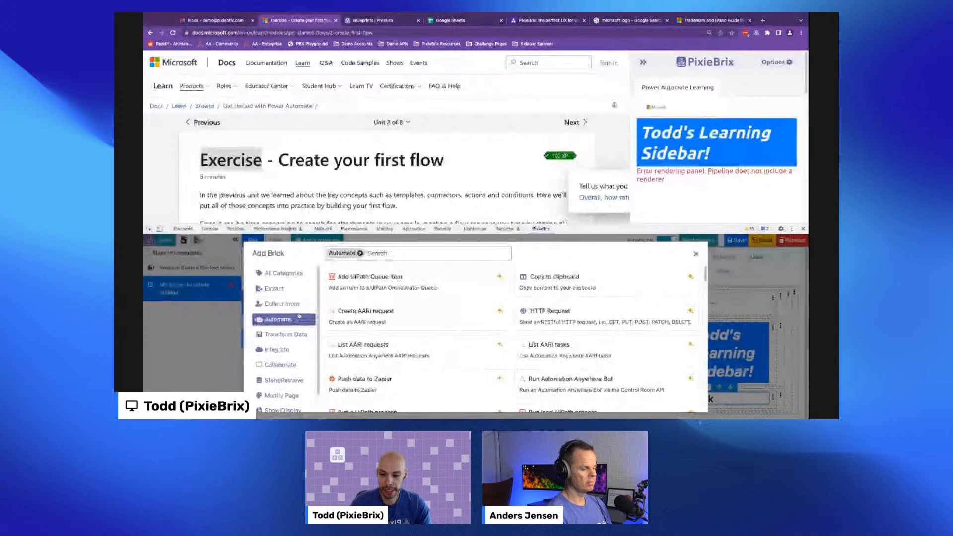
pyautogui.moveTo(351, 292)
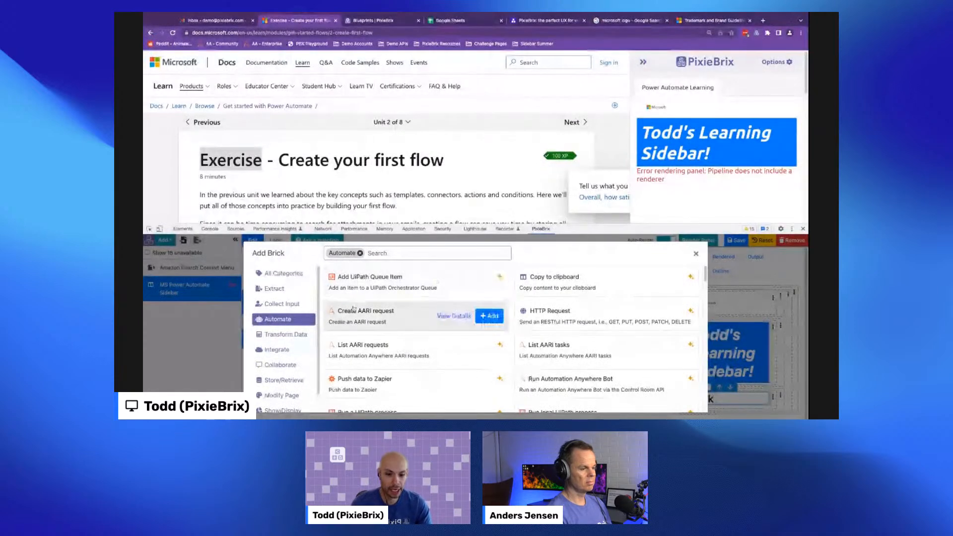
pyautogui.moveTo(371, 356)
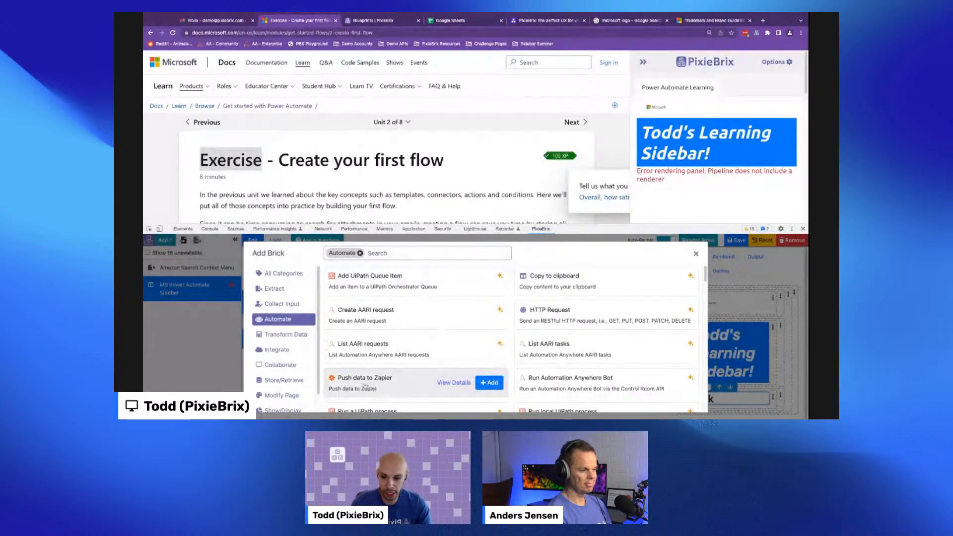
pyautogui.click(303, 336)
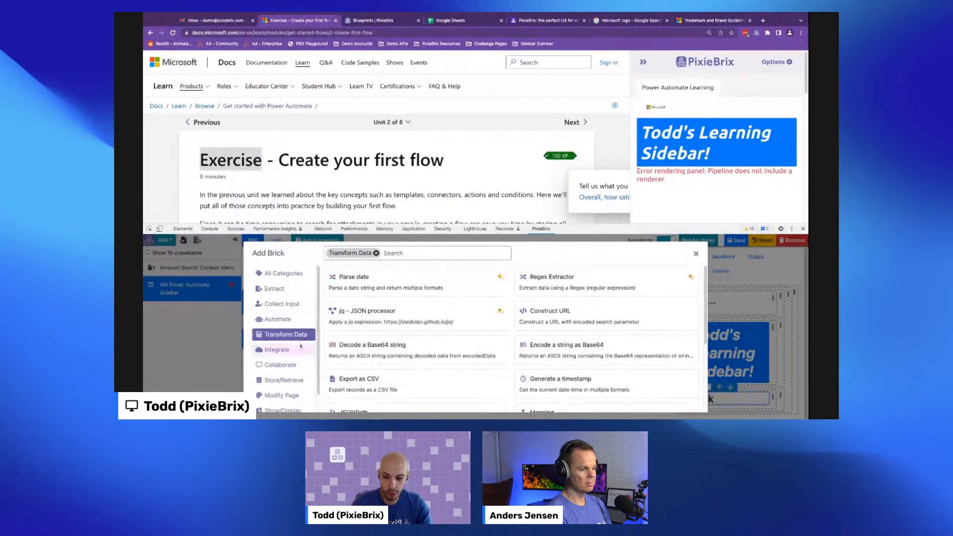
pyautogui.click(299, 351)
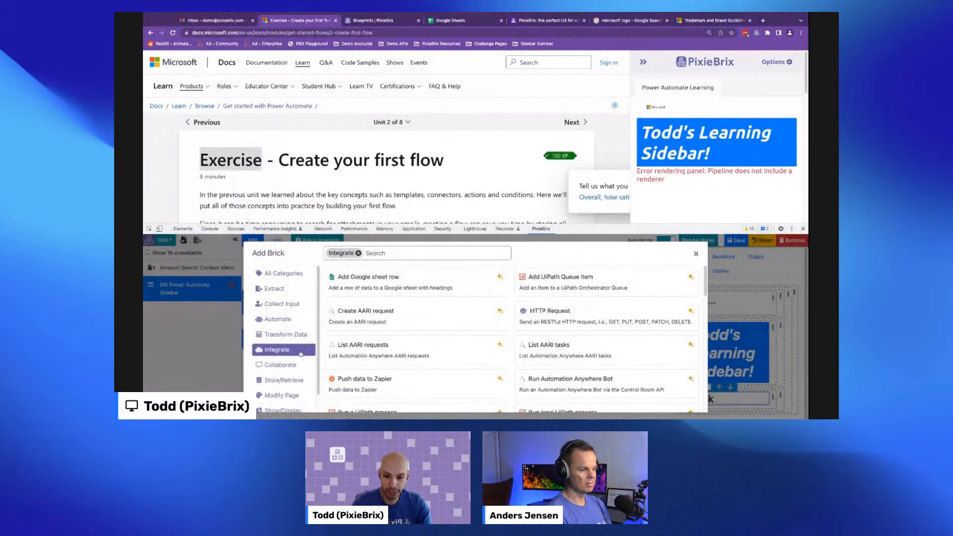
pyautogui.scroll(-1, 299, 351)
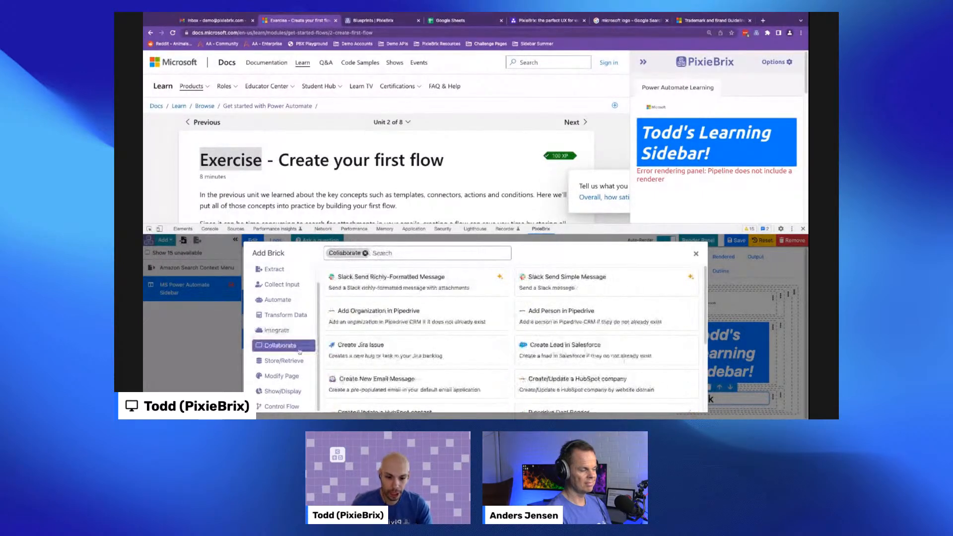
pyautogui.click(284, 360)
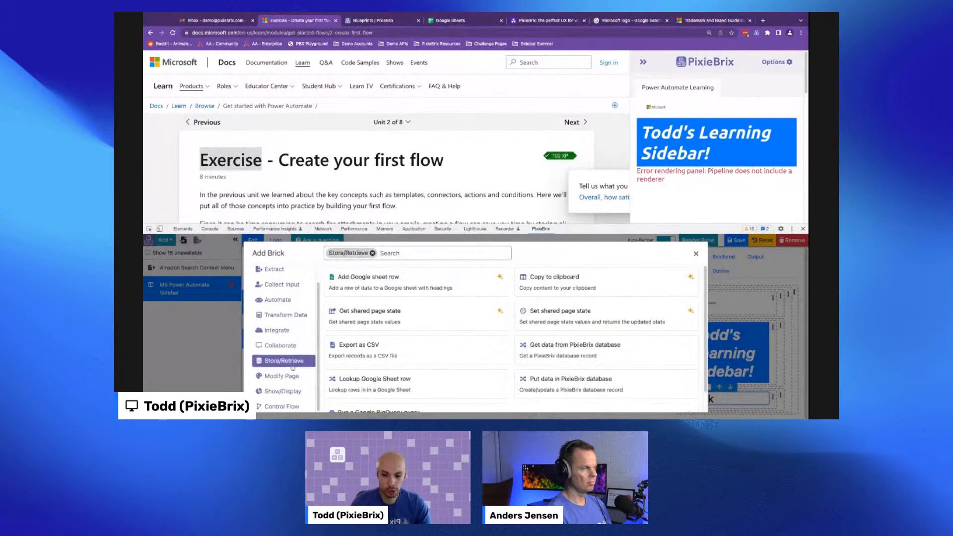
pyautogui.click(292, 377)
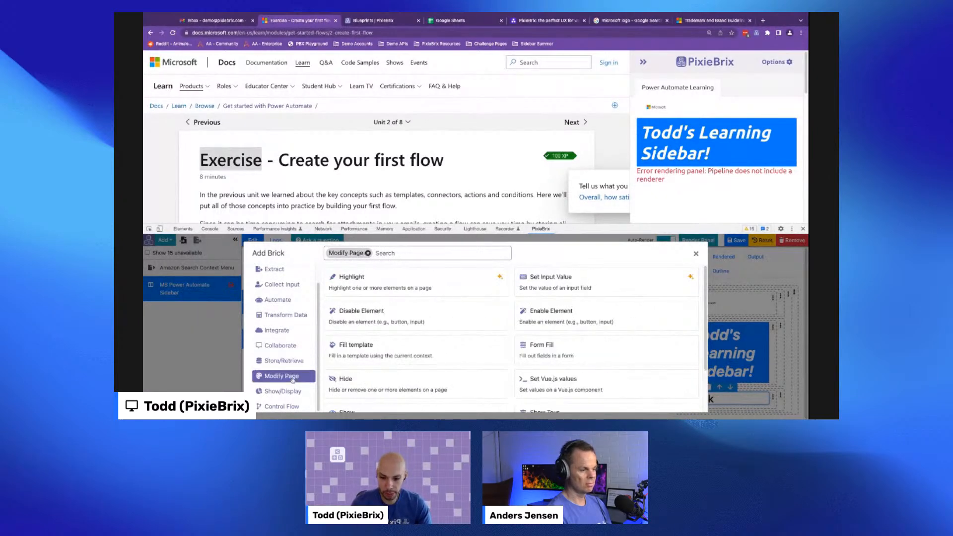
pyautogui.click(288, 405)
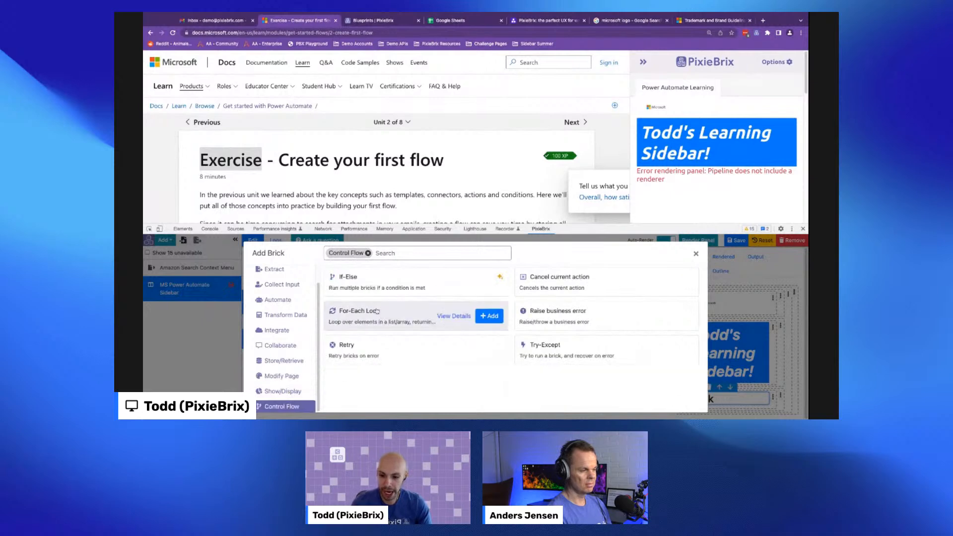
pyautogui.moveTo(363, 298)
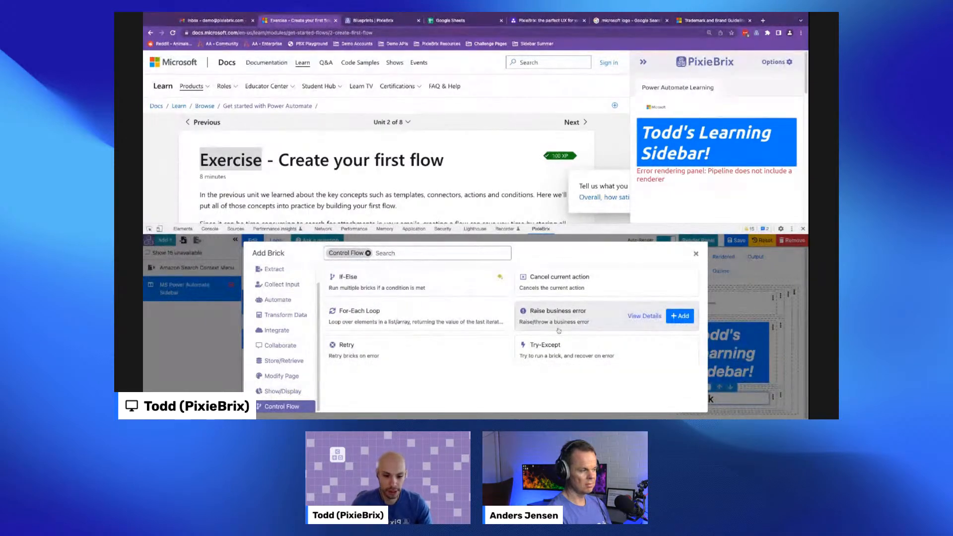
pyautogui.click(304, 395)
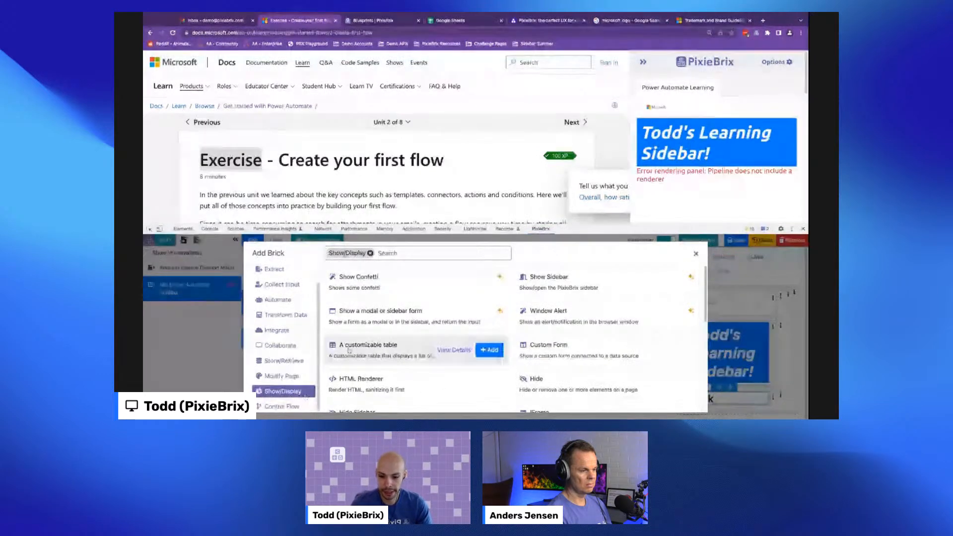
# - Search the brick list for 'mark' and add the Render Markdown brick to the element
pyautogui.click(400, 254)
pyautogui.write('mark')
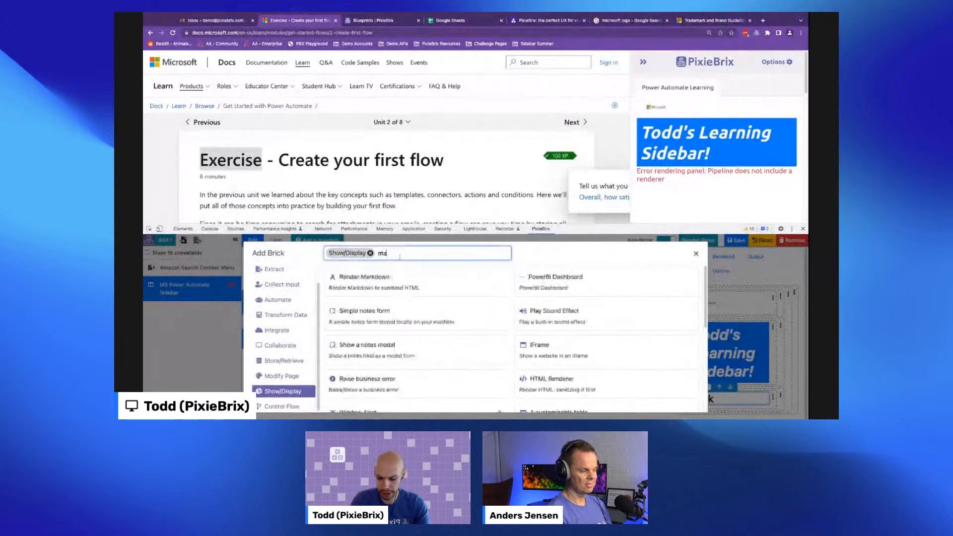
pyautogui.moveTo(361, 294)
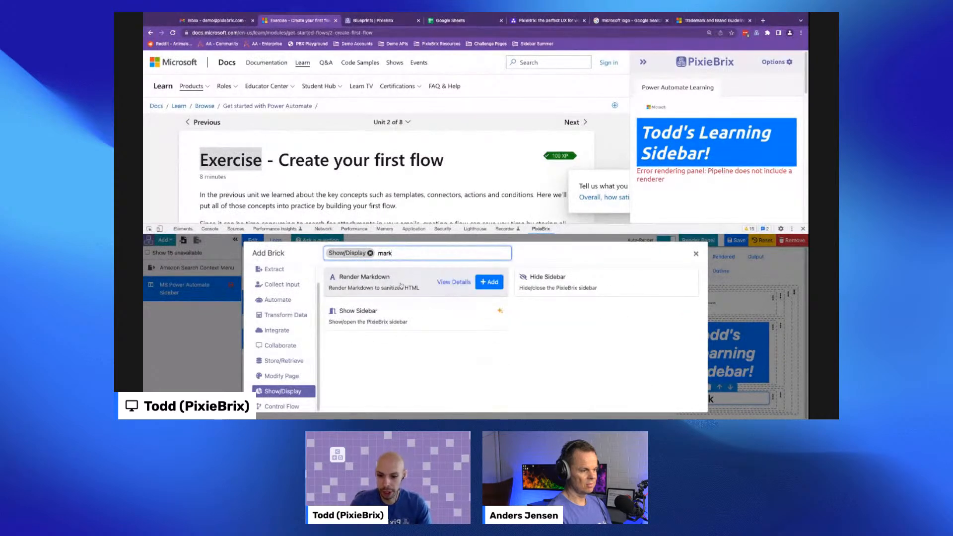
pyautogui.click(490, 283)
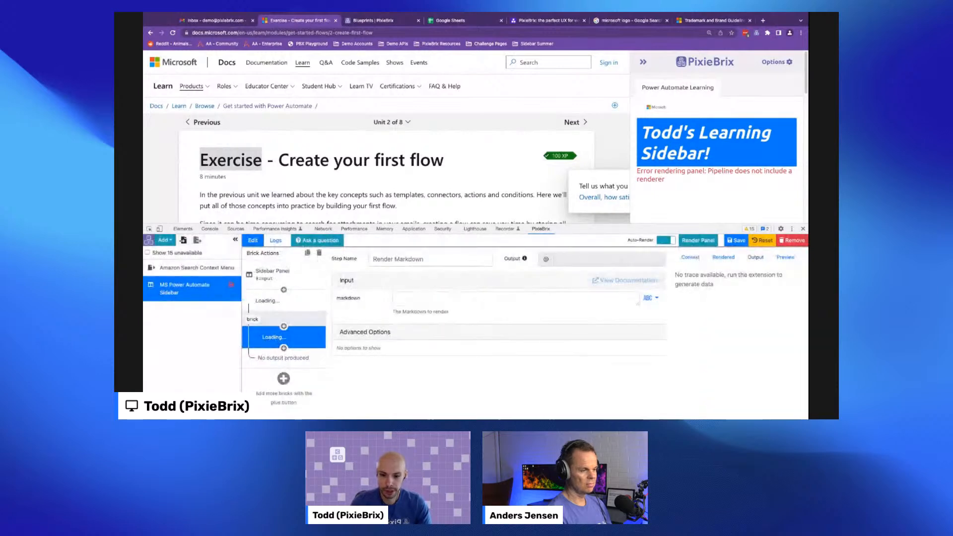
# - Enter the markdown heading '### Quick Links' in the Render Markdown brick
pyautogui.click(448, 294)
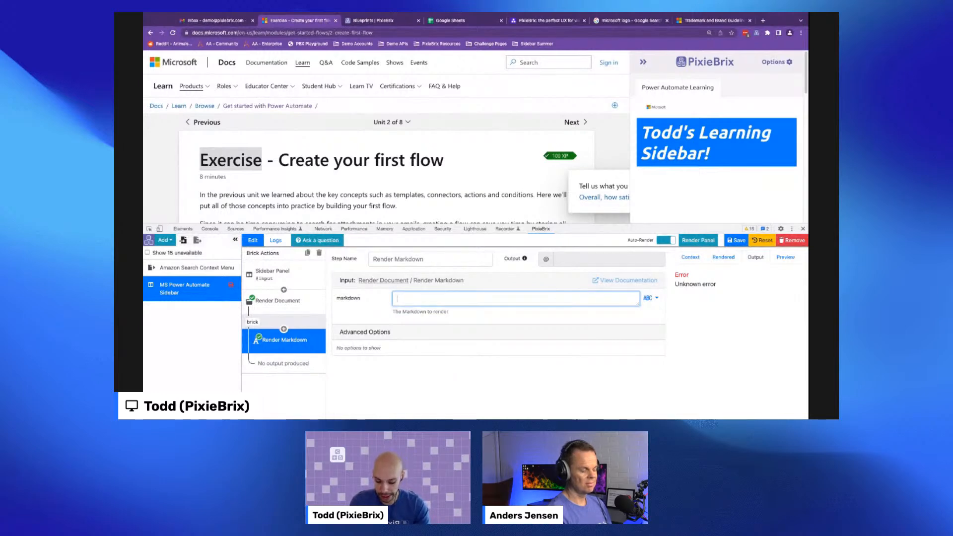
pyautogui.write('Quick')
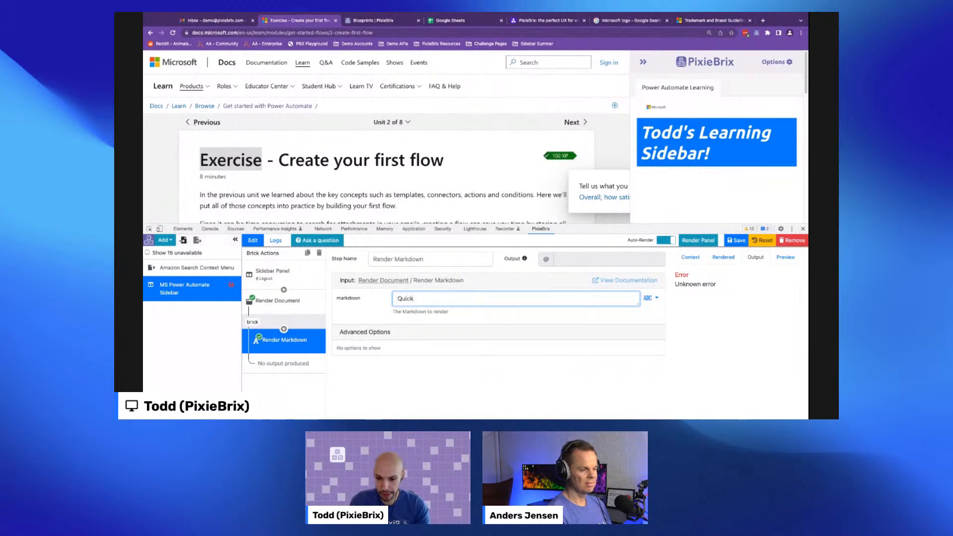
pyautogui.write(' Links')
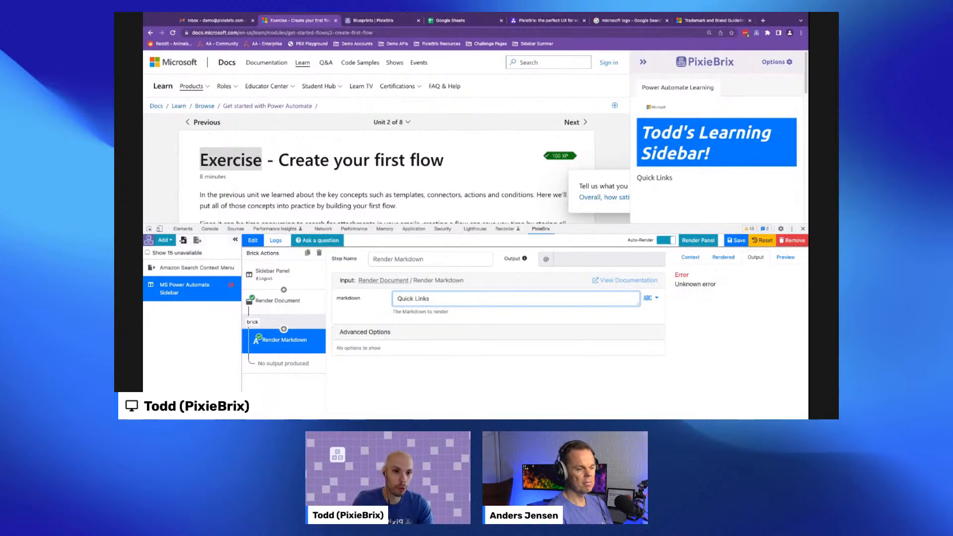
pyautogui.write('# ')
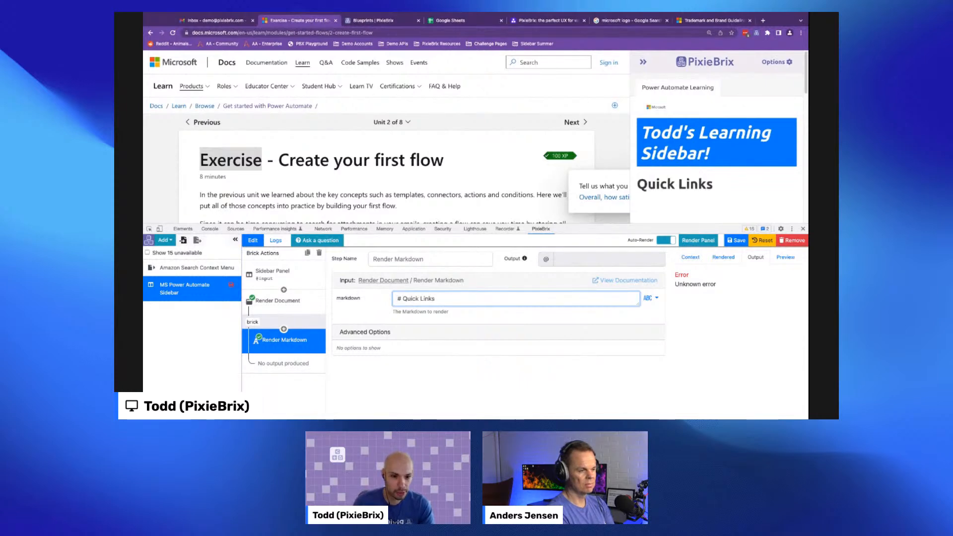
pyautogui.write('##')
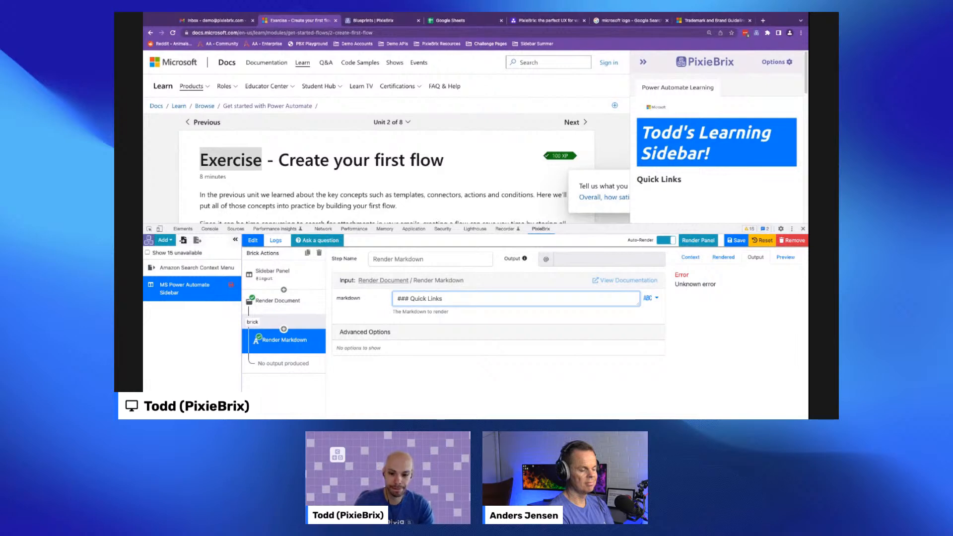
# - Add a bulleted list with 'Item 1' and 'Item 2' below the Quick Links heading
pyautogui.press('Return')
pyautogui.press('Return')
pyautogui.write('* Item 1')
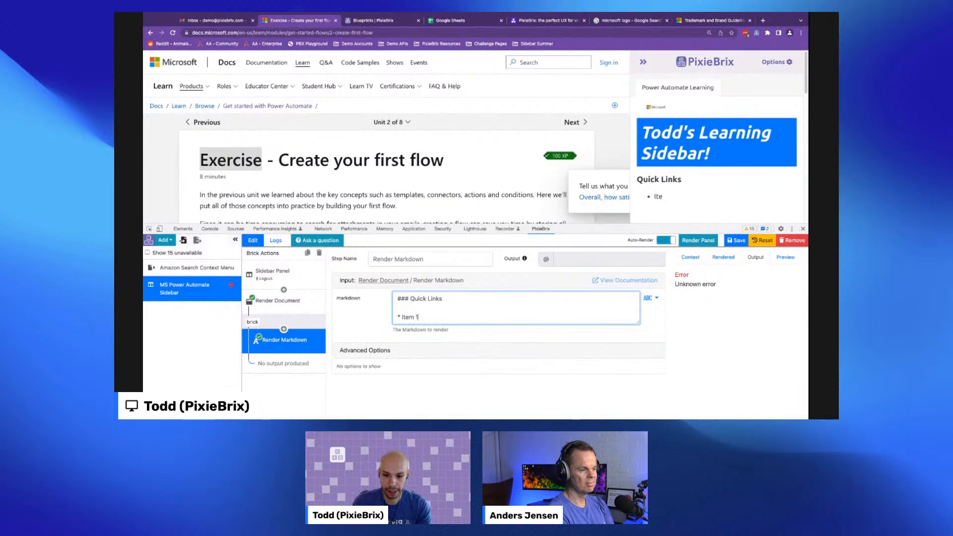
pyautogui.press('Return')
pyautogui.write('U')
pyautogui.write('* Item 2')
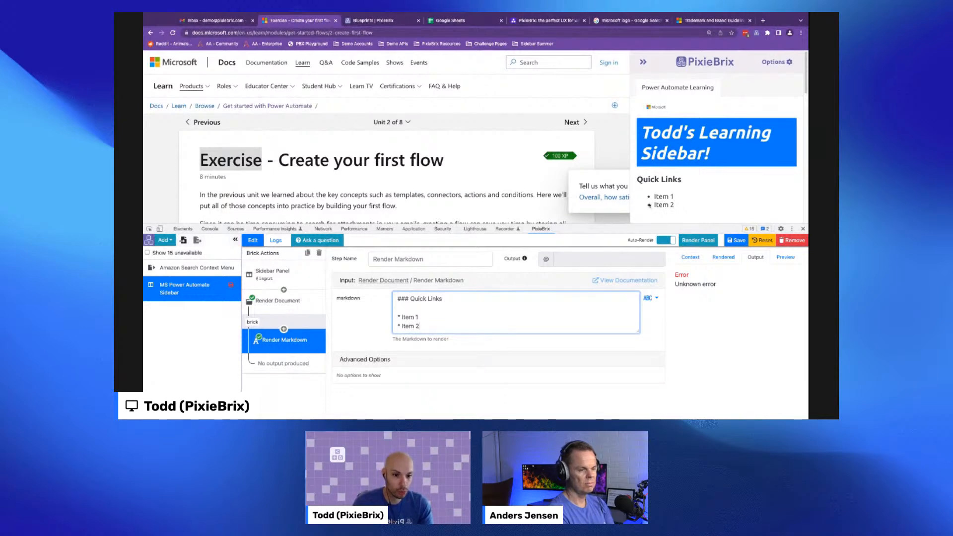
# - Convert the bulleted list into a numbered list using '1.' and '2.'
pyautogui.press('Left')
pyautogui.press('BackSpace')
pyautogui.write('1.')
pyautogui.press('Down')
pyautogui.press('Left')
pyautogui.press('BackSpace')
pyautogui.write('2.')
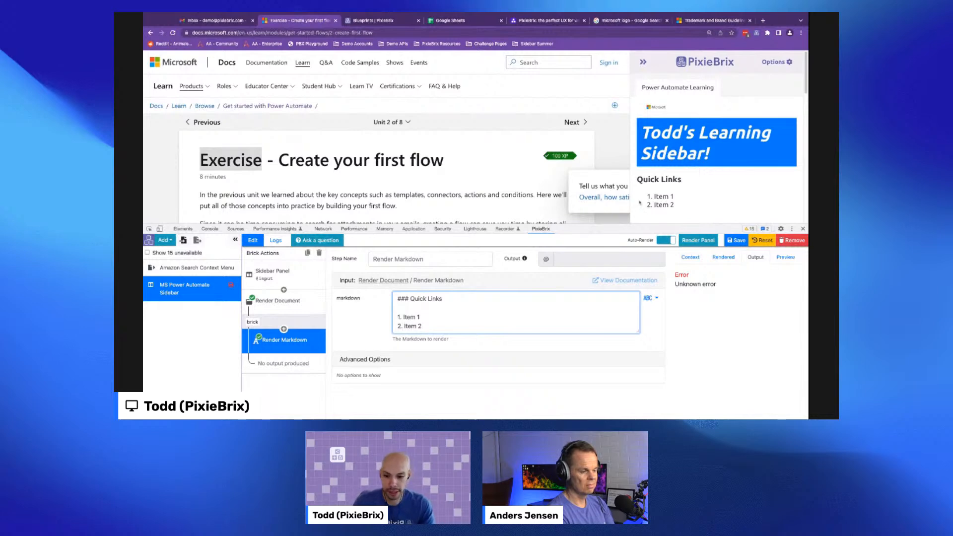
# - Try numbering the second list item as 1 too, then restore it to 2
pyautogui.press('BackSpace')
pyautogui.write('1')
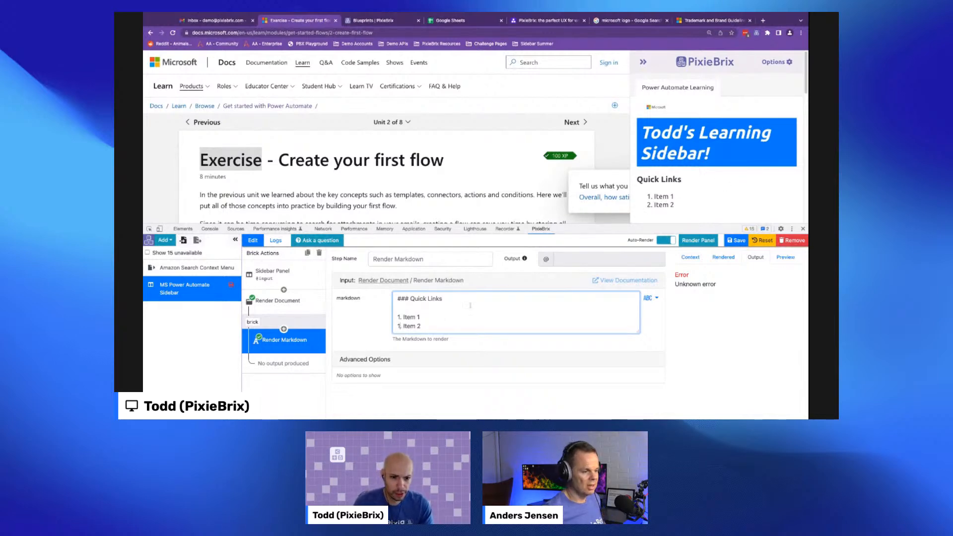
pyautogui.click(441, 314)
pyautogui.click(445, 312)
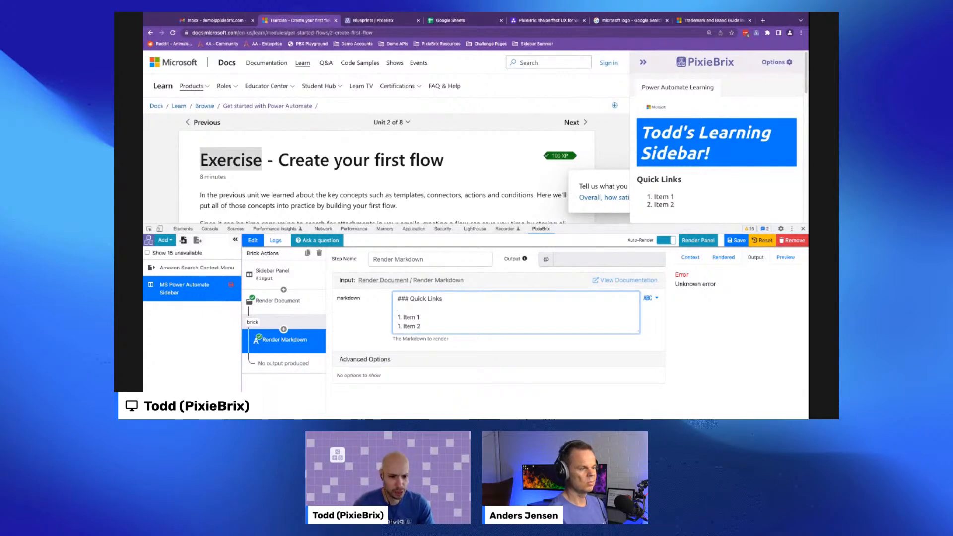
pyautogui.press('Down')
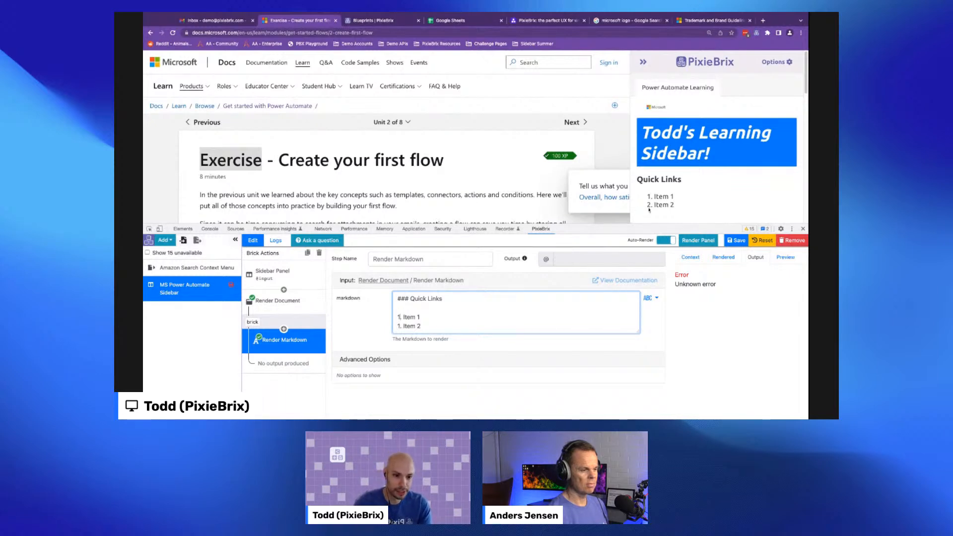
pyautogui.press('Down')
pyautogui.press('BackSpace')
pyautogui.write('2')
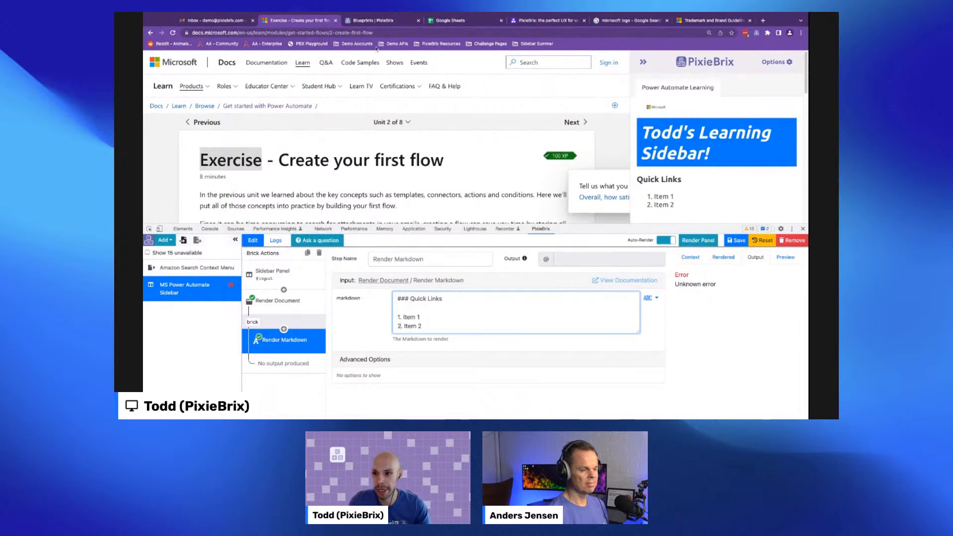
pyautogui.moveTo(289, 34); pyautogui.dragTo(188, 34)
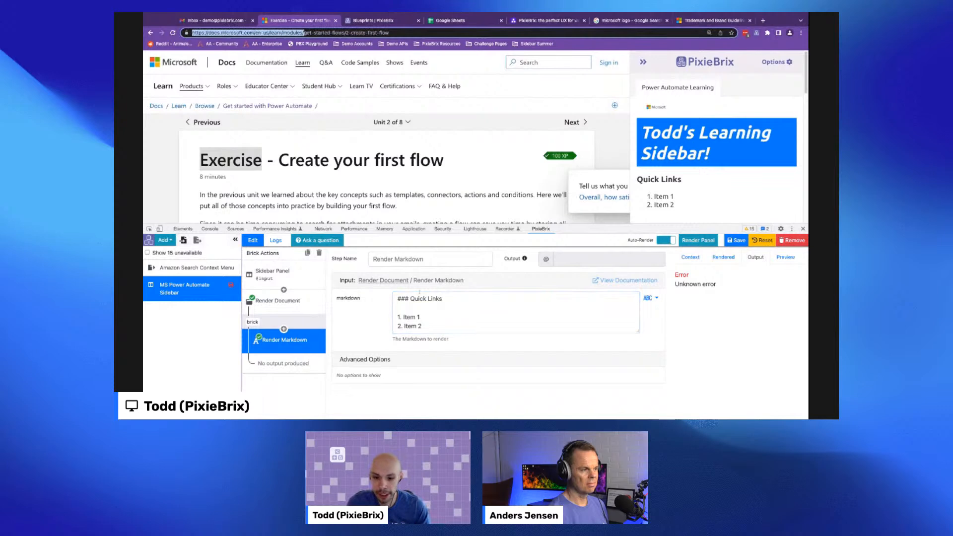
pyautogui.moveTo(403, 317); pyautogui.dragTo(434, 316)
pyautogui.write('[')
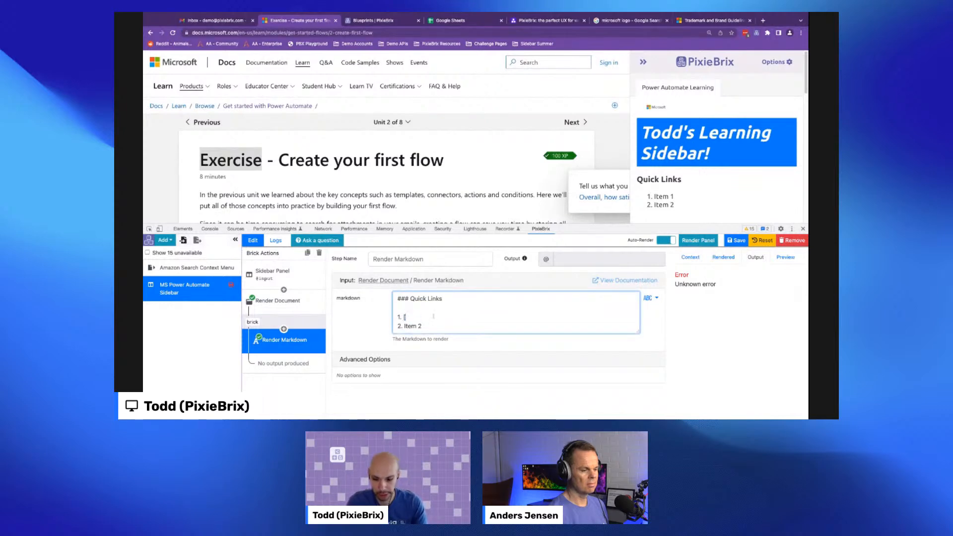
pyautogui.write('Power Automate Homepage]')
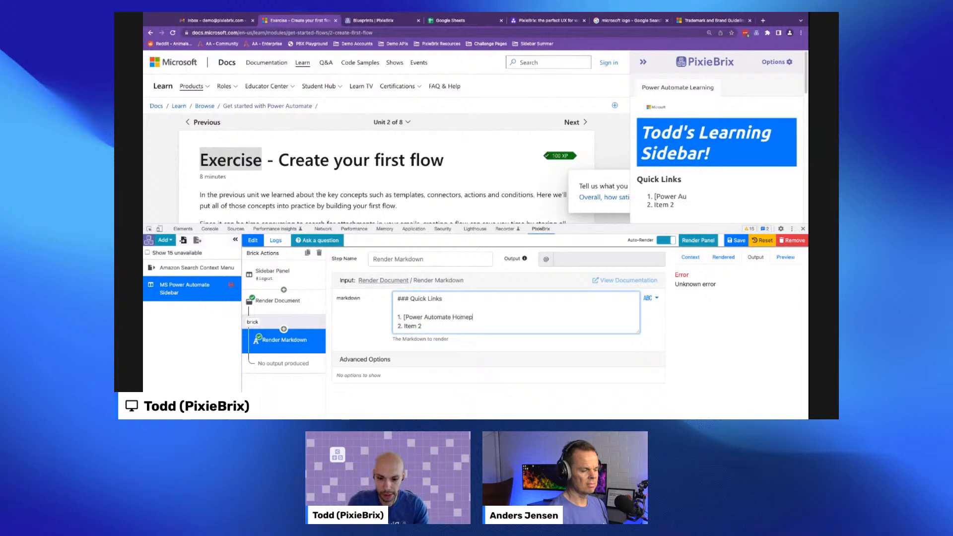
pyautogui.press('shift+super+Left')
pyautogui.hotkey('shift', 'Right')
pyautogui.hotkey('shift', 'Right')
pyautogui.hotkey('shift', 'Right')
pyautogui.hotkey('shift', 'Right')
pyautogui.write('Le')
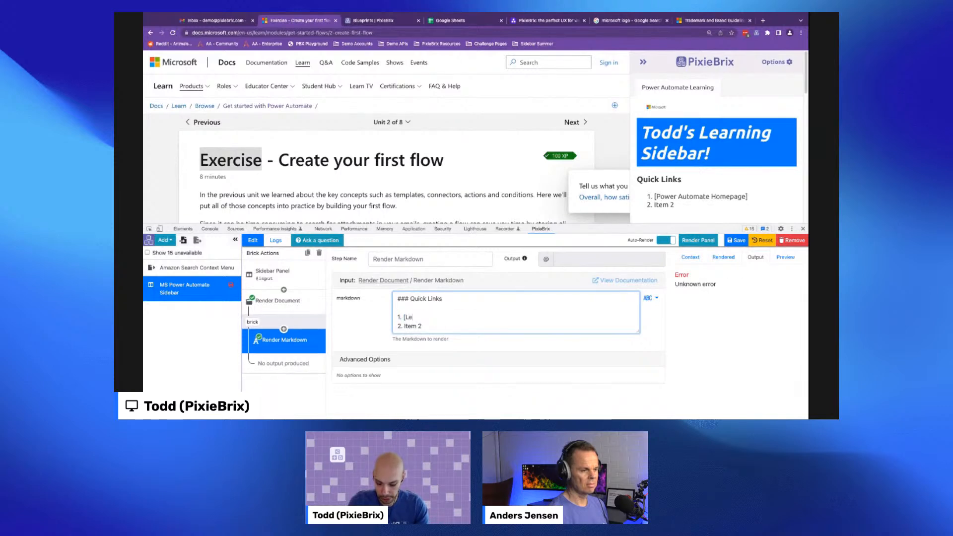
pyautogui.write('arning Portal]')
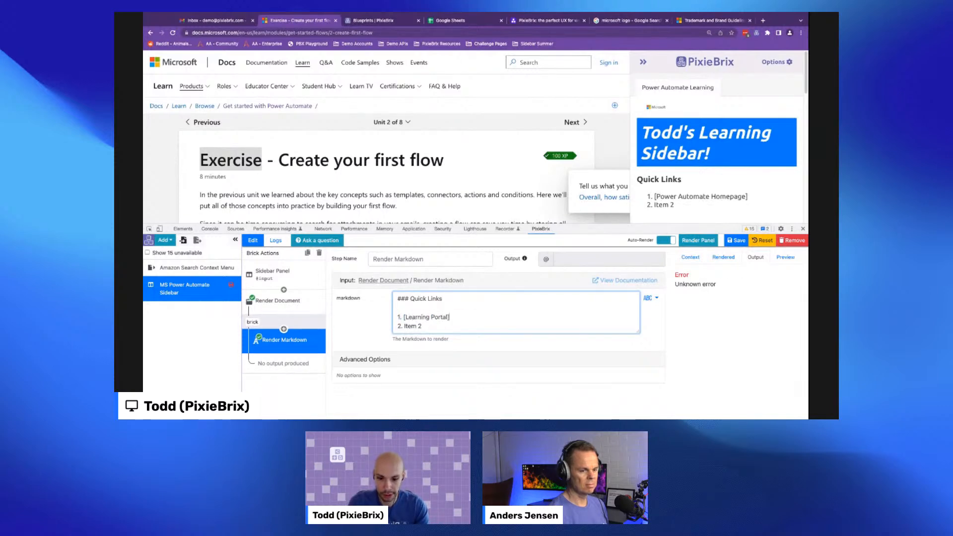
pyautogui.write('(https://docs.microsoft.com/en-us/learn/modules/)')
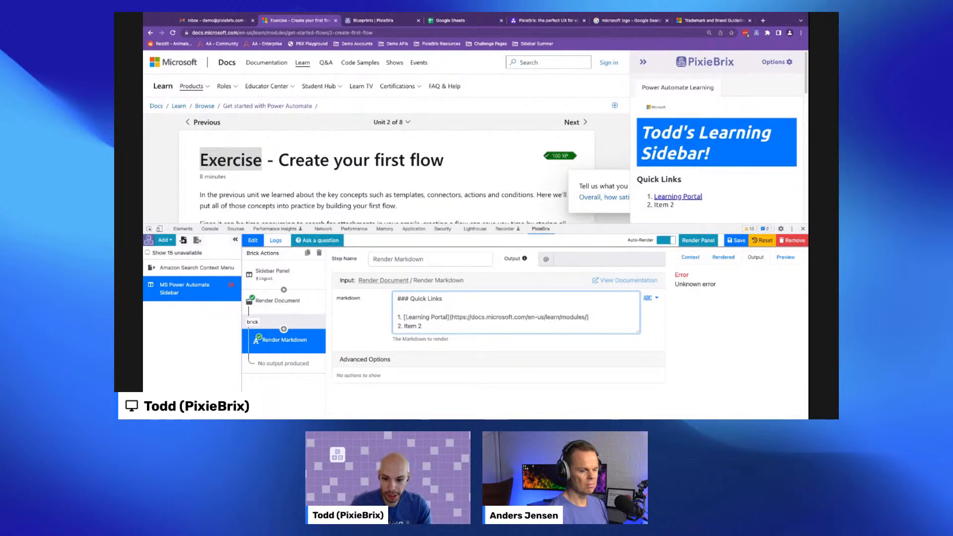
# - Open Anders Jensen's YouTube channel in a new tab and copy its page address
pyautogui.moveTo(404, 316); pyautogui.dragTo(588, 317)
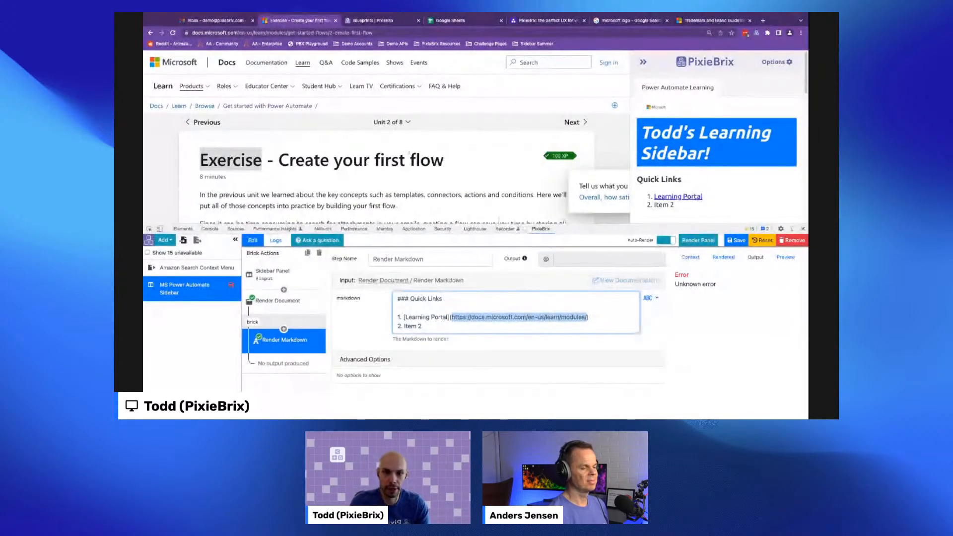
pyautogui.press('super+t')
pyautogui.click(534, 44)
pyautogui.click(511, 74)
pyautogui.moveTo(267, 33); pyautogui.dragTo(189, 34)
pyautogui.press('super+c')
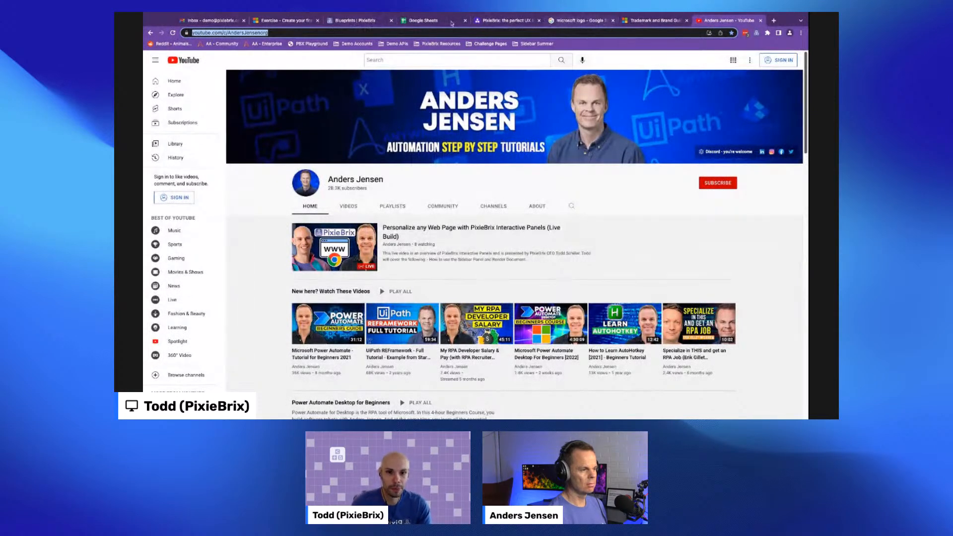
pyautogui.click(281, 20)
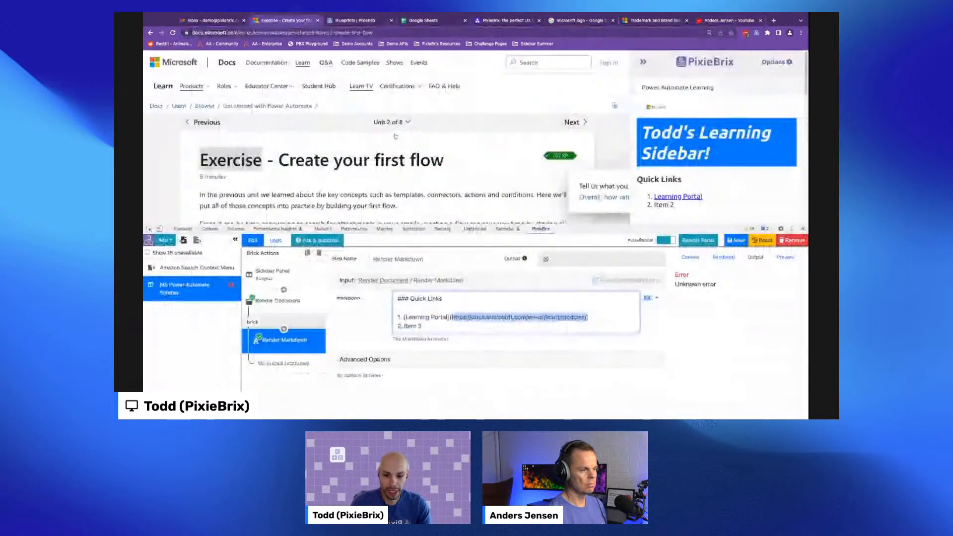
pyautogui.press('BackSpace')
pyautogui.press('BackSpace')
pyautogui.press('BackSpace')
pyautogui.press('BackSpace')
pyautogui.press('BackSpace')
pyautogui.press('BackSpace')
pyautogui.write("[Ander's You")
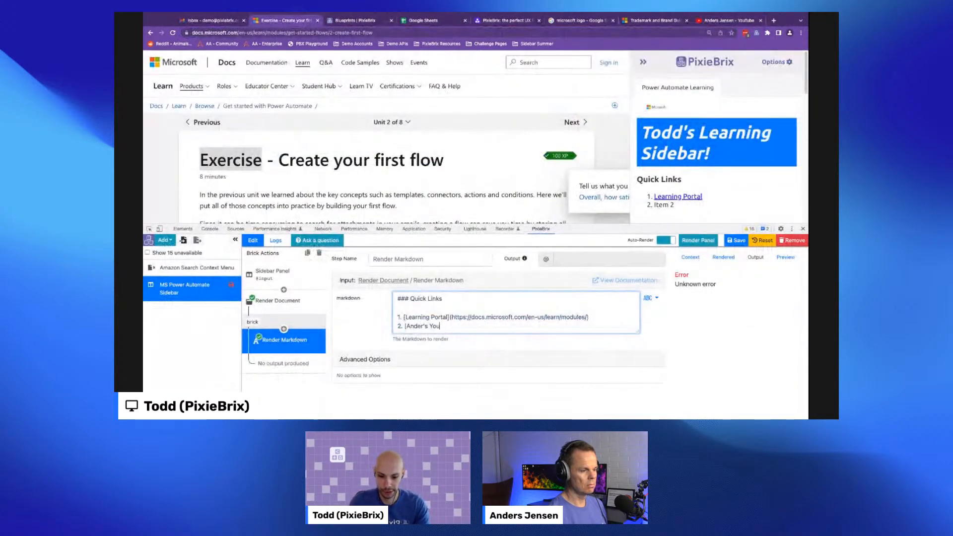
pyautogui.write('Tube Chan')
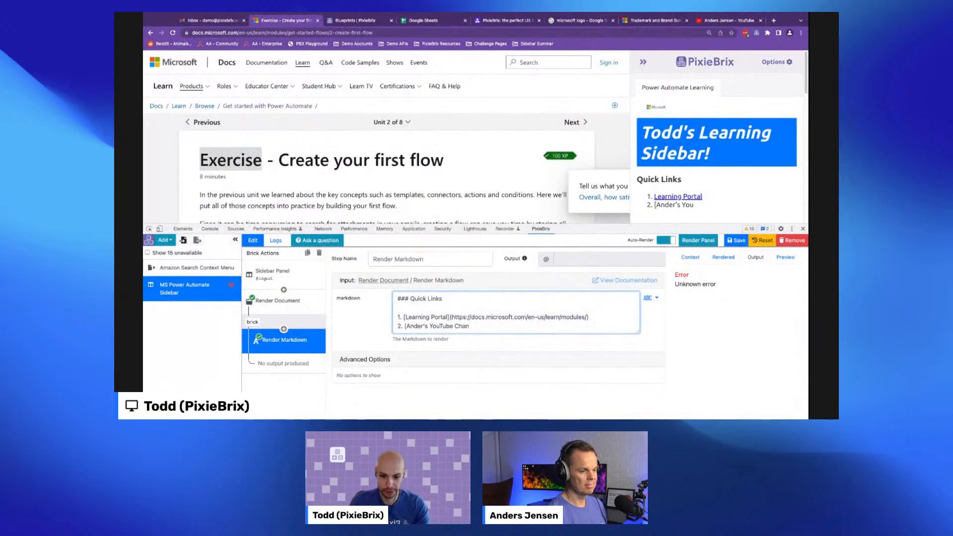
pyautogui.write('nel](')
pyautogui.press('super+v')
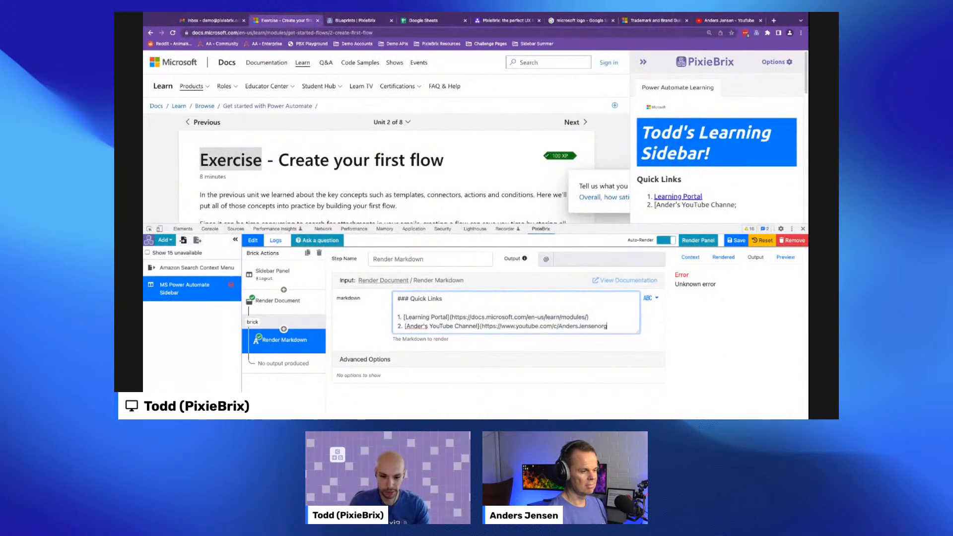
pyautogui.write(')')
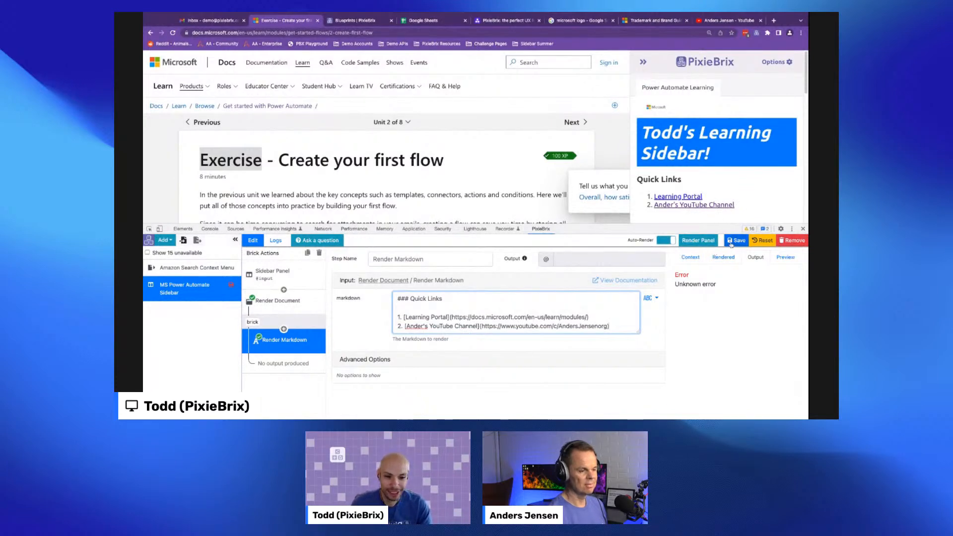
pyautogui.click(734, 241)
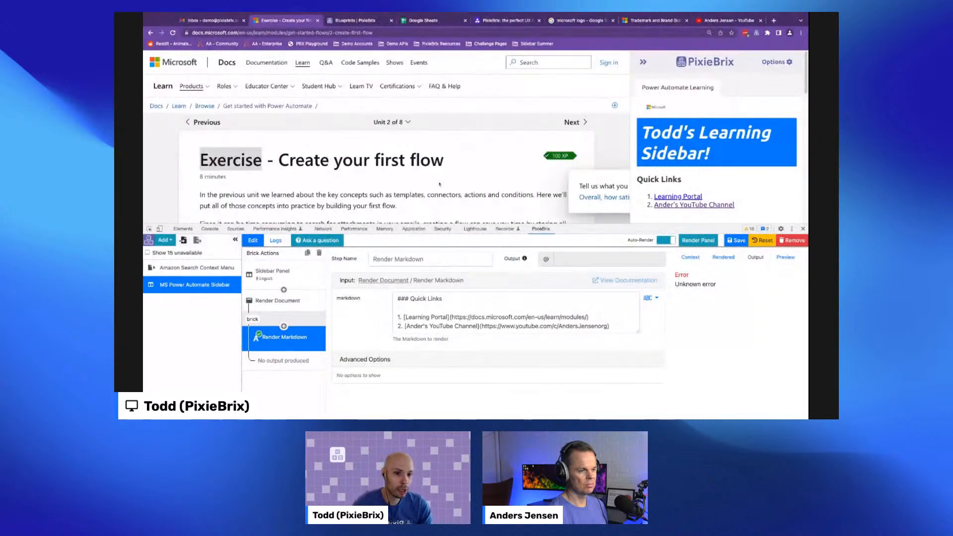
# - Check the Sidebar Panel's site match pattern and test the sidebar on the Microsoft Learn home page
pyautogui.click(287, 282)
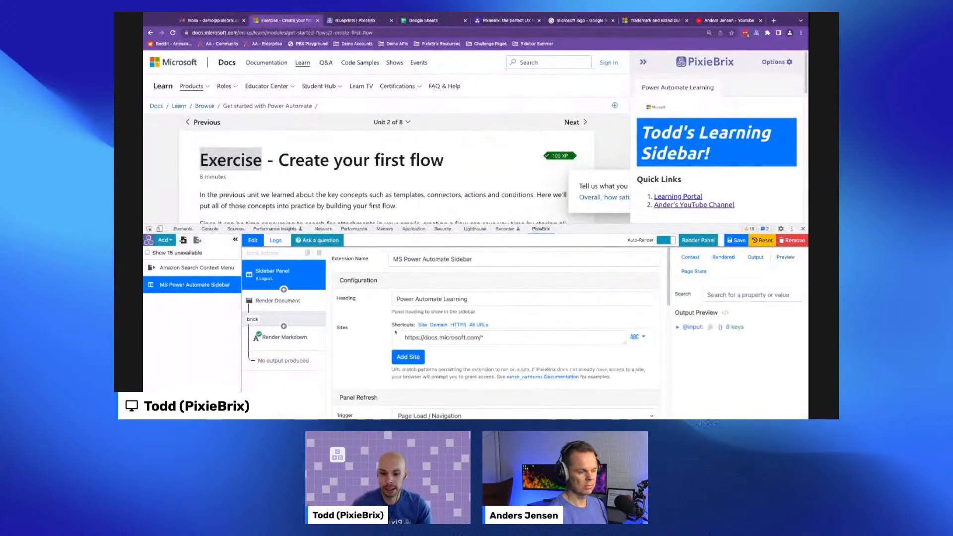
pyautogui.tripleClick(491, 340)
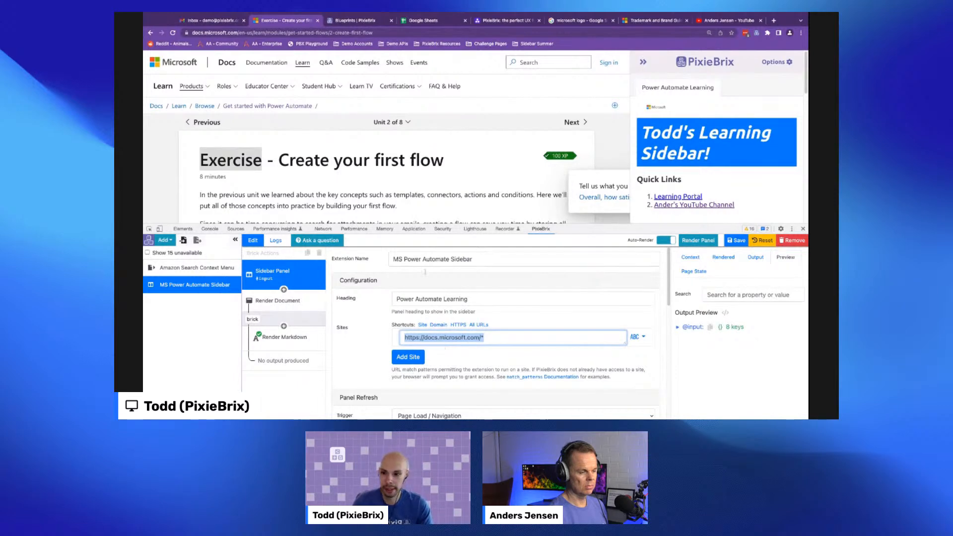
pyautogui.click(310, 142)
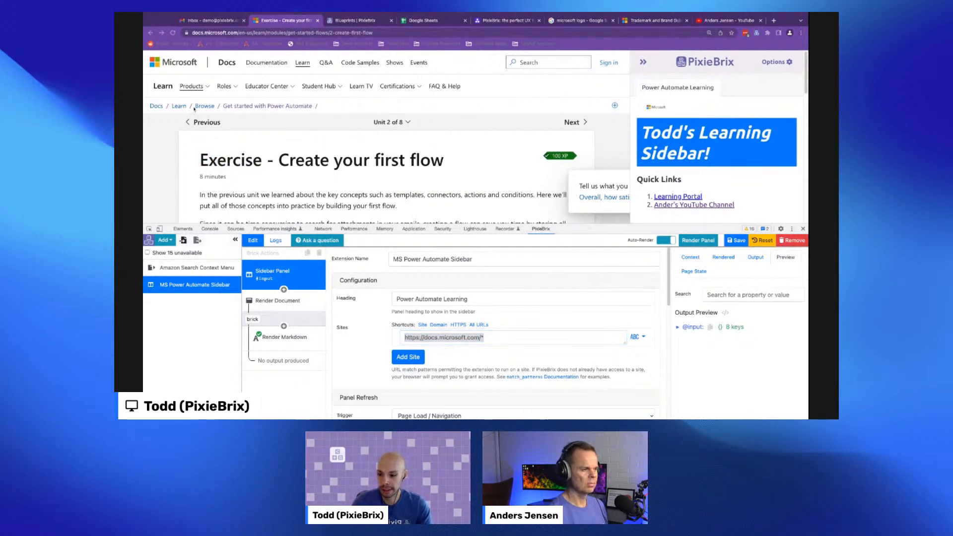
pyautogui.click(179, 106)
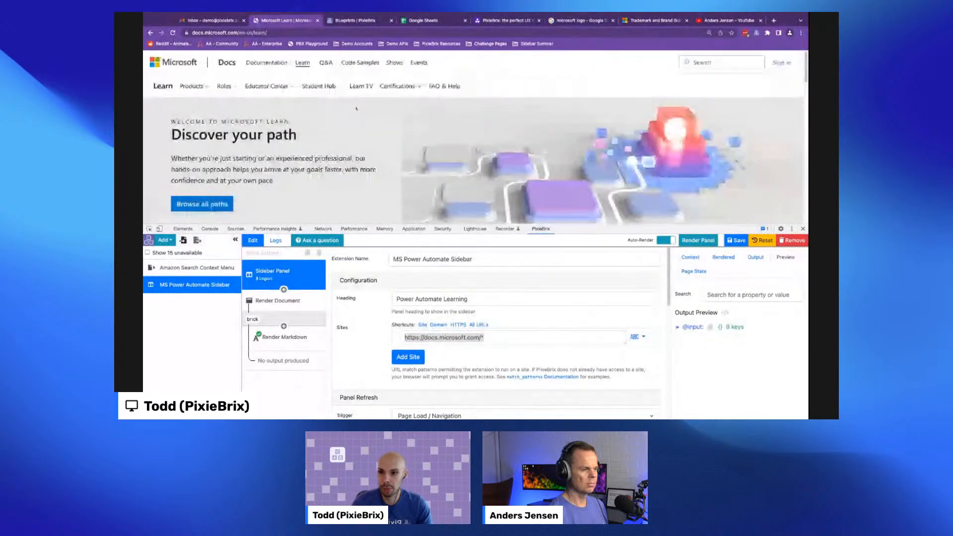
pyautogui.click(756, 33)
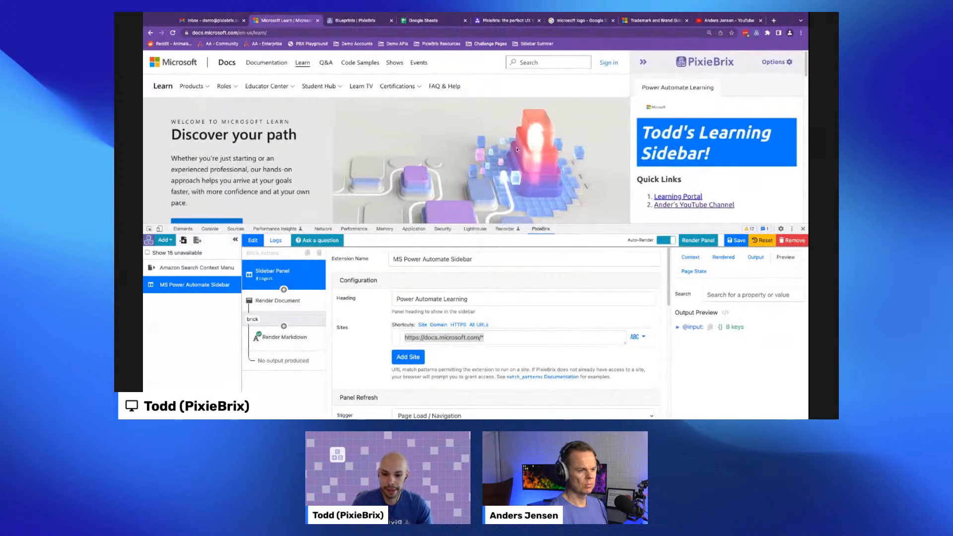
pyautogui.click(151, 32)
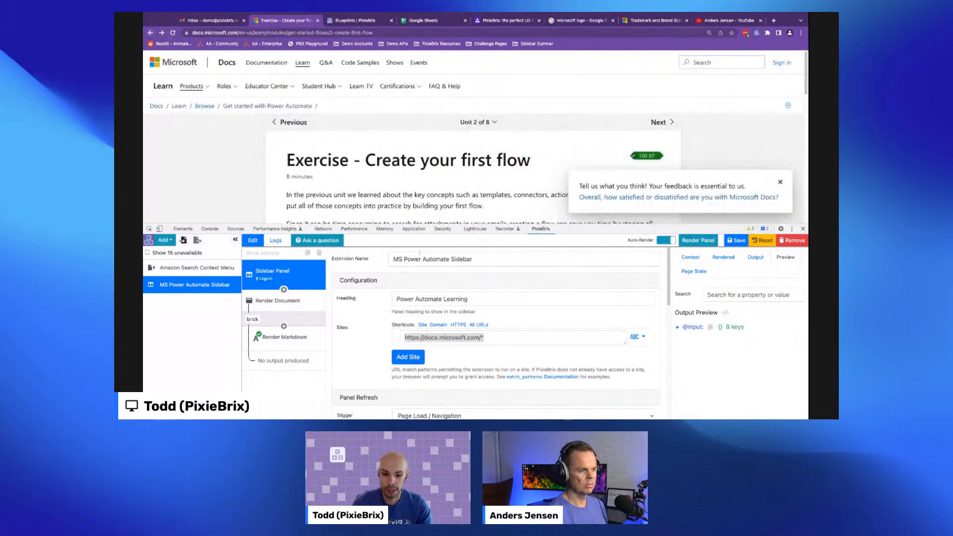
pyautogui.moveTo(287, 33); pyautogui.dragTo(190, 33)
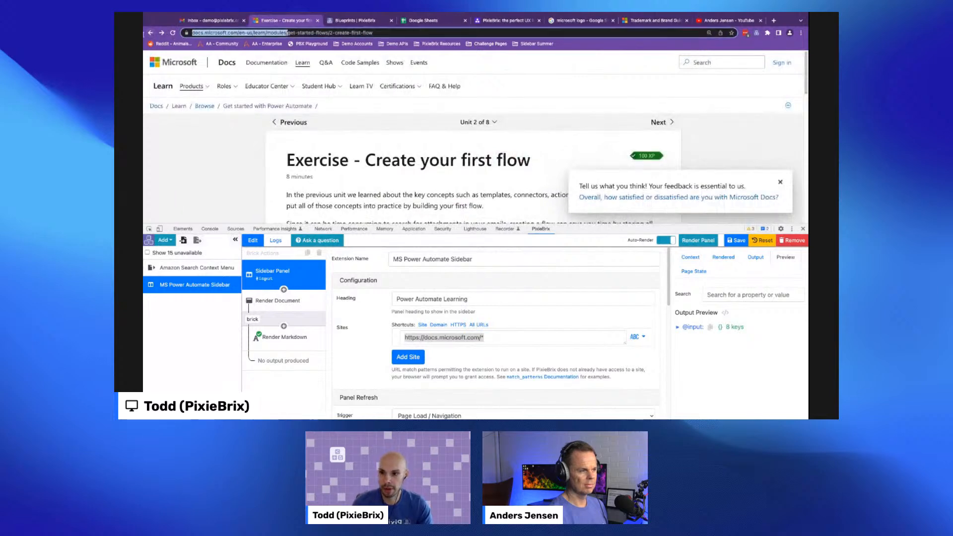
pyautogui.click(505, 339)
pyautogui.moveTo(505, 338); pyautogui.dragTo(466, 338)
pyautogui.write('com/en-us/learn/modules/')
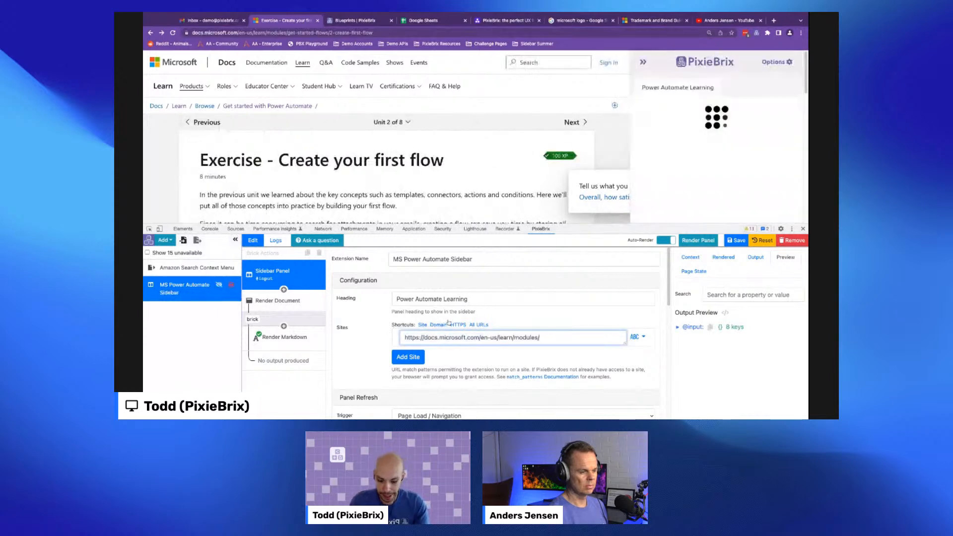
pyautogui.write('*')
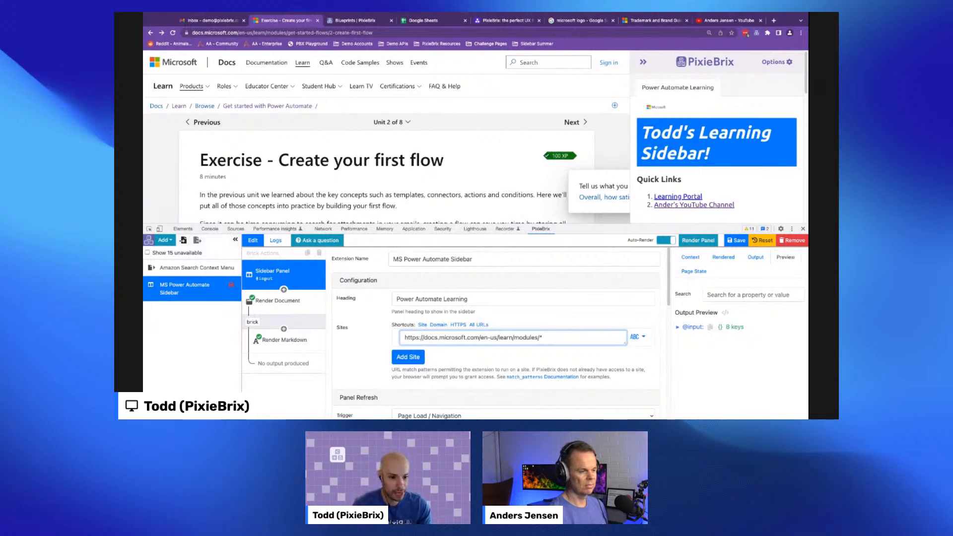
pyautogui.click(736, 240)
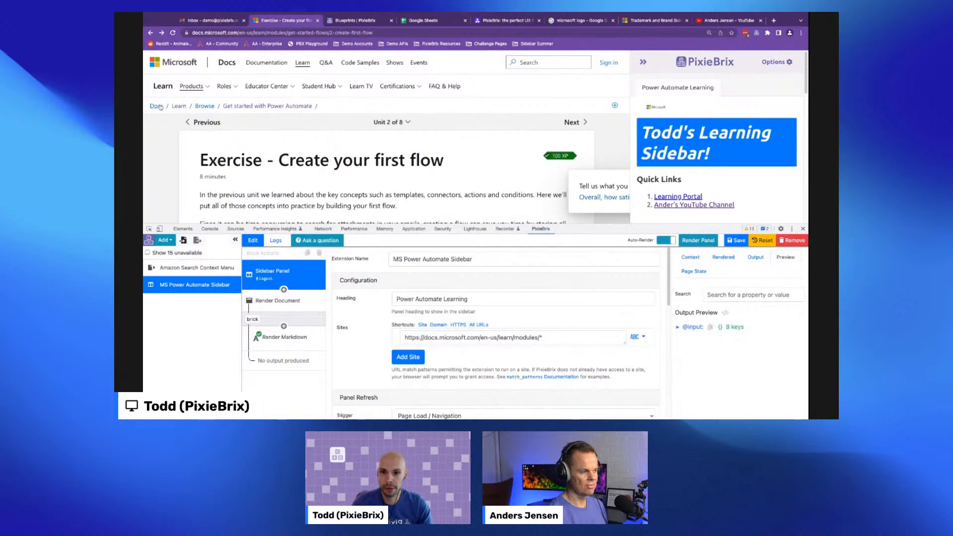
# - Test the sidebar on the Docs home page, then return to the exercise page
pyautogui.click(156, 106)
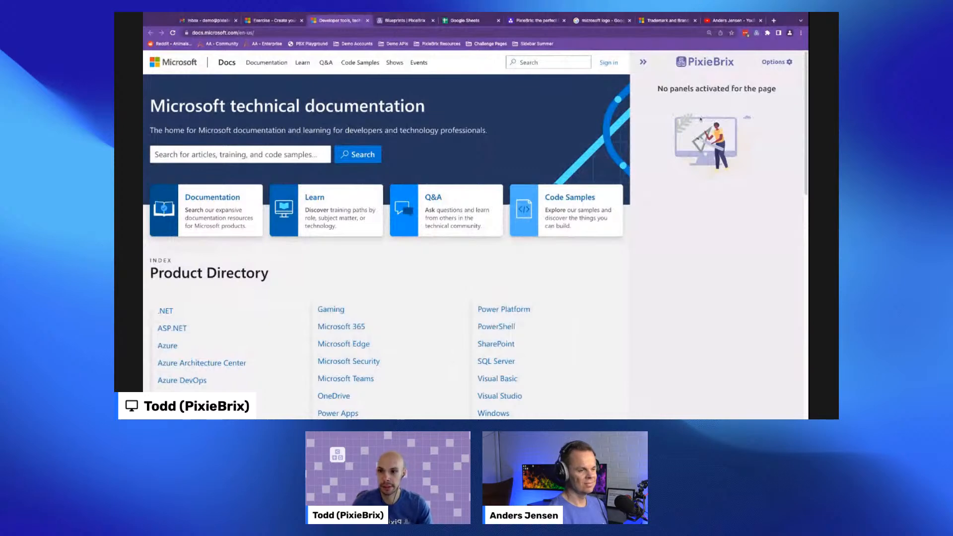
pyautogui.click(367, 20)
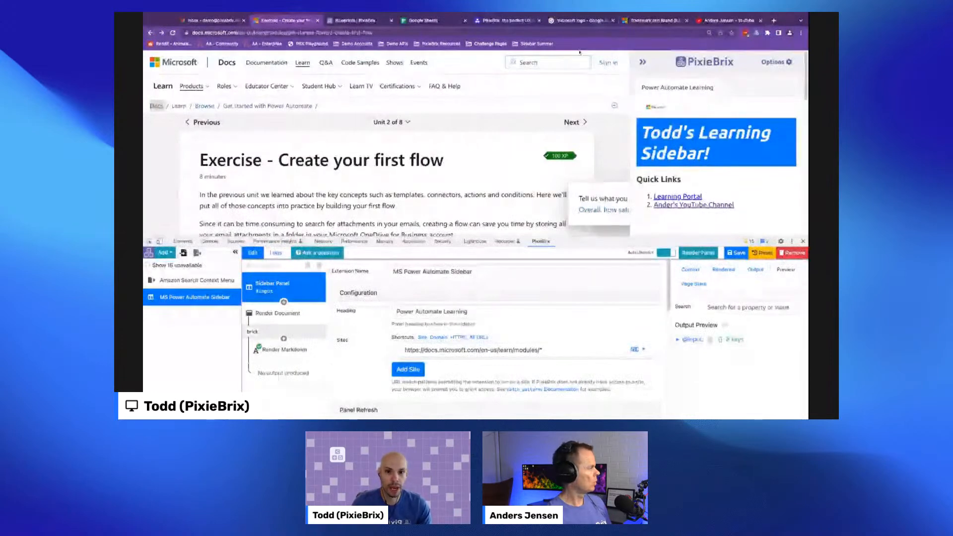
# - Open the Power Platform community search in a new tab, search for 'dates' and examine the query parameter in its address
pyautogui.press('super+t')
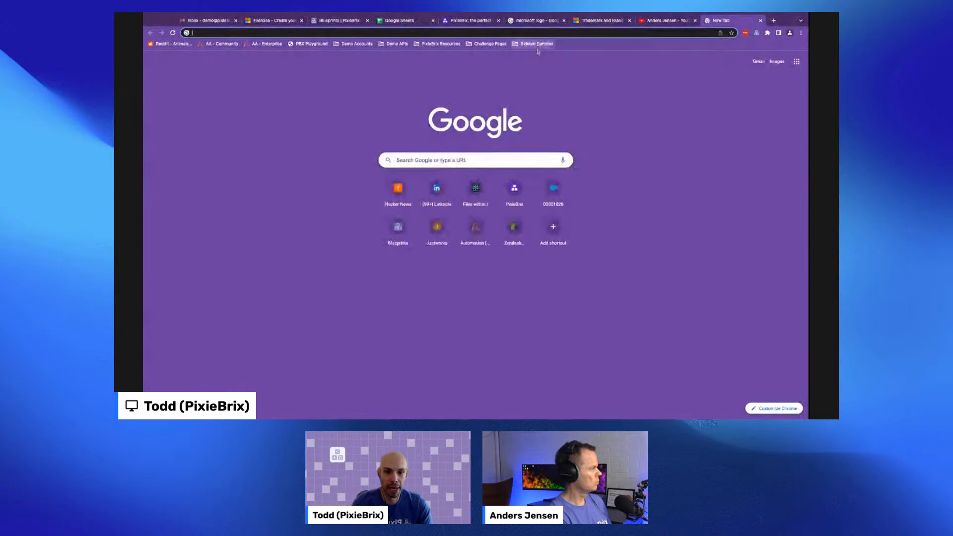
pyautogui.write('powerusers.microsoft.com/t5/forums/searchpage/tab/message')
pyautogui.press('Return')
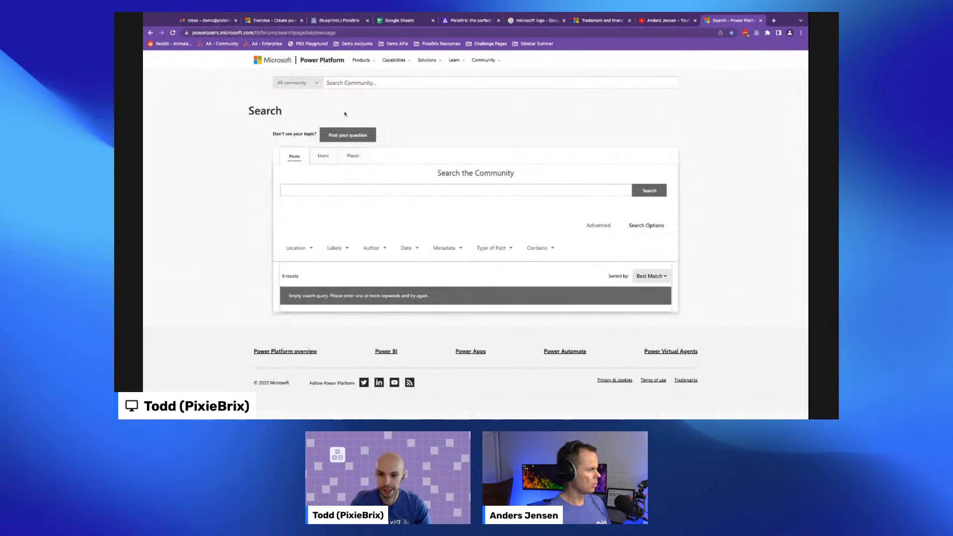
pyautogui.click(410, 194)
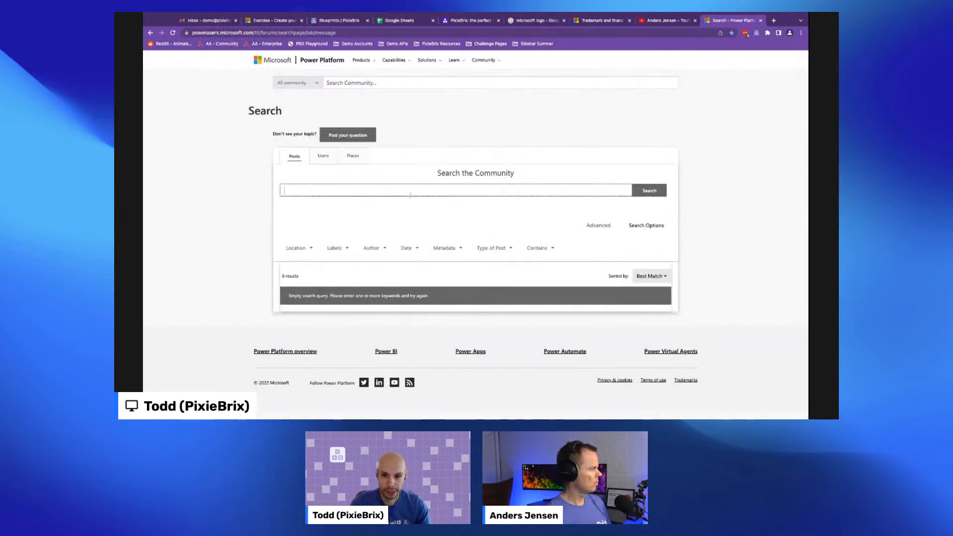
pyautogui.write('dates')
pyautogui.press('Return')
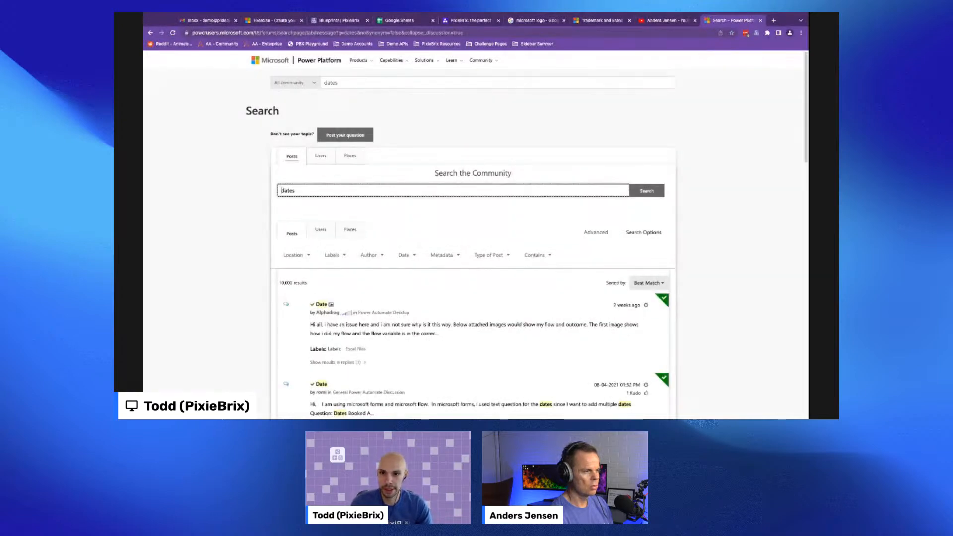
pyautogui.moveTo(338, 33); pyautogui.dragTo(355, 33)
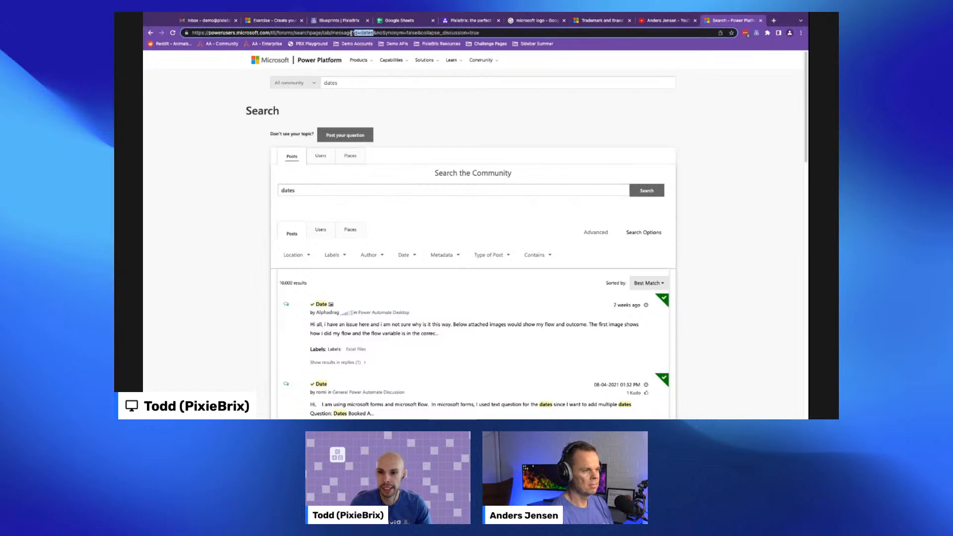
pyautogui.click(363, 33)
pyautogui.doubleClick(363, 33)
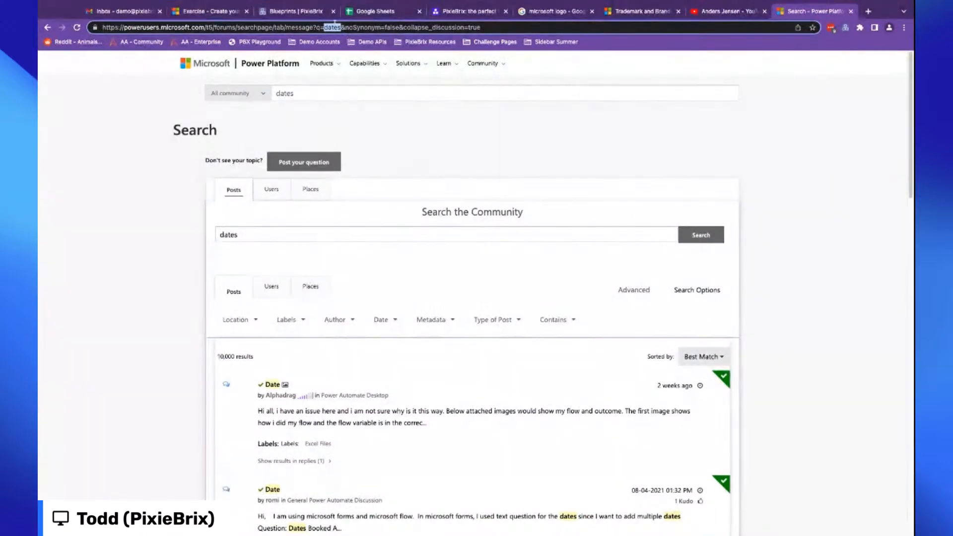
pyautogui.click(318, 27)
# - Add a Button element below the markdown brick in the Render Document layout
pyautogui.click(213, 12)
pyautogui.moveTo(809, 246); pyautogui.dragTo(809, 298)
pyautogui.click(221, 422)
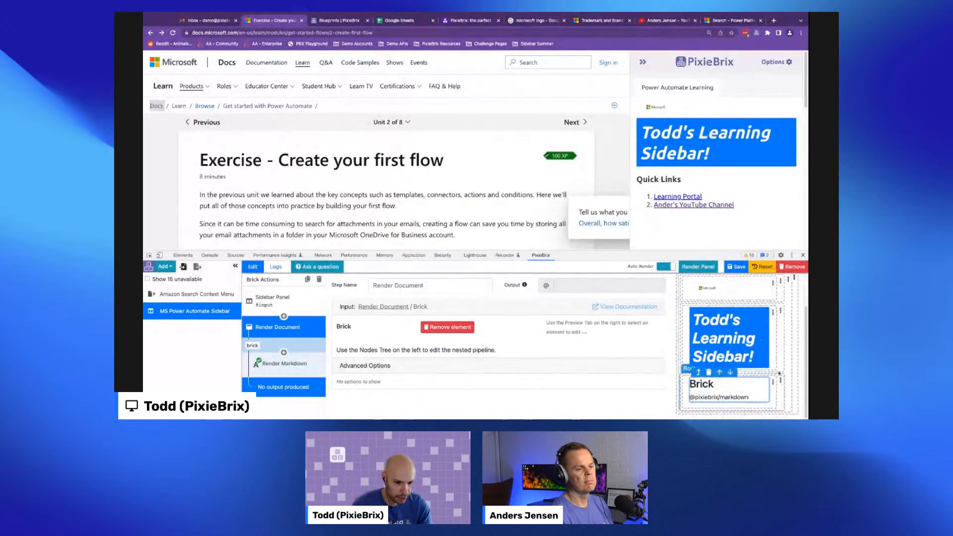
pyautogui.click(788, 279)
pyautogui.click(775, 295)
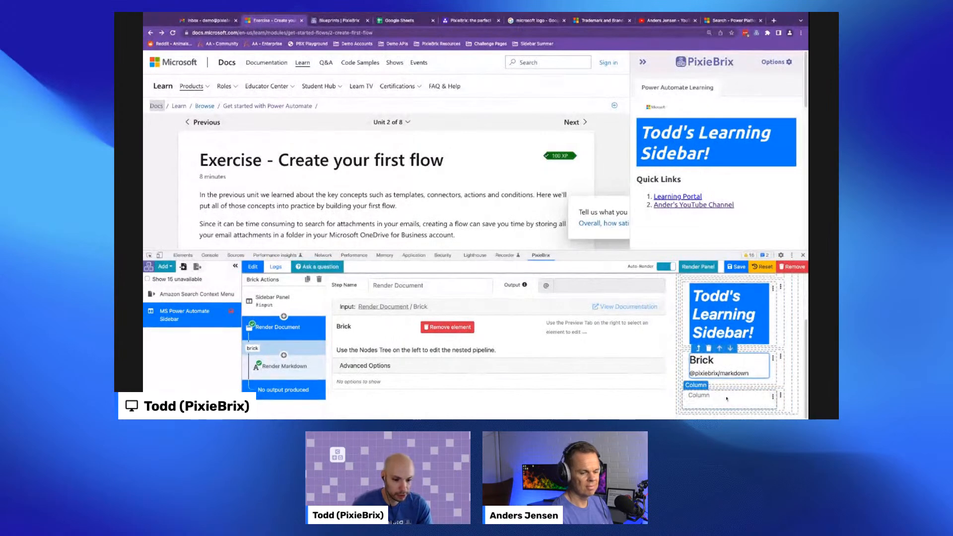
pyautogui.click(773, 397)
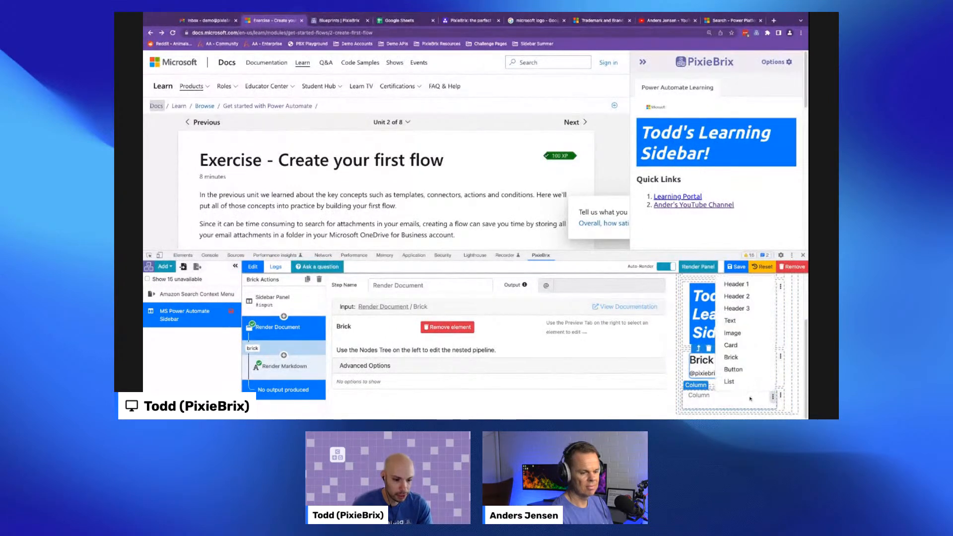
pyautogui.click(736, 373)
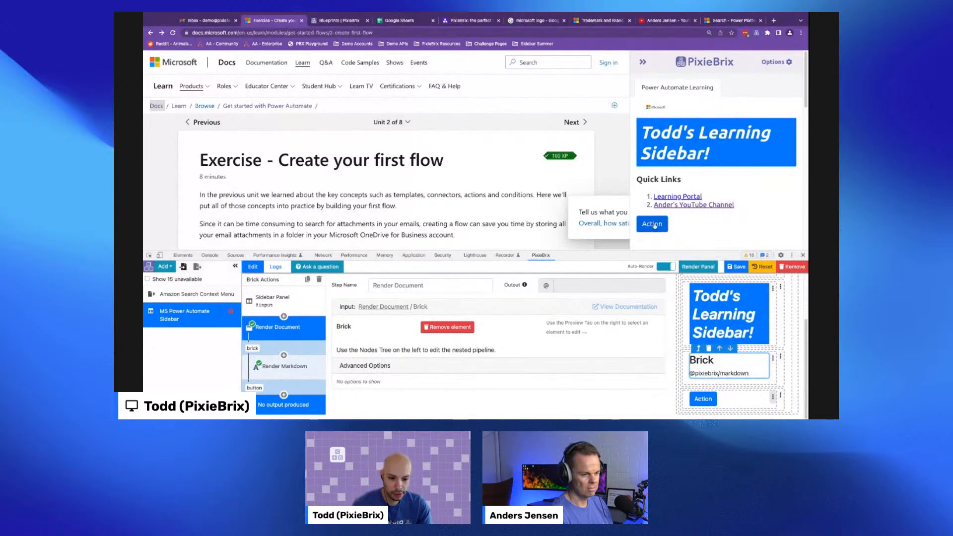
# - Set the button's variant to info and its title to 'Search Forum'
pyautogui.click(654, 225)
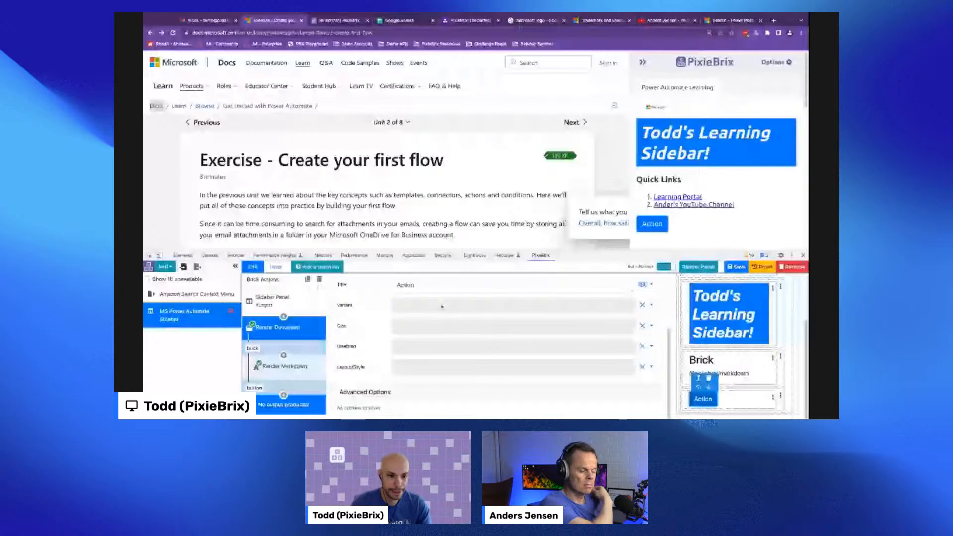
pyautogui.click(442, 306)
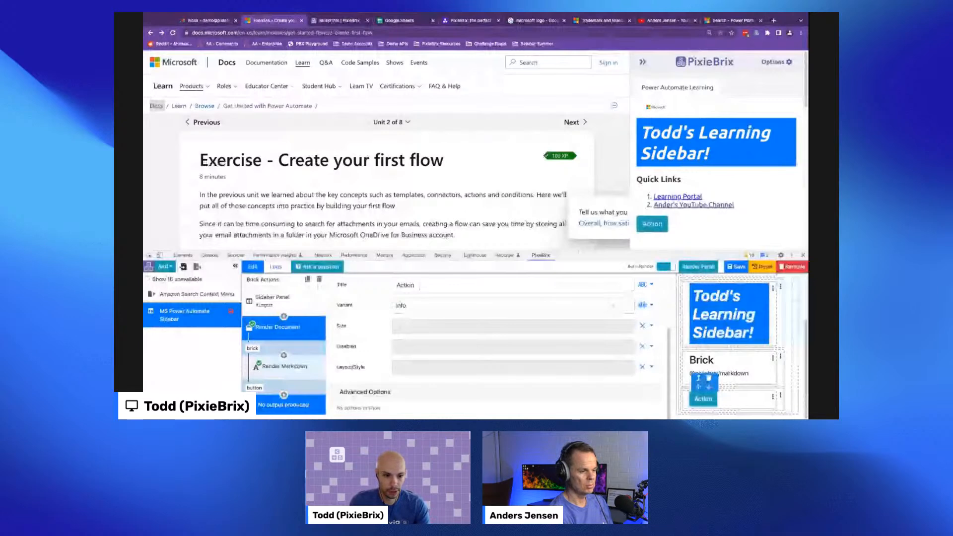
pyautogui.tripleClick(419, 286)
pyautogui.write('Search Forum')
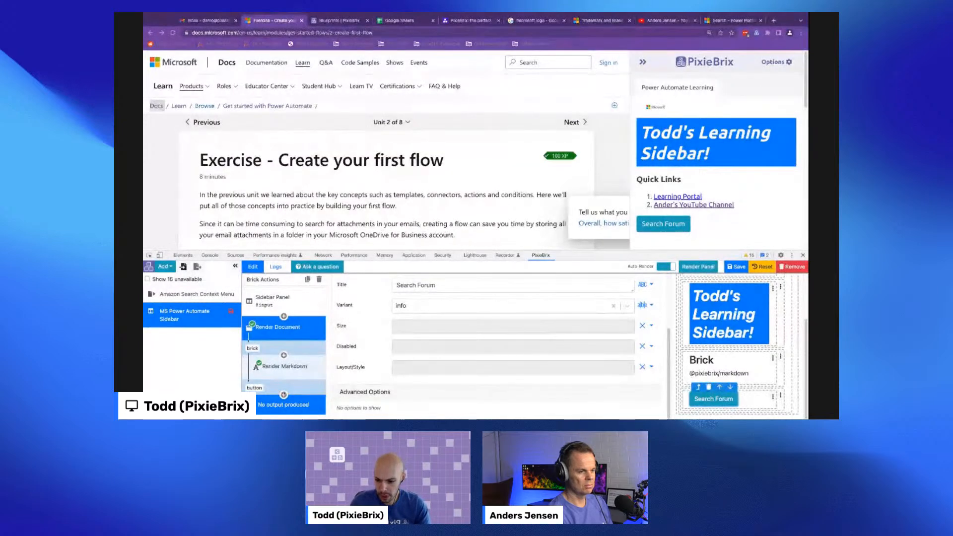
# - Add an 'Open a tab' brick to the button's action pipeline
pyautogui.click(284, 395)
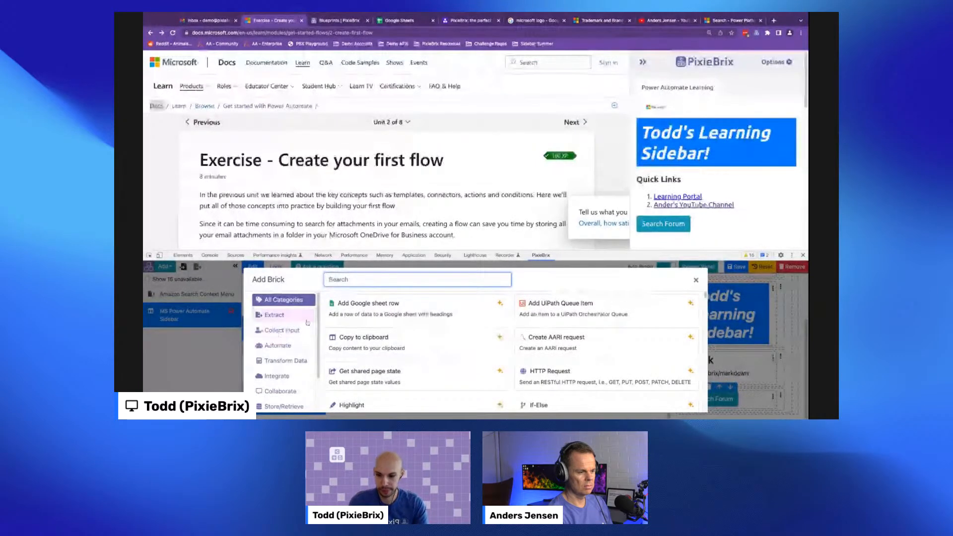
pyautogui.write('open')
pyautogui.moveTo(348, 312)
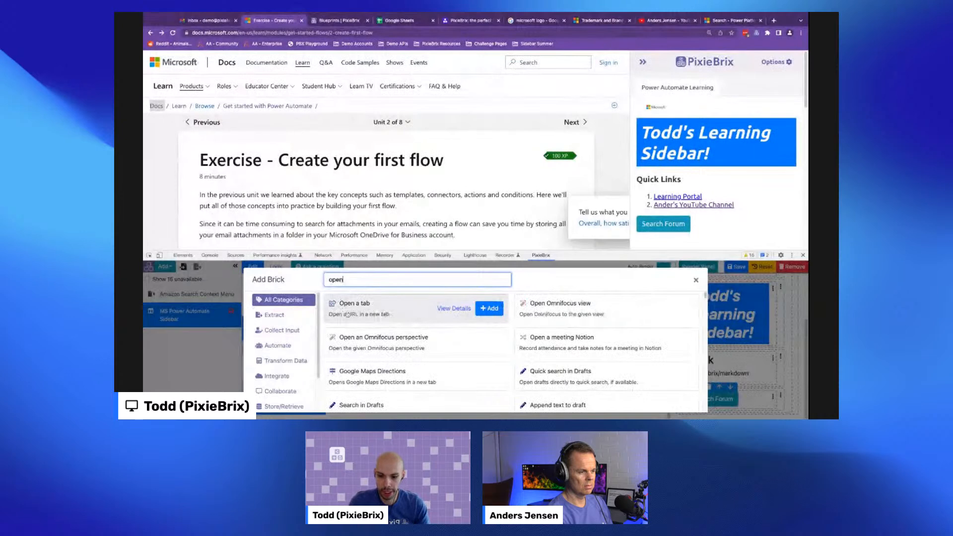
pyautogui.click(489, 310)
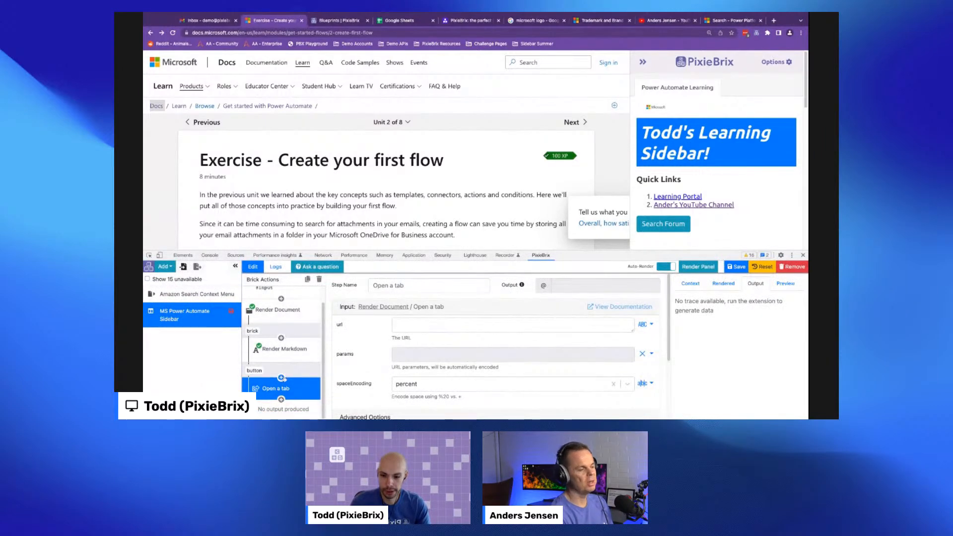
pyautogui.click(281, 378)
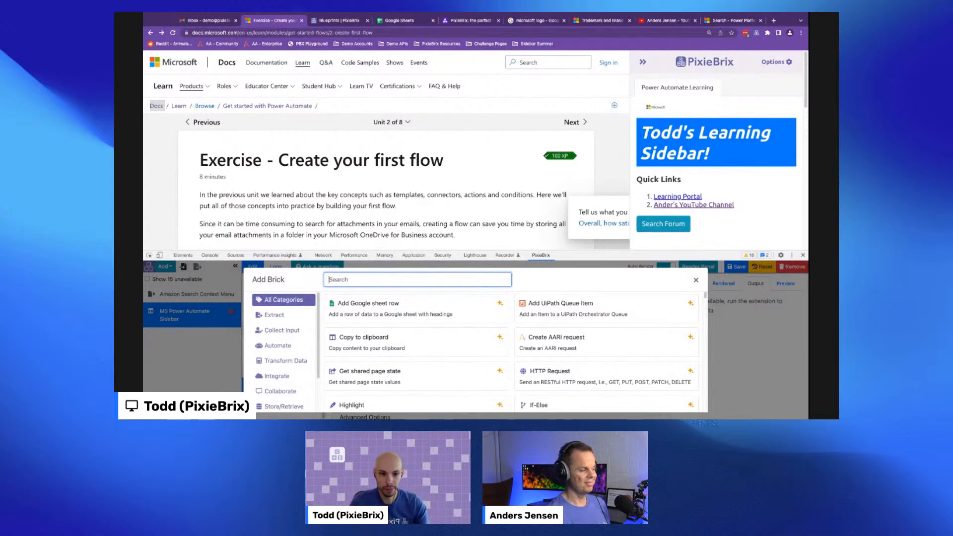
pyautogui.press('Escape')
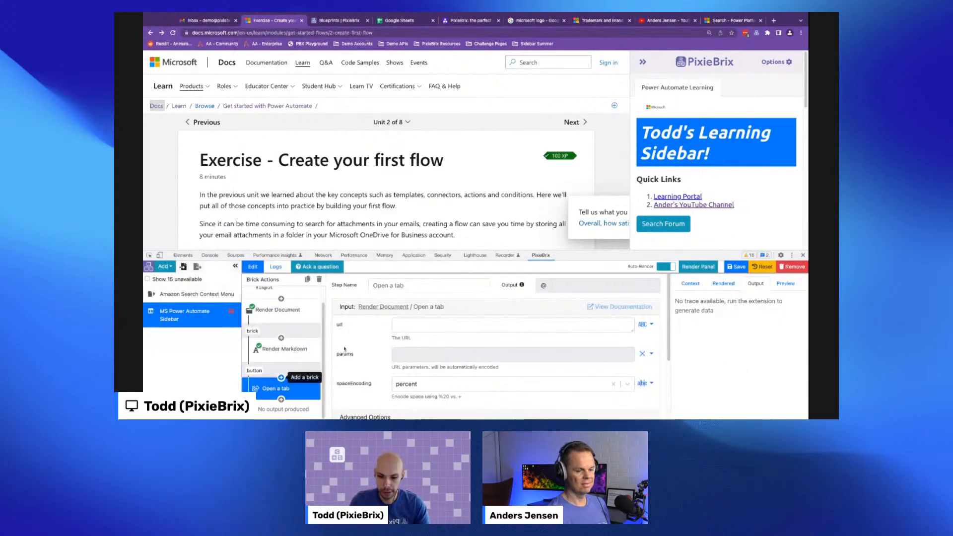
pyautogui.click(411, 327)
pyautogui.write('https://docs.microsoft.com/en-us/learn/modules/')
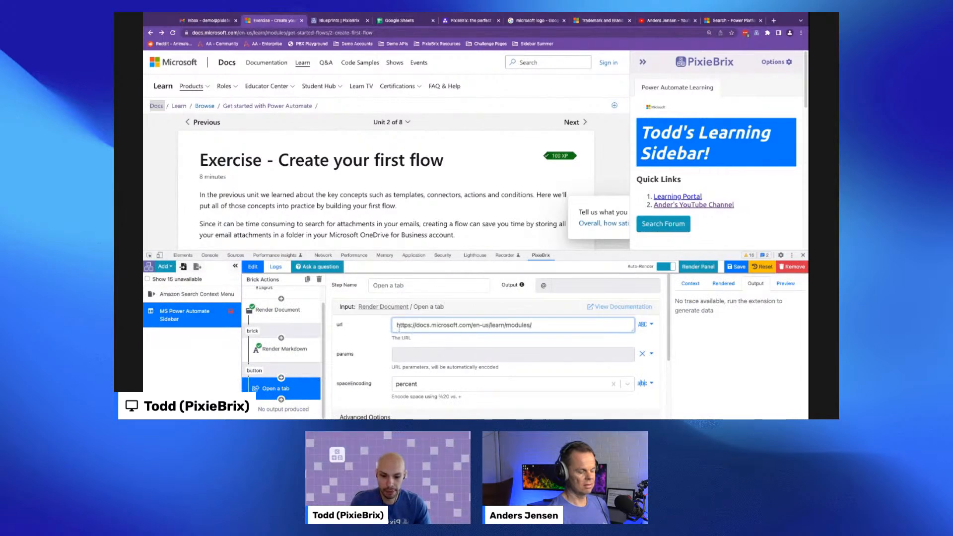
pyautogui.press('super+a')
pyautogui.press('BackSpace')
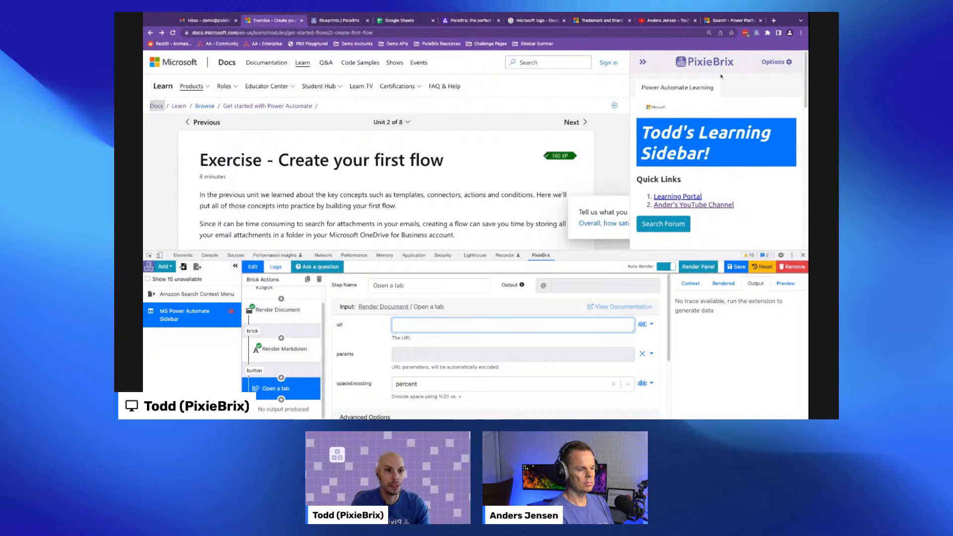
pyautogui.click(732, 21)
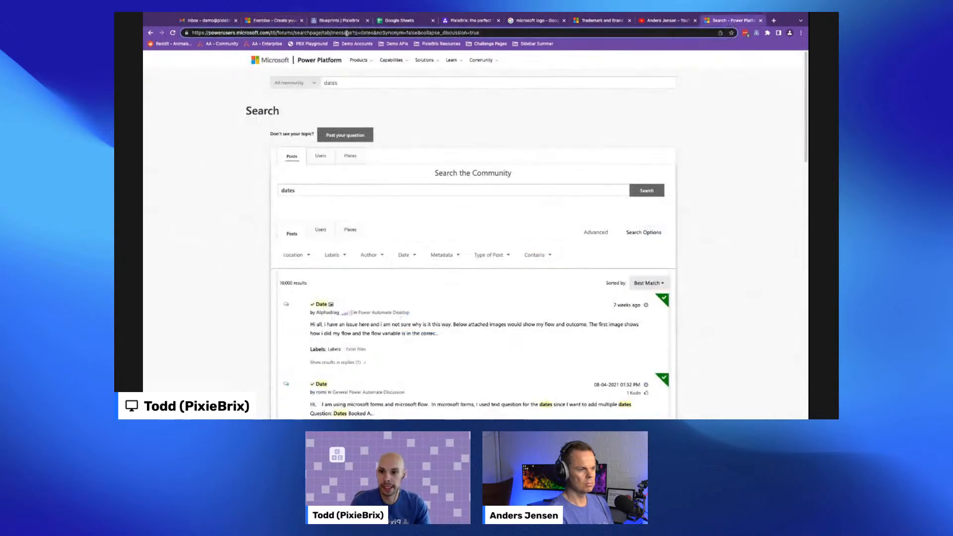
pyautogui.moveTo(353, 33); pyautogui.dragTo(245, 27)
pyautogui.press('super+c')
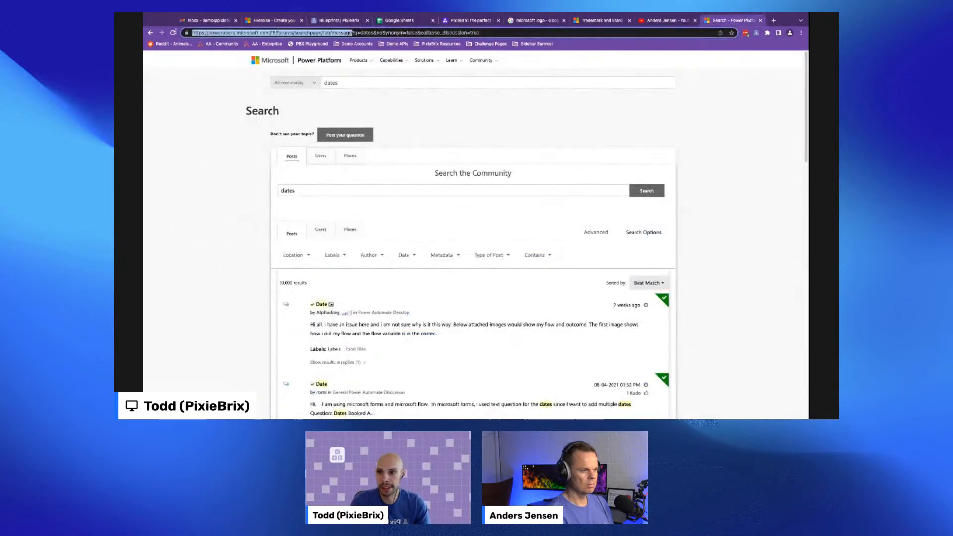
pyautogui.click(274, 20)
pyautogui.press('super+v')
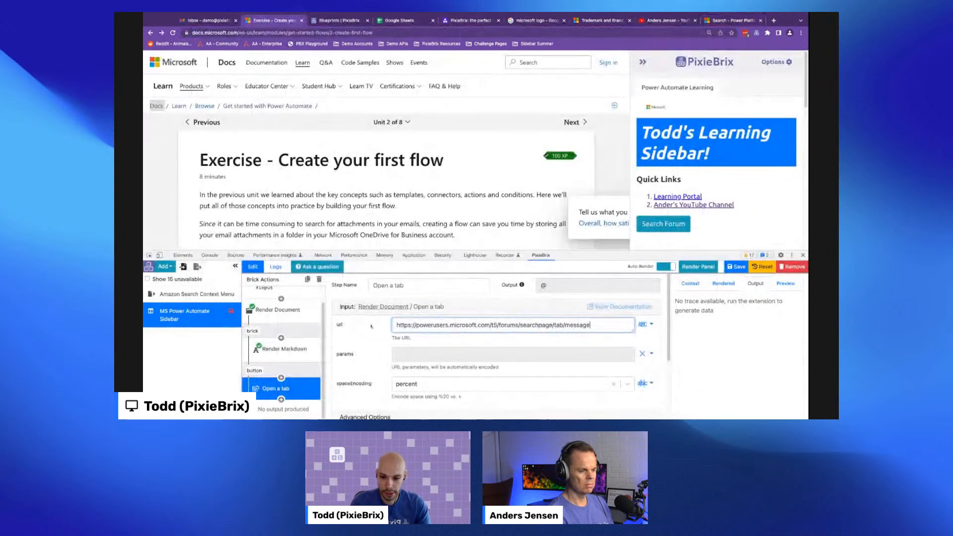
# - Add a URL parameter with property q and value data
pyautogui.click(650, 353)
pyautogui.click(622, 371)
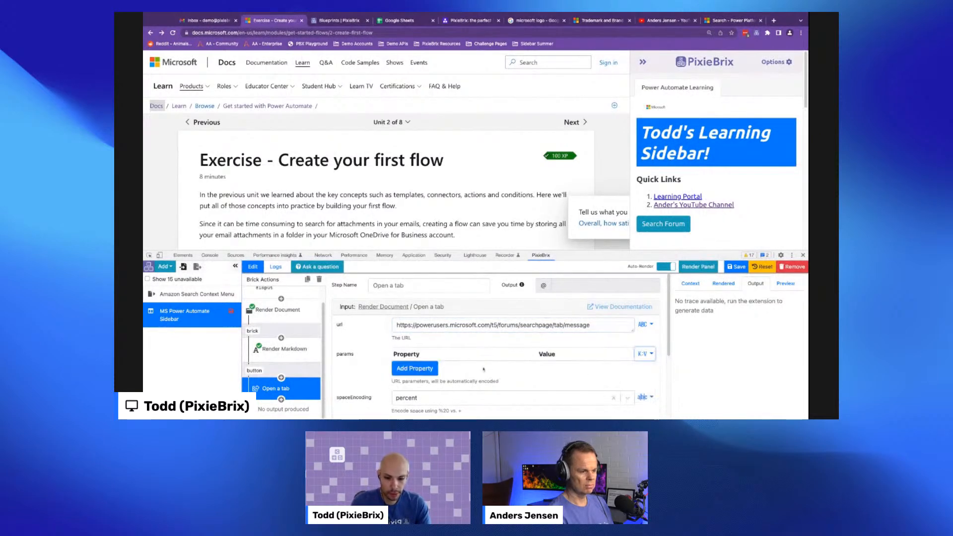
pyautogui.click(402, 366)
pyautogui.write('q')
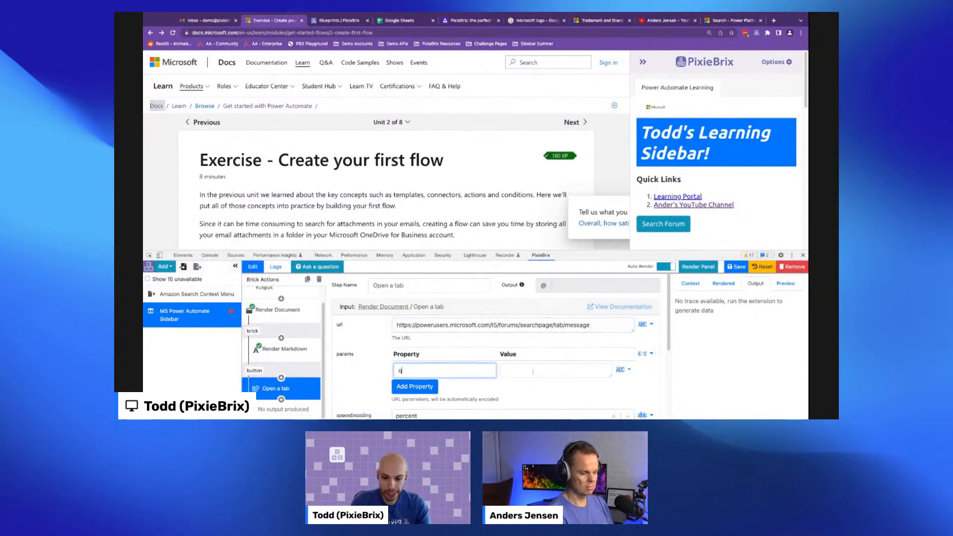
pyautogui.click(535, 374)
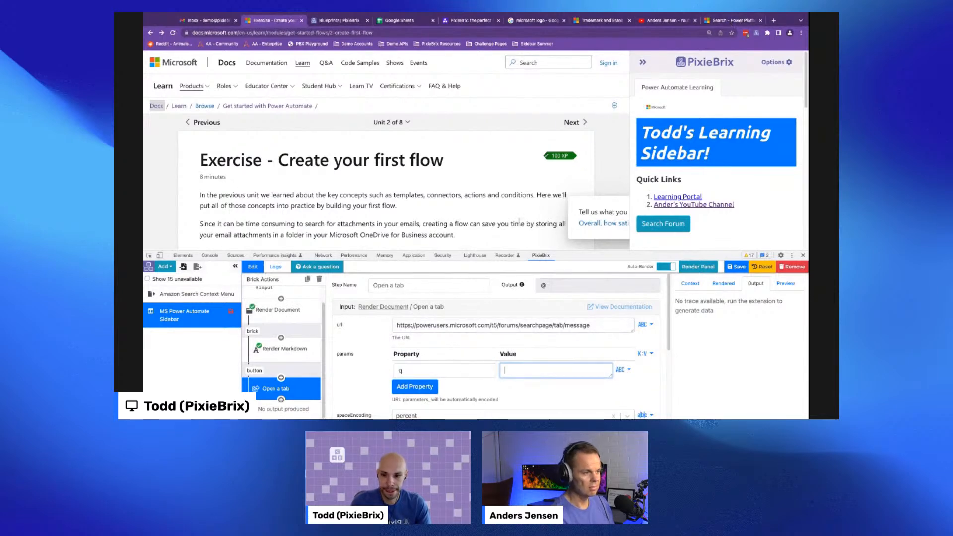
pyautogui.write('data')
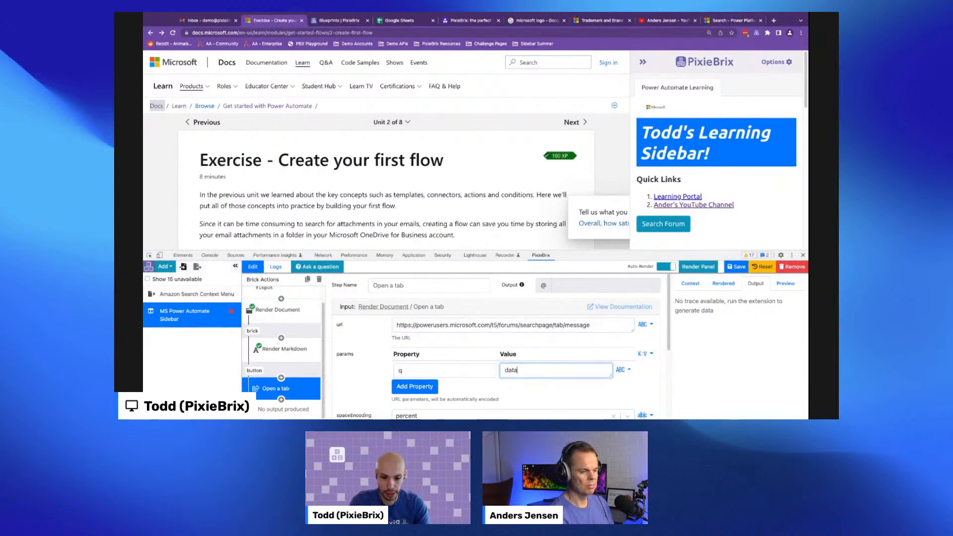
# - Test the Search Forum button and check the forum search URL it opens in a new tab
pyautogui.click(653, 225)
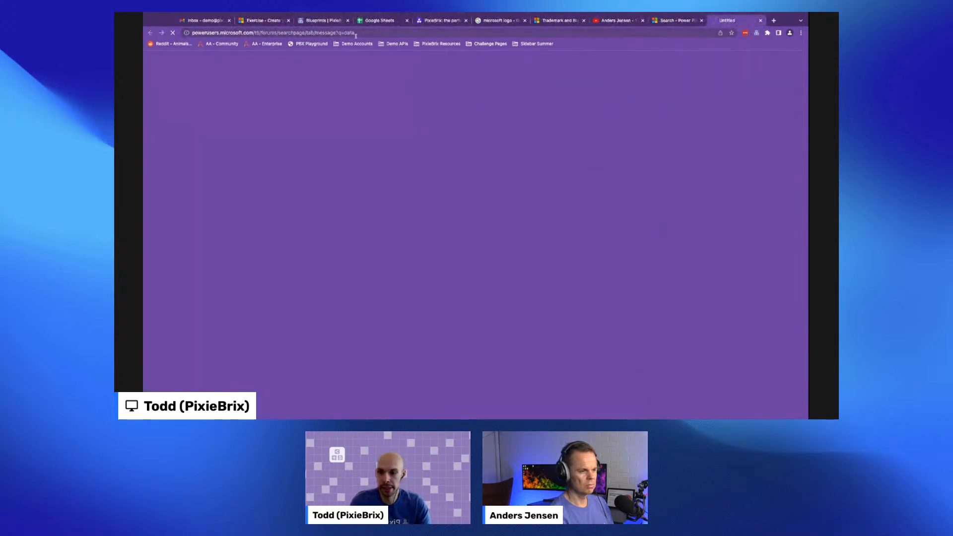
pyautogui.moveTo(317, 33); pyautogui.dragTo(217, 33)
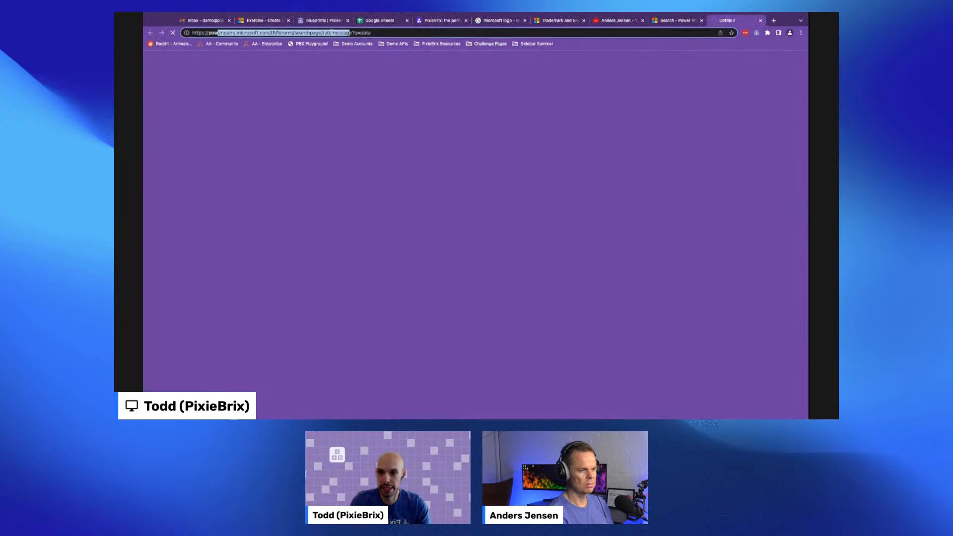
pyautogui.moveTo(362, 34); pyautogui.dragTo(387, 34)
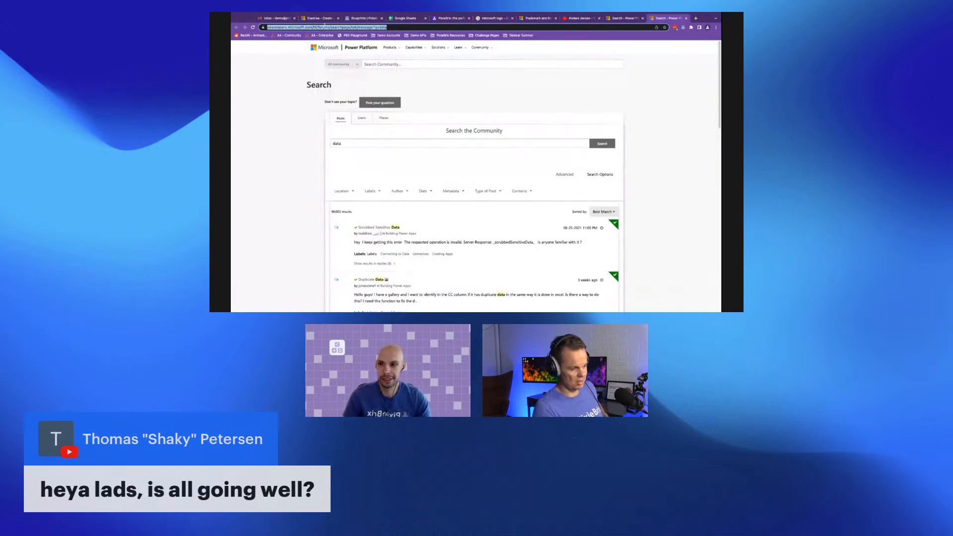
pyautogui.click(321, 19)
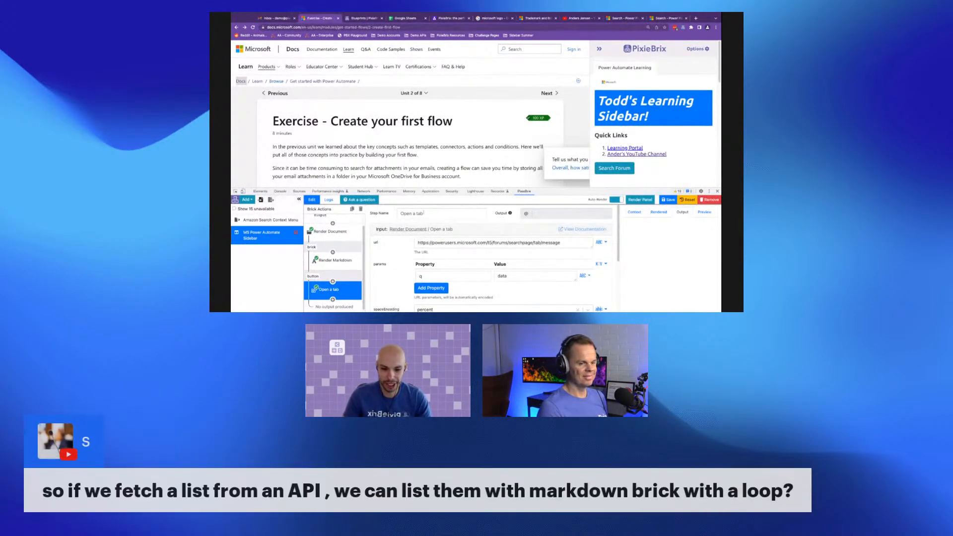
pyautogui.scroll(-3, 465, 336)
pyautogui.scroll(3, 464, 351)
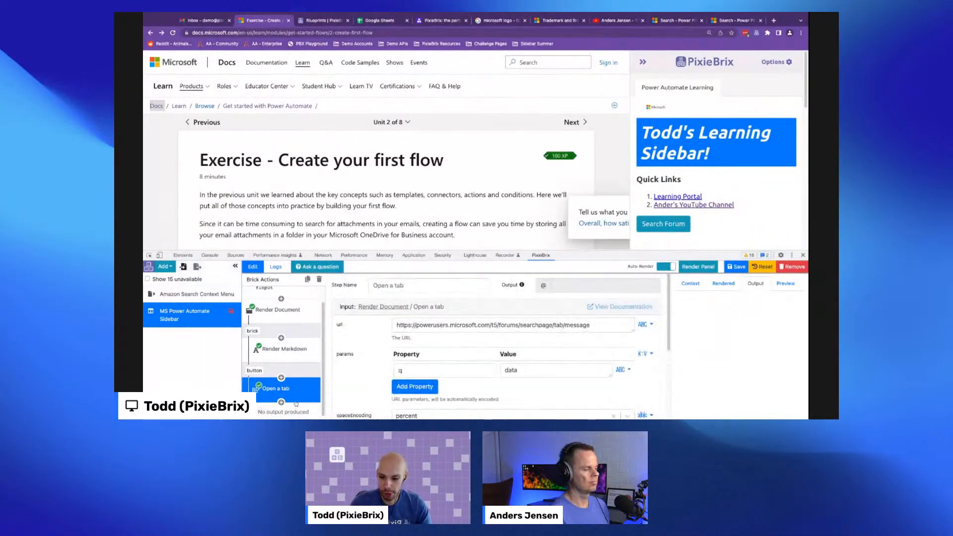
# - Rename the Open a tab step to 'Open search in a new tab'
pyautogui.click(422, 284)
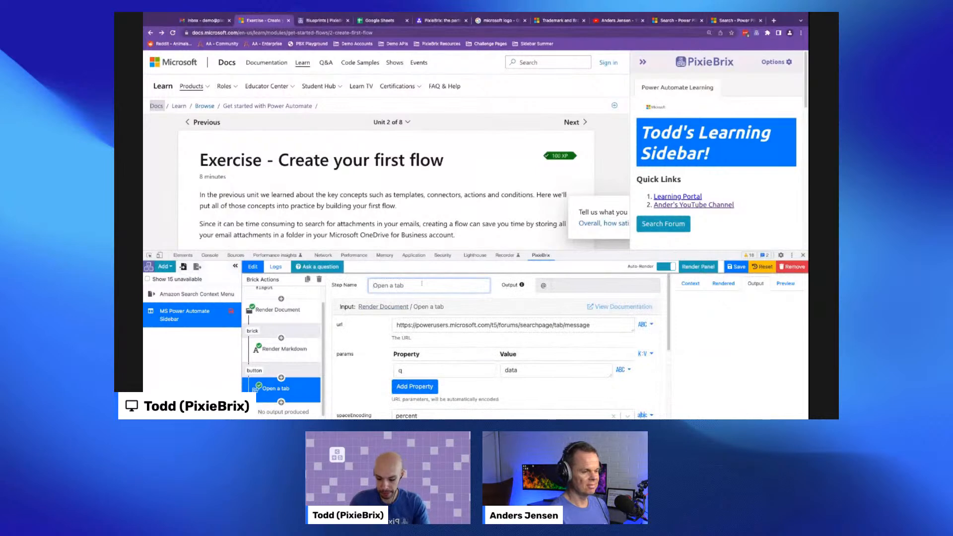
pyautogui.hotkey('ctrl', 'a')
pyautogui.write('Run')
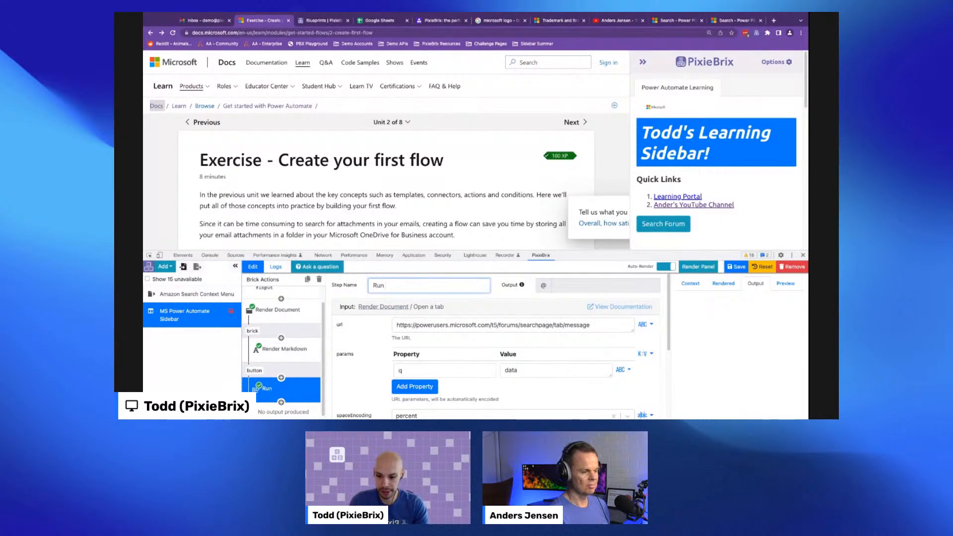
pyautogui.write(' r')
pyautogui.press('BackSpace')
pyautogui.press('BackSpace')
pyautogui.press('BackSpace')
pyautogui.press('BackSpace')
pyautogui.press('BackSpace')
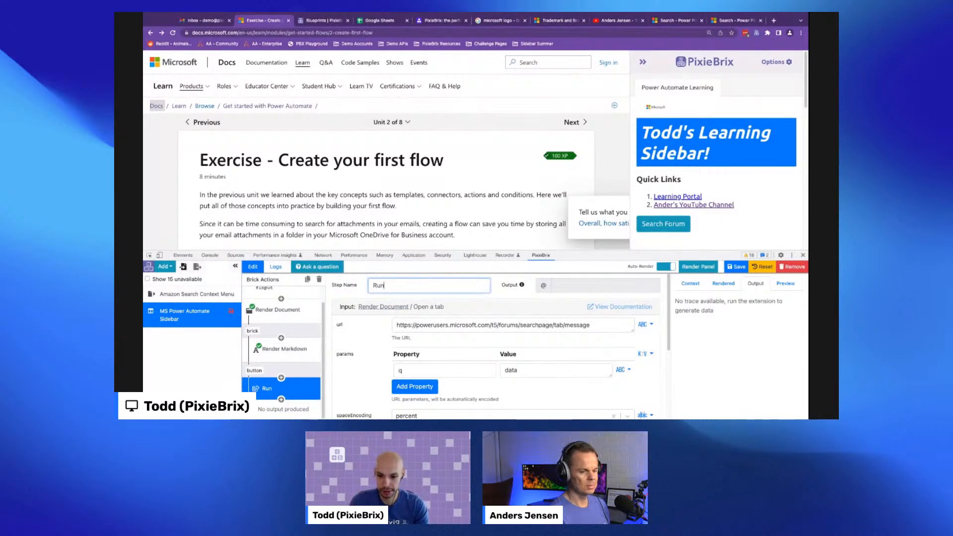
pyautogui.write('Open searc')
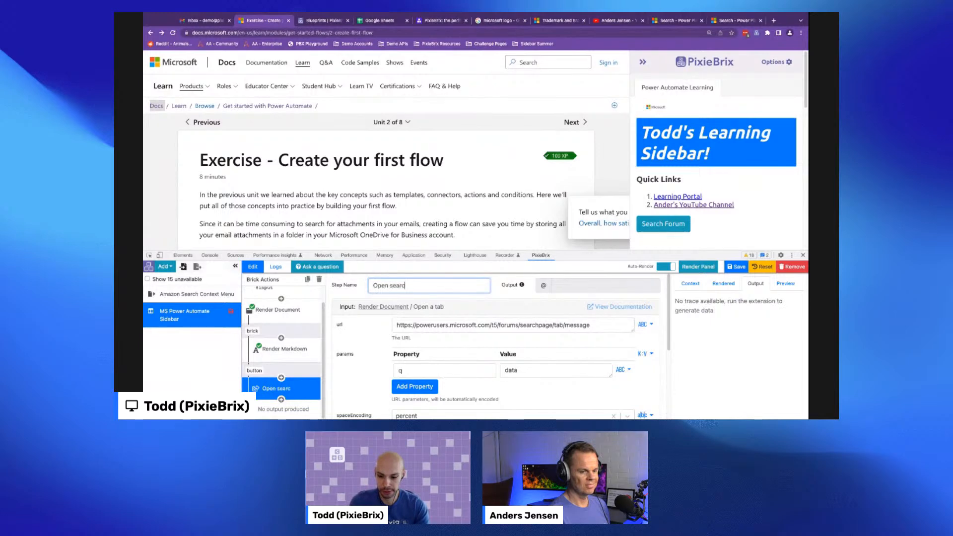
pyautogui.write('h in a new tab')
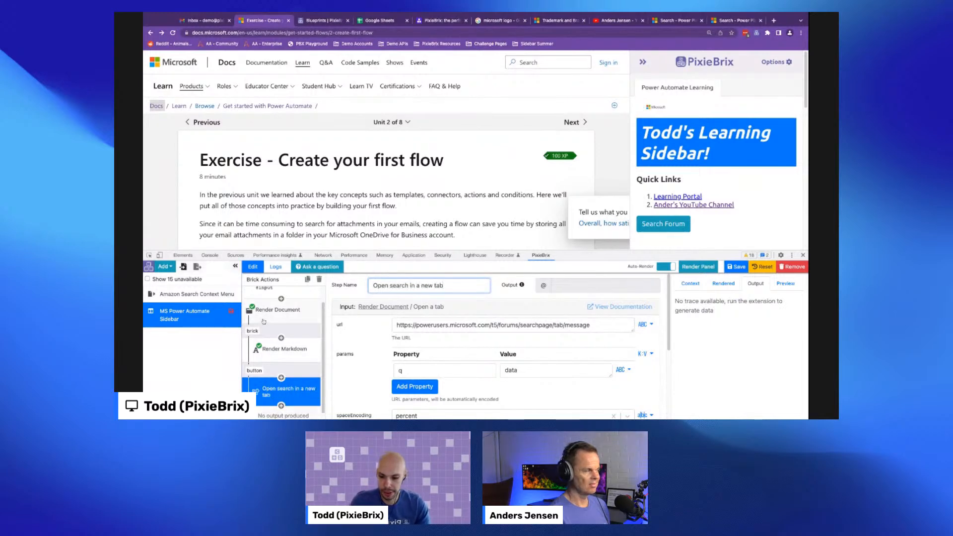
# - Add a Selection Reader brick to the button's pipeline before the open-tab step
pyautogui.scroll(-1, 263, 322)
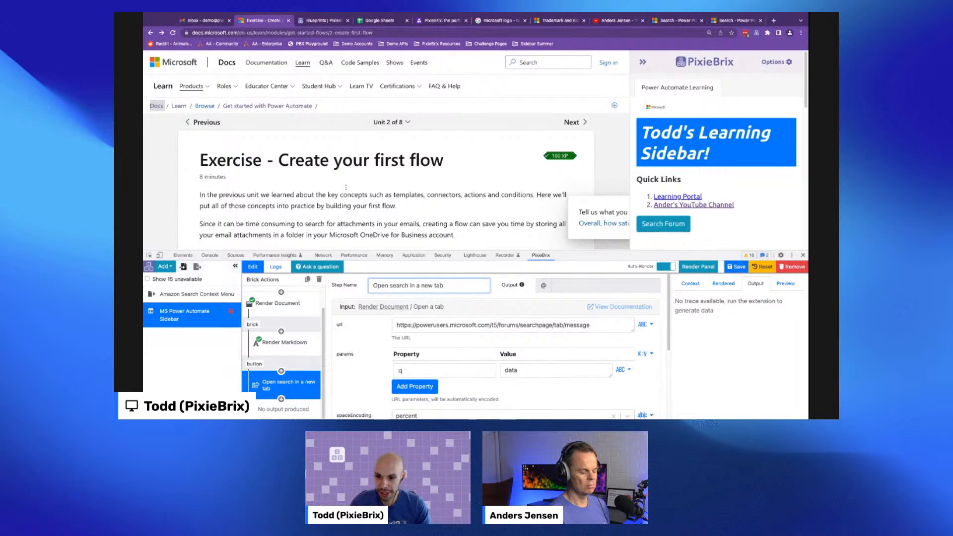
pyautogui.click(281, 371)
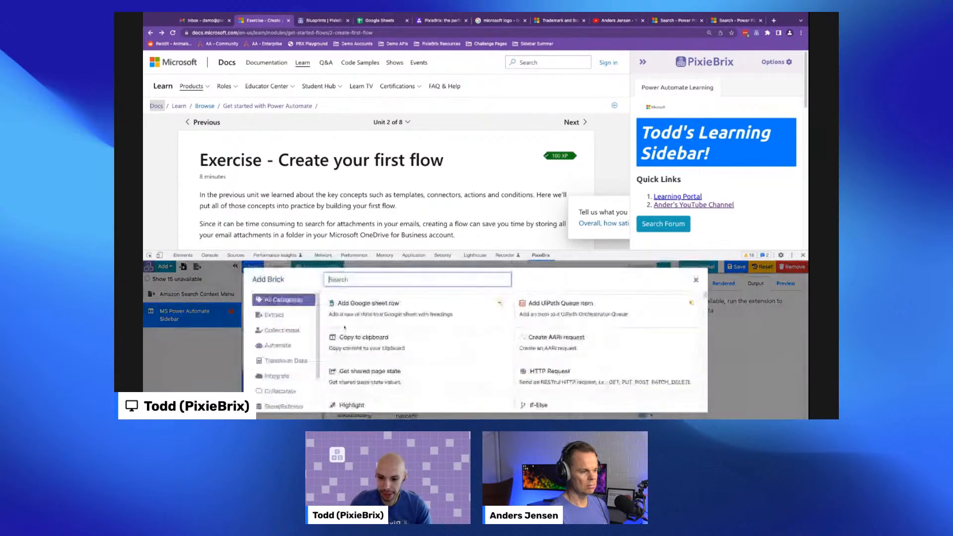
pyautogui.write('selec')
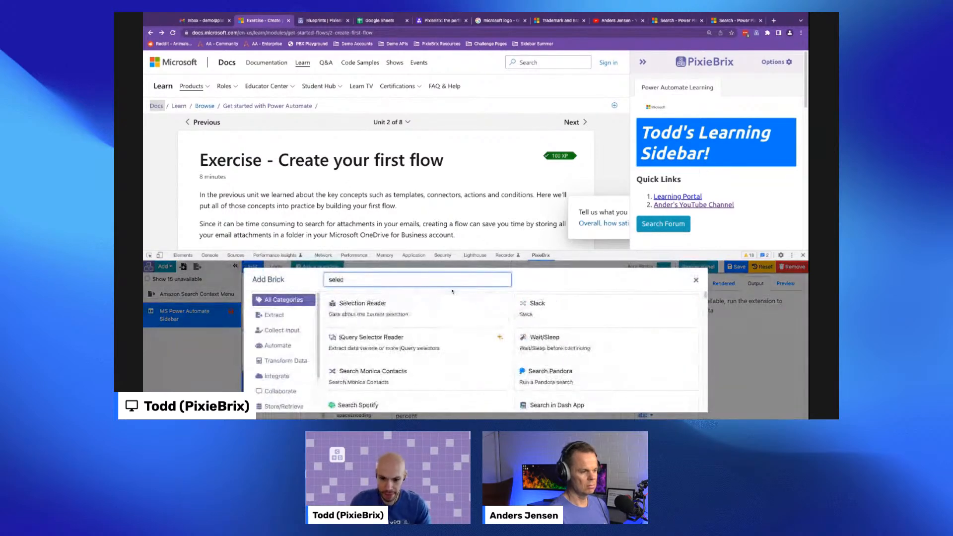
pyautogui.moveTo(481, 308)
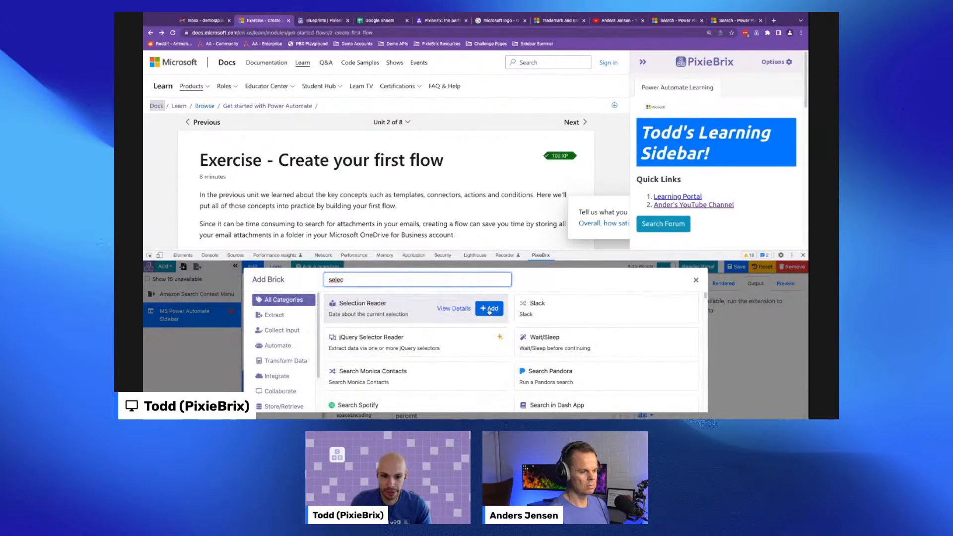
pyautogui.click(490, 309)
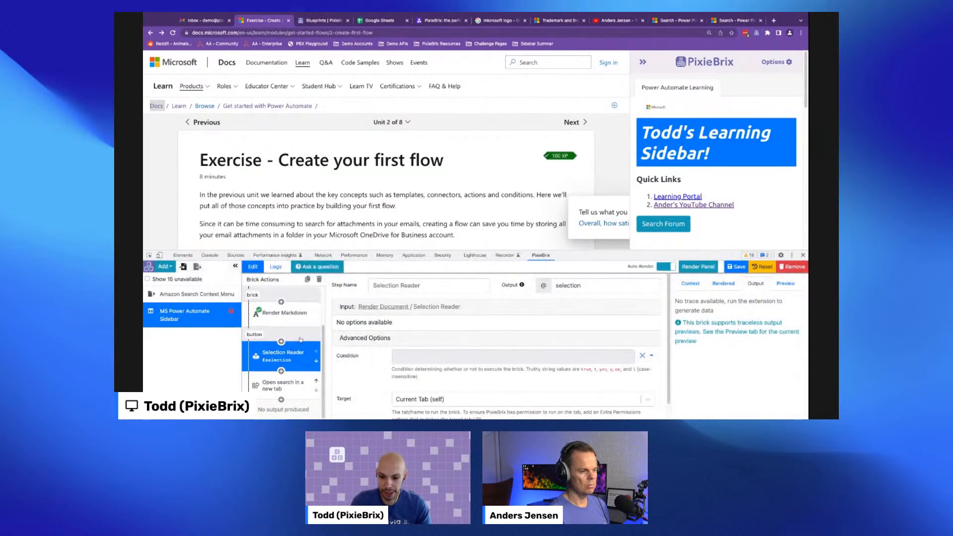
# - Select 'Microsoft OneDrive' on the module page and preview the Selection Reader's output
pyautogui.click(785, 285)
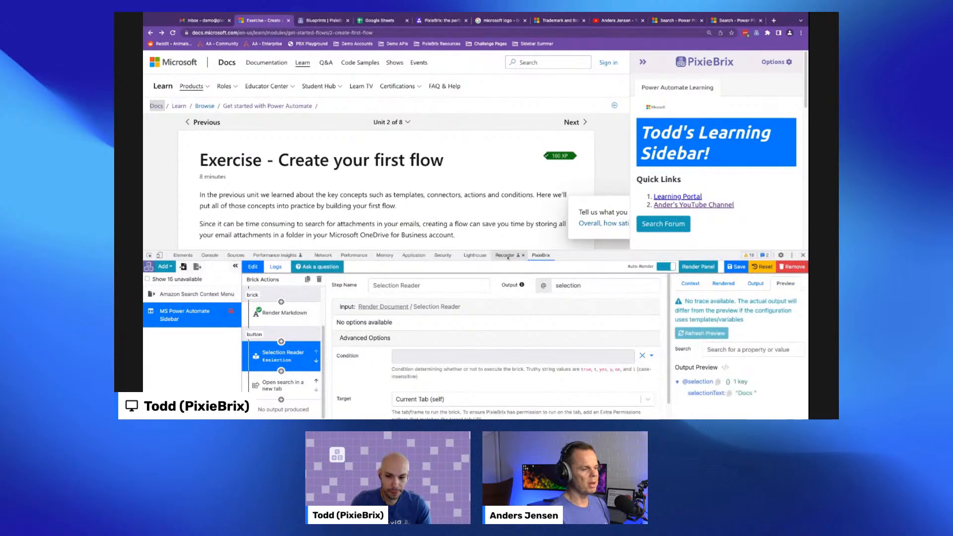
pyautogui.moveTo(418, 219); pyautogui.dragTo(342, 205)
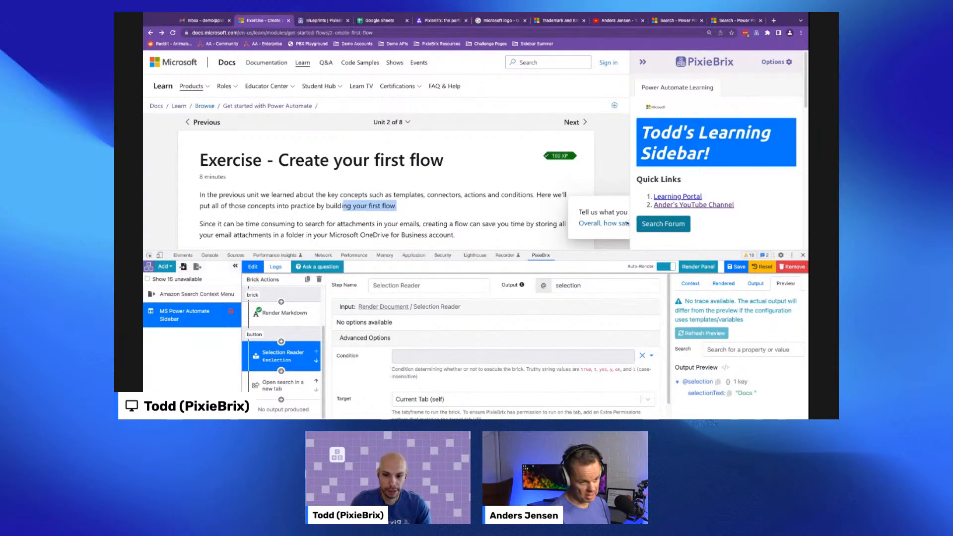
pyautogui.moveTo(393, 194); pyautogui.dragTo(423, 195)
pyautogui.moveTo(329, 234); pyautogui.dragTo(386, 234)
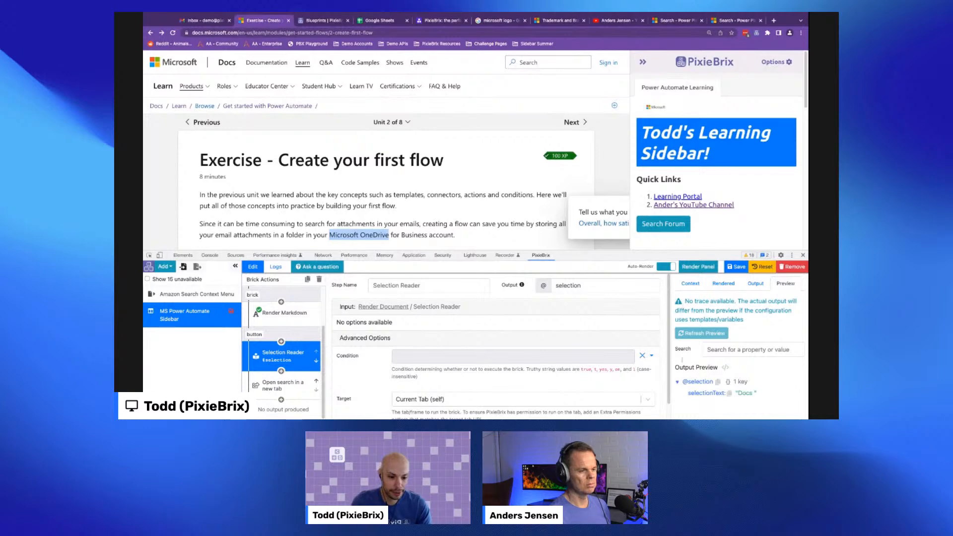
pyautogui.click(700, 337)
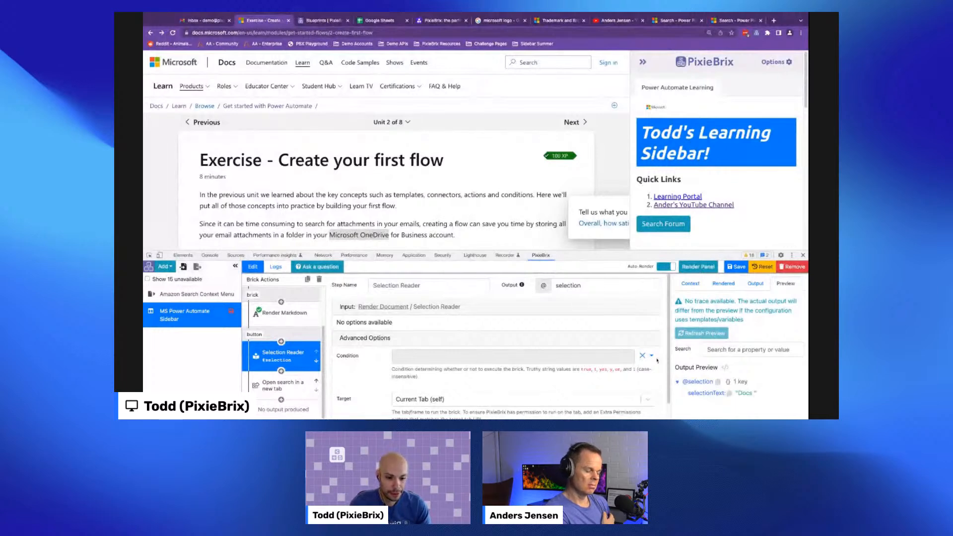
pyautogui.moveTo(700, 250); pyautogui.dragTo(701, 226)
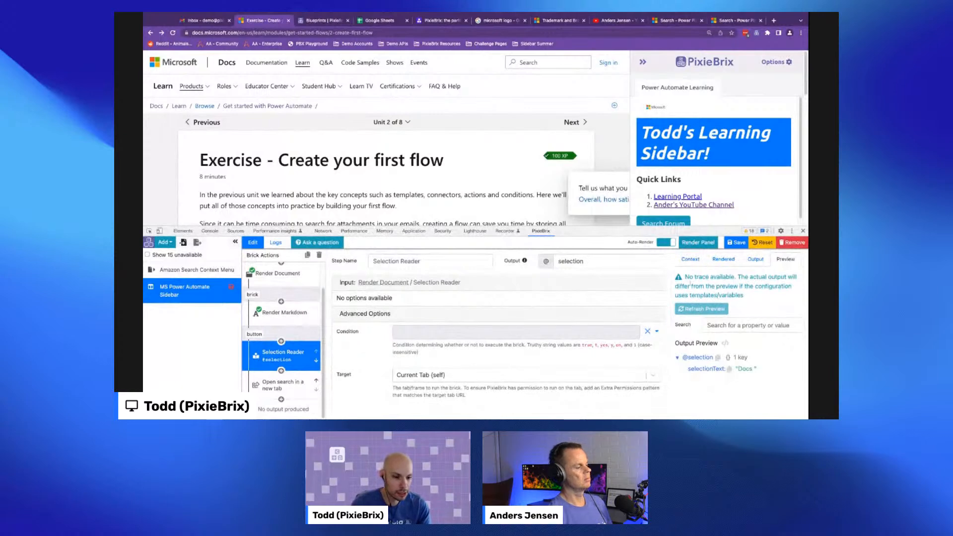
pyautogui.click(751, 260)
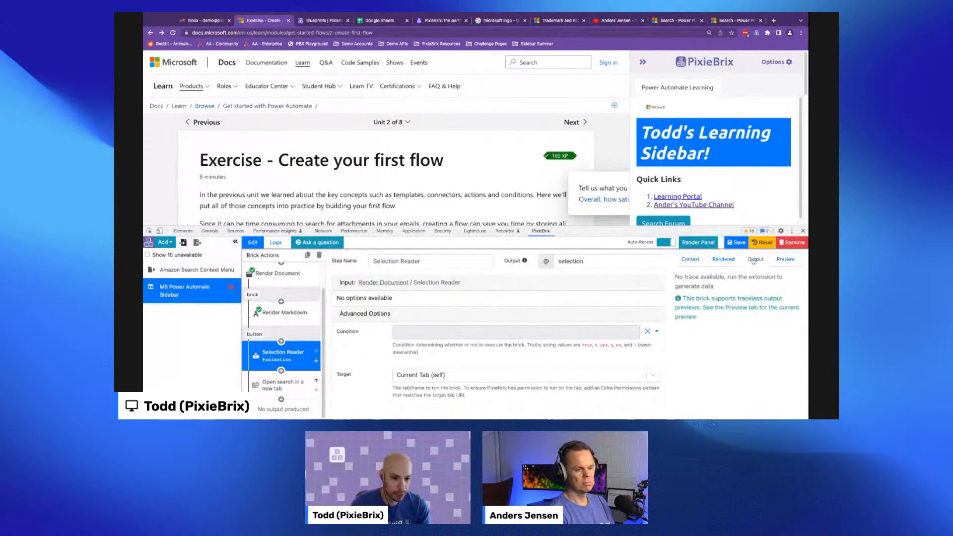
pyautogui.click(724, 260)
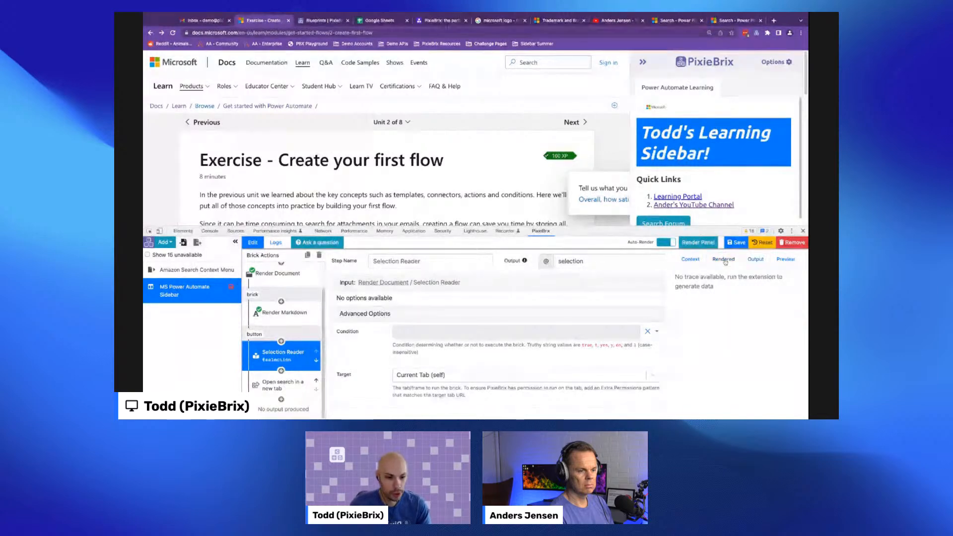
pyautogui.click(752, 260)
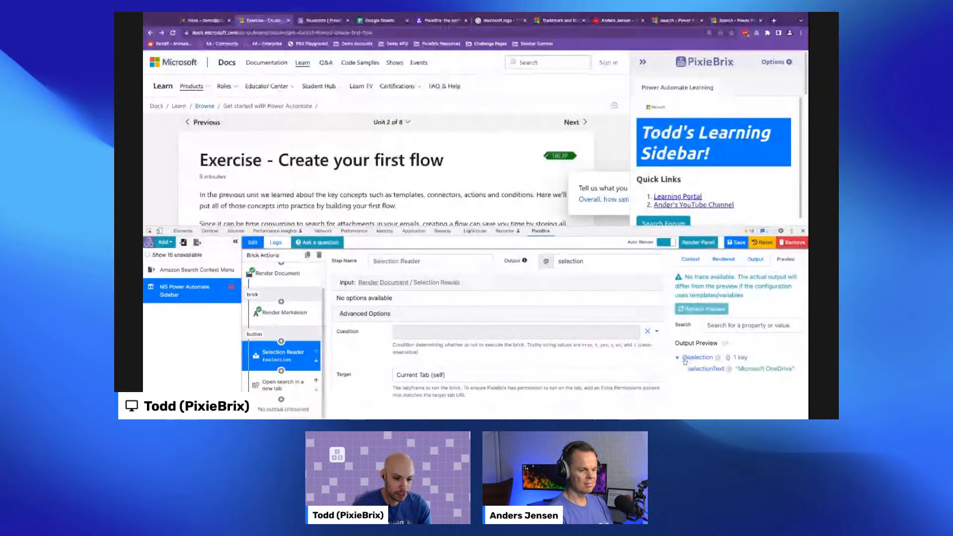
pyautogui.click(710, 360)
pyautogui.click(710, 360)
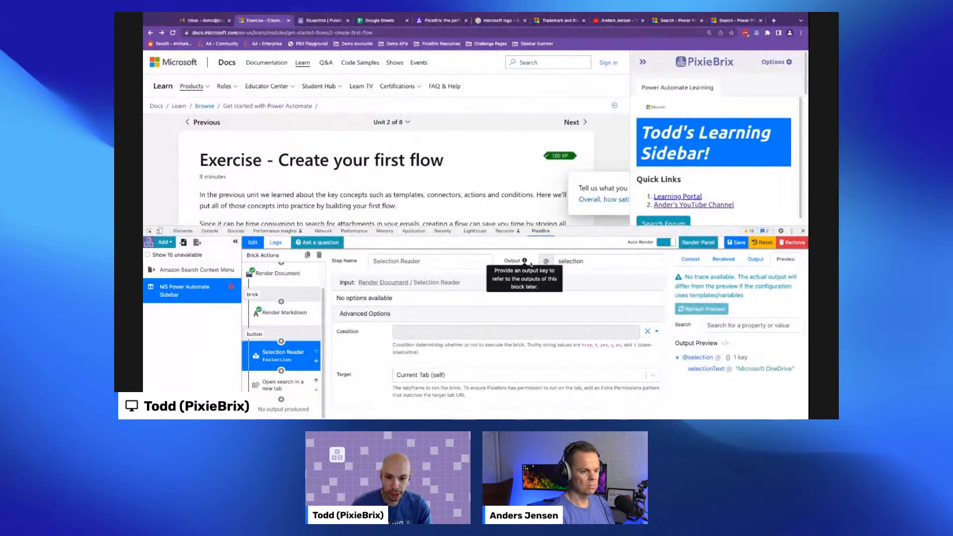
pyautogui.click(594, 262)
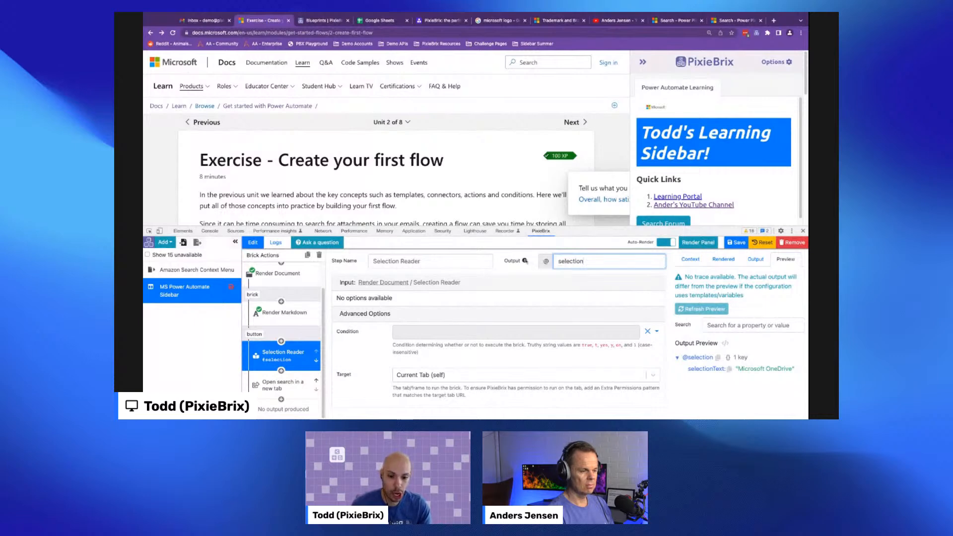
pyautogui.moveTo(525, 262)
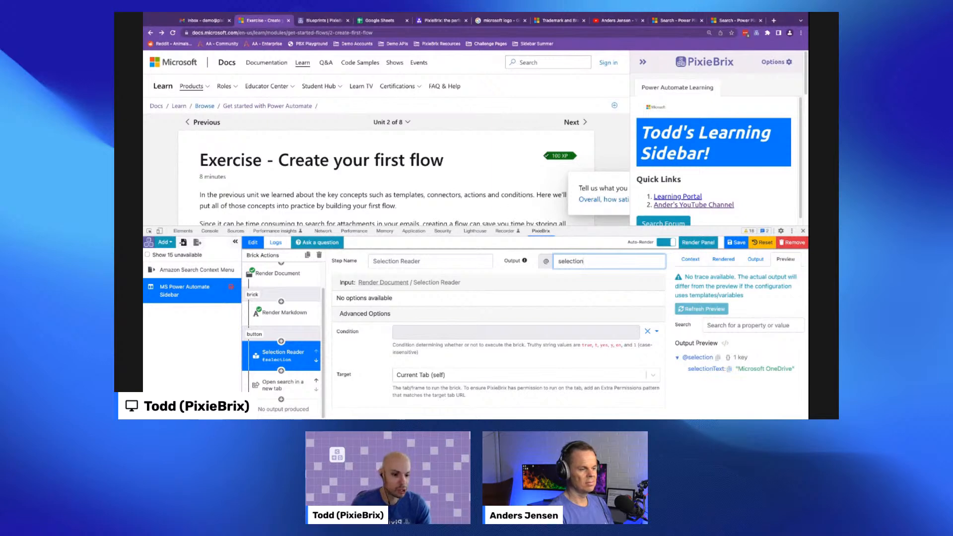
pyautogui.click(728, 372)
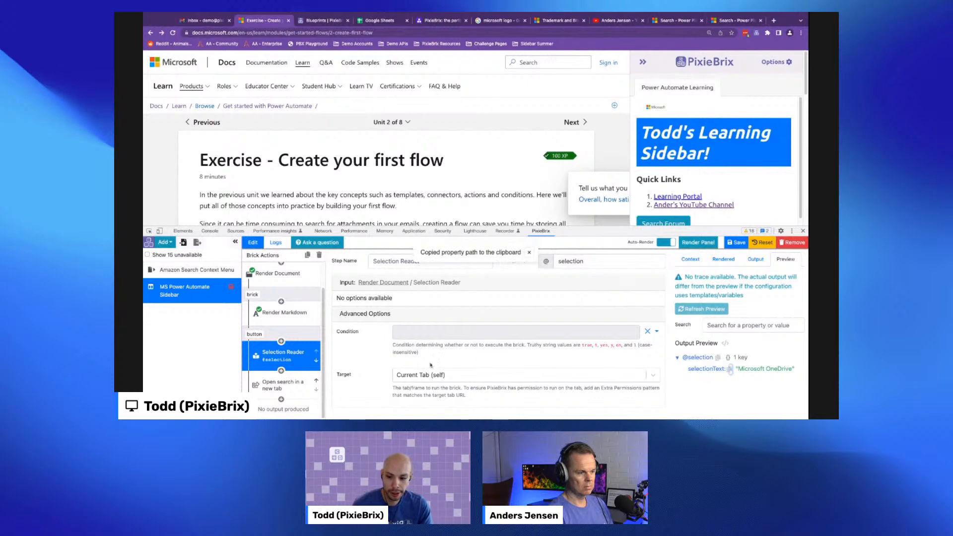
pyautogui.click(282, 383)
pyautogui.doubleClick(515, 346)
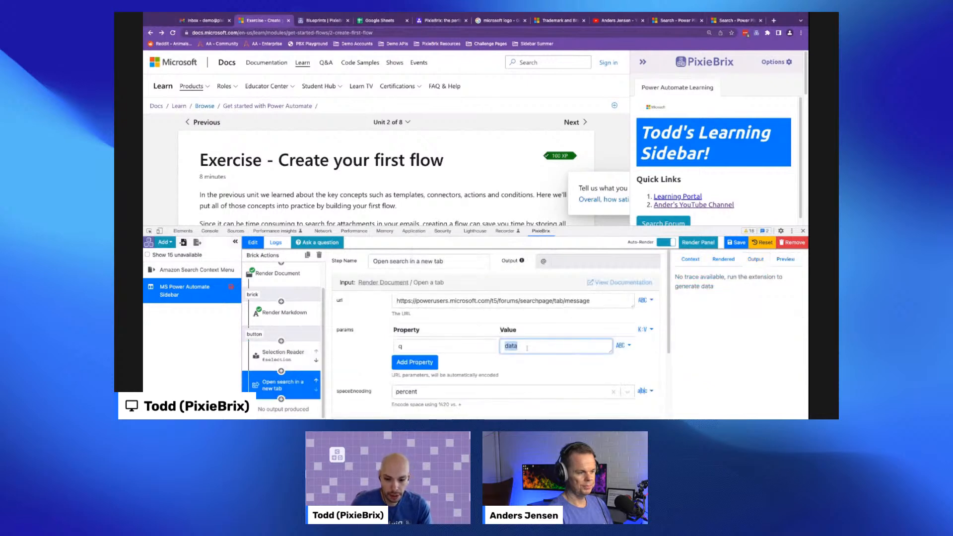
pyautogui.press('super+v')
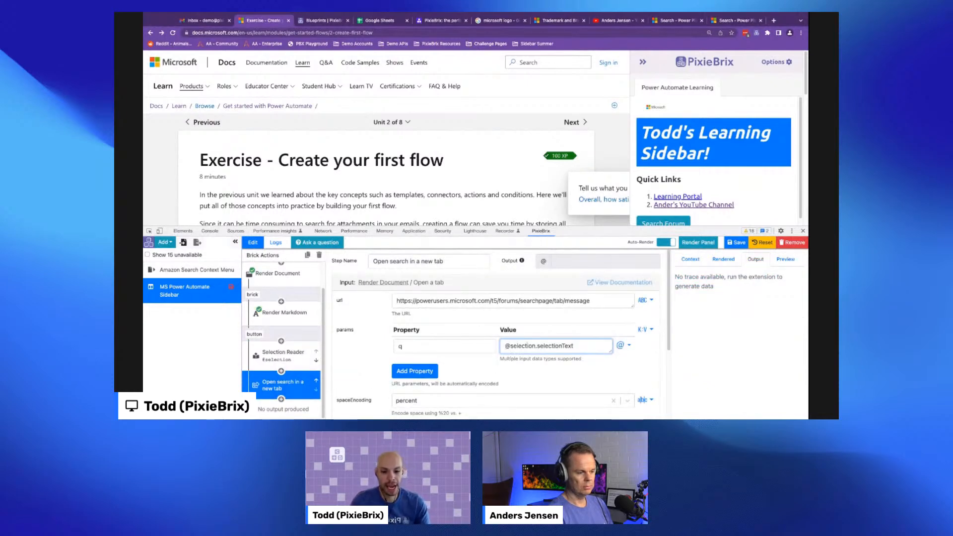
pyautogui.click(561, 373)
pyautogui.doubleClick(419, 350)
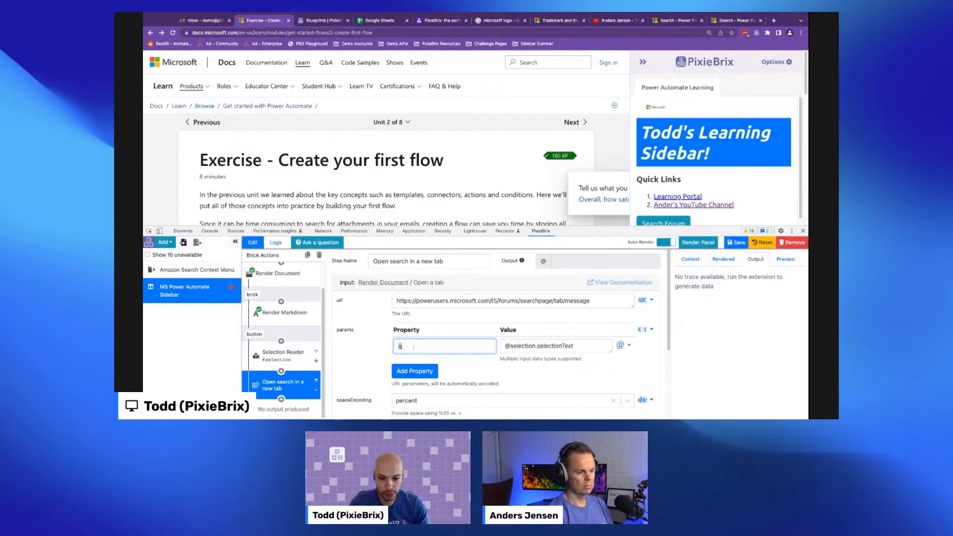
pyautogui.click(603, 344)
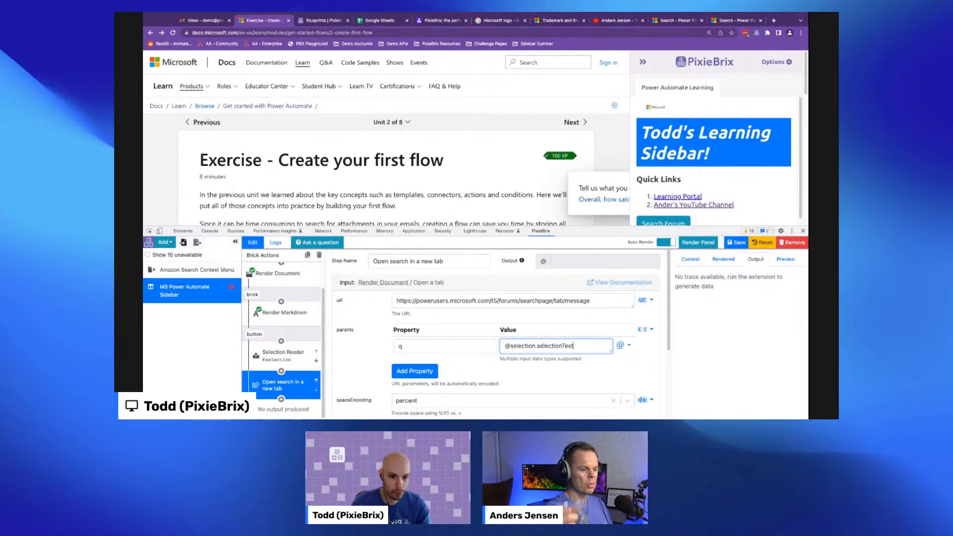
# - Select 'Microsoft OneDrive' in the module text and test the Search Forum button with it
pyautogui.click(514, 184)
pyautogui.scroll(-2, 513, 184)
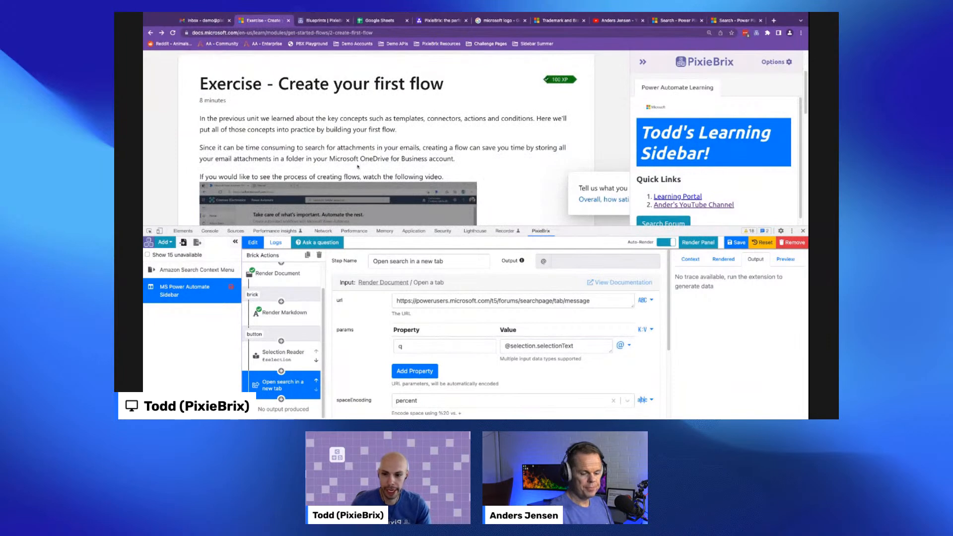
pyautogui.moveTo(389, 159); pyautogui.dragTo(330, 158)
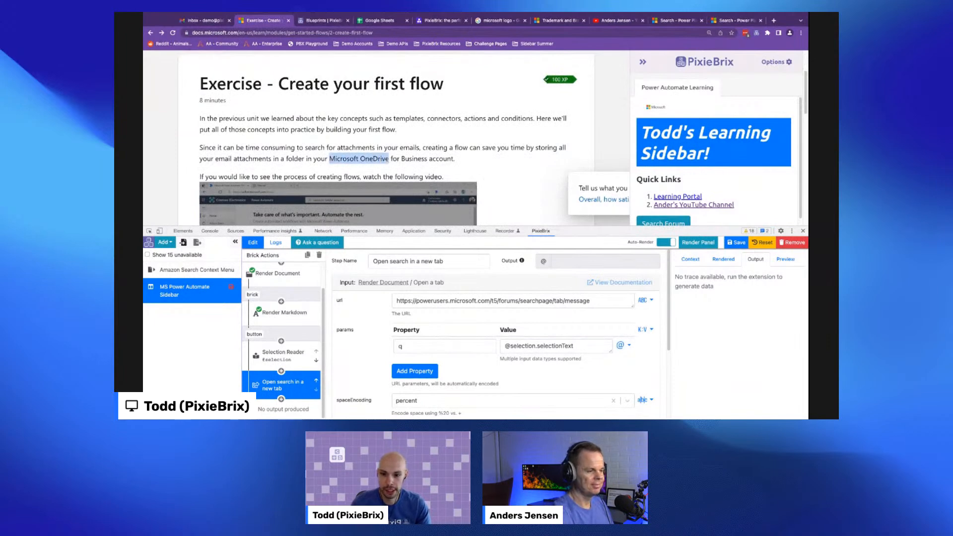
pyautogui.scroll(-1, 678, 183)
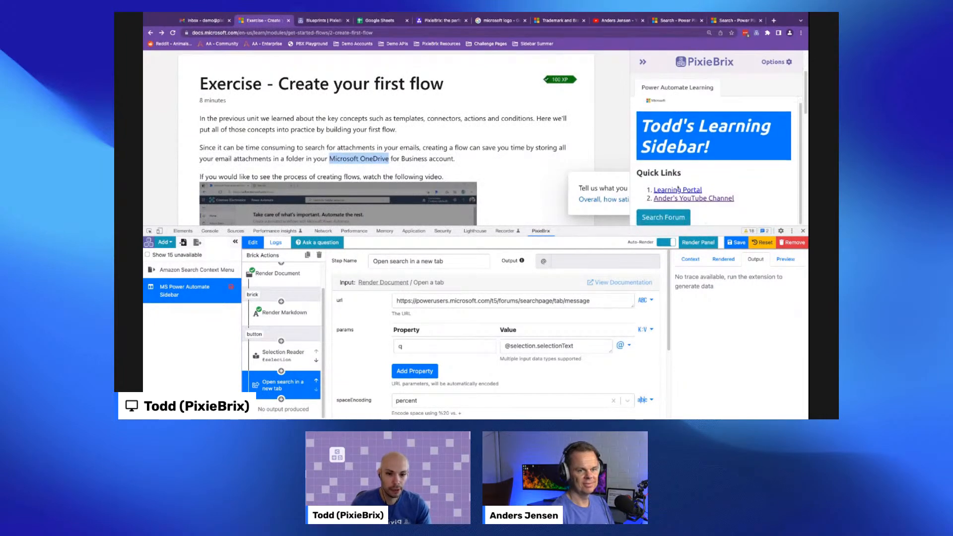
pyautogui.click(664, 217)
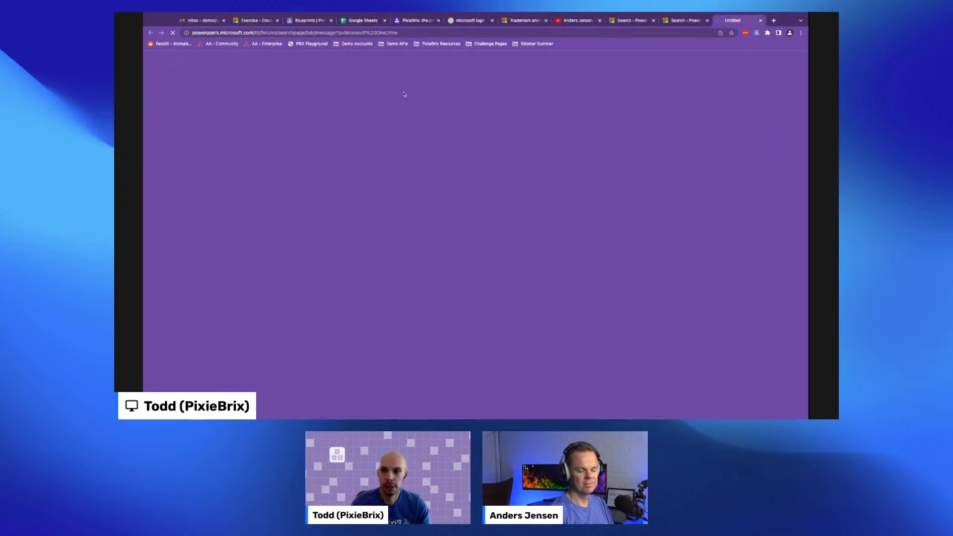
# - Examine the forum search results opened by the button, then review the Selection Reader and open-tab bricks in the button pipeline
pyautogui.moveTo(343, 33); pyautogui.dragTo(409, 35)
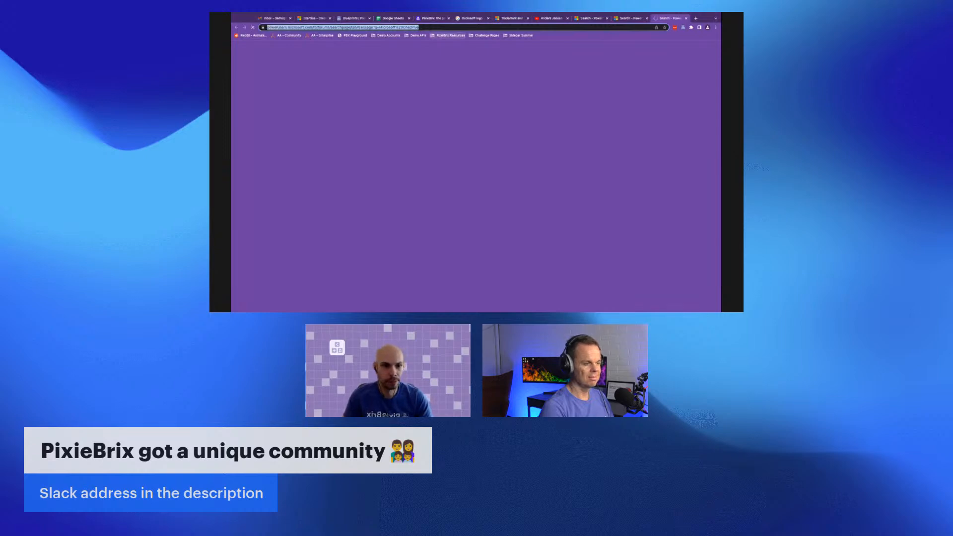
pyautogui.scroll(-3, 411, 166)
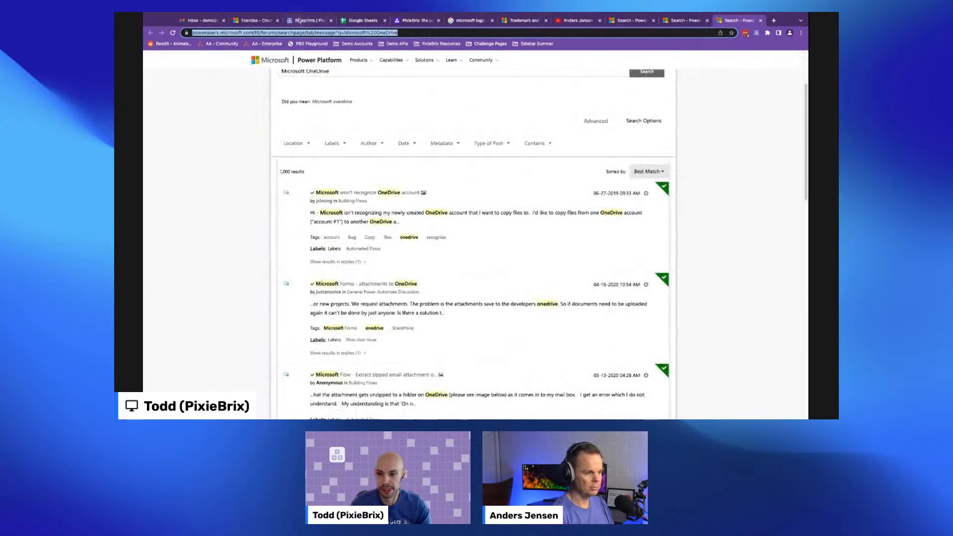
pyautogui.click(260, 22)
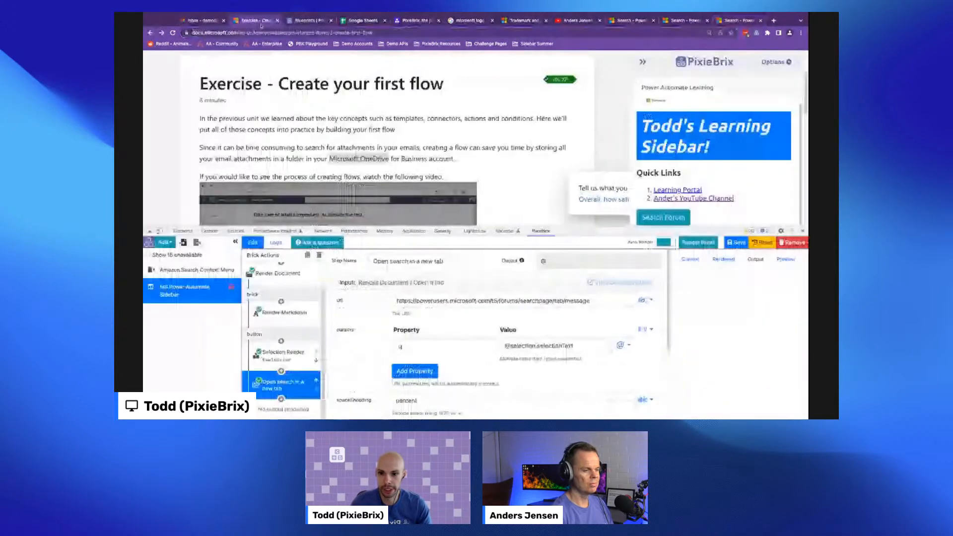
pyautogui.click(293, 356)
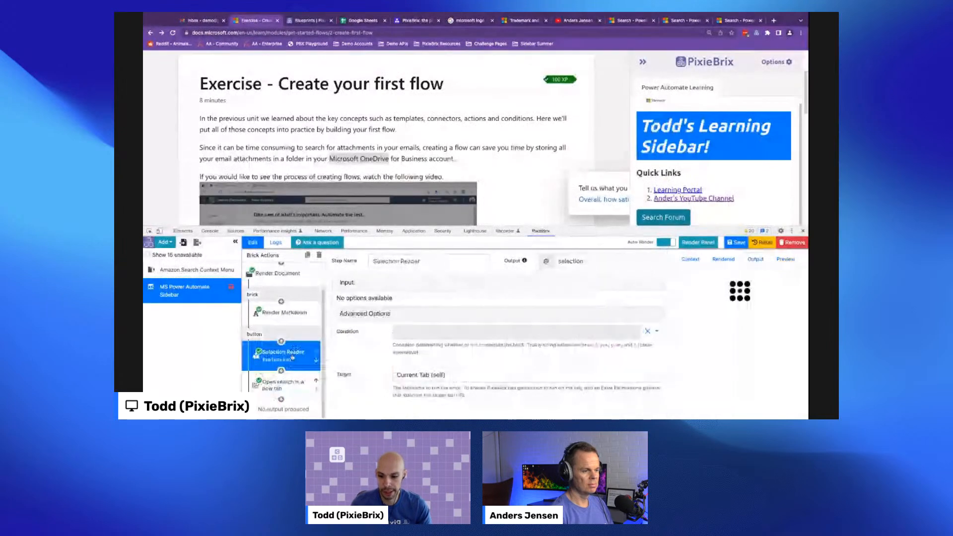
pyautogui.click(282, 384)
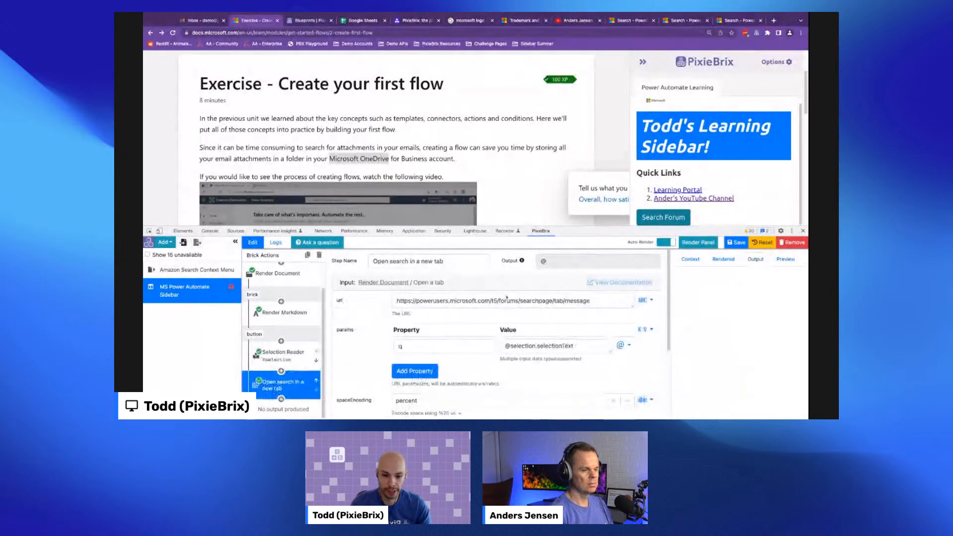
pyautogui.scroll(-1, 481, 313)
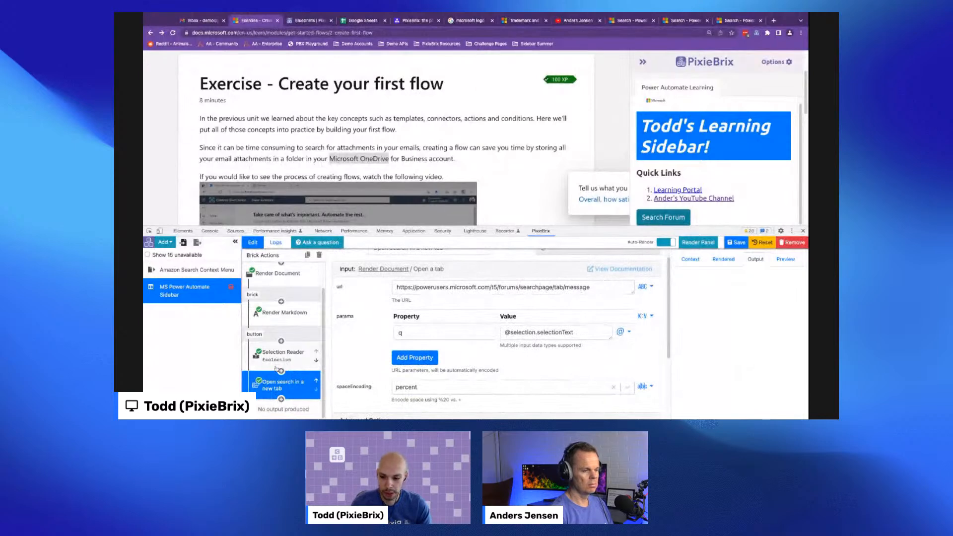
pyautogui.scroll(1, 467, 327)
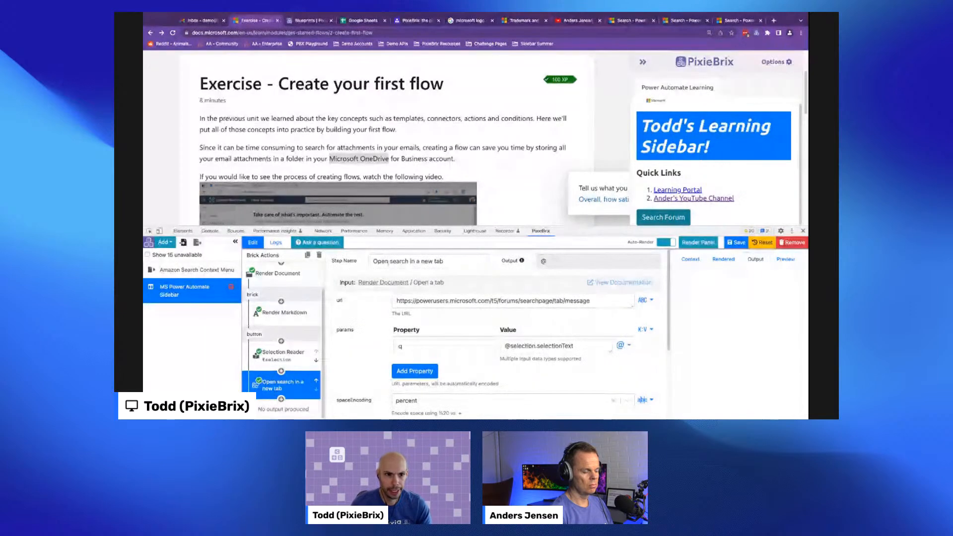
pyautogui.click(281, 399)
pyautogui.write('you')
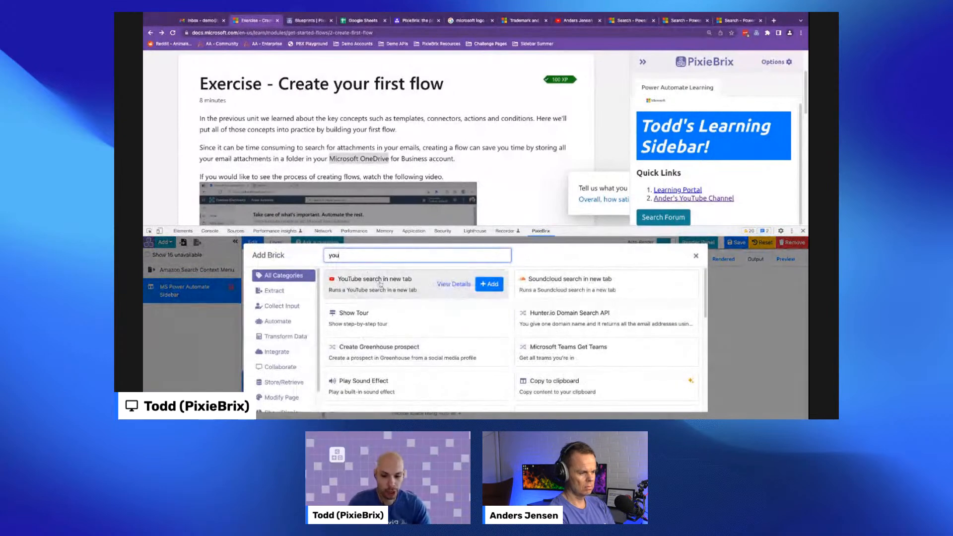
pyautogui.click(479, 282)
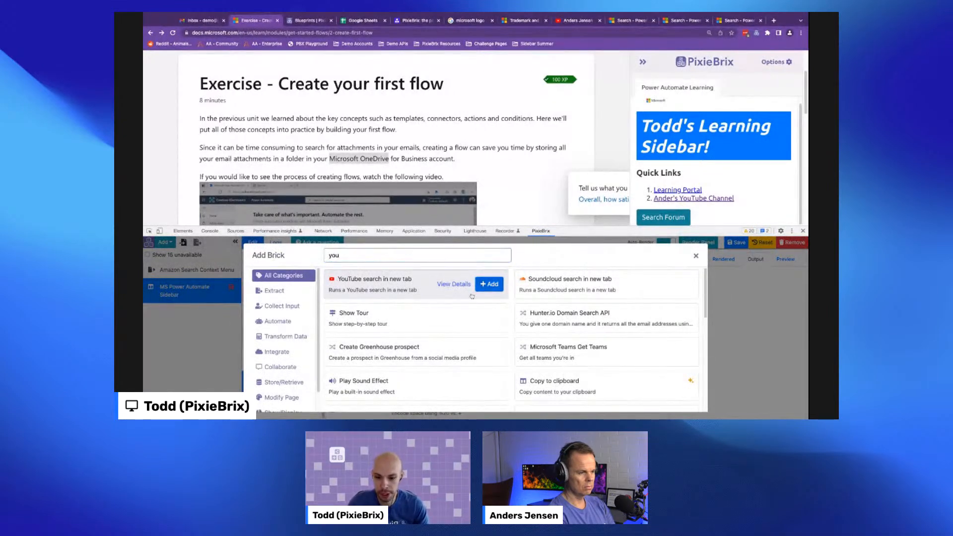
pyautogui.click(426, 302)
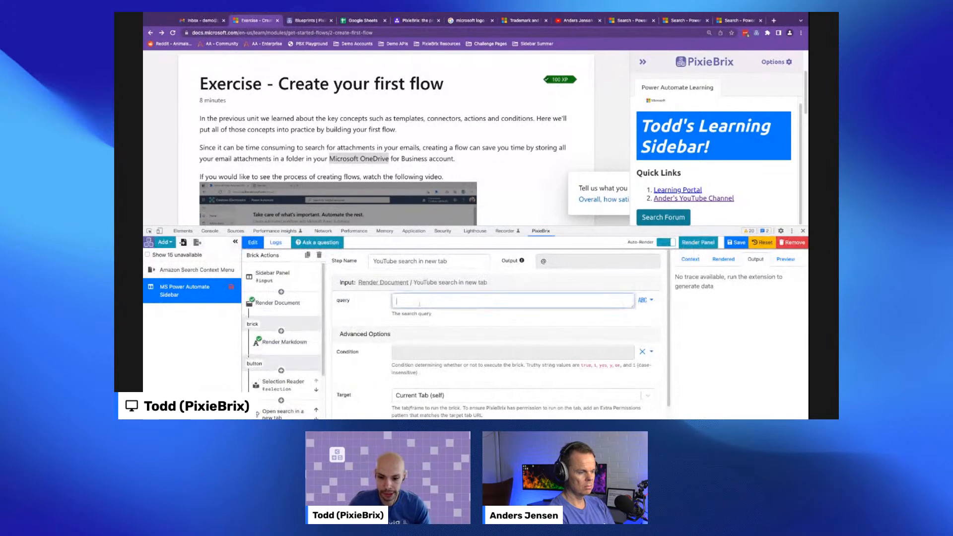
pyautogui.write('@selection.selectionText')
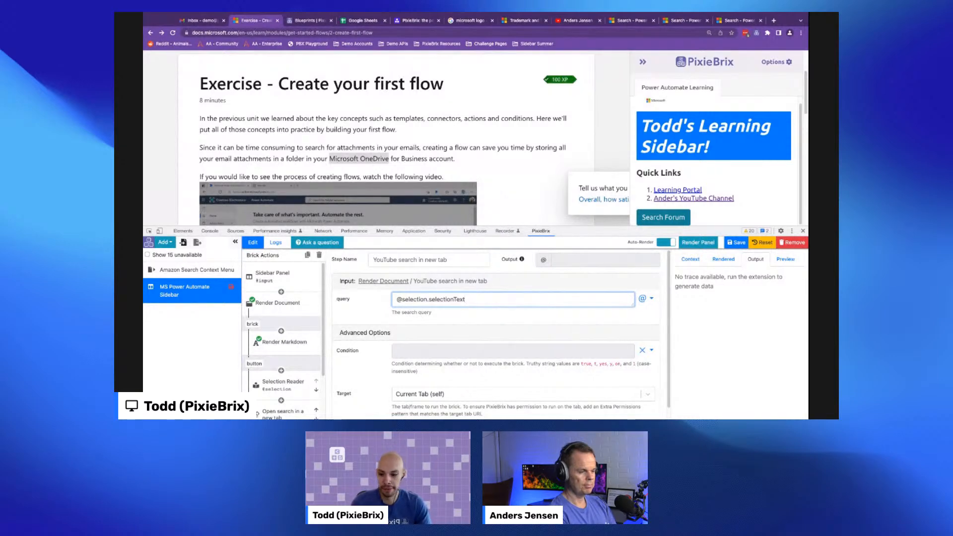
pyautogui.scroll(-2, 276, 371)
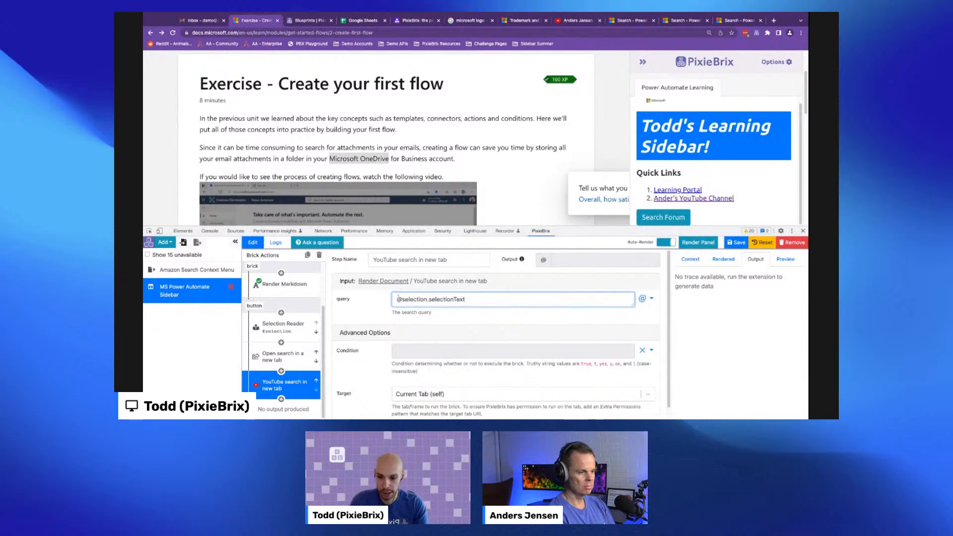
pyautogui.click(397, 300)
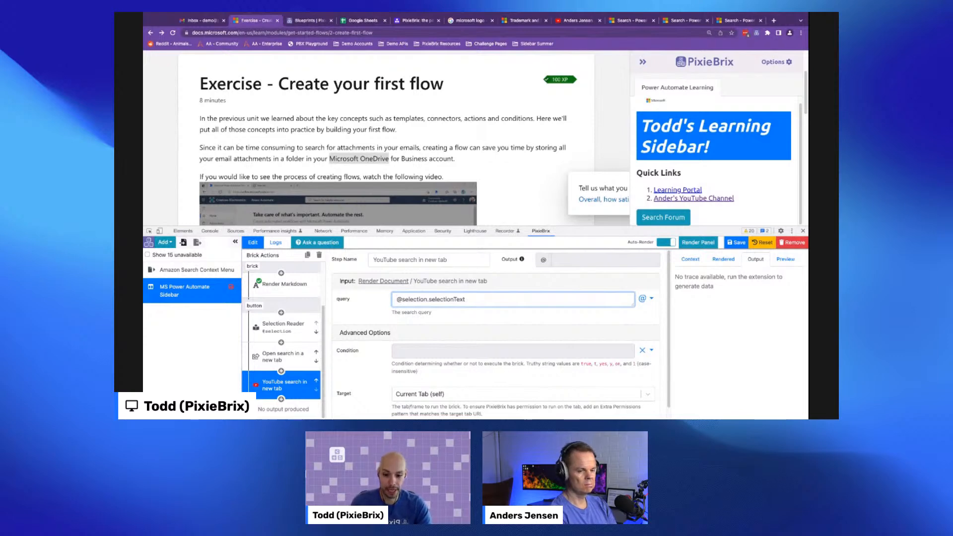
pyautogui.write('}}')
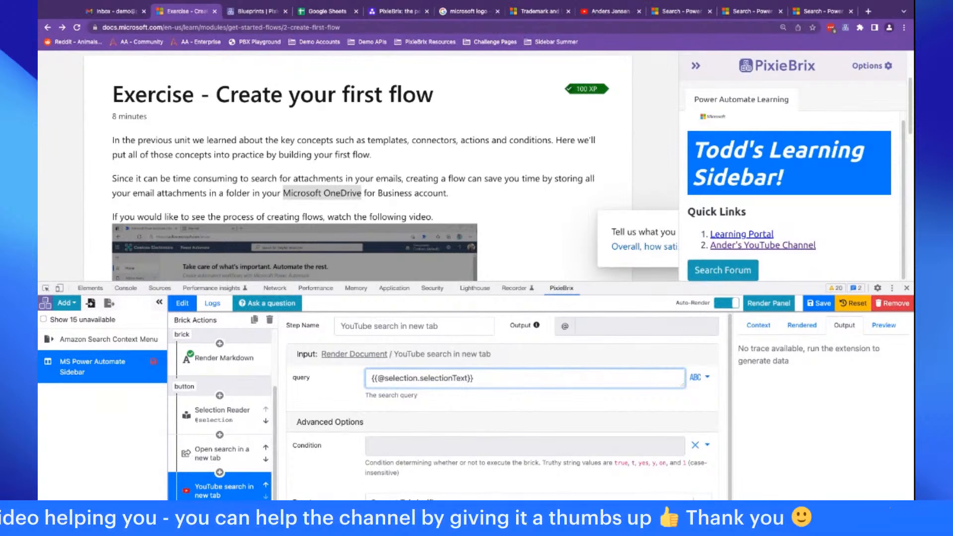
pyautogui.write('ower Automate')
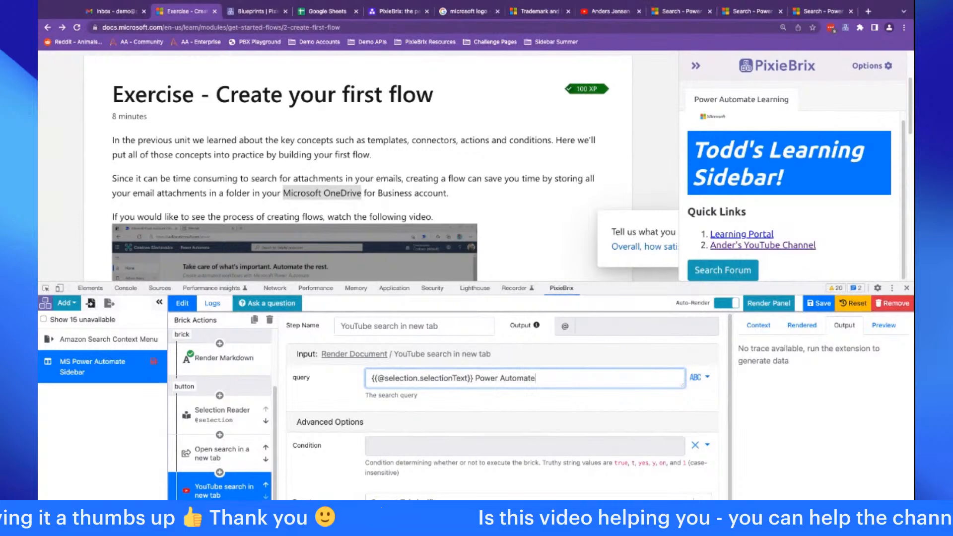
# - Test the Search Forum button and check the forum and YouTube search tabs it opens
pyautogui.scroll(-1, 450, 175)
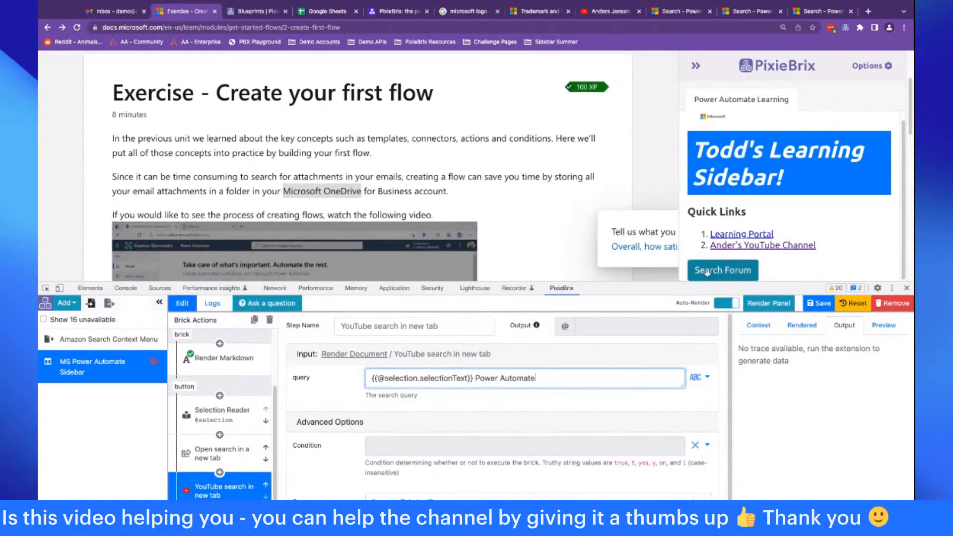
pyautogui.click(707, 272)
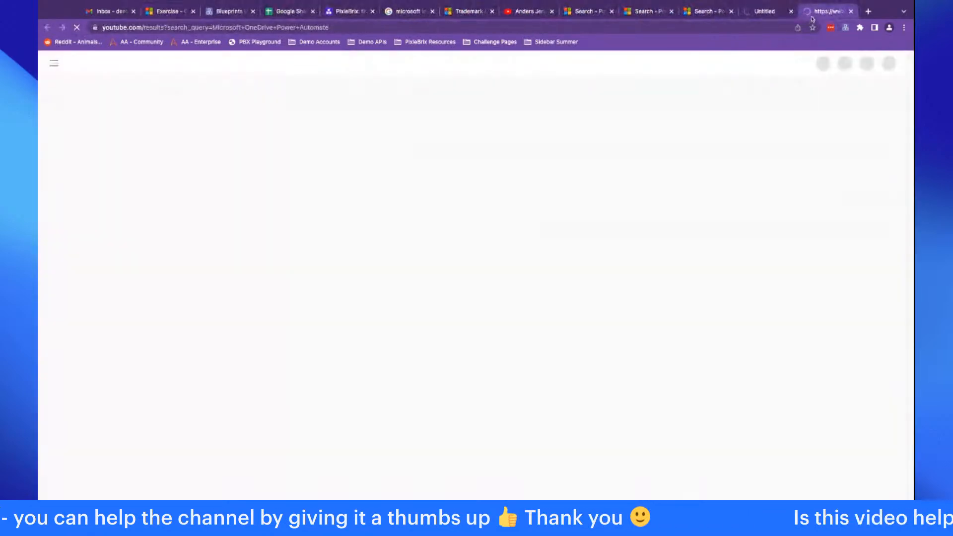
pyautogui.click(763, 14)
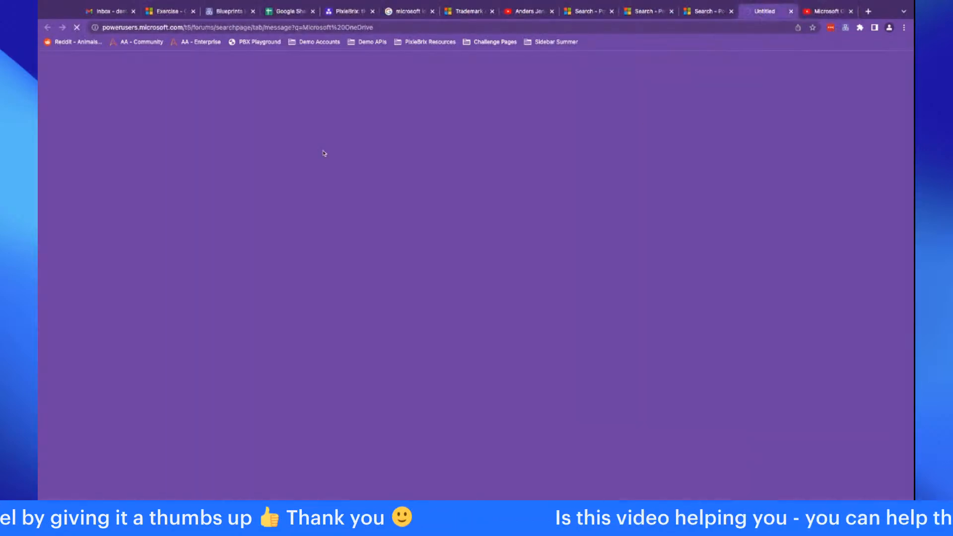
pyautogui.click(791, 11)
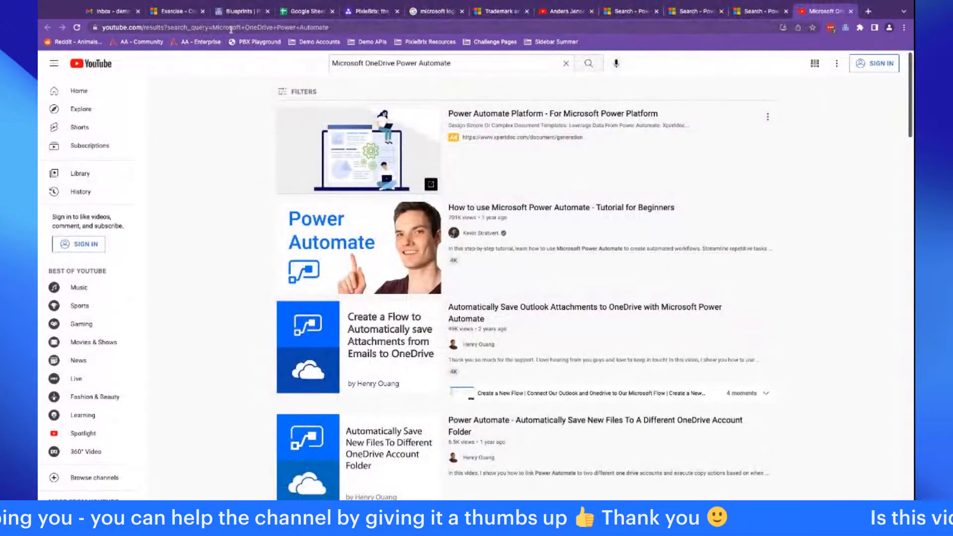
pyautogui.click(216, 27)
pyautogui.moveTo(254, 27); pyautogui.dragTo(314, 30)
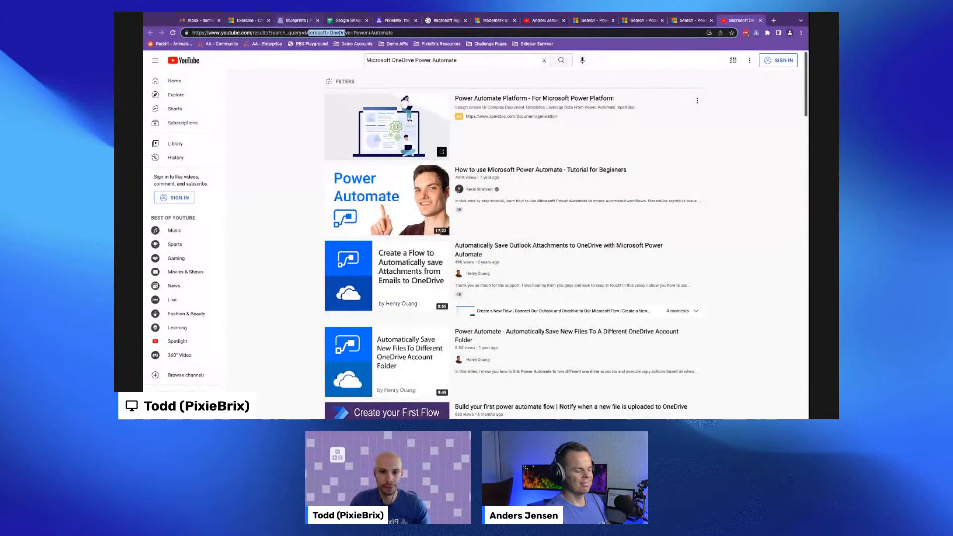
# - Review the Selection Reader, open-tab and YouTube search bricks in the button's pipeline
pyautogui.click(248, 20)
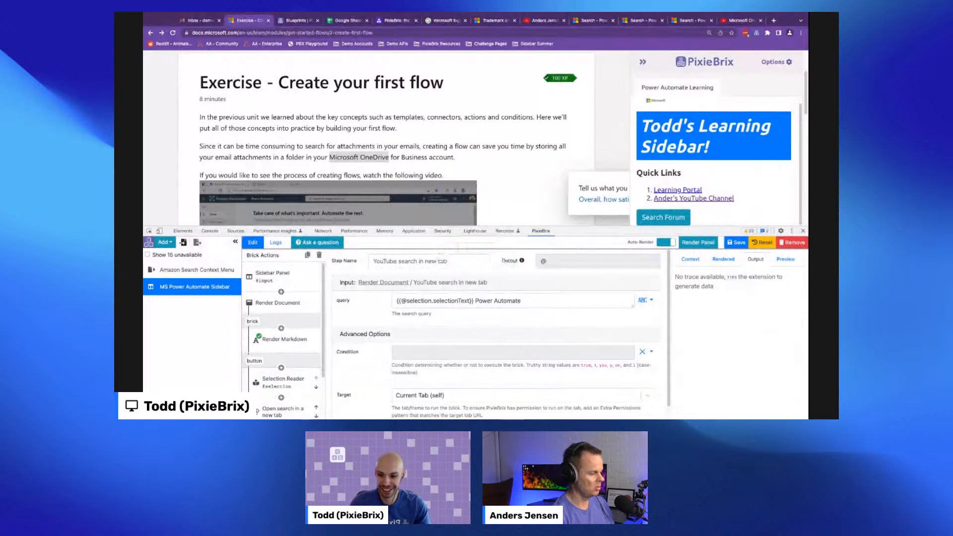
pyautogui.scroll(-2, 318, 322)
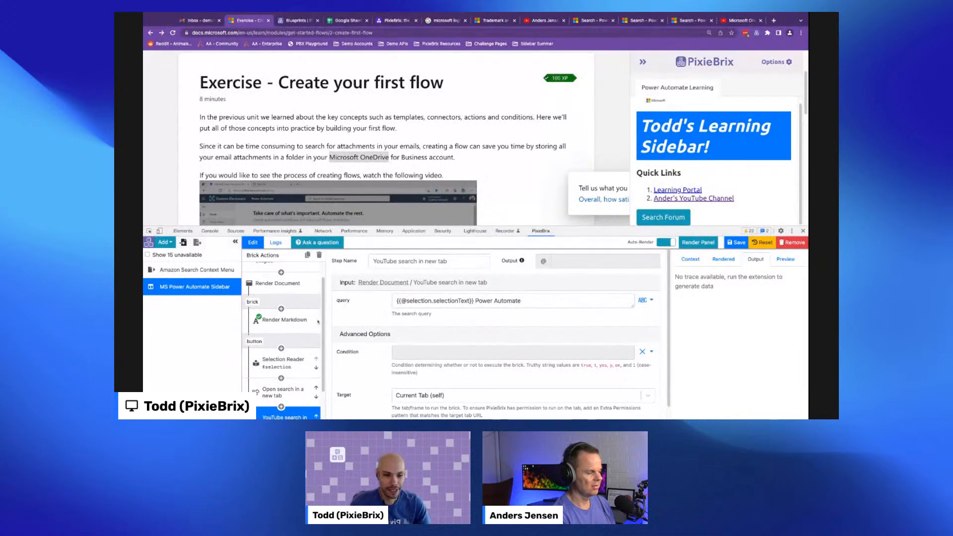
pyautogui.scroll(-2, 319, 321)
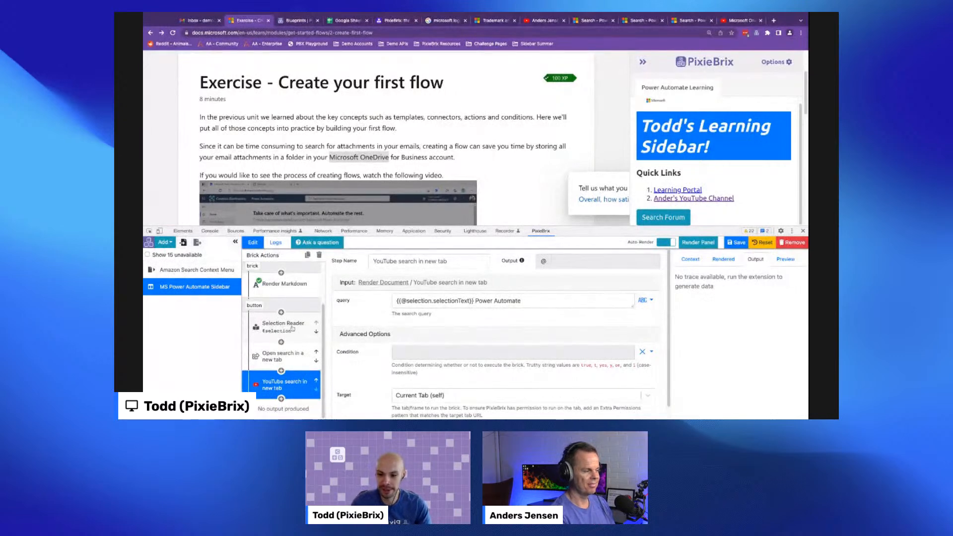
pyautogui.click(257, 327)
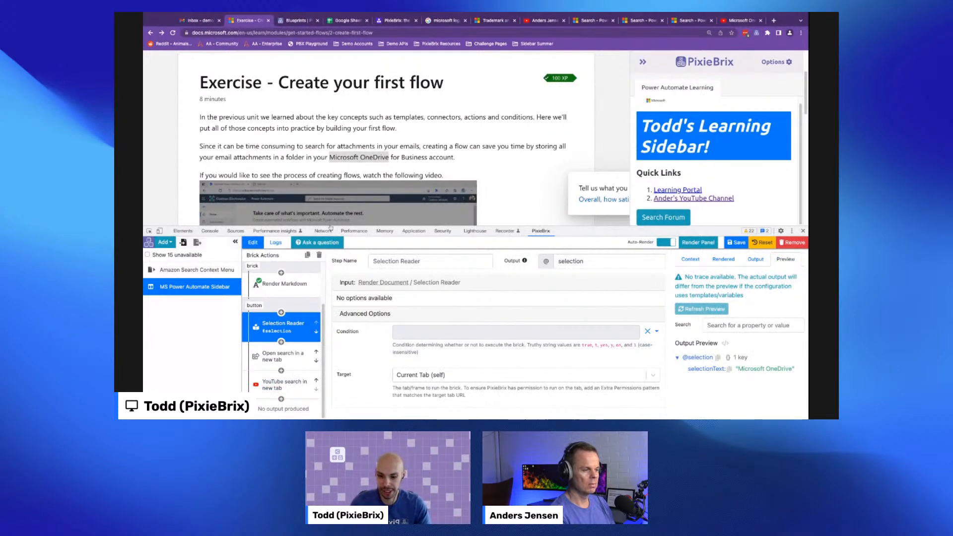
pyautogui.click(303, 353)
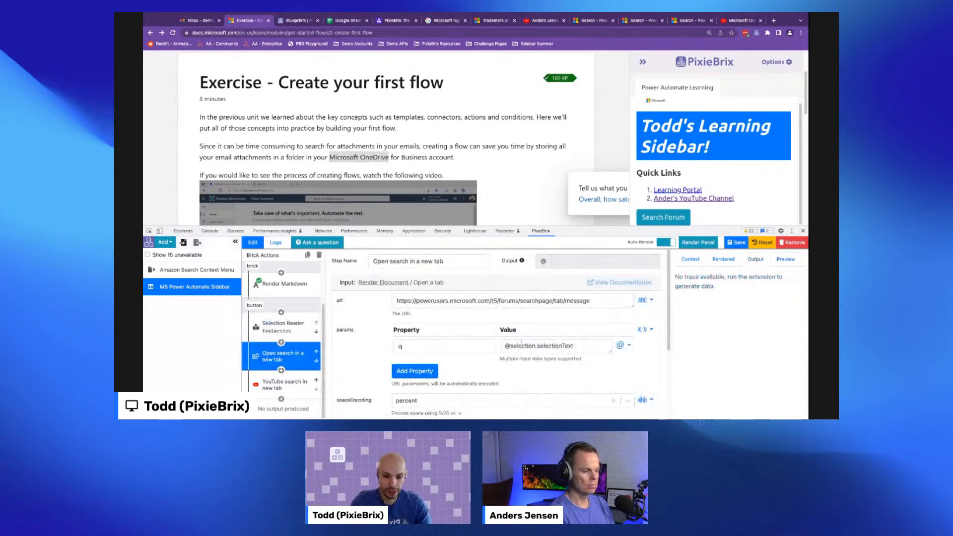
pyautogui.click(300, 386)
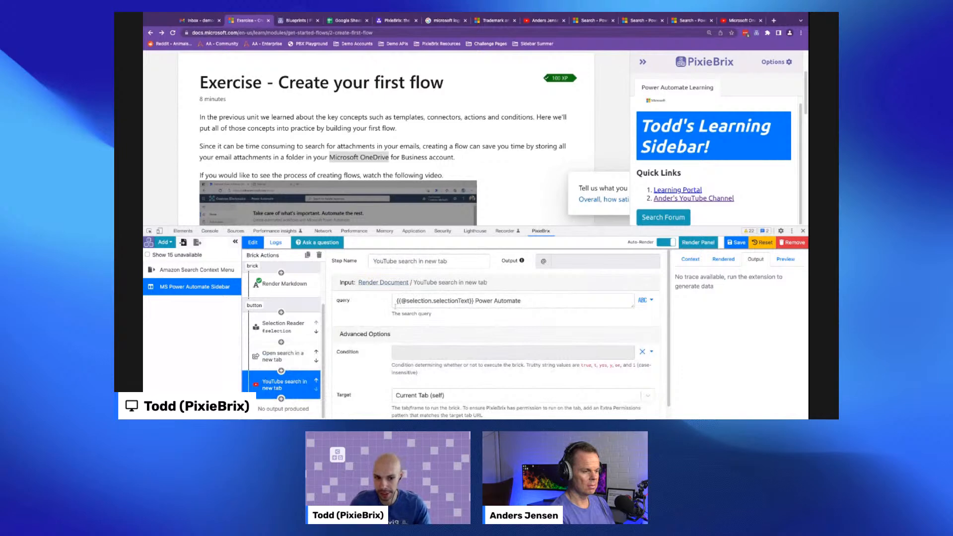
pyautogui.moveTo(583, 234); pyautogui.dragTo(583, 234)
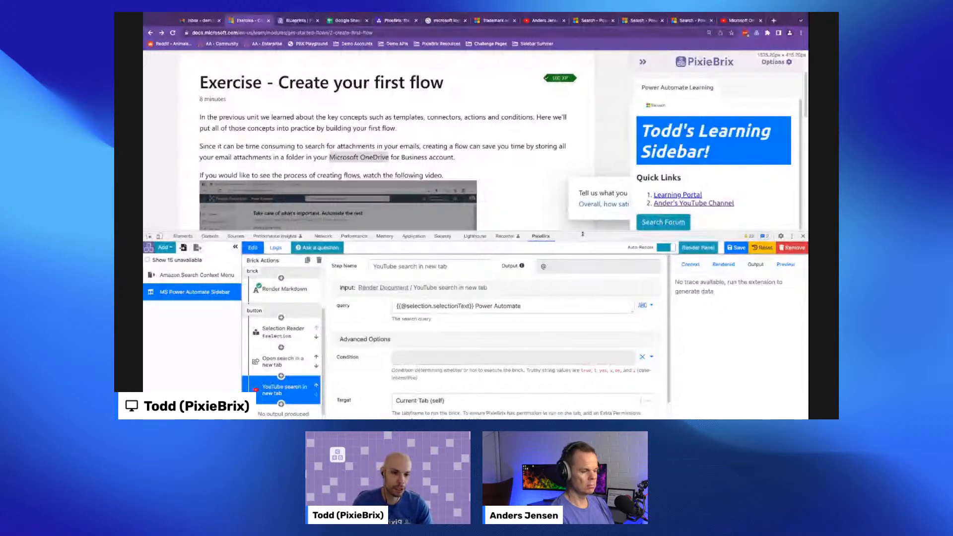
pyautogui.moveTo(583, 234)
pyautogui.mouseDown()
pyautogui.moveTo(583, 250)
pyautogui.moveTo(575, 237)
pyautogui.mouseUp()
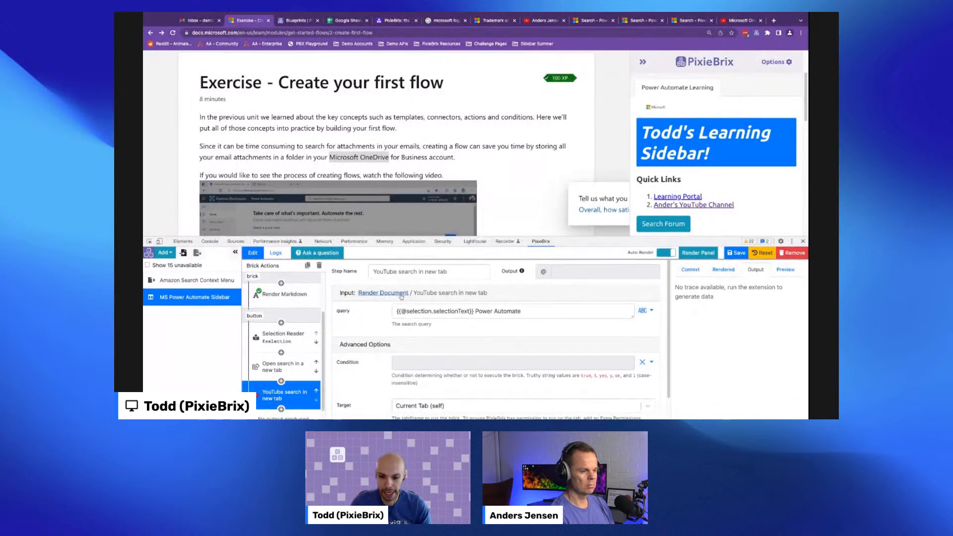
# - Add a second button to the sidebar panel next to Search Forum and title it 'Create Flashcard'
pyautogui.click(379, 292)
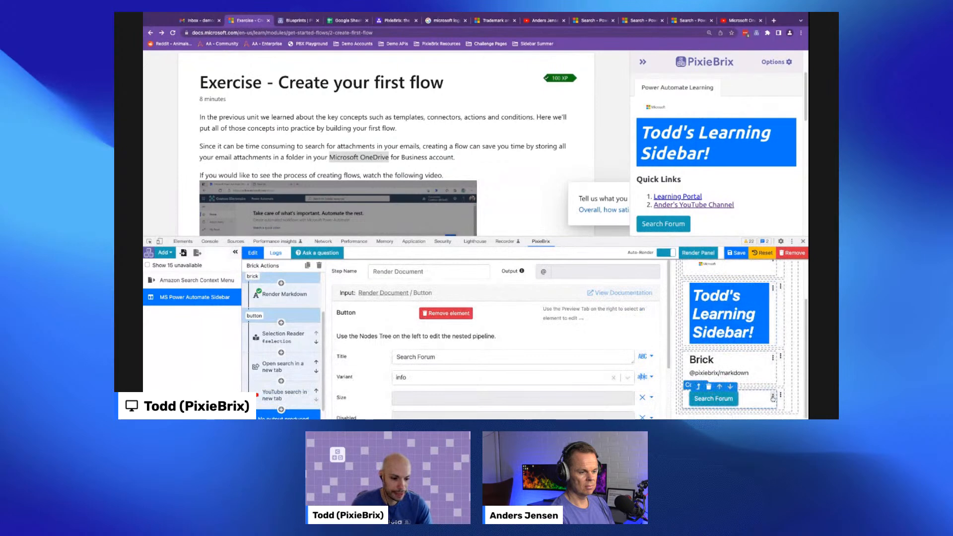
pyautogui.click(773, 397)
pyautogui.click(739, 370)
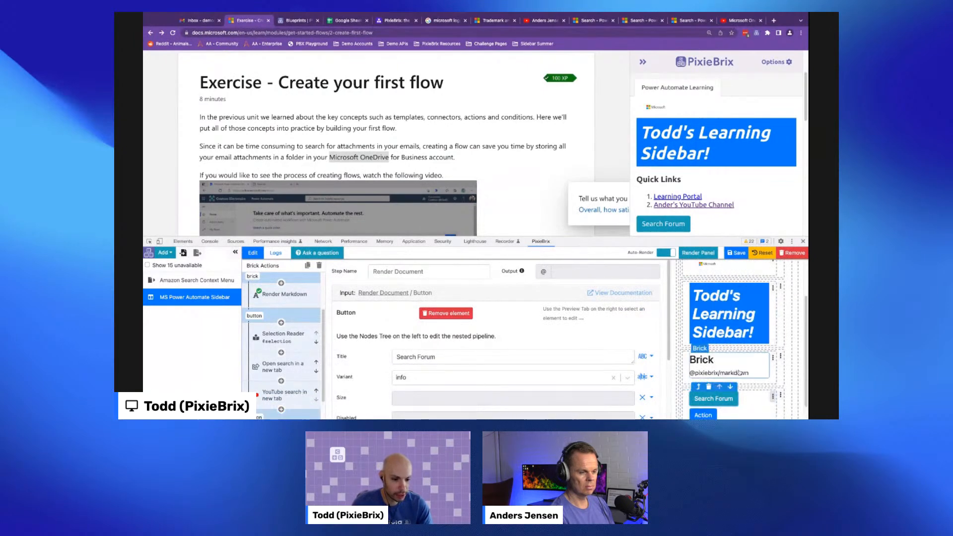
pyautogui.click(705, 398)
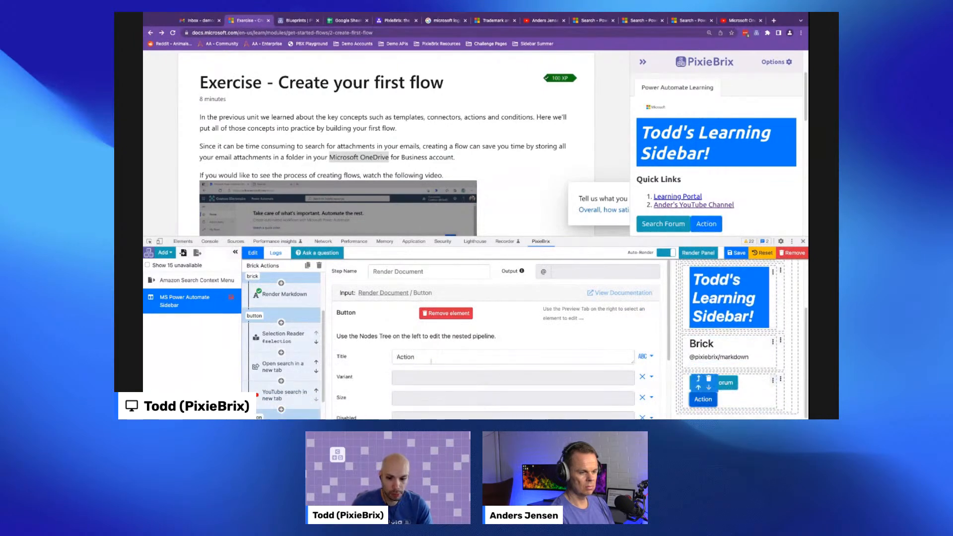
pyautogui.moveTo(433, 361); pyautogui.dragTo(376, 356)
pyautogui.write('Create')
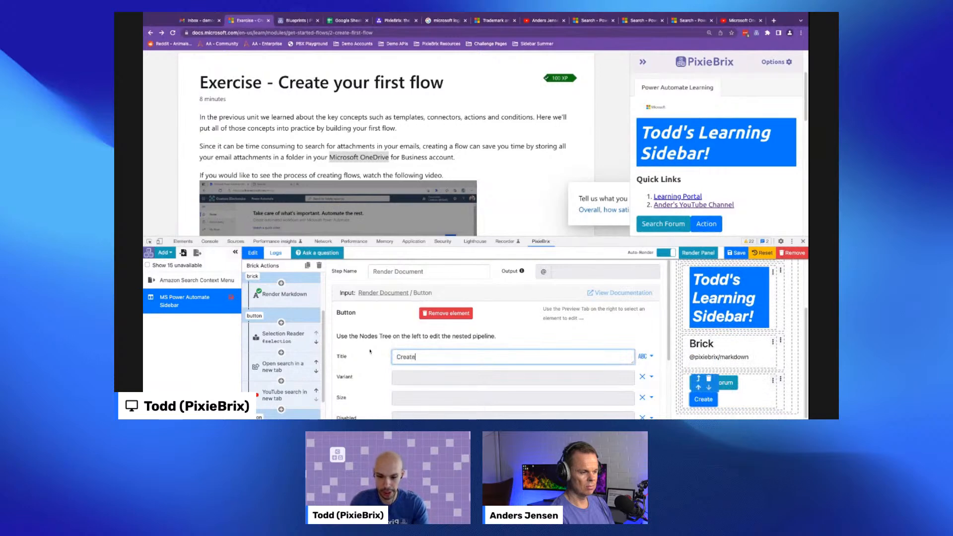
pyautogui.write(' Flashcard')
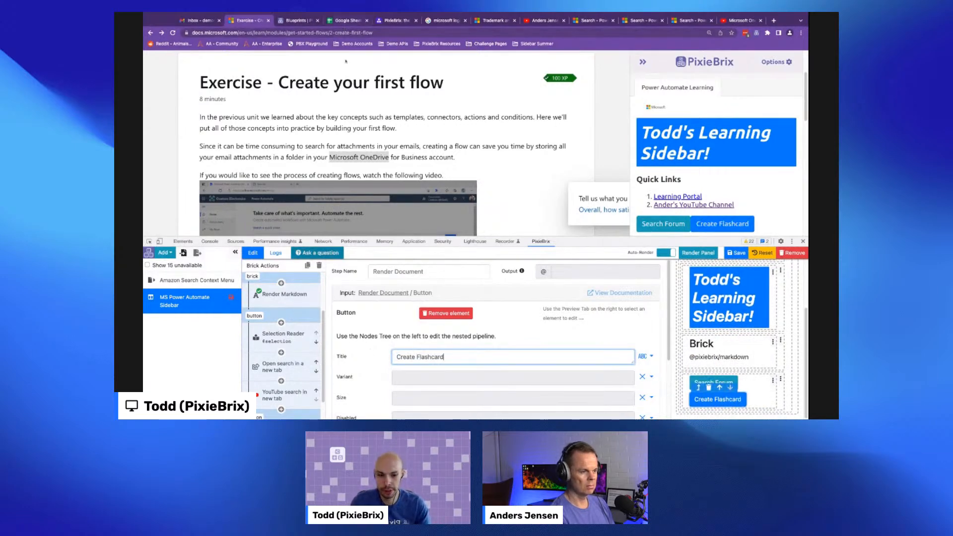
pyautogui.scroll(-3, 410, 285)
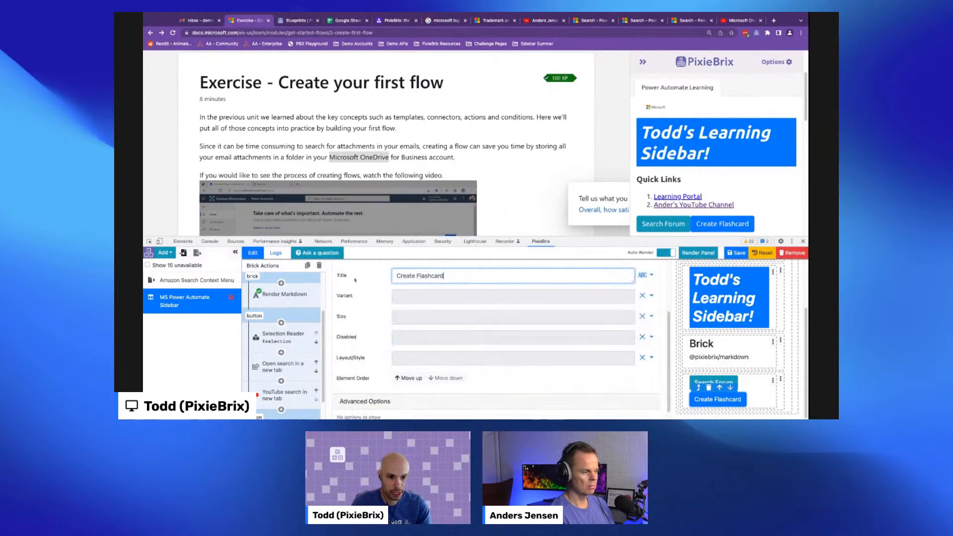
pyautogui.scroll(-1, 296, 340)
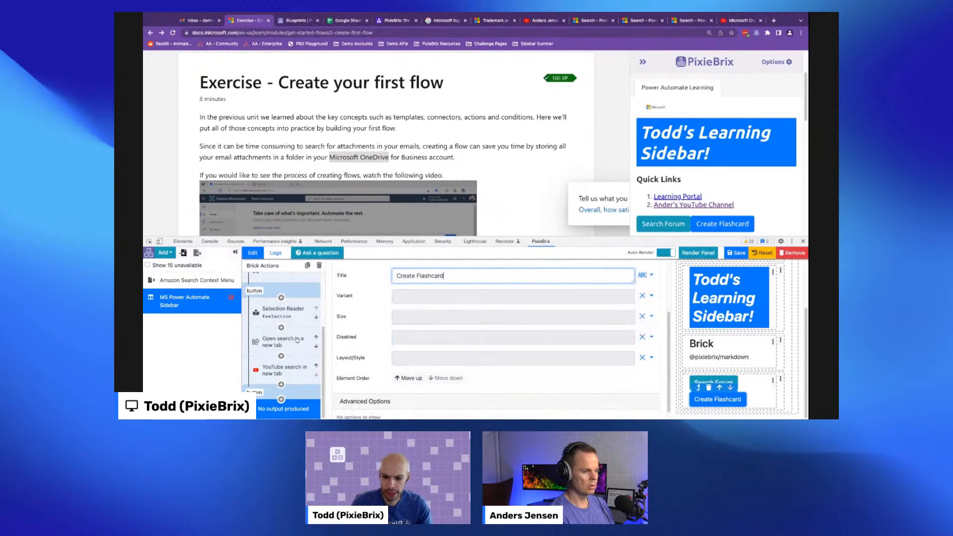
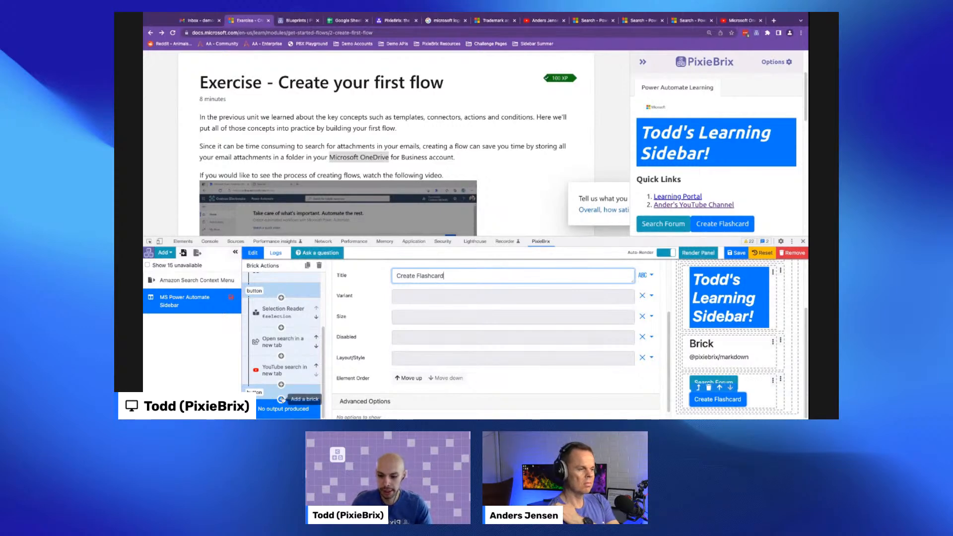
# - Add a 'Show a modal or sidebar form' brick from the Collect Input category to the Create Flashcard button's pipeline
pyautogui.click(281, 399)
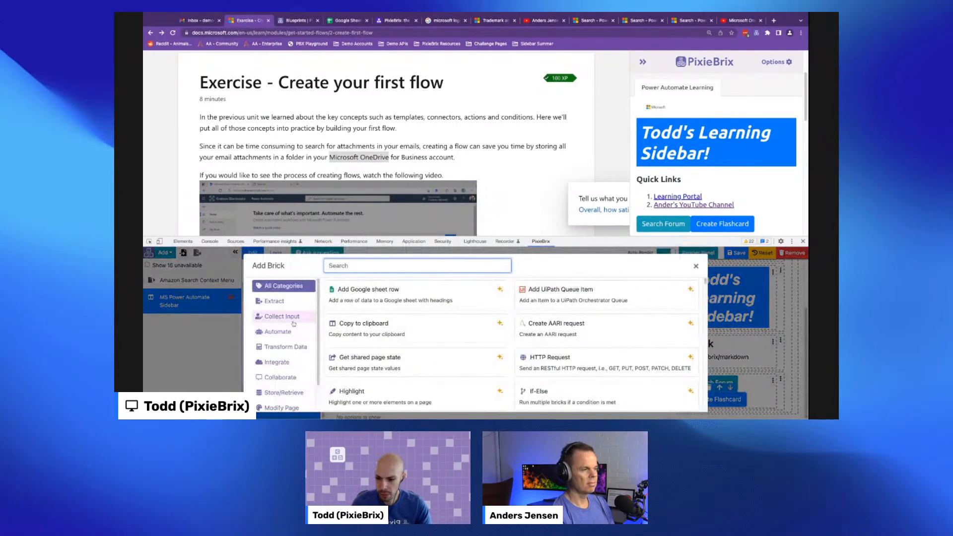
pyautogui.click(292, 318)
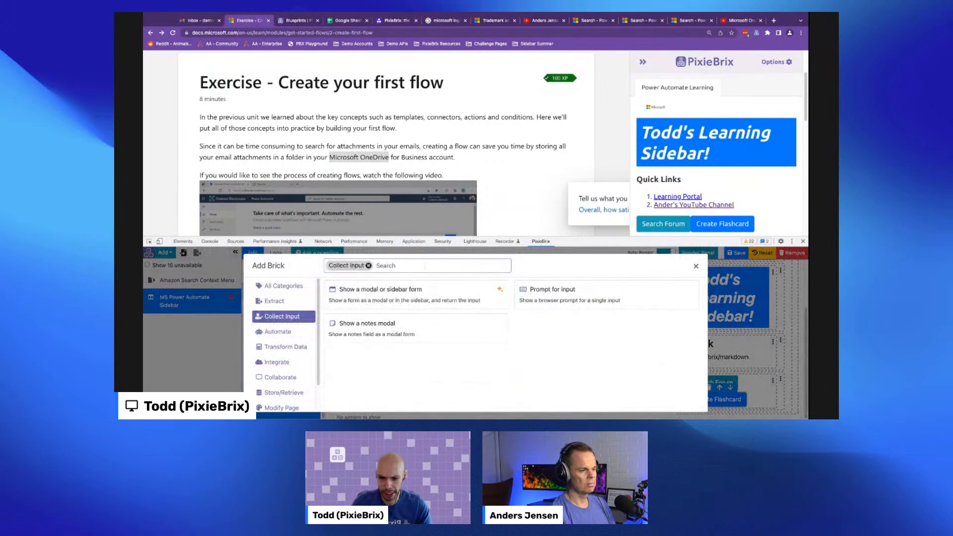
pyautogui.moveTo(361, 296)
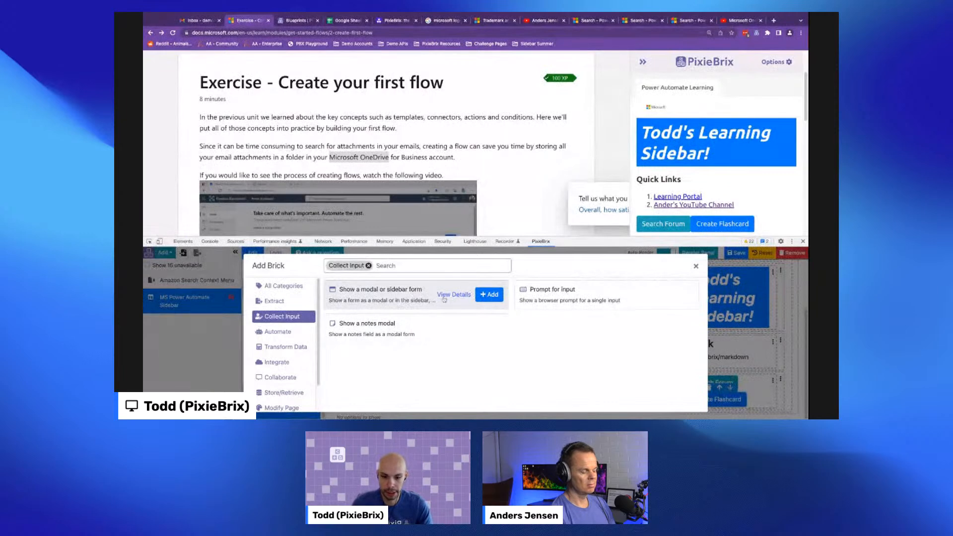
pyautogui.click(488, 295)
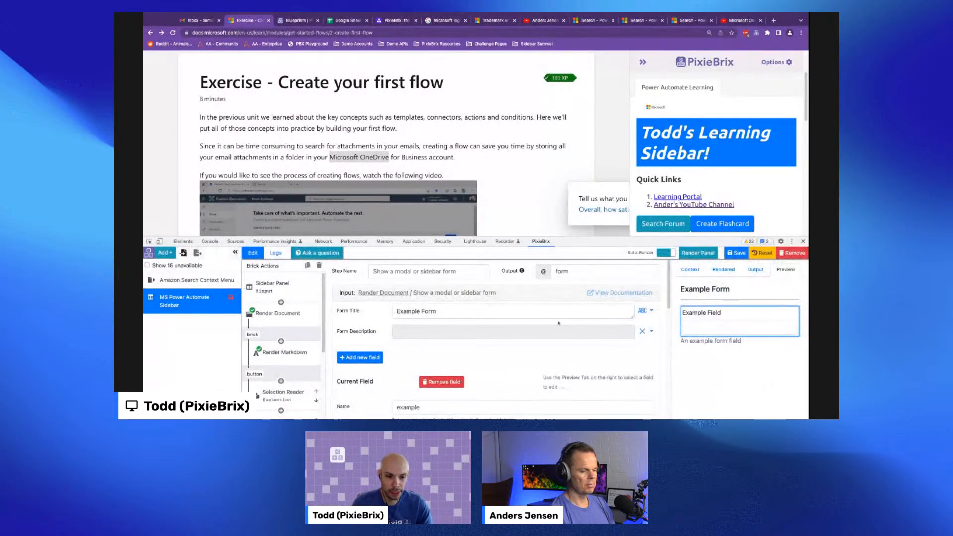
# - Test the Create Flashcard button in the sidebar to view the default form, then cancel it
pyautogui.moveTo(554, 238); pyautogui.dragTo(555, 201)
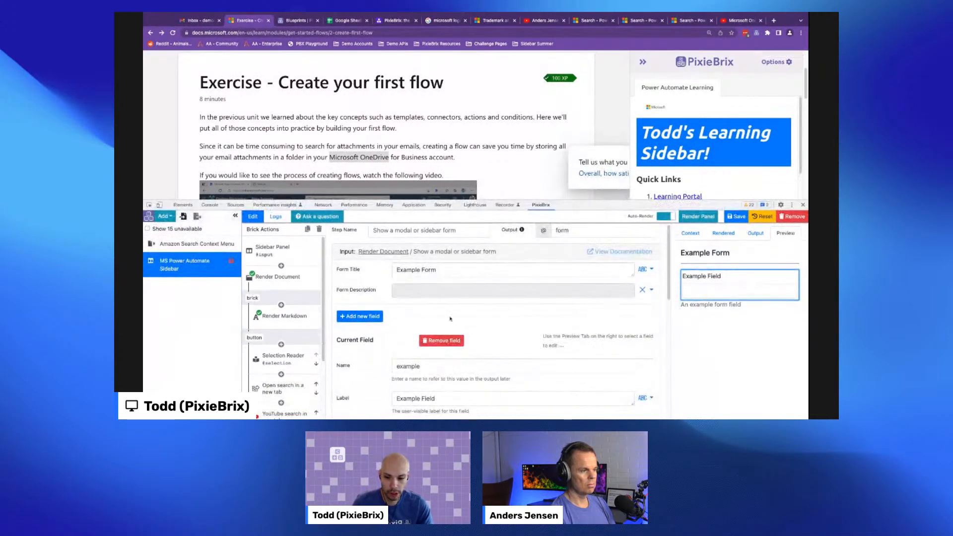
pyautogui.scroll(-2, 450, 318)
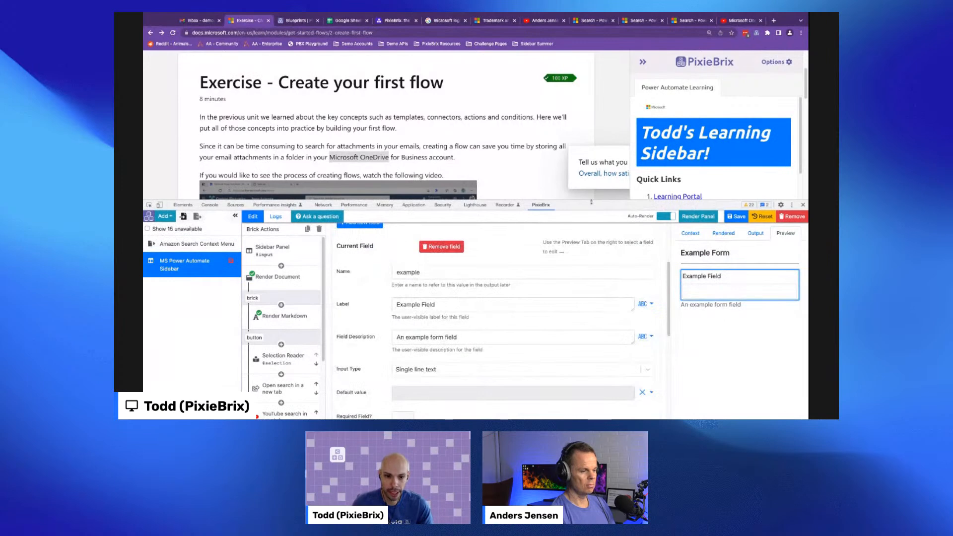
pyautogui.moveTo(590, 202); pyautogui.dragTo(591, 212)
pyautogui.scroll(-1, 714, 198)
pyautogui.click(723, 204)
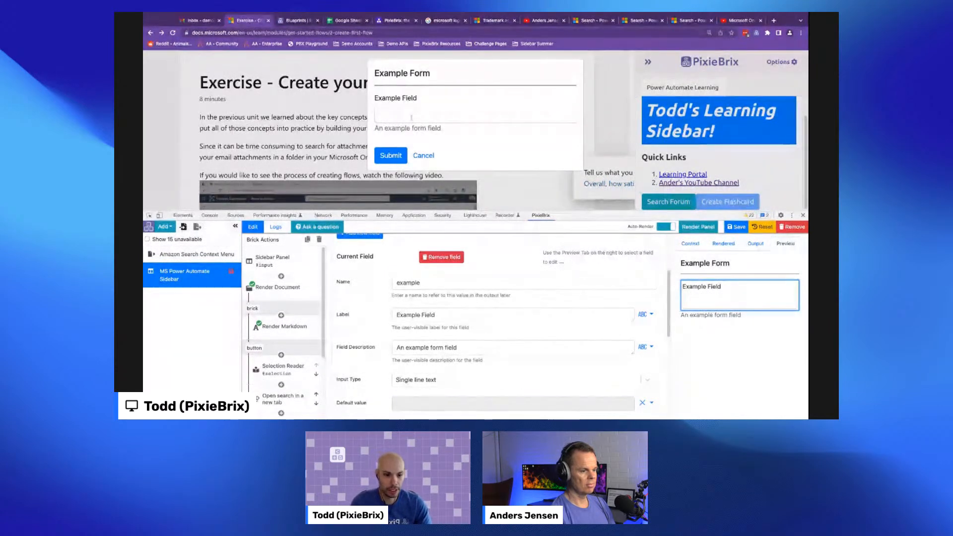
pyautogui.click(419, 155)
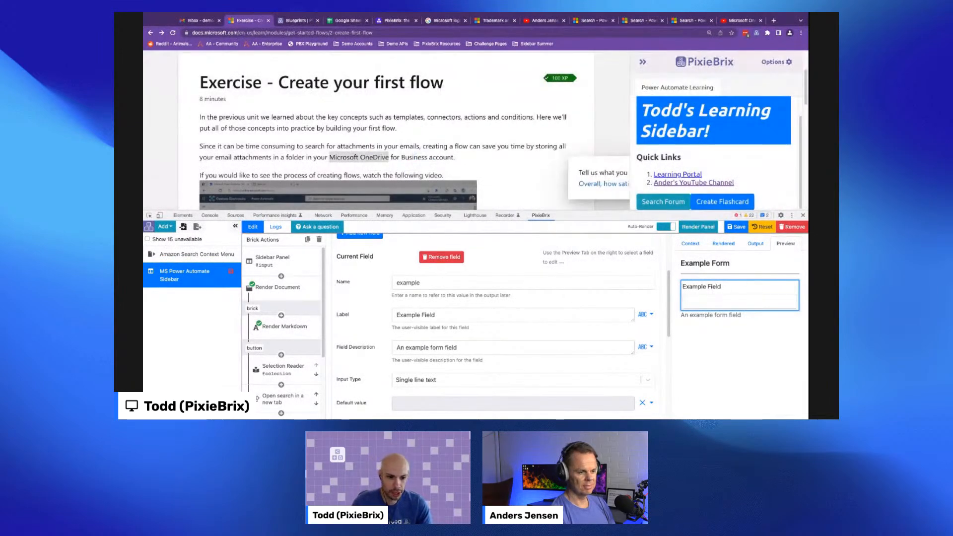
# - Configure the form's field with name front, label Front, description 'The front of the card' and Paragraph text input type
pyautogui.doubleClick(463, 281)
pyautogui.write('front')
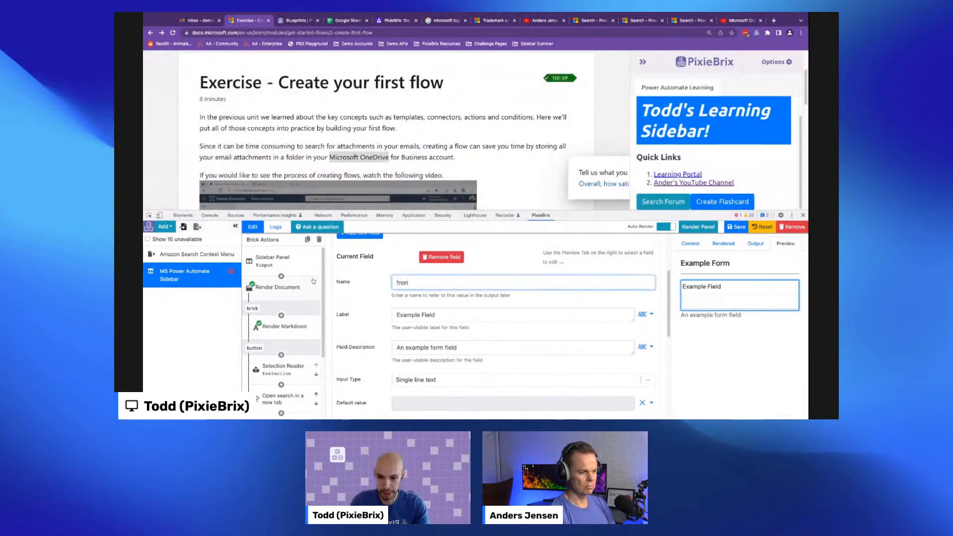
pyautogui.tripleClick(446, 317)
pyautogui.write('Front')
pyautogui.tripleClick(478, 347)
pyautogui.write('The front of the card')
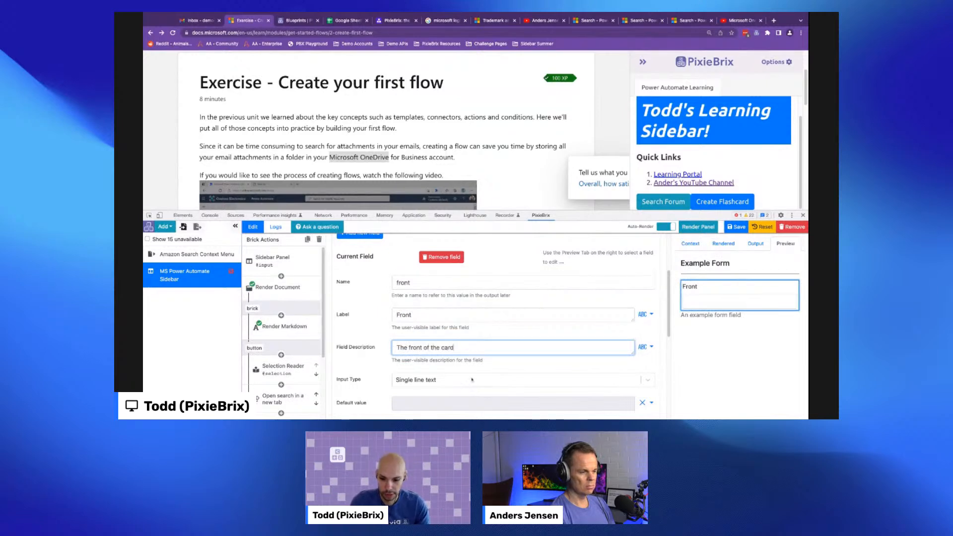
pyautogui.click(422, 380)
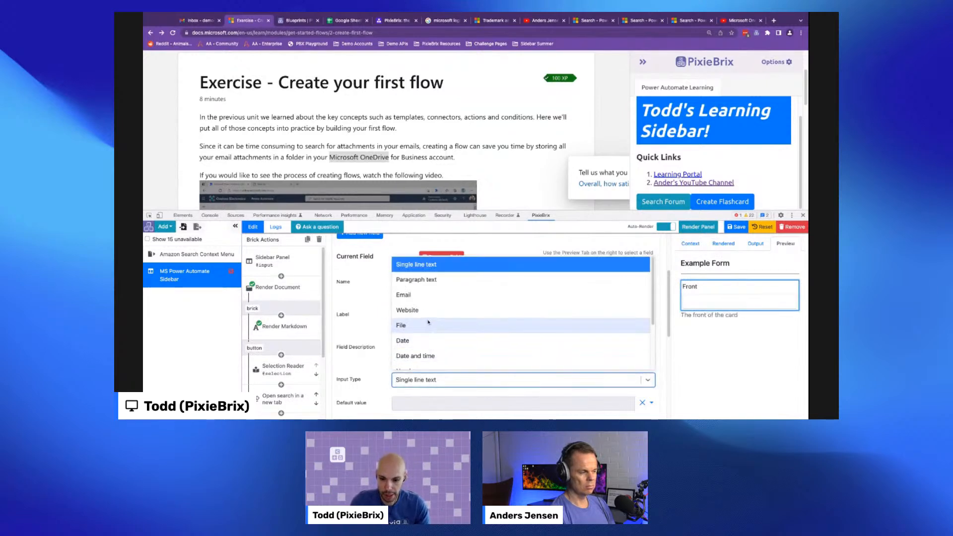
pyautogui.click(413, 281)
# - Add a second form field named back, labelled Back, with Paragraph text input type
pyautogui.click(377, 350)
pyautogui.scroll(3, 378, 342)
pyautogui.click(375, 329)
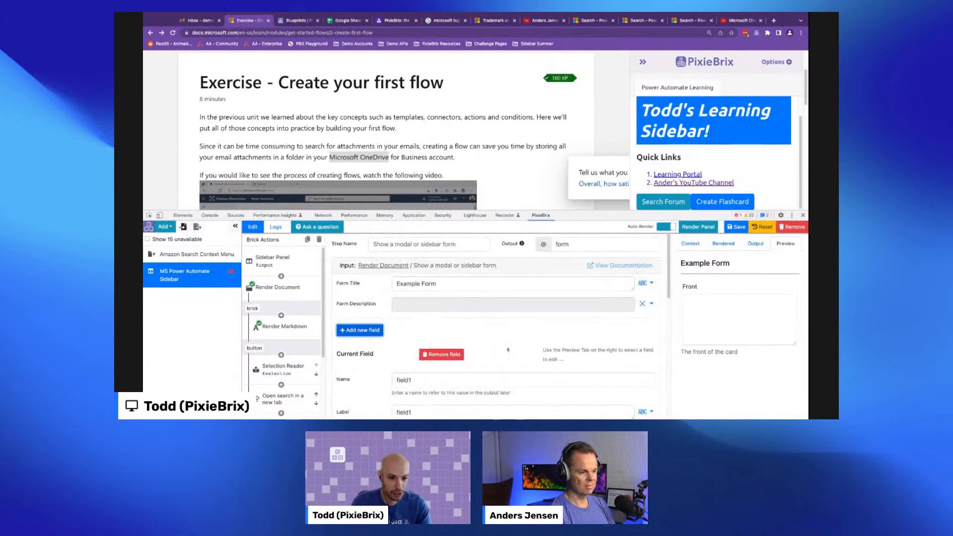
pyautogui.scroll(-5, 402, 327)
pyautogui.scroll(1, 429, 291)
pyautogui.scroll(3, 430, 291)
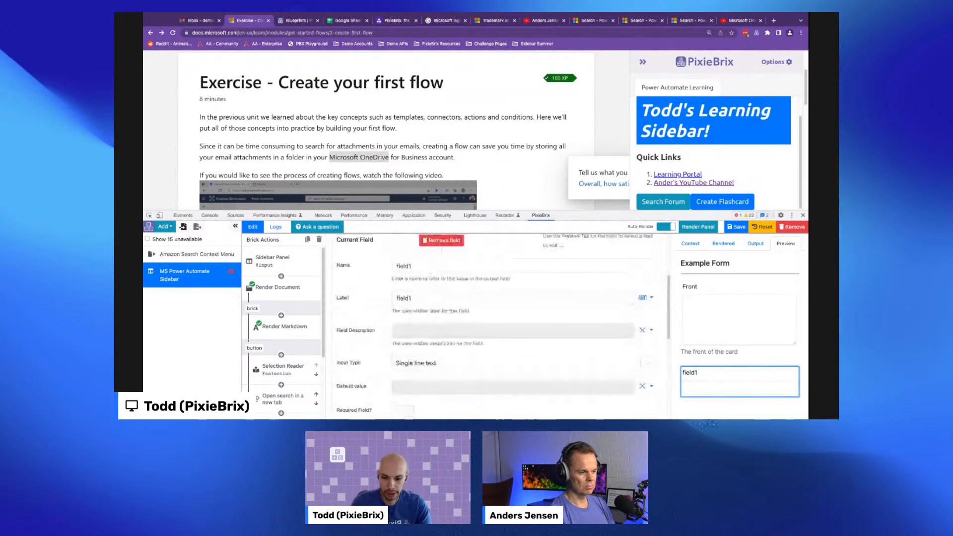
pyautogui.click(340, 266)
pyautogui.write('back')
pyautogui.press('Tab')
pyautogui.write('Ba')
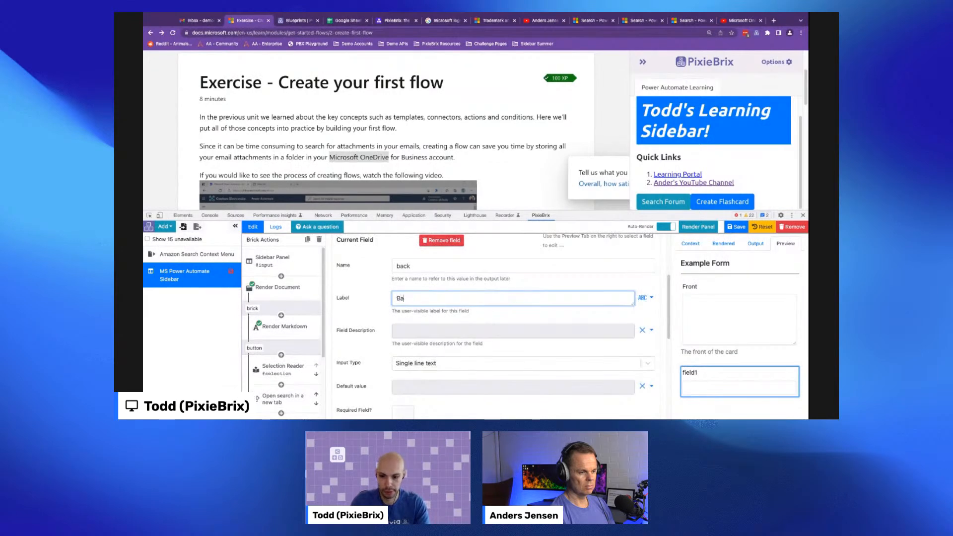
pyautogui.write('ck')
pyautogui.scroll(-3, 426, 307)
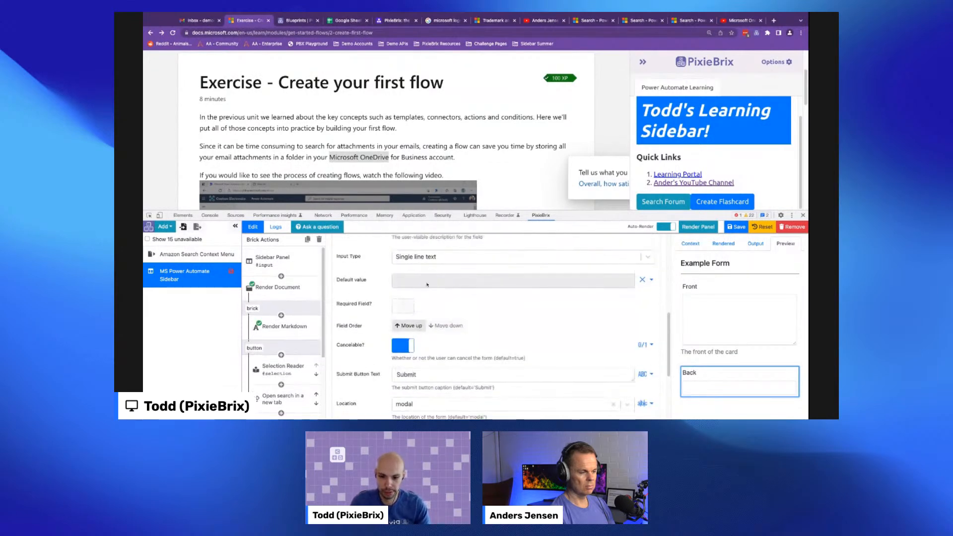
pyautogui.click(425, 257)
pyautogui.click(411, 291)
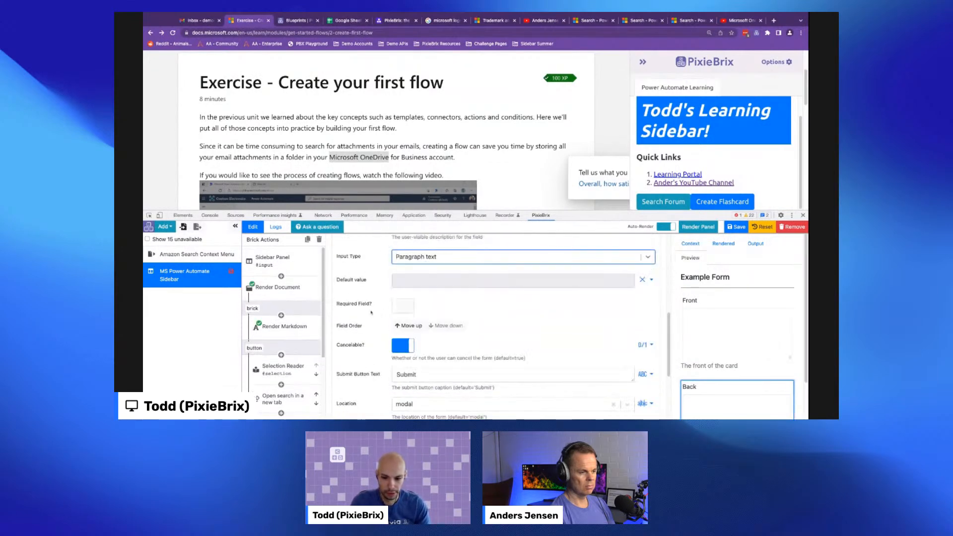
# - Set the form's submit button text to 'Create Card'
pyautogui.scroll(-2, 381, 324)
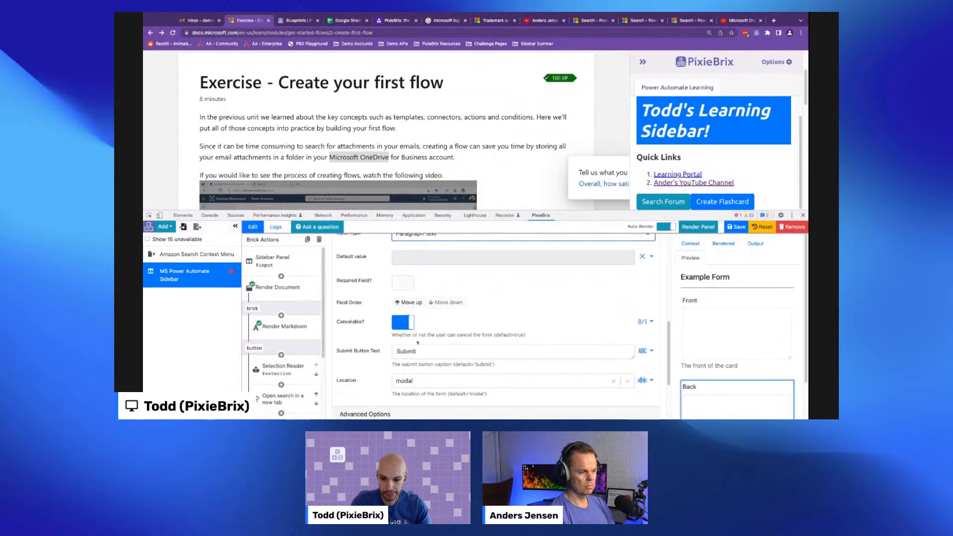
pyautogui.click(376, 335)
pyautogui.write('Create Card')
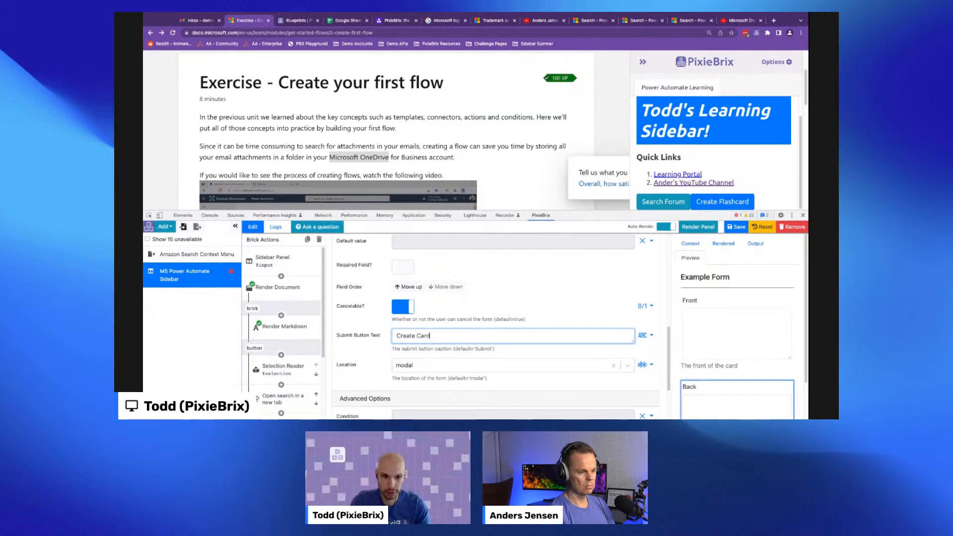
# - Test the Create Flashcard button to check the Front and Back form, then cancel it
pyautogui.click(698, 201)
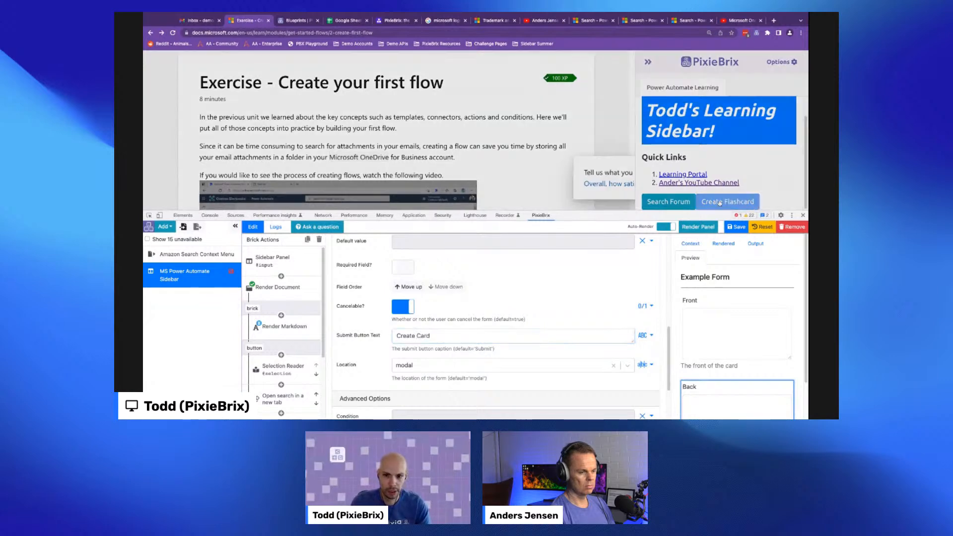
pyautogui.scroll(-2, 457, 120)
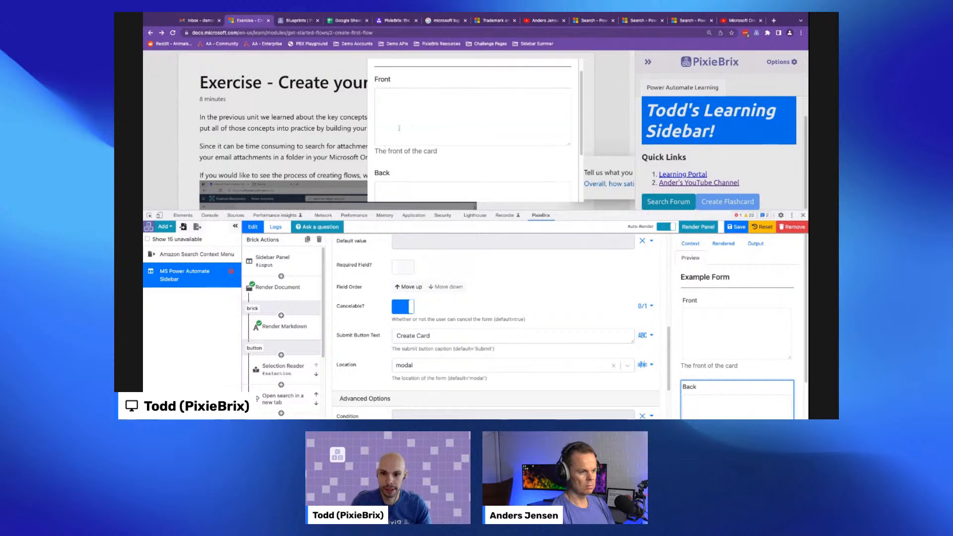
pyautogui.scroll(-3, 398, 128)
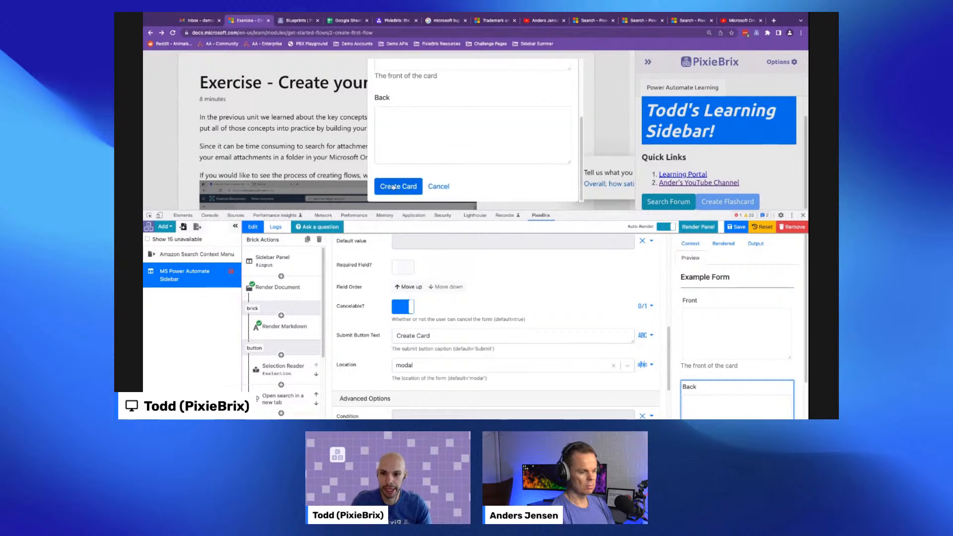
pyautogui.click(438, 186)
pyautogui.scroll(1, 370, 309)
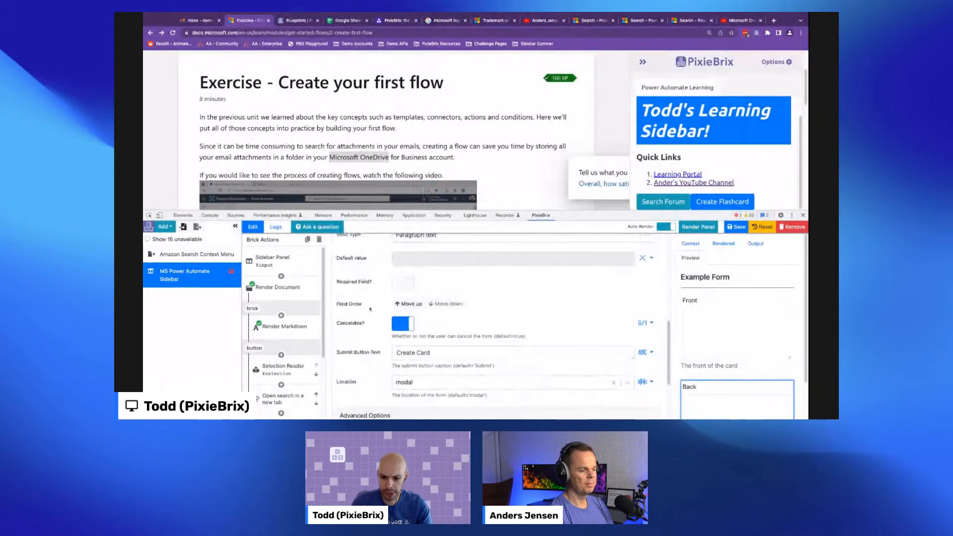
pyautogui.scroll(-2, 370, 309)
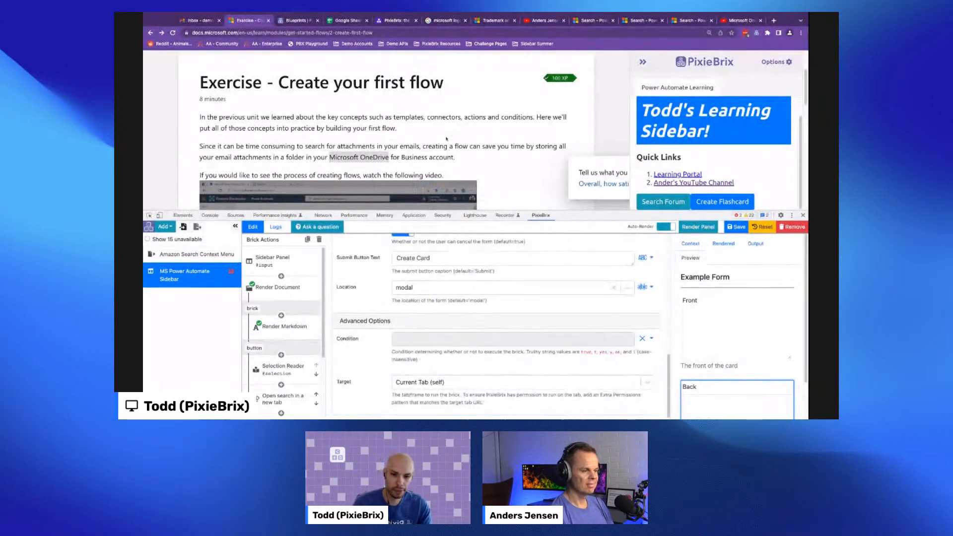
pyautogui.scroll(-2, 447, 138)
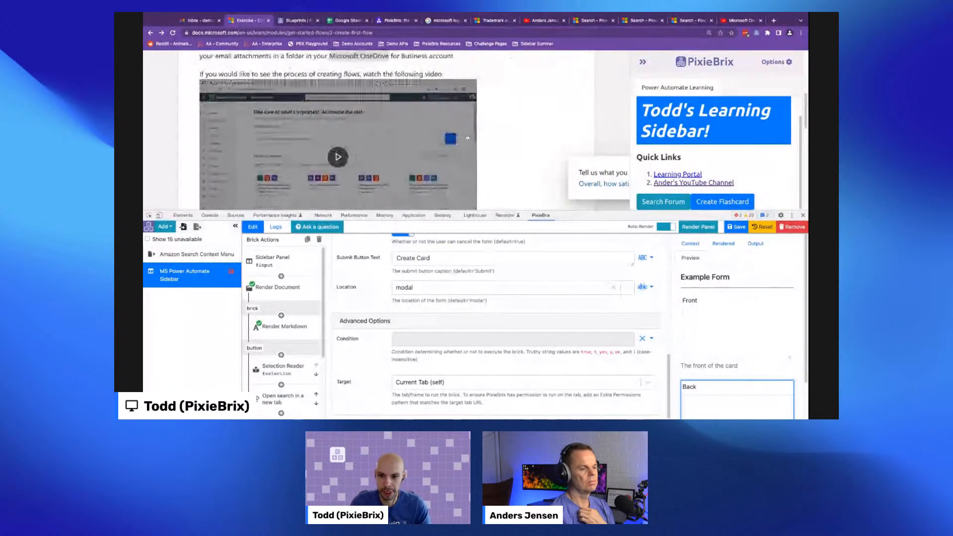
pyautogui.scroll(-5, 467, 138)
pyautogui.scroll(-1, 307, 119)
pyautogui.scroll(2, 387, 124)
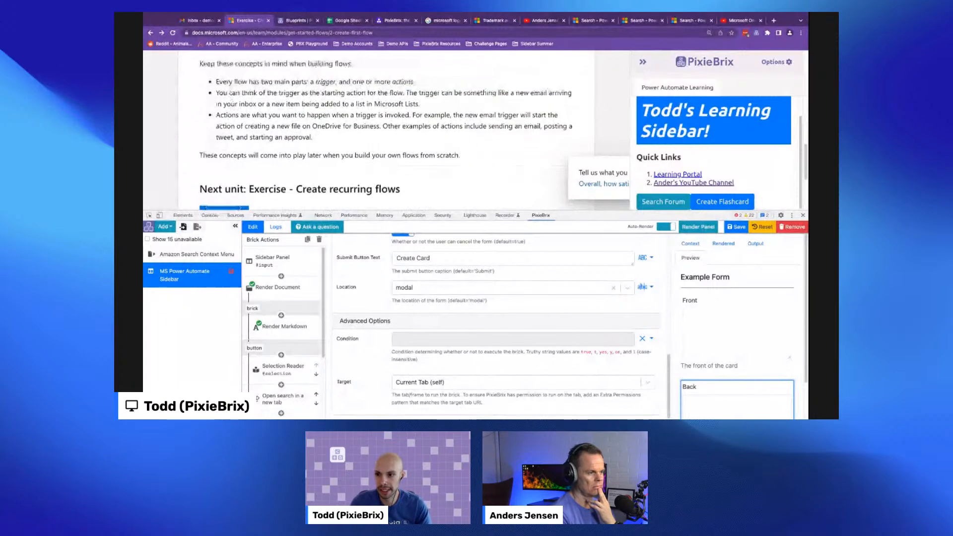
pyautogui.scroll(1, 196, 87)
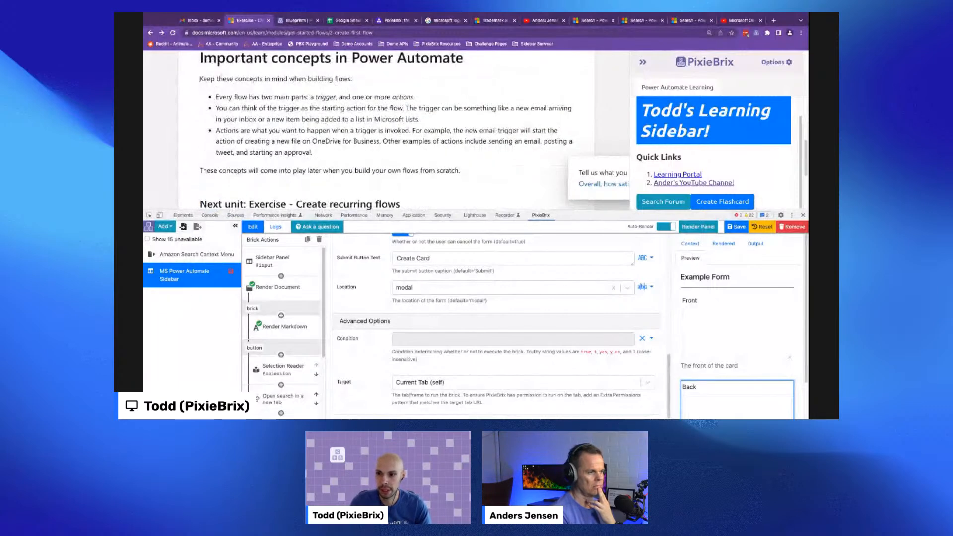
pyautogui.scroll(-3, 283, 337)
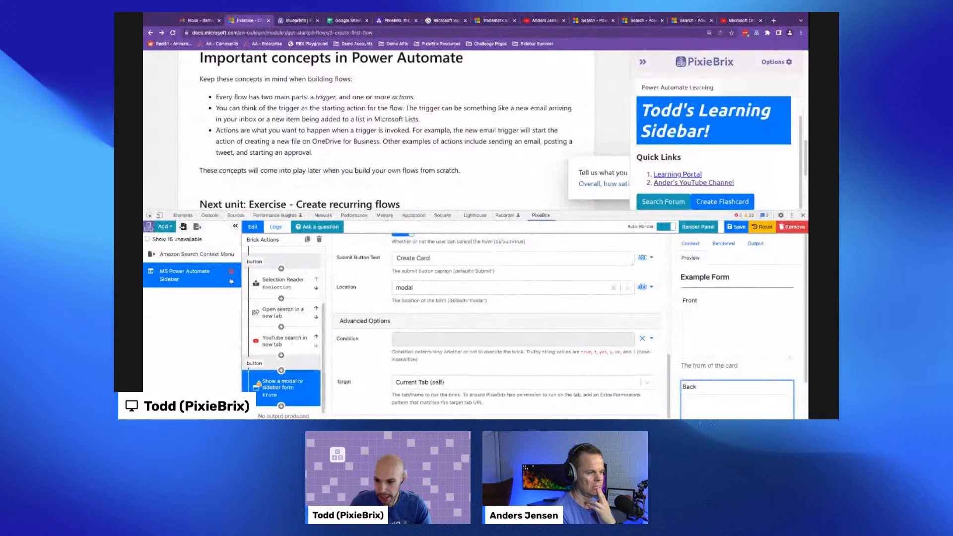
# - Insert a Selection Reader brick before the form brick and set its output variable to flashcardSelection
pyautogui.click(281, 370)
pyautogui.write('selec')
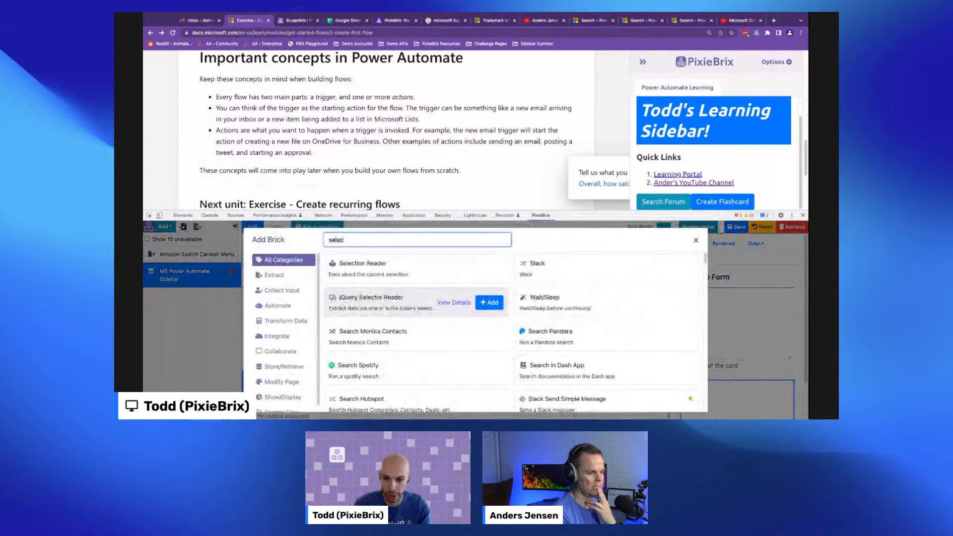
pyautogui.click(481, 269)
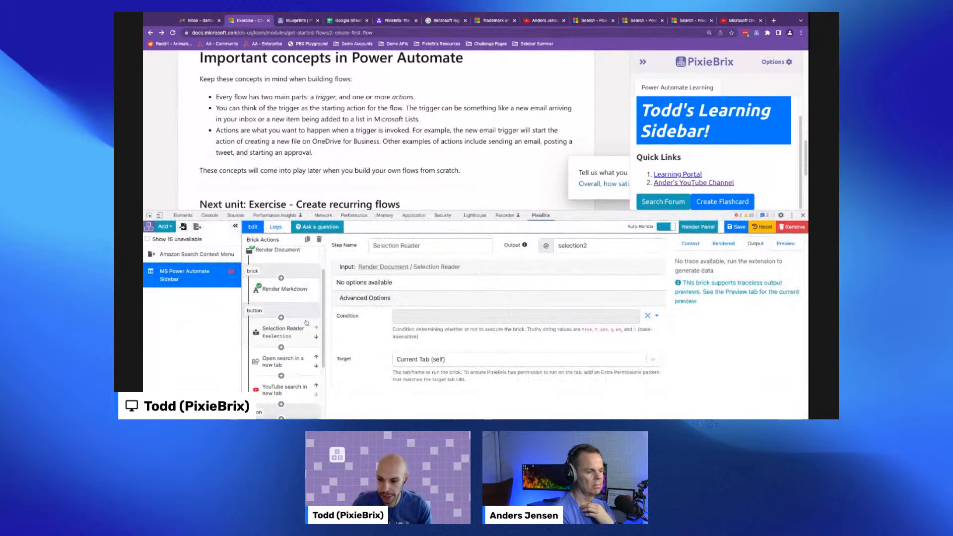
pyautogui.doubleClick(573, 246)
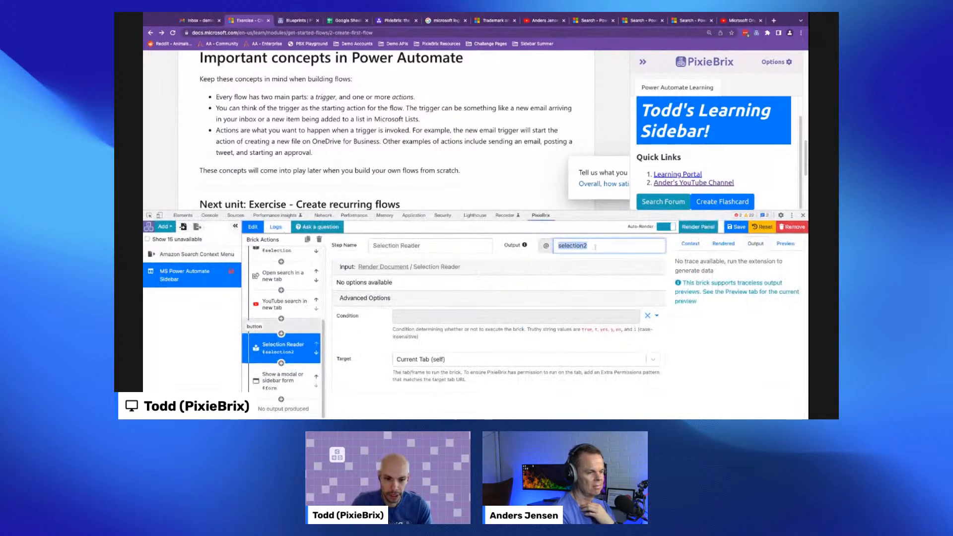
pyautogui.write('flashcardSelection')
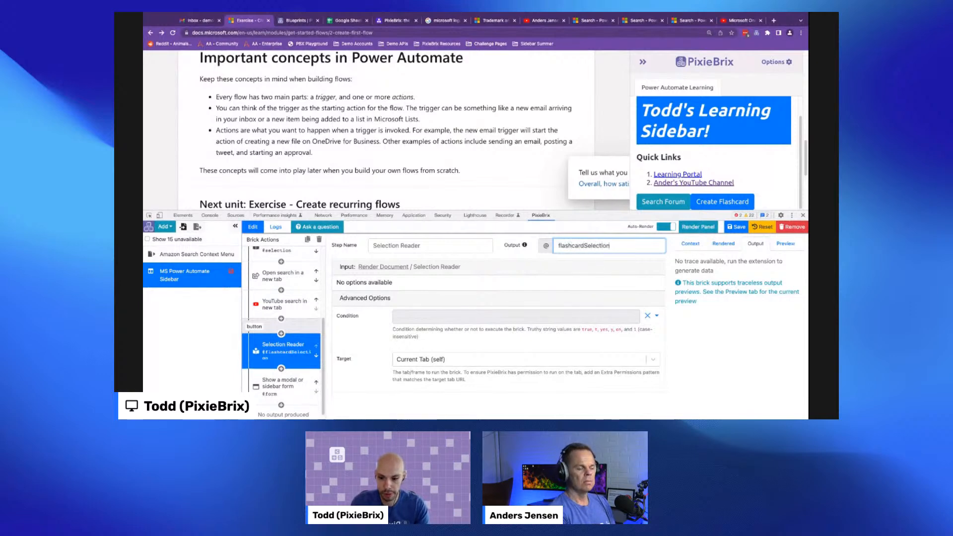
# - Copy the selectionText path from the Selection Reader's output preview and set it as the Front field's default value
pyautogui.click(785, 244)
pyautogui.click(692, 341)
pyautogui.click(729, 353)
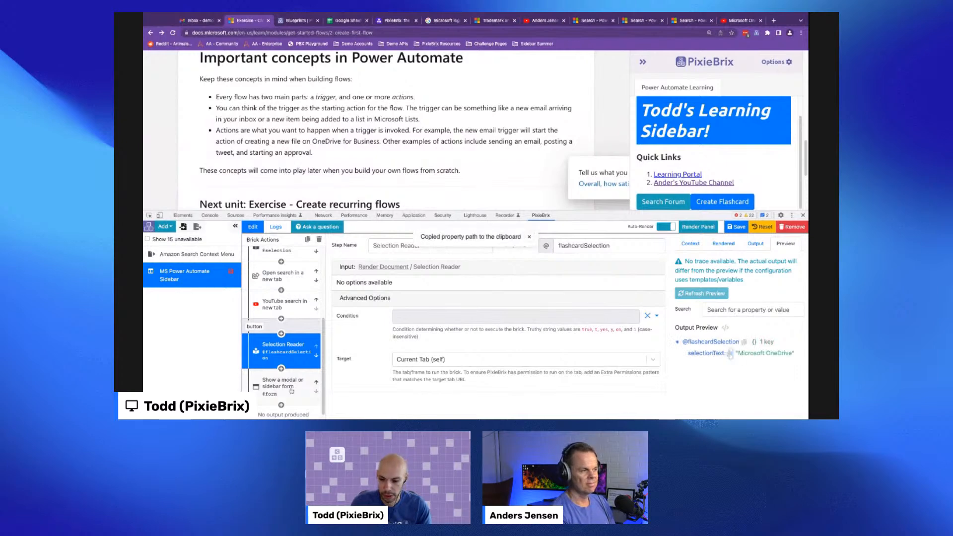
pyautogui.click(291, 390)
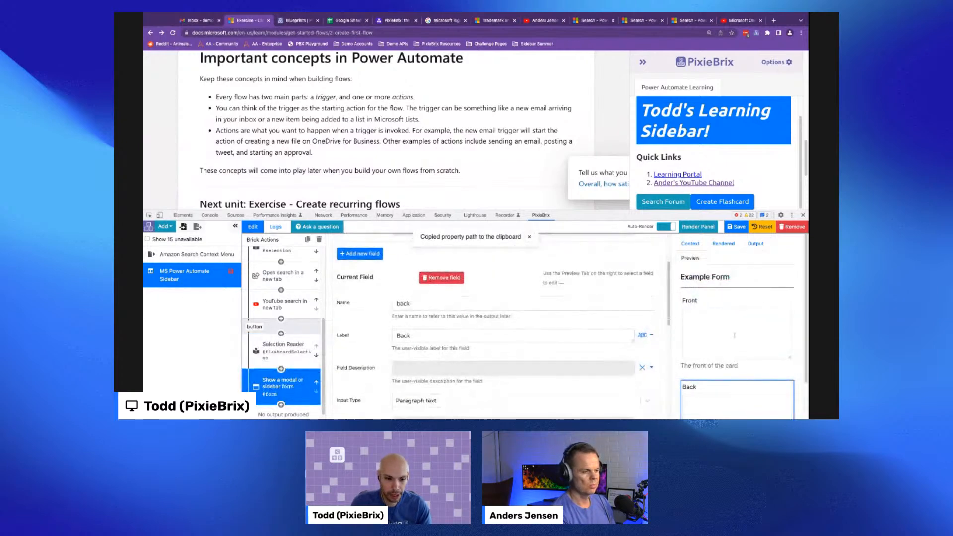
pyautogui.click(733, 336)
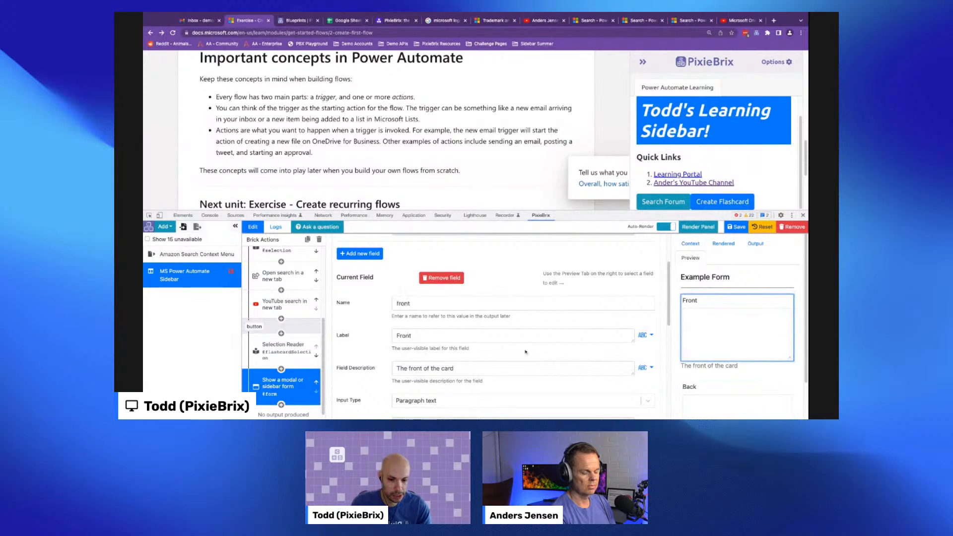
pyautogui.scroll(-2, 457, 314)
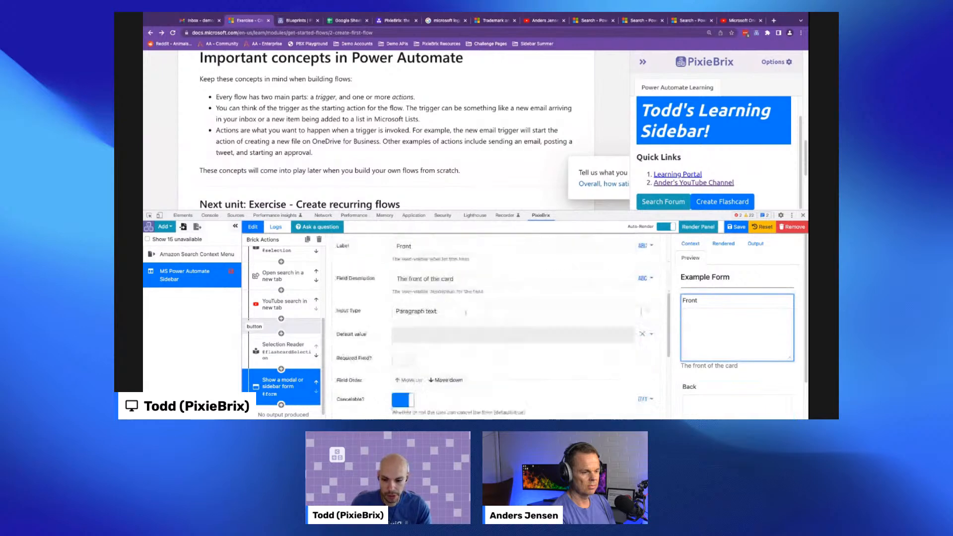
pyautogui.click(433, 326)
pyautogui.hotkey('ctrl', 'v')
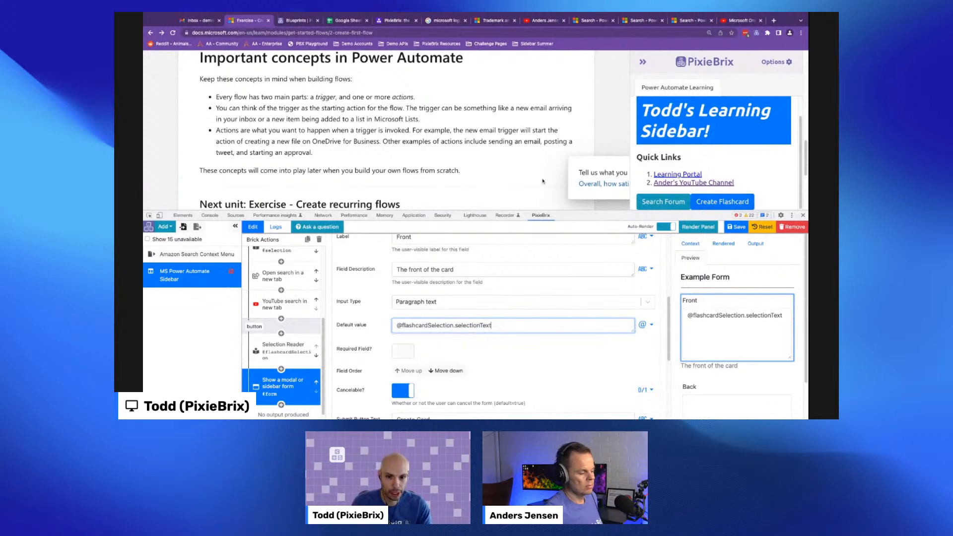
# - Test the Create Flashcard button to check the prefilled Front field, then cancel the form
pyautogui.click(722, 201)
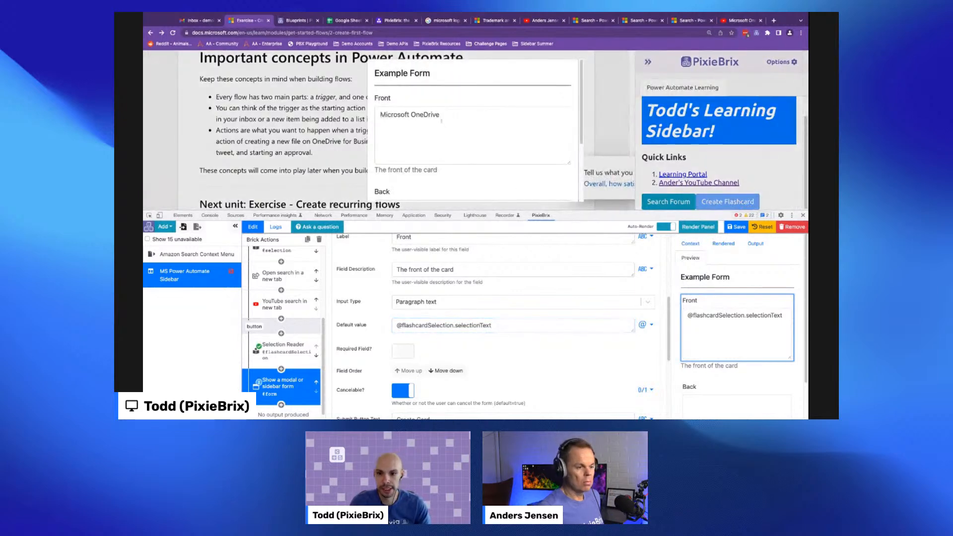
pyautogui.scroll(-1, 385, 155)
pyautogui.scroll(-3, 404, 143)
pyautogui.scroll(4, 400, 128)
pyautogui.scroll(-3, 400, 174)
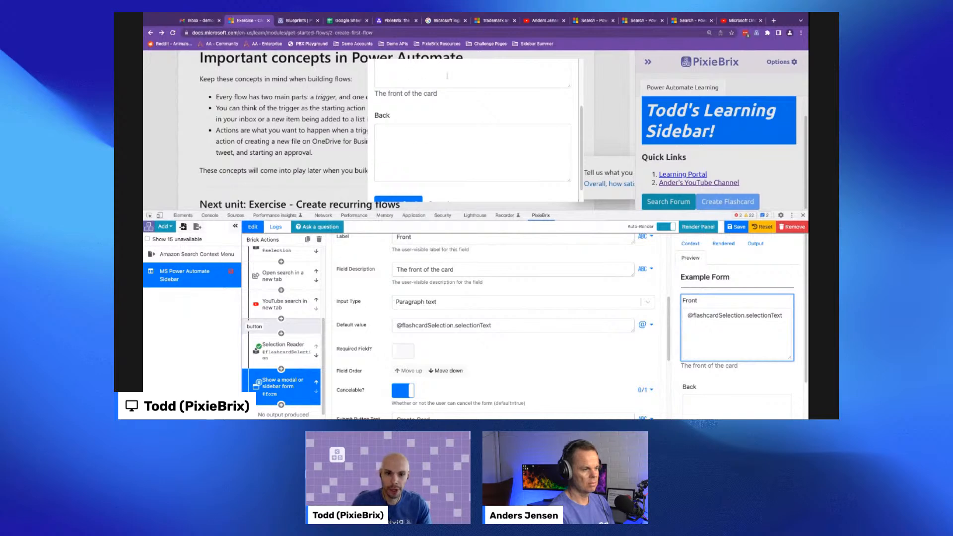
pyautogui.scroll(-1, 419, 163)
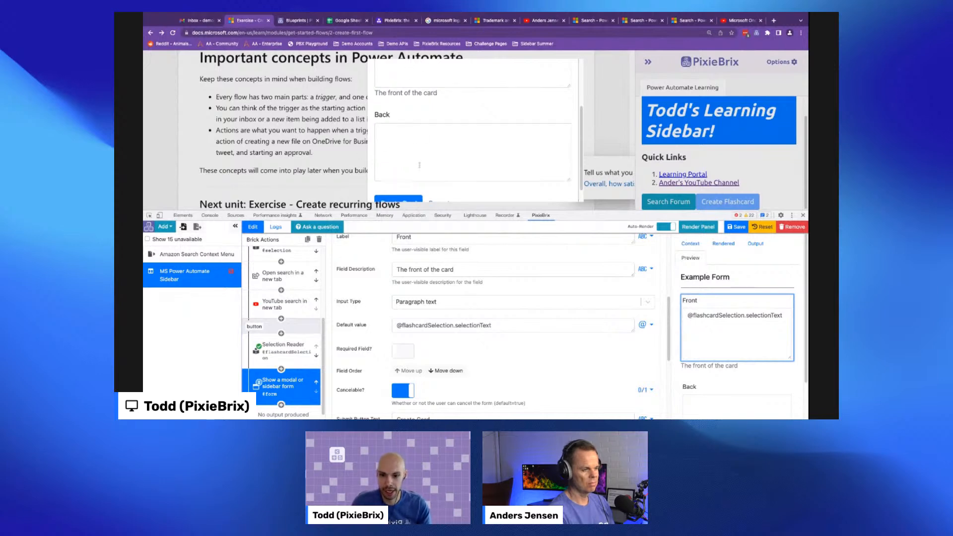
pyautogui.click(437, 187)
pyautogui.scroll(-1, 421, 333)
pyautogui.scroll(-3, 420, 332)
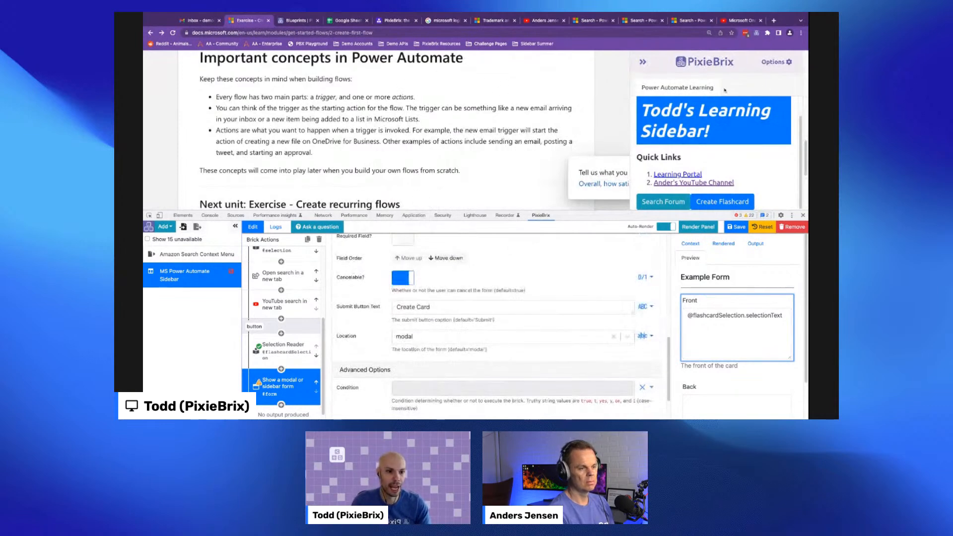
# - Set the form's location to sidebar and open the Create Flashcard form in the sidebar
pyautogui.click(414, 339)
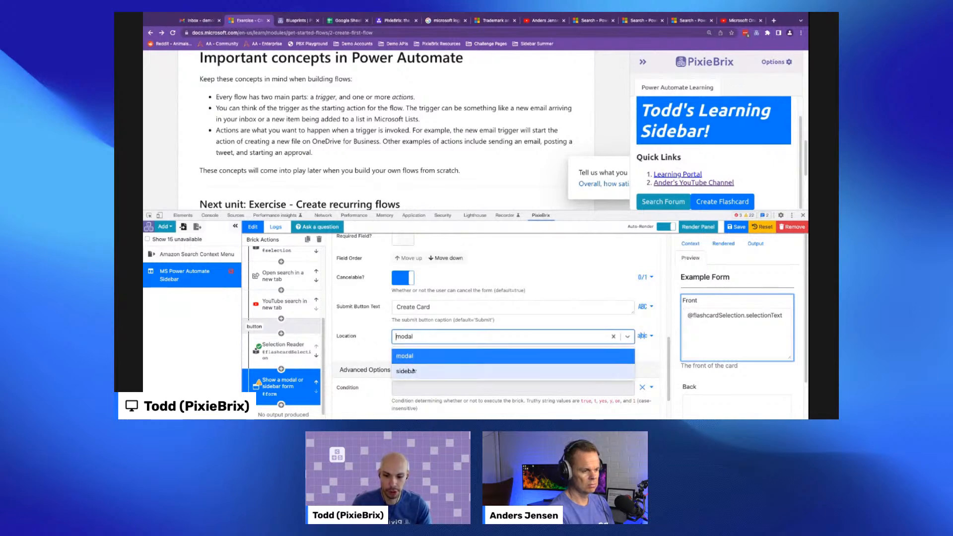
pyautogui.click(413, 371)
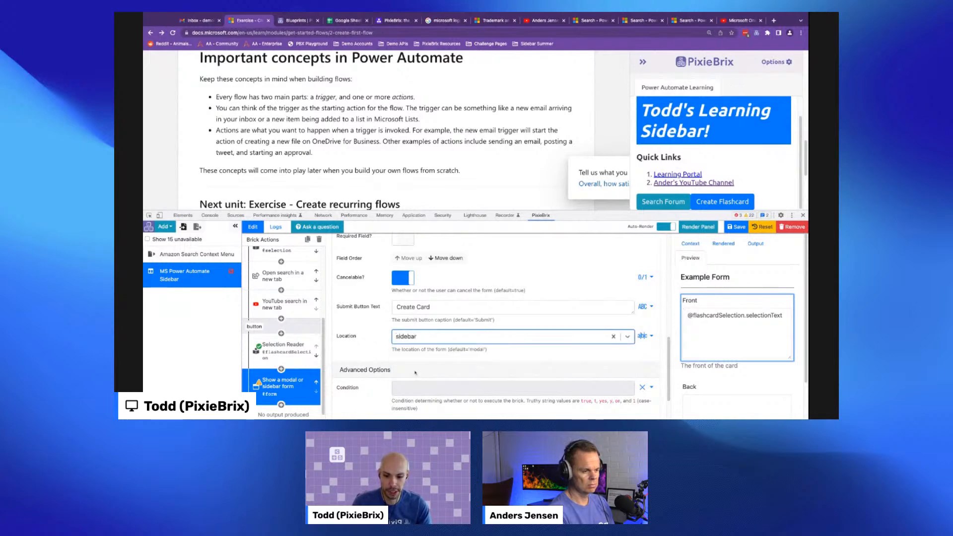
pyautogui.click(736, 204)
# - Copy a passage from the module page into the Back field and submit the card with Create Card
pyautogui.scroll(-1, 737, 104)
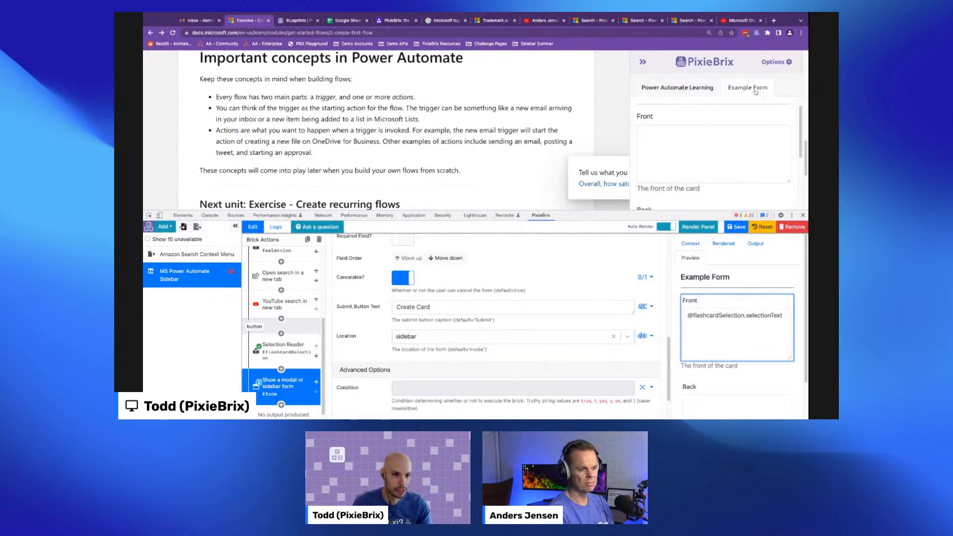
pyautogui.scroll(-3, 651, 150)
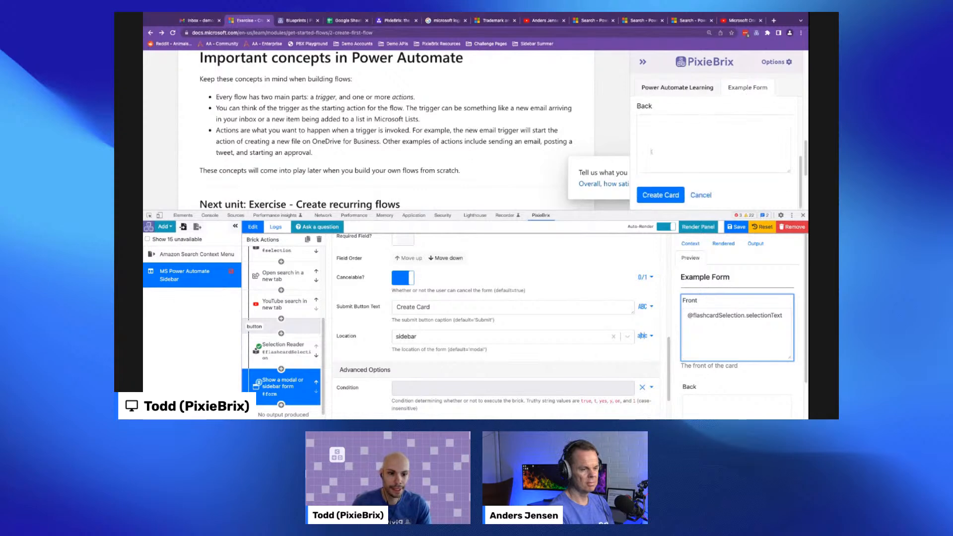
pyautogui.scroll(-3, 309, 112)
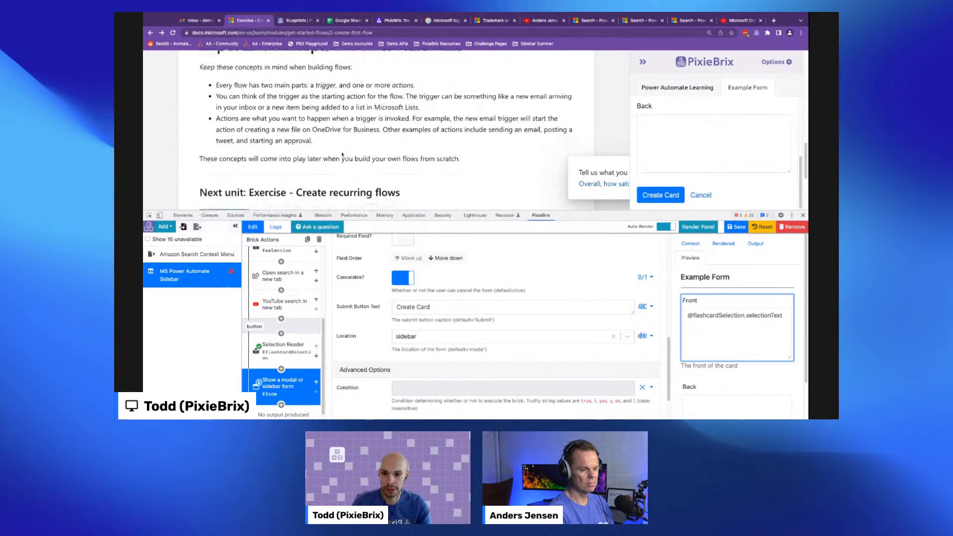
pyautogui.scroll(3, 309, 112)
pyautogui.moveTo(216, 106); pyautogui.dragTo(313, 170)
pyautogui.press('super+c')
pyautogui.scroll(-3, 698, 180)
pyautogui.click(688, 147)
pyautogui.press('super+v')
pyautogui.scroll(3, 685, 145)
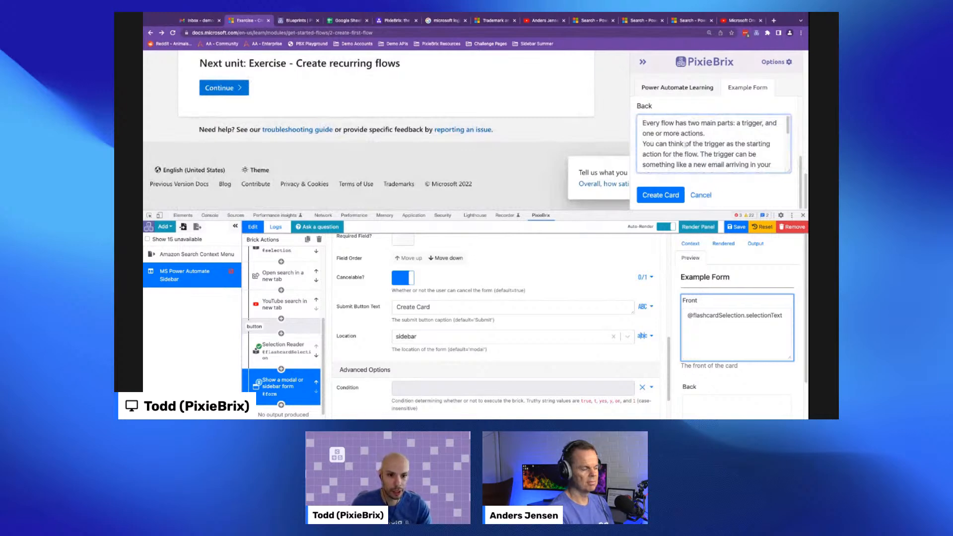
pyautogui.click(660, 195)
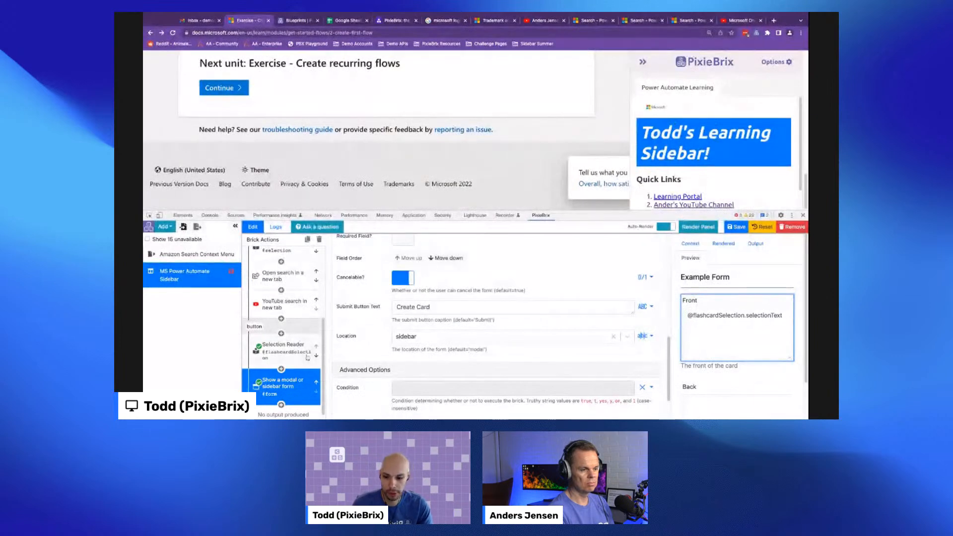
# - Switch to Google Sheets and create a blank spreadsheet named Flashcards
pyautogui.scroll(-1, 307, 342)
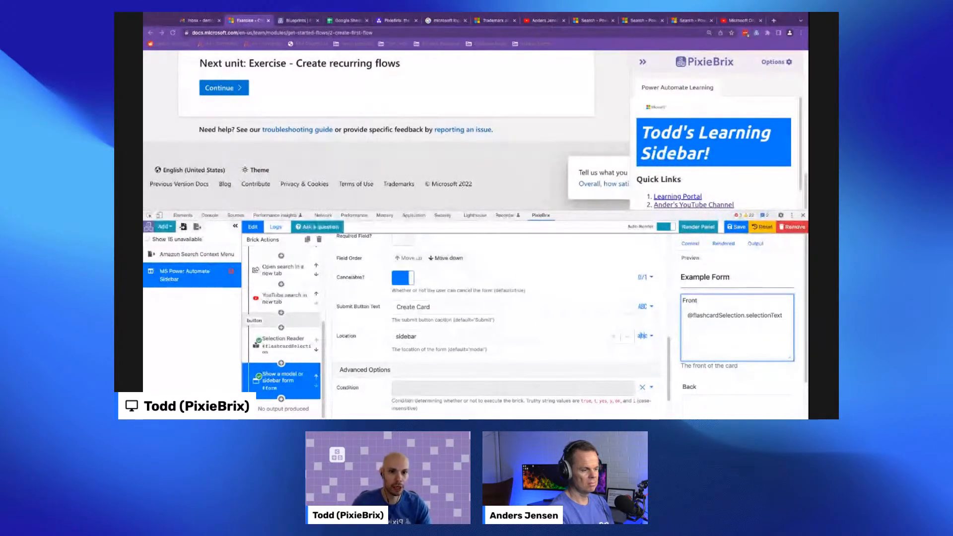
pyautogui.click(350, 20)
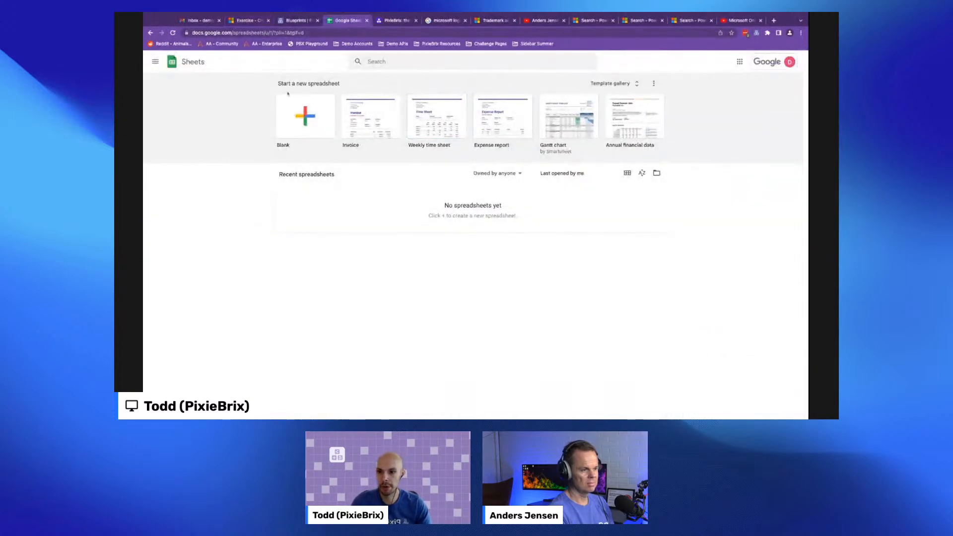
pyautogui.click(277, 125)
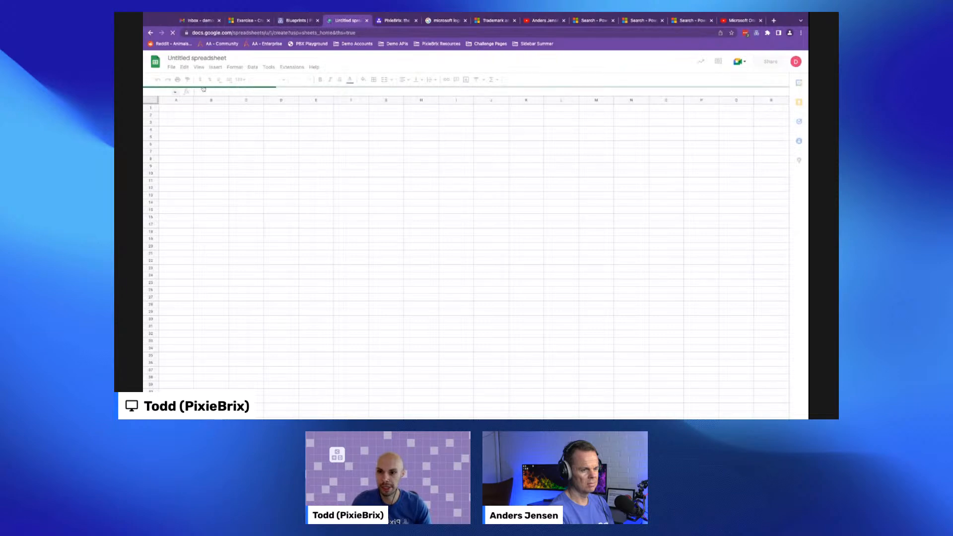
pyautogui.click(204, 59)
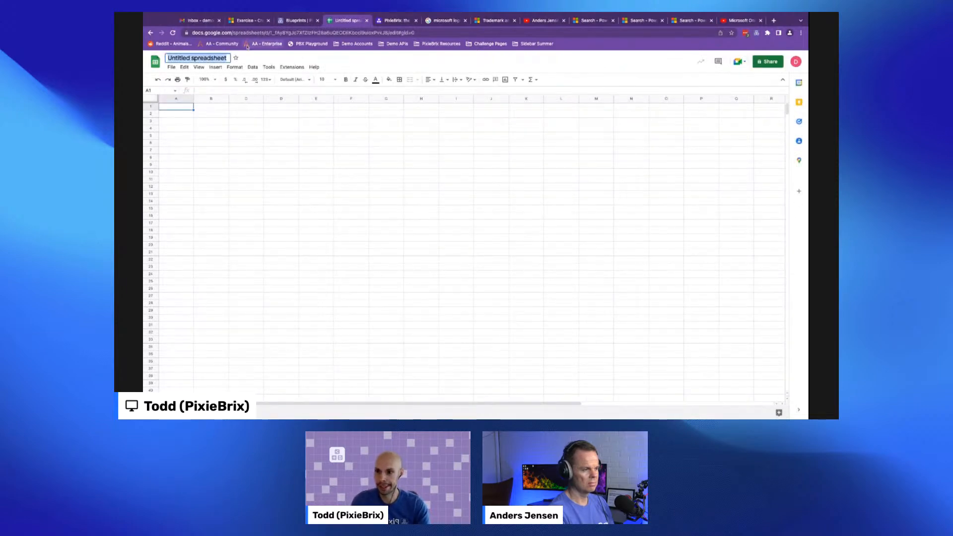
pyautogui.write('Flashcards')
pyautogui.press('Return')
# - Enter the column headers URL, Front and Back in the first row
pyautogui.press('Down')
pyautogui.press('Up')
pyautogui.write('URL')
pyautogui.press('Return')
pyautogui.press('Up')
pyautogui.press('Right')
pyautogui.write('F')
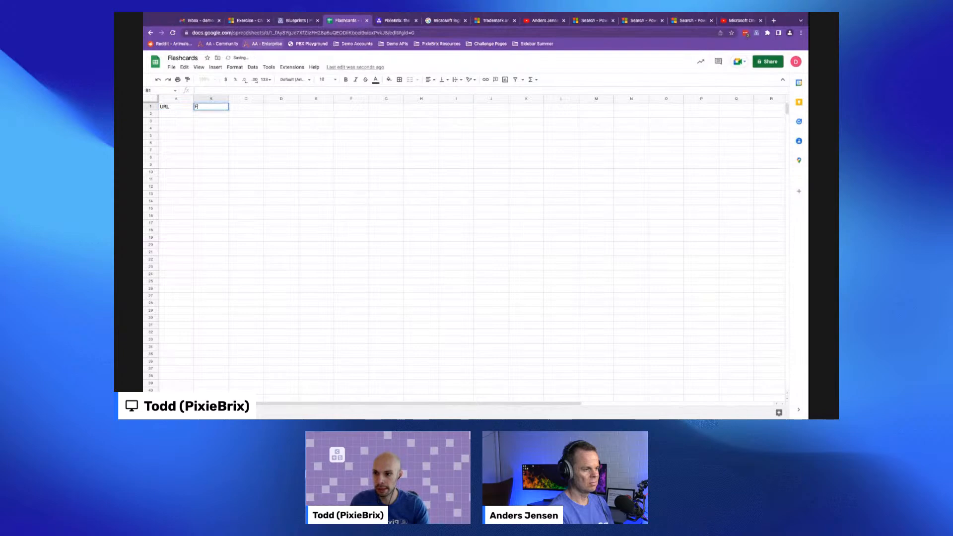
pyautogui.press('Tab')
pyautogui.write('Ba')
pyautogui.press('Return')
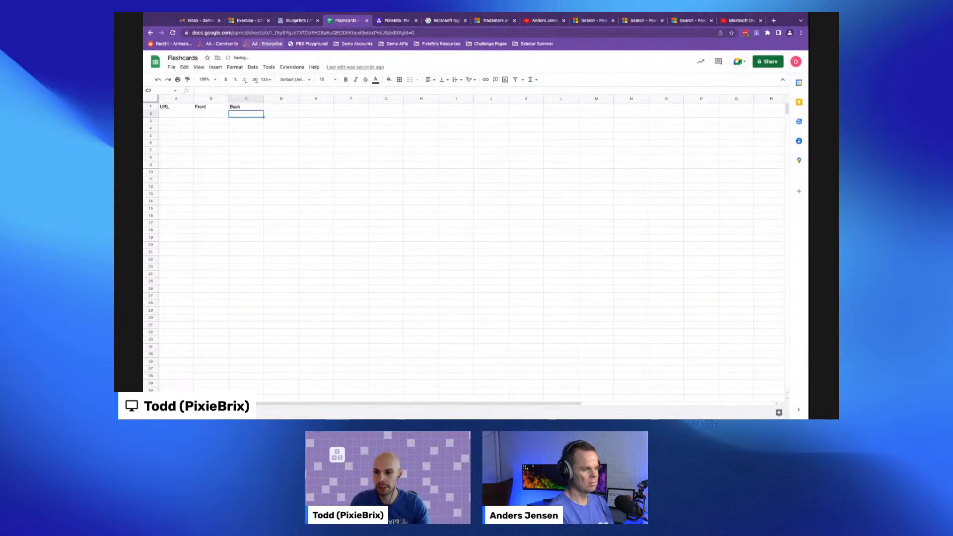
# - Add an Add Google sheet row brick after the form brick
pyautogui.click(244, 23)
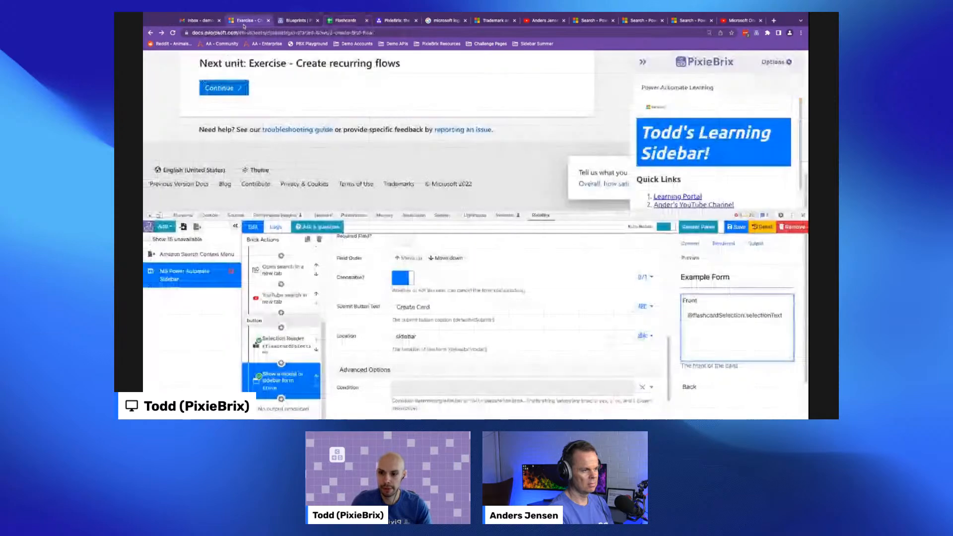
pyautogui.click(281, 399)
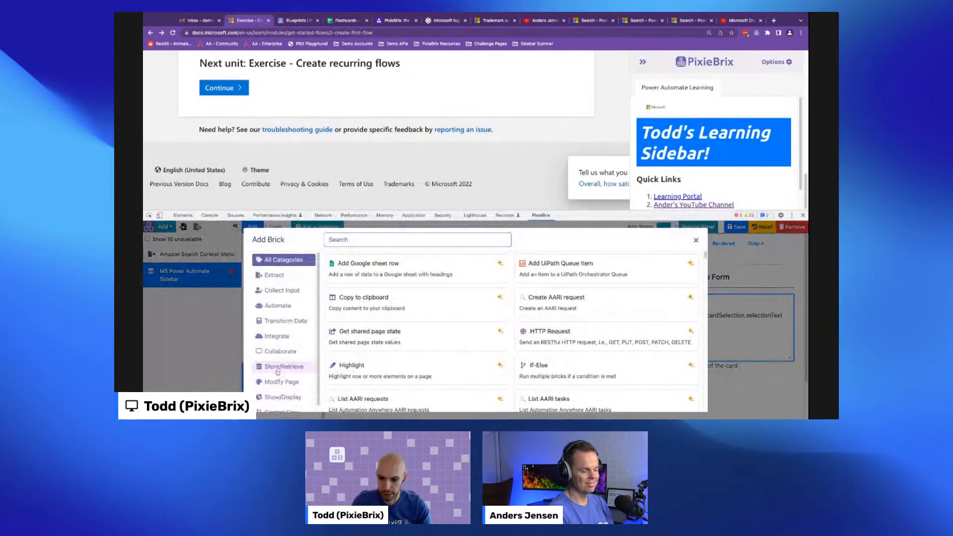
pyautogui.click(286, 366)
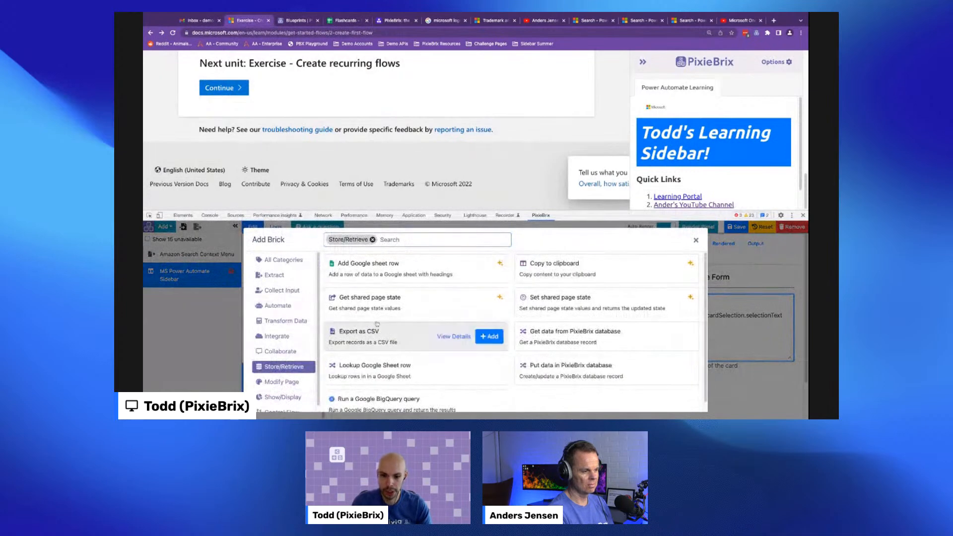
pyautogui.moveTo(386, 264)
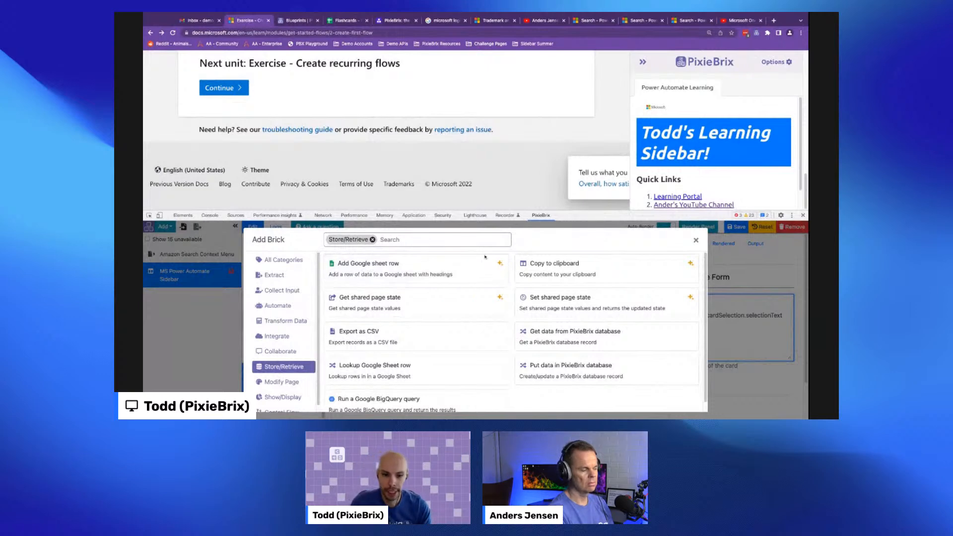
pyautogui.click(488, 269)
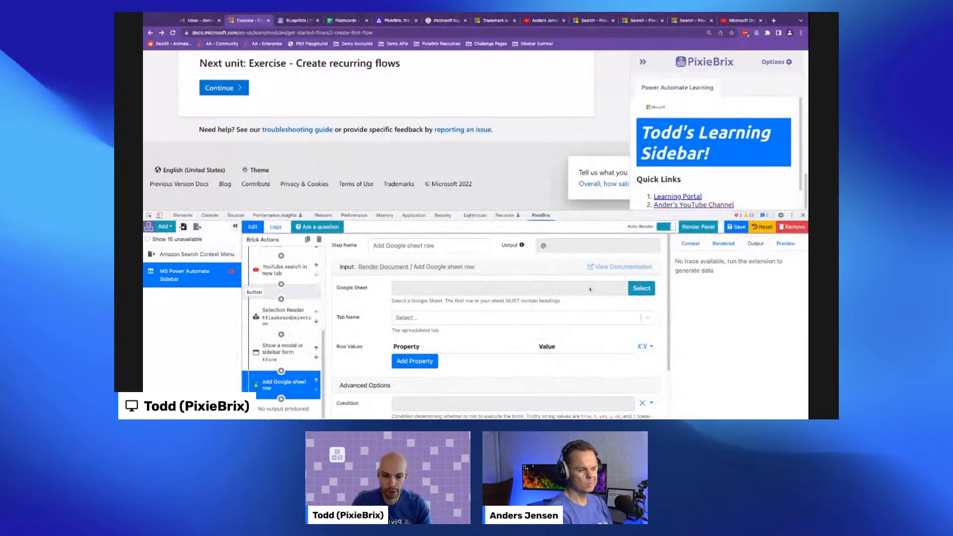
# - Select the Flashcards spreadsheet and the Sheet1 tab for the Google sheet row brick
pyautogui.click(641, 287)
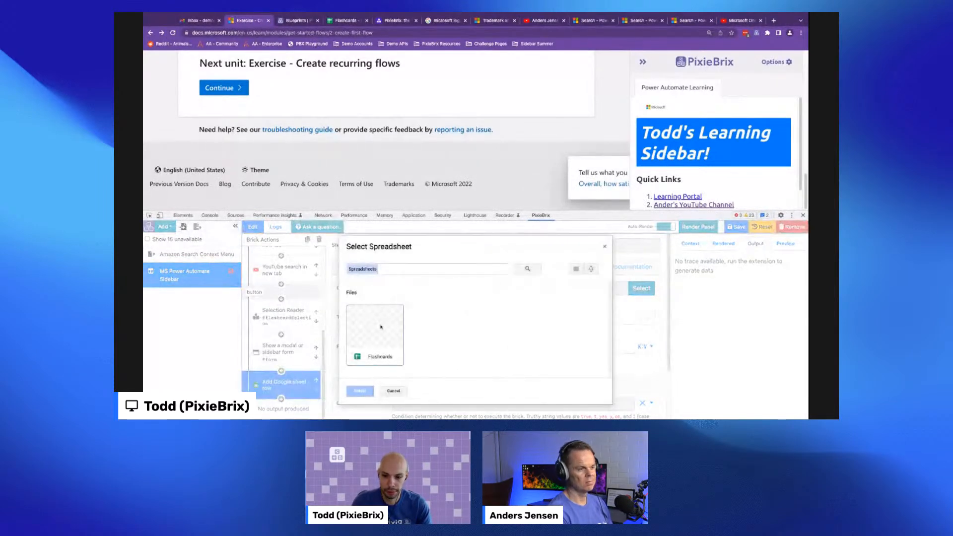
pyautogui.doubleClick(381, 325)
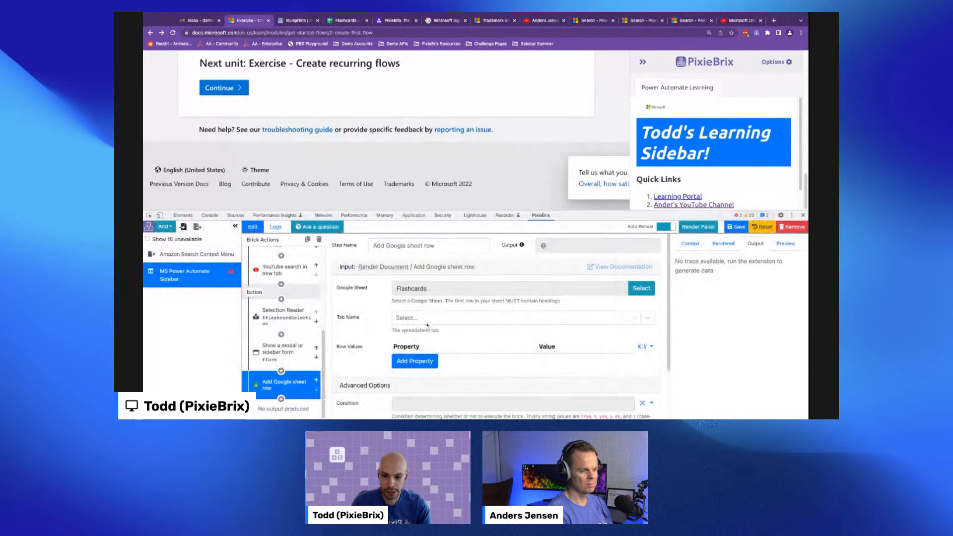
pyautogui.click(426, 318)
pyautogui.click(406, 337)
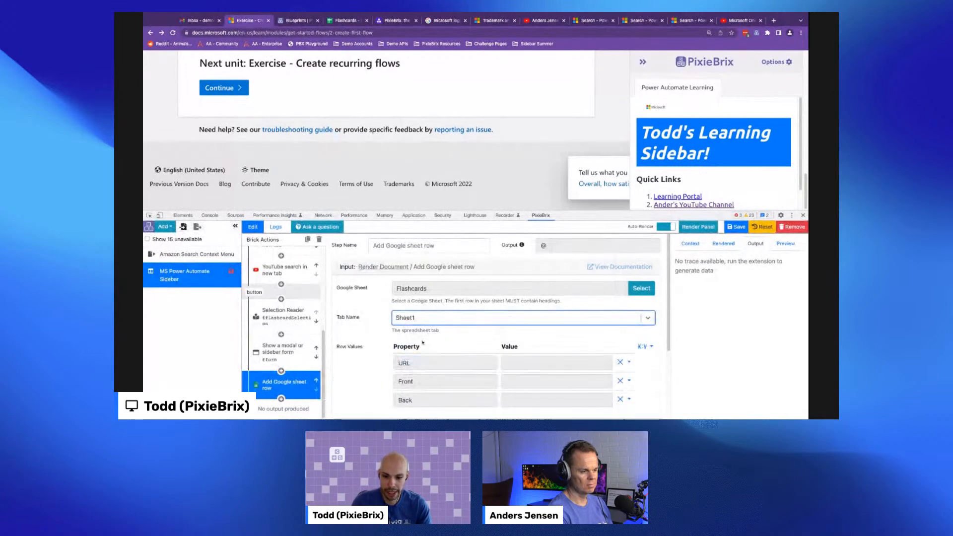
pyautogui.scroll(-1, 518, 357)
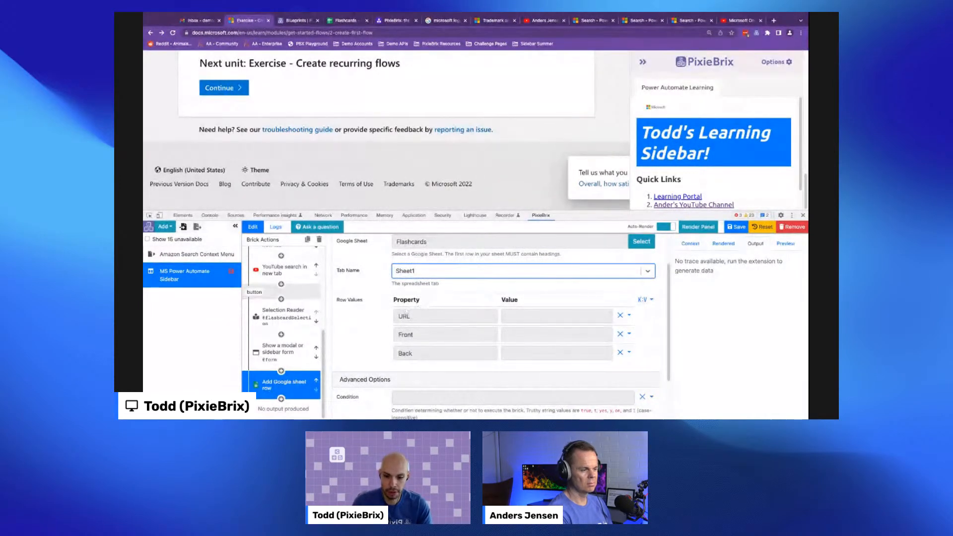
pyautogui.scroll(2, 318, 308)
pyautogui.click(289, 269)
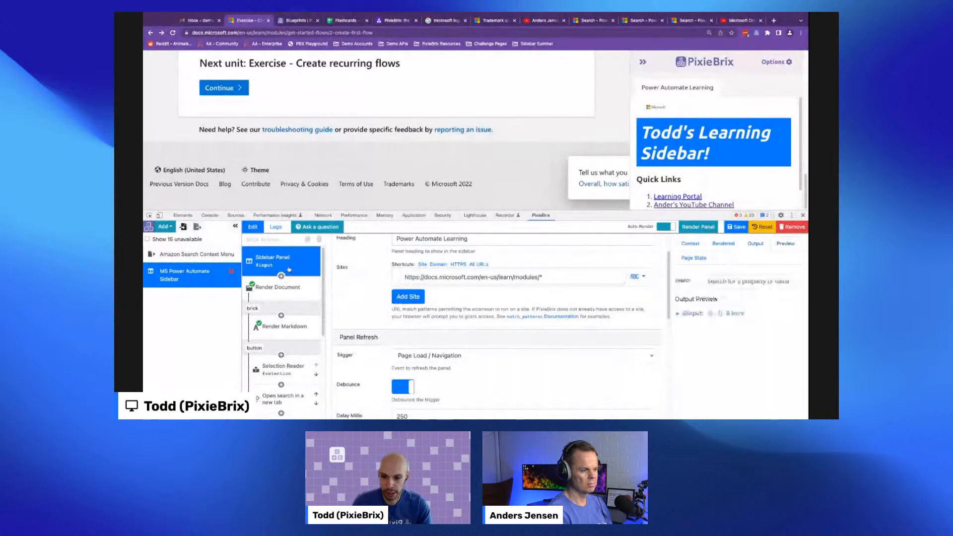
pyautogui.click(696, 314)
pyautogui.scroll(-3, 703, 339)
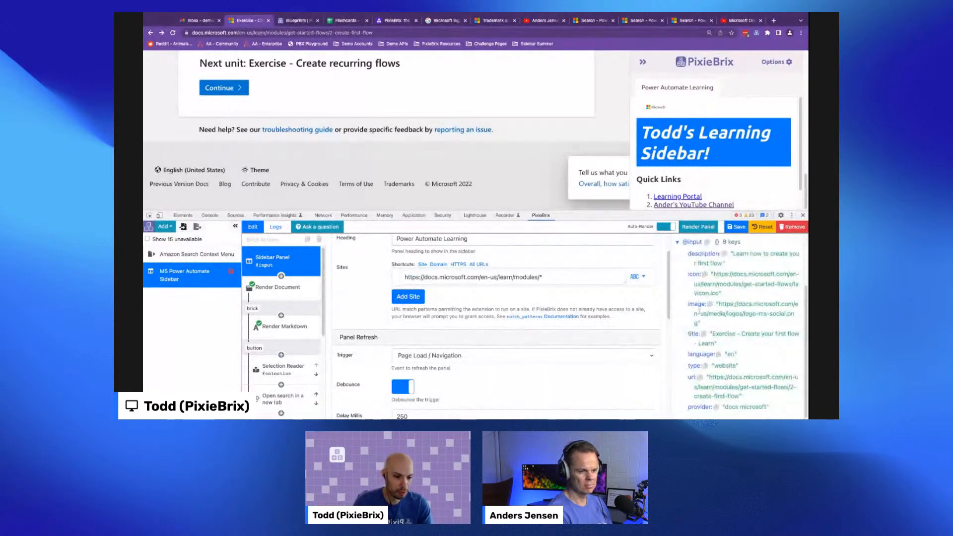
pyautogui.click(701, 379)
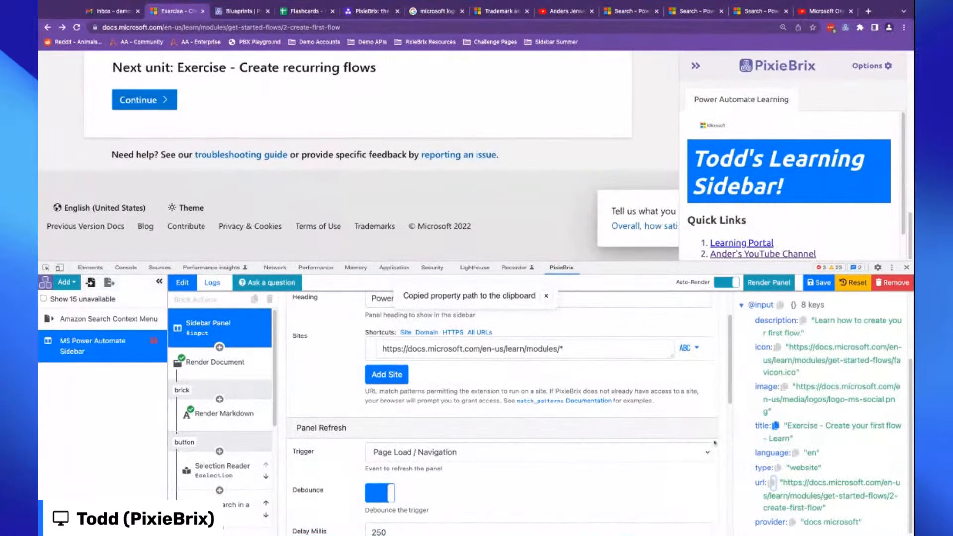
pyautogui.scroll(-5, 223, 407)
pyautogui.click(224, 489)
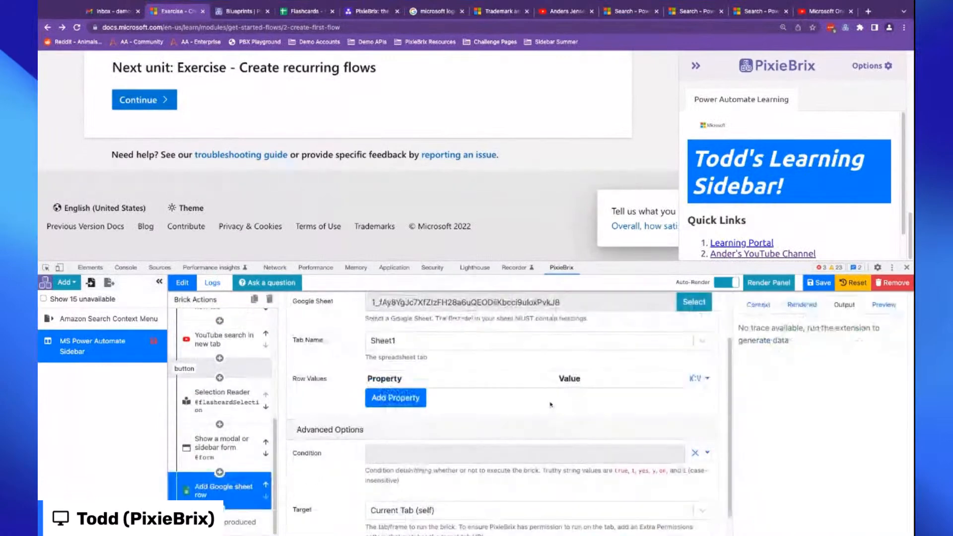
pyautogui.click(541, 400)
pyautogui.hotkey('ctrl', 'v')
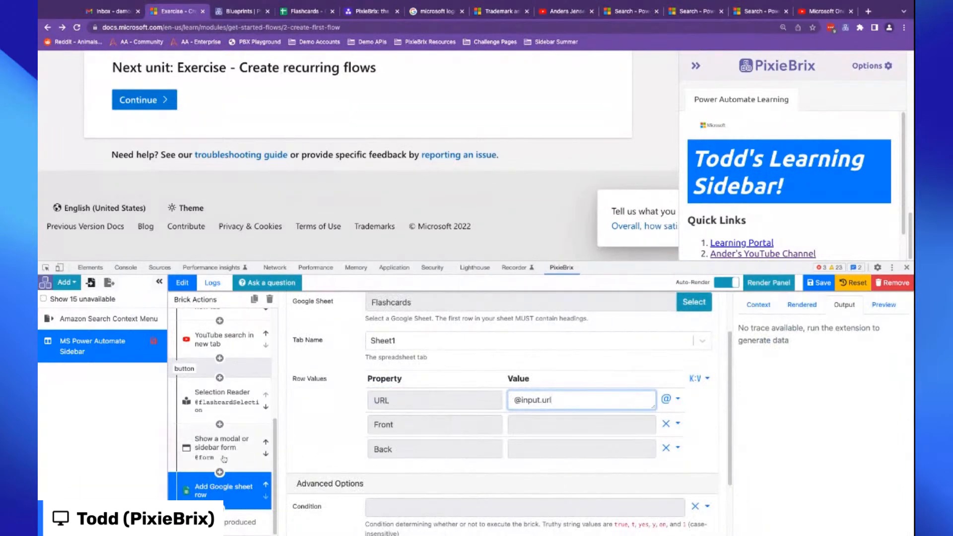
pyautogui.click(221, 456)
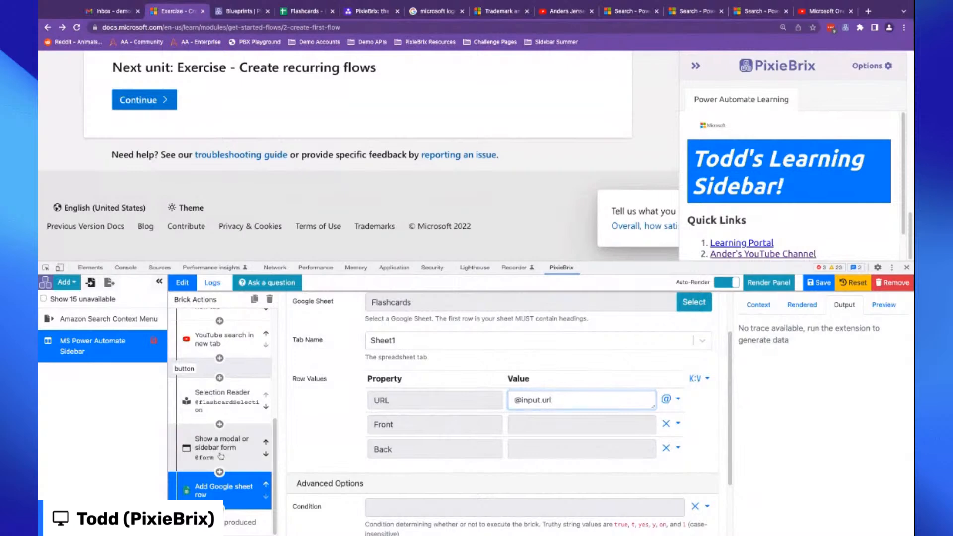
pyautogui.click(842, 307)
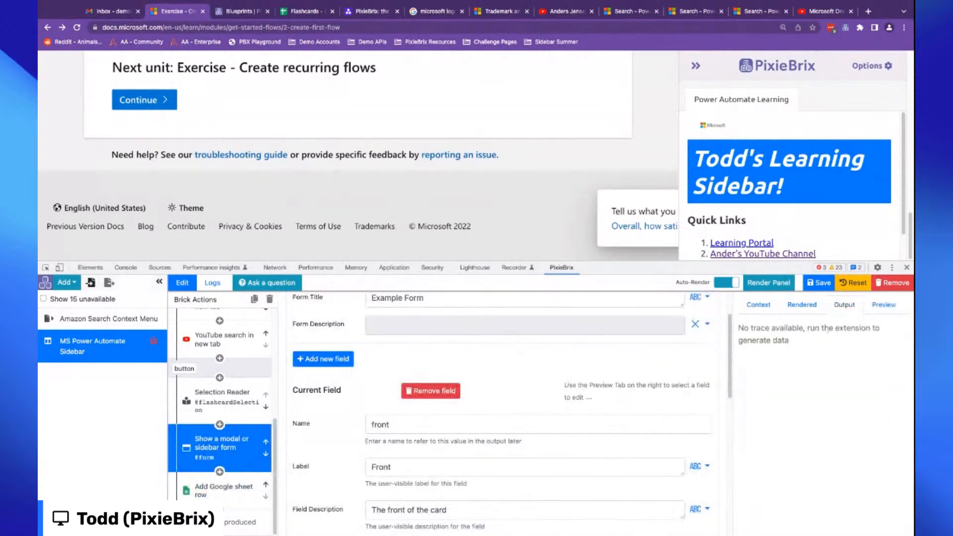
pyautogui.scroll(-3, 466, 419)
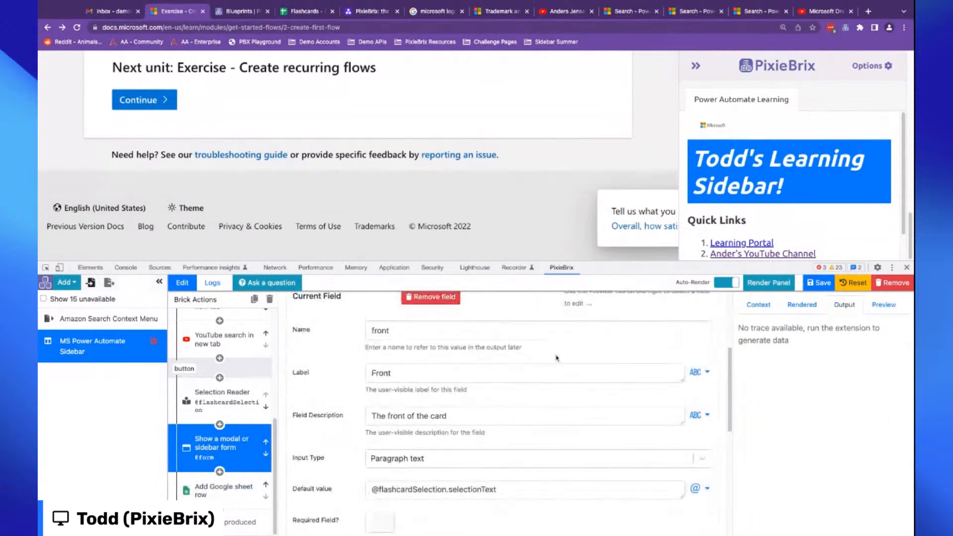
pyautogui.scroll(4, 592, 322)
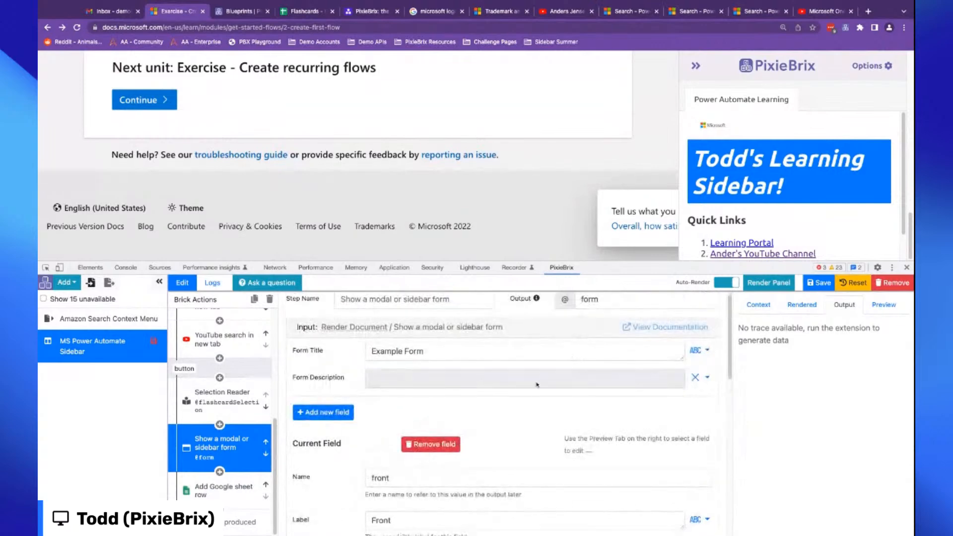
pyautogui.scroll(-2, 384, 414)
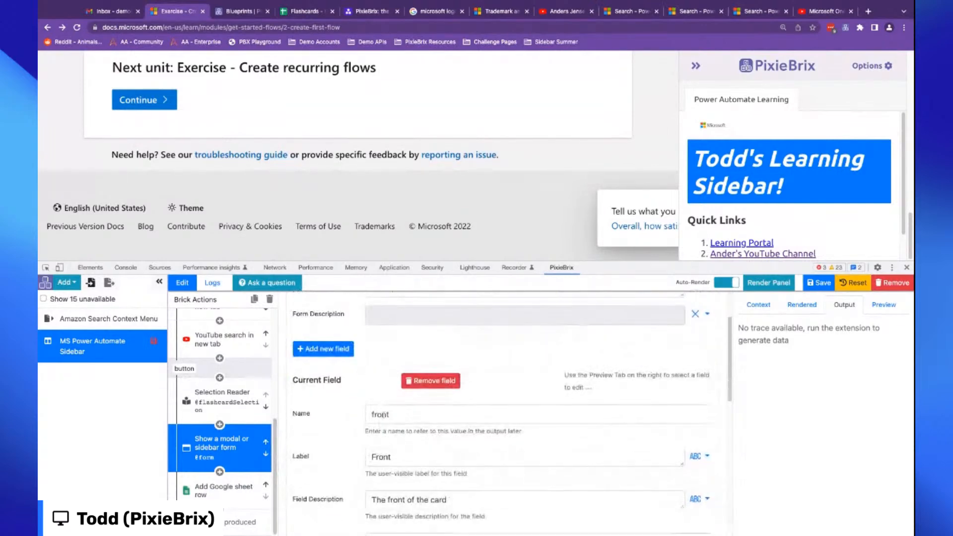
pyautogui.click(208, 490)
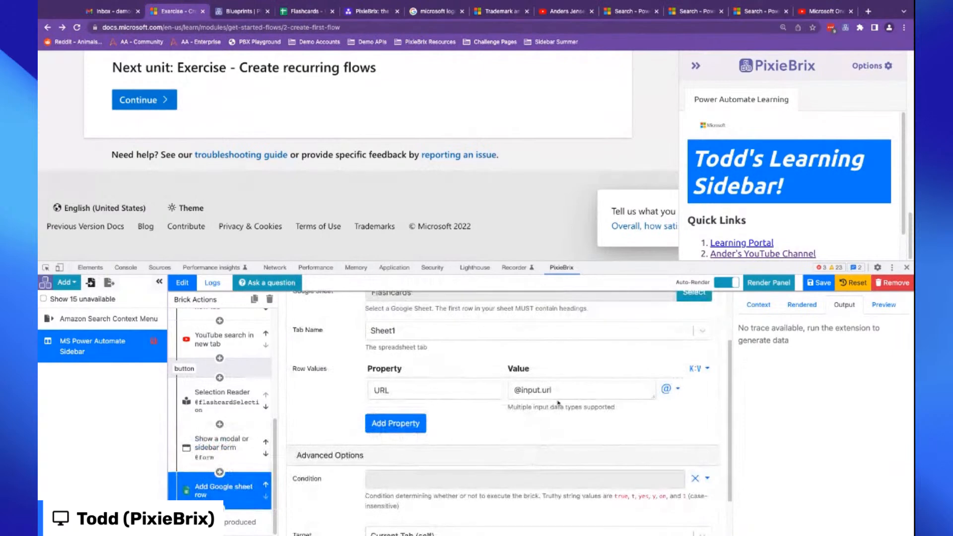
pyautogui.click(546, 412)
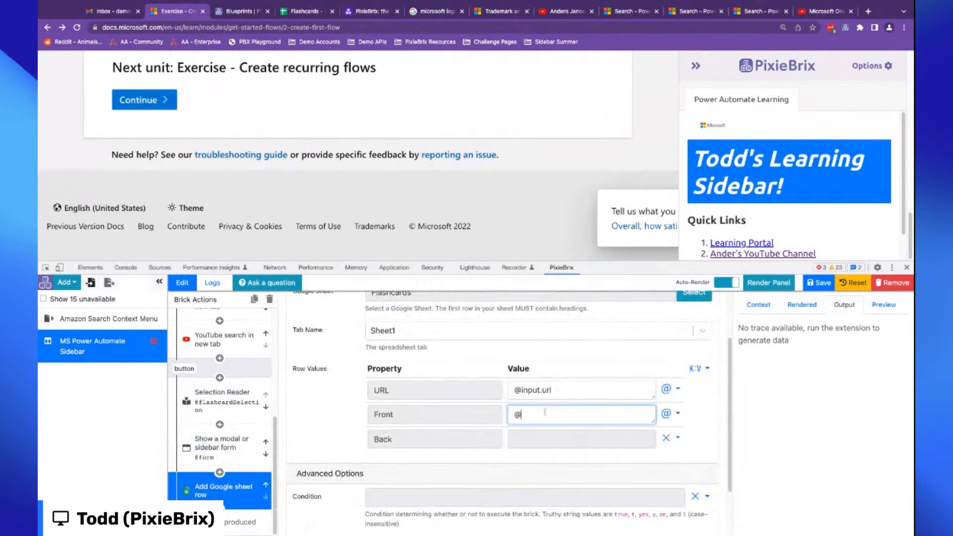
pyautogui.click(543, 437)
pyautogui.write('@form.back')
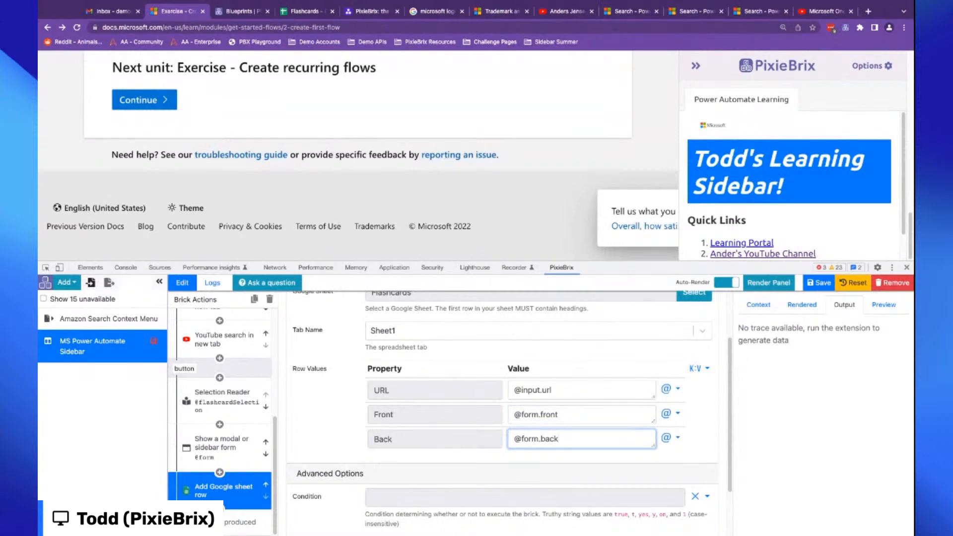
# - Add a Show Confetti brick after the Add Google sheet row brick
pyautogui.click(219, 510)
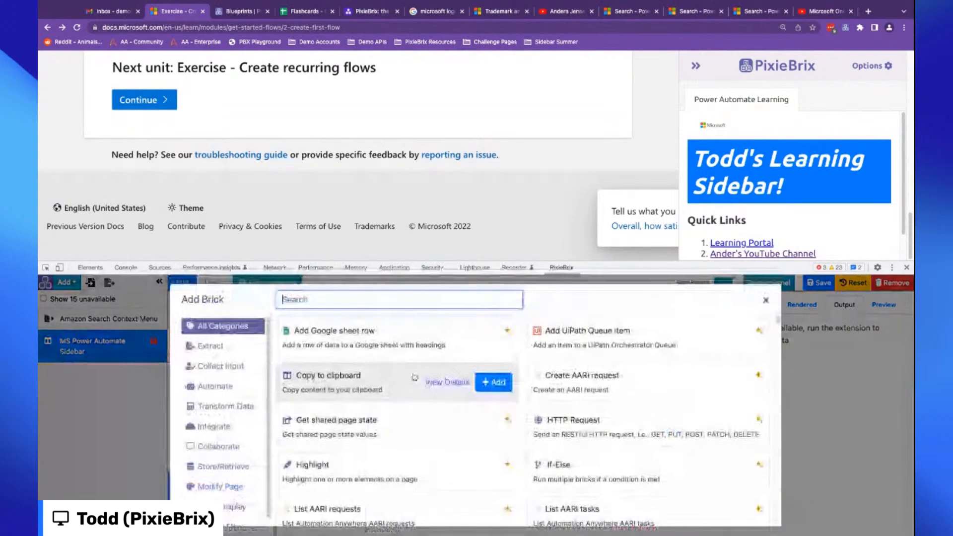
pyautogui.write('conf')
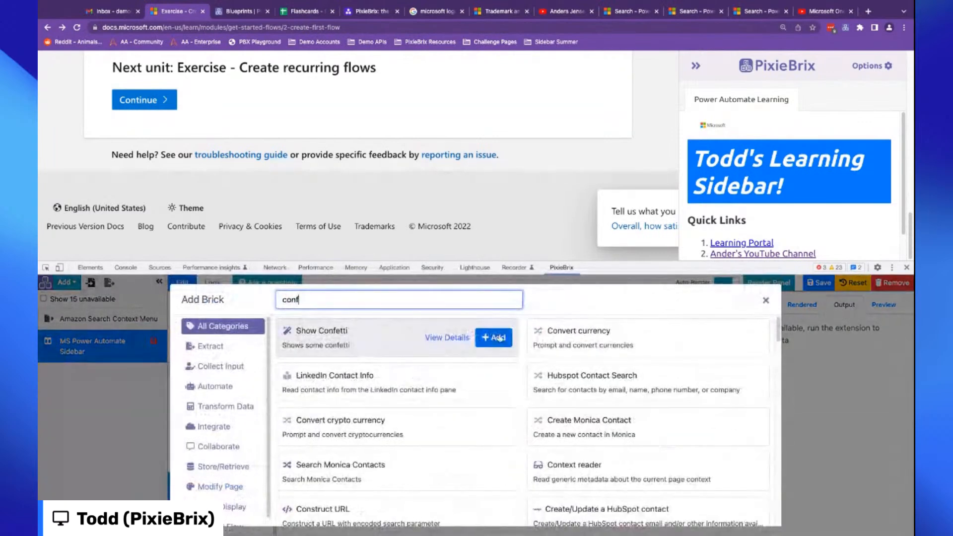
pyautogui.click(494, 337)
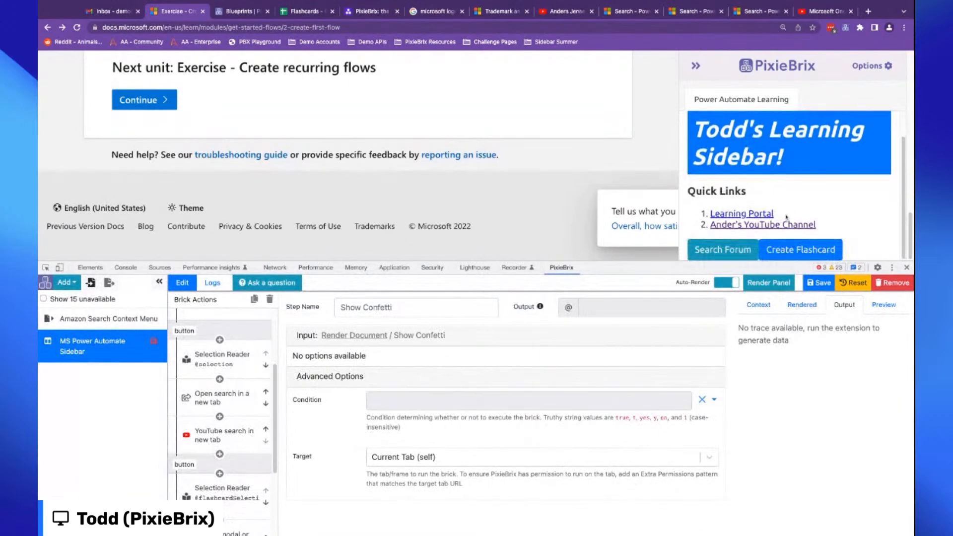
# - Select the text Microsoft OneDrive for Business account on the Learn page and open the Create Flashcard form
pyautogui.scroll(-5, 250, 405)
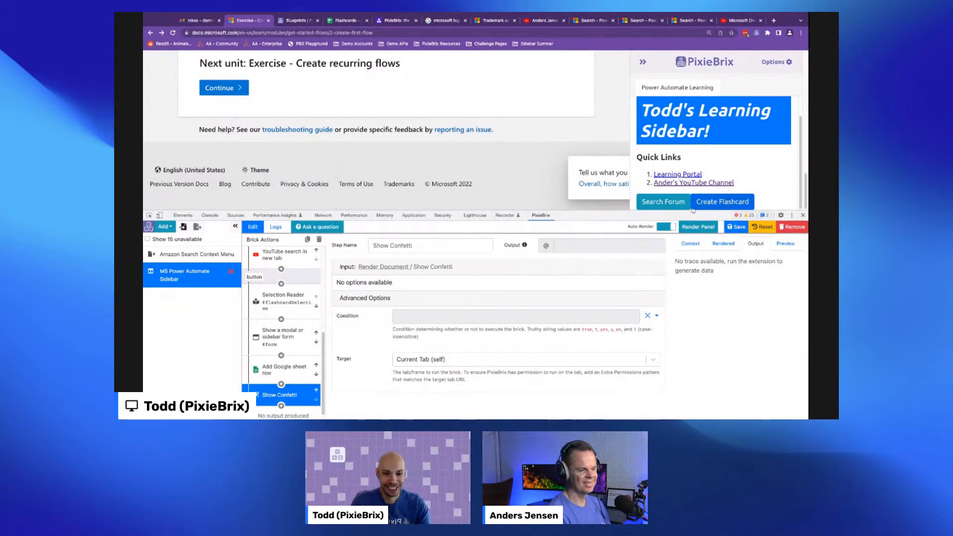
pyautogui.scroll(10, 449, 180)
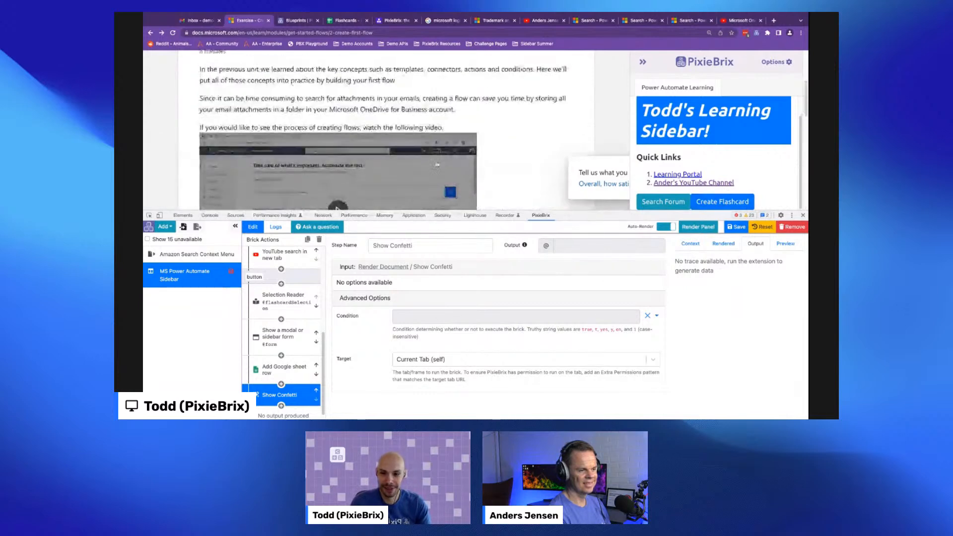
pyautogui.moveTo(329, 109); pyautogui.dragTo(453, 110)
pyautogui.click(694, 200)
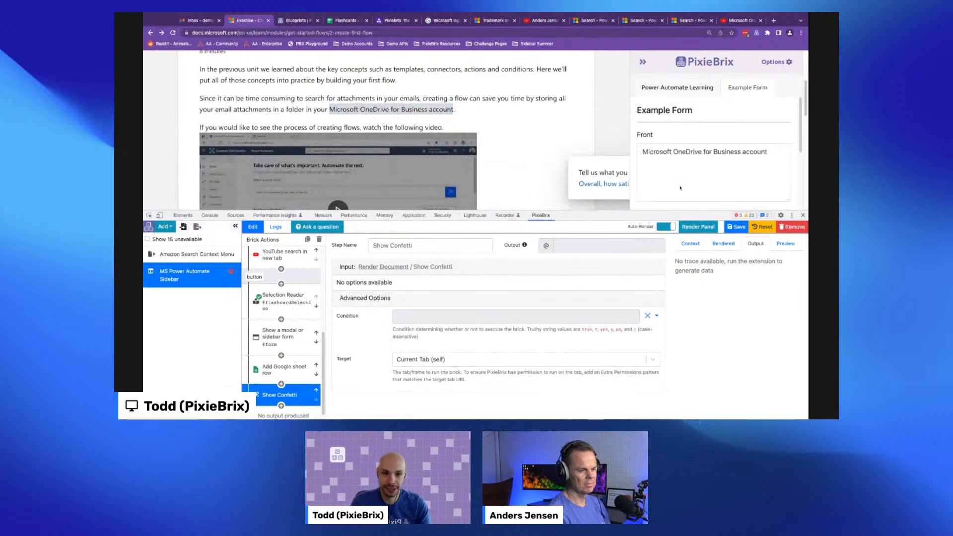
# - Enter Hello from PixieBrix as the card's back and create the card
pyautogui.scroll(-3, 665, 154)
pyautogui.click(675, 151)
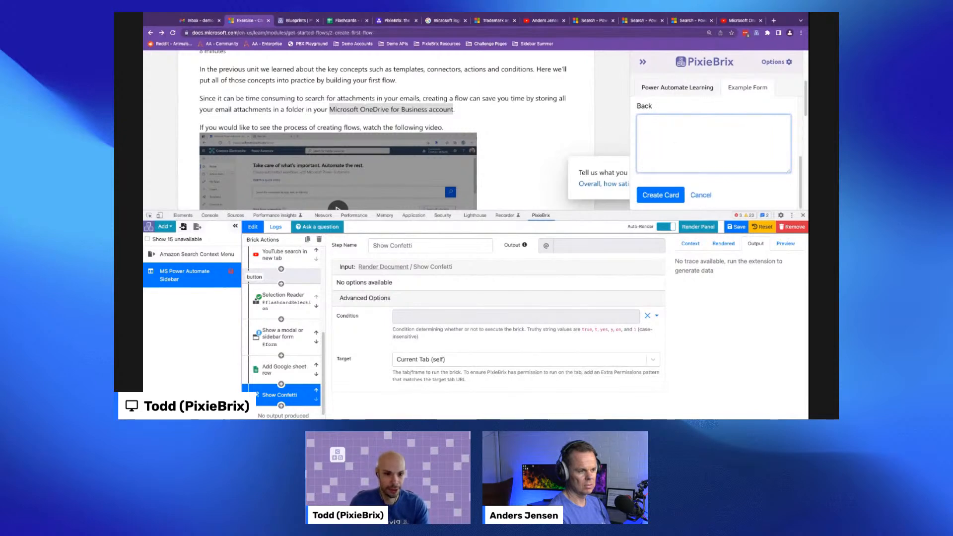
pyautogui.write('Hello from PixieBrix')
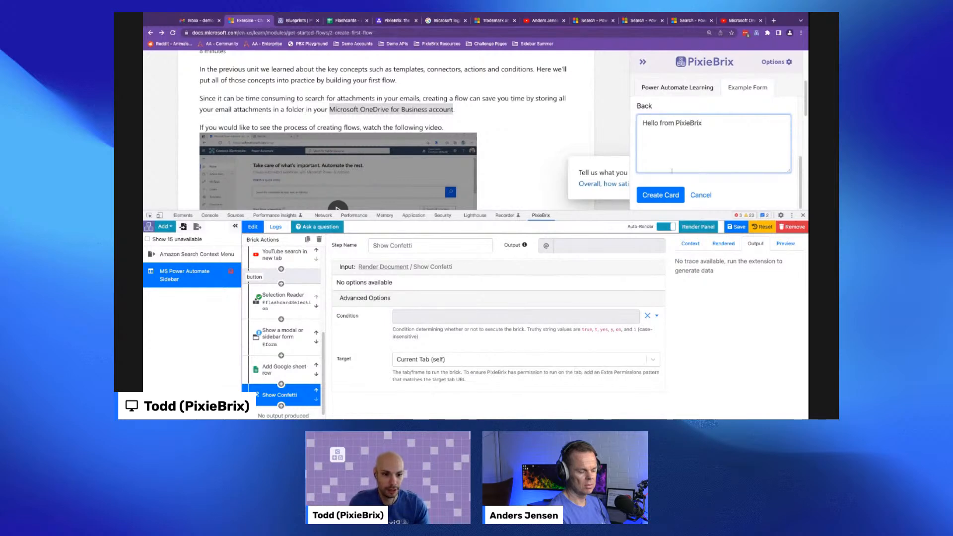
pyautogui.click(661, 194)
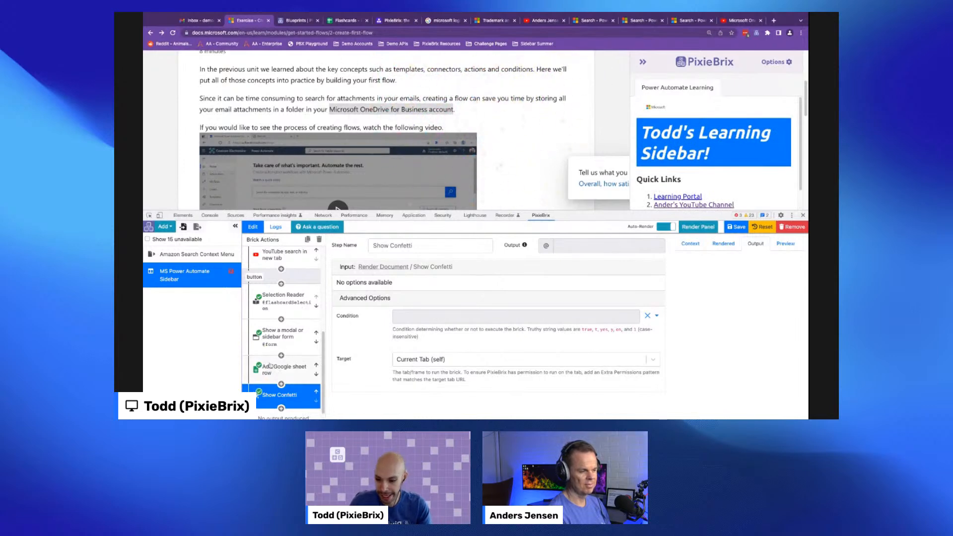
# - Switch to the Flashcards spreadsheet and widen columns A to C to show the new row
pyautogui.click(342, 21)
pyautogui.moveTo(183, 101); pyautogui.dragTo(246, 99)
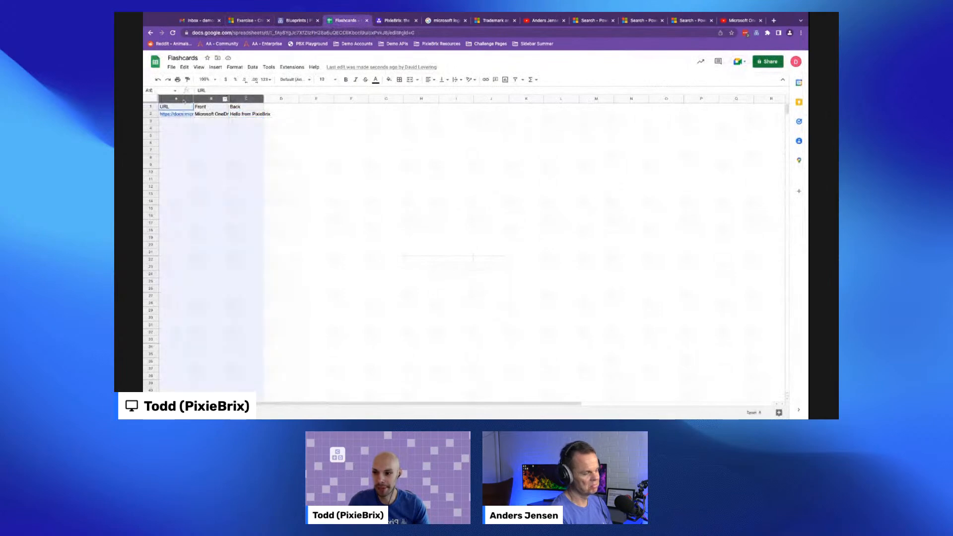
pyautogui.doubleClick(229, 98)
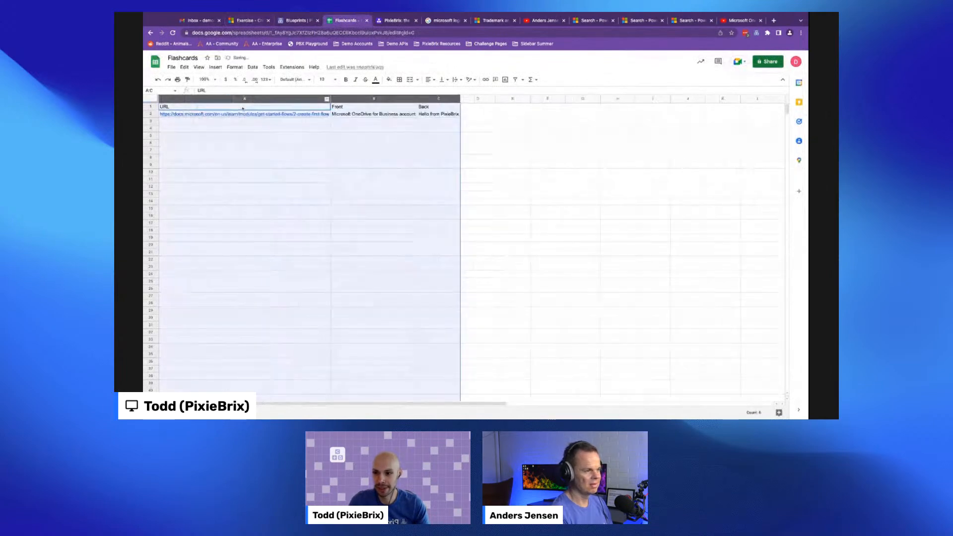
pyautogui.click(354, 115)
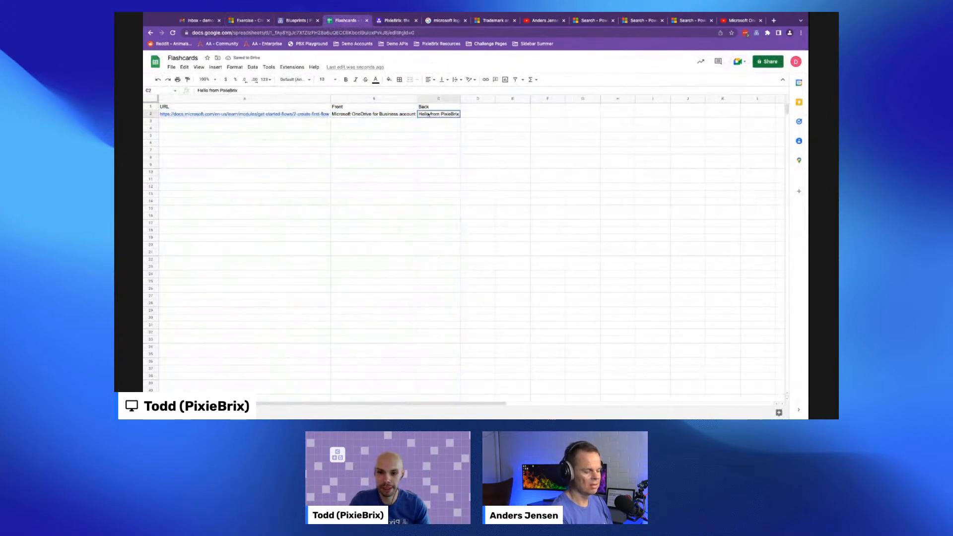
pyautogui.click(438, 114)
pyautogui.moveTo(459, 98); pyautogui.dragTo(523, 99)
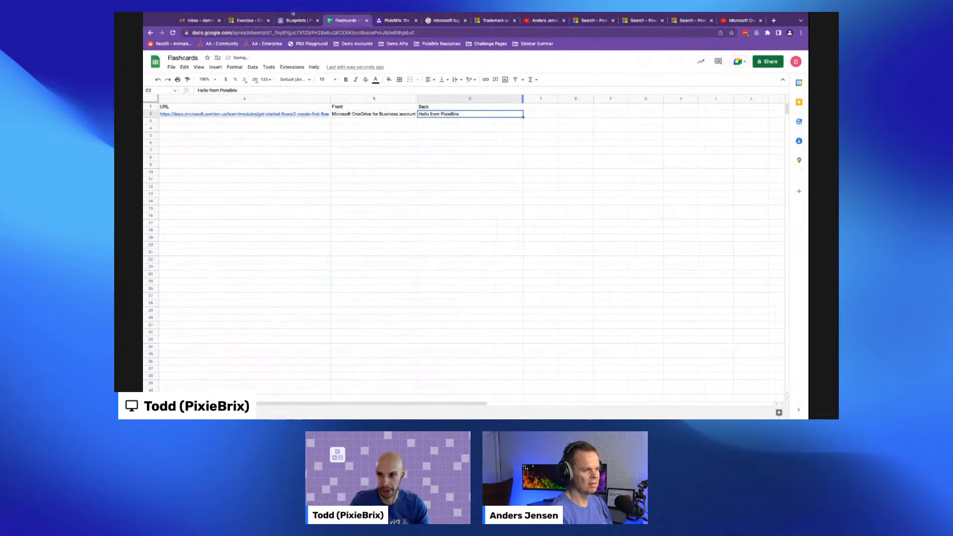
# - Return to the Microsoft Learn tab and save the extension
pyautogui.click(278, 21)
pyautogui.click(248, 20)
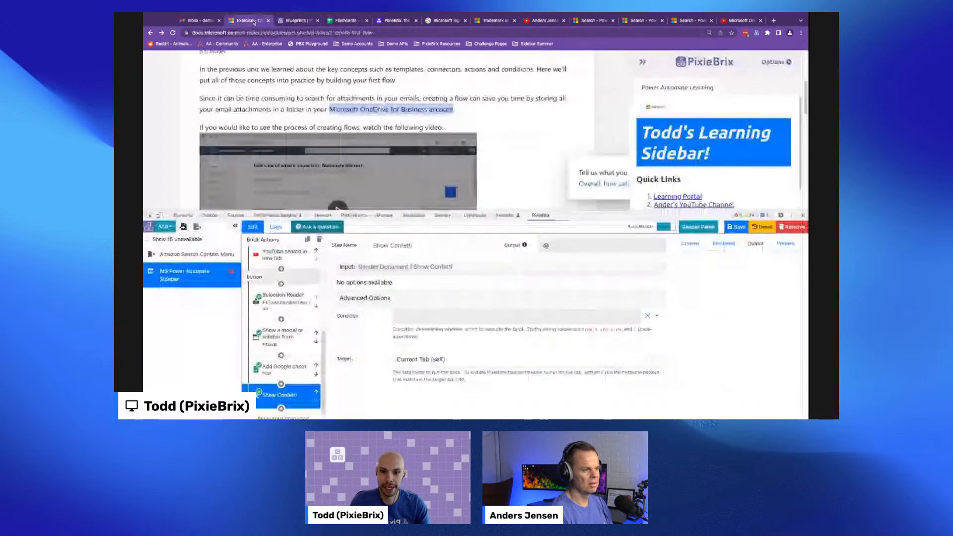
pyautogui.moveTo(672, 212); pyautogui.dragTo(673, 217)
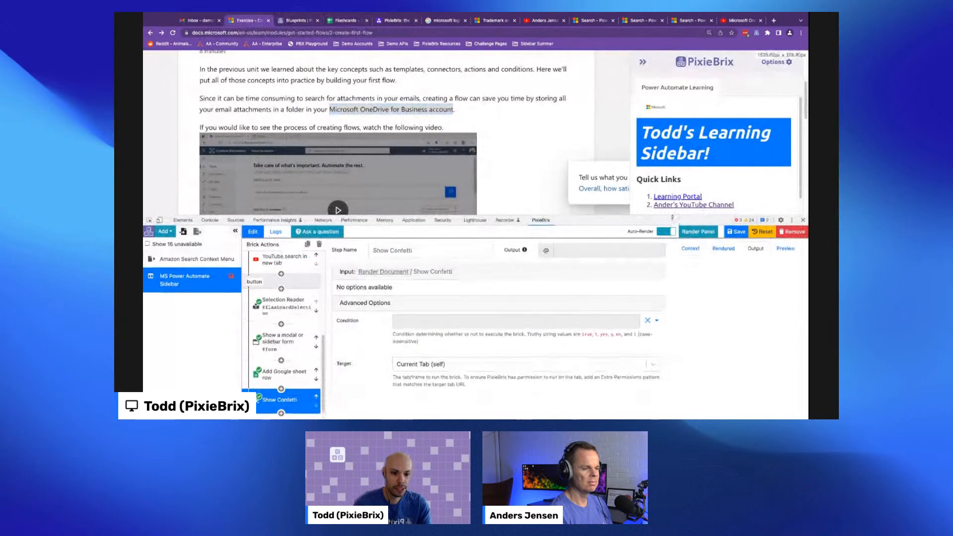
pyautogui.click(735, 232)
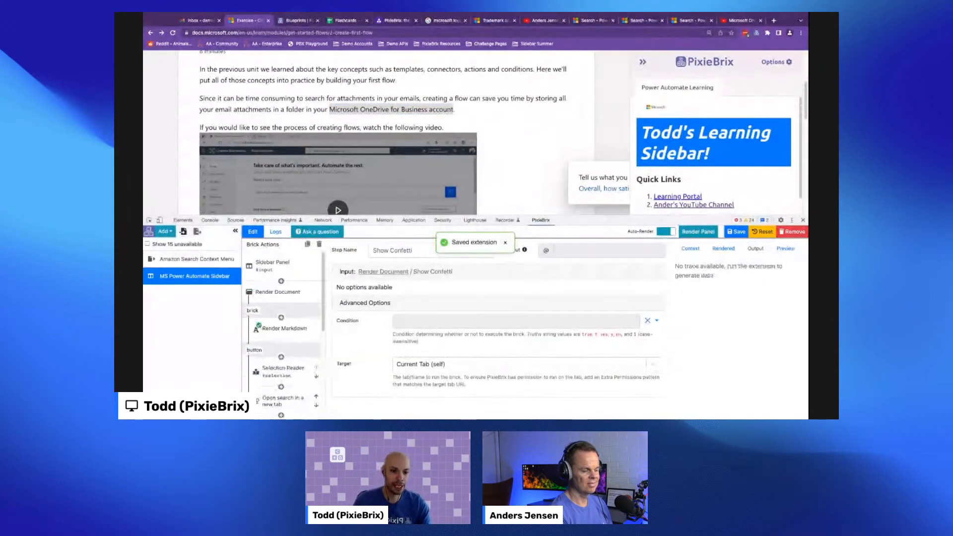
pyautogui.moveTo(628, 217); pyautogui.dragTo(627, 233)
pyautogui.scroll(-2, 377, 144)
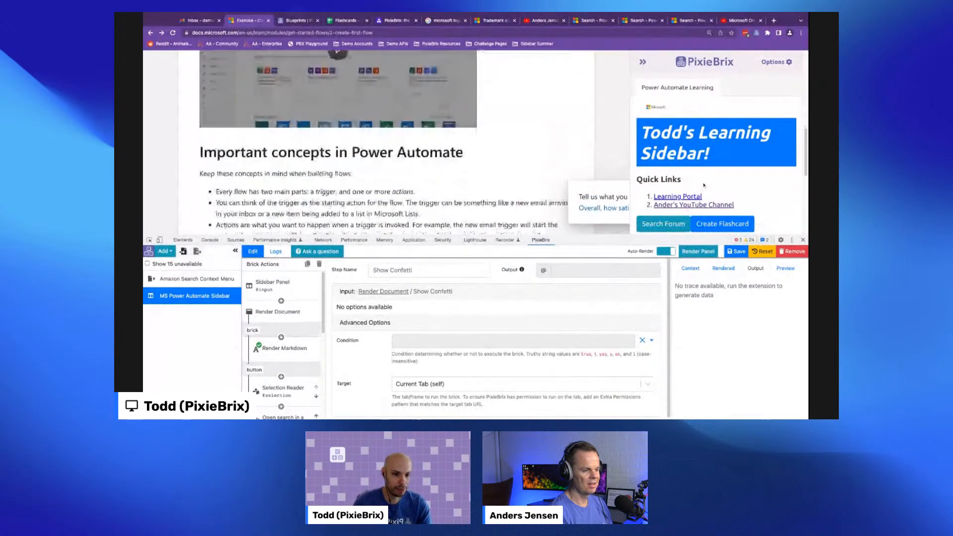
pyautogui.scroll(5, 387, 139)
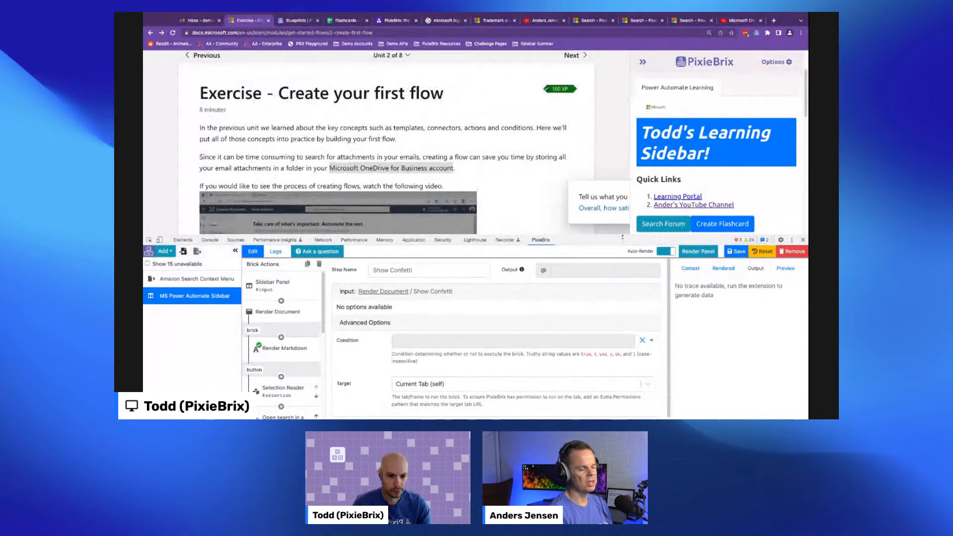
pyautogui.moveTo(622, 237); pyautogui.dragTo(627, 245)
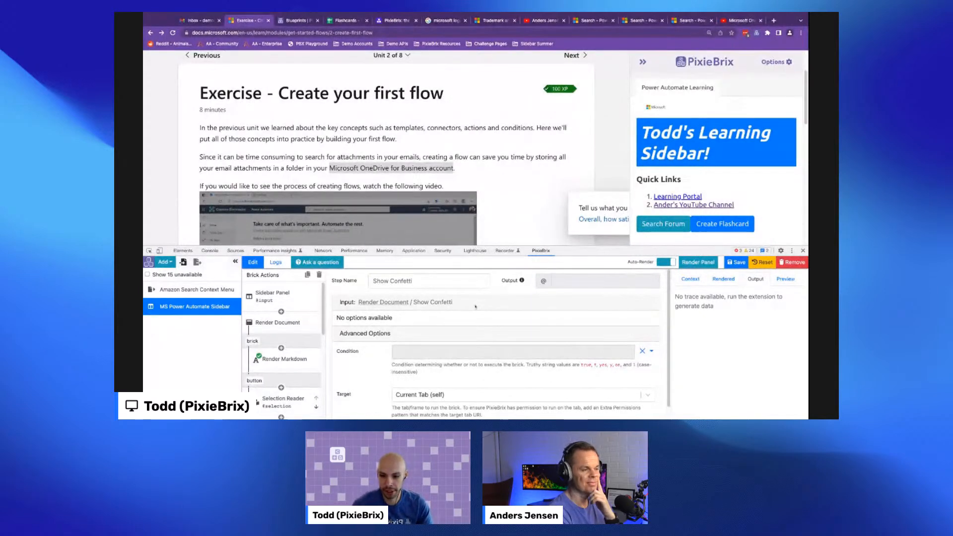
pyautogui.scroll(-1, 364, 357)
pyautogui.scroll(-3, 288, 357)
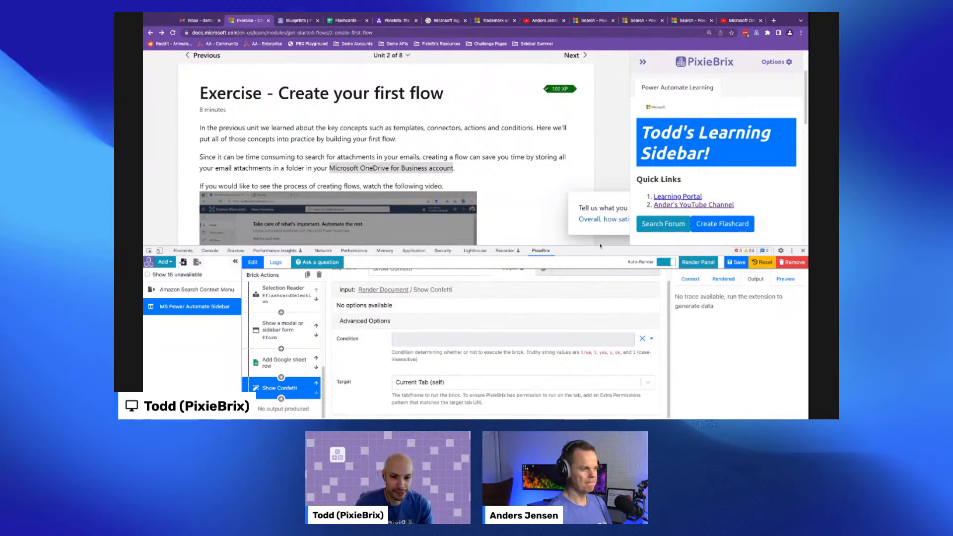
pyautogui.moveTo(599, 247); pyautogui.dragTo(599, 291)
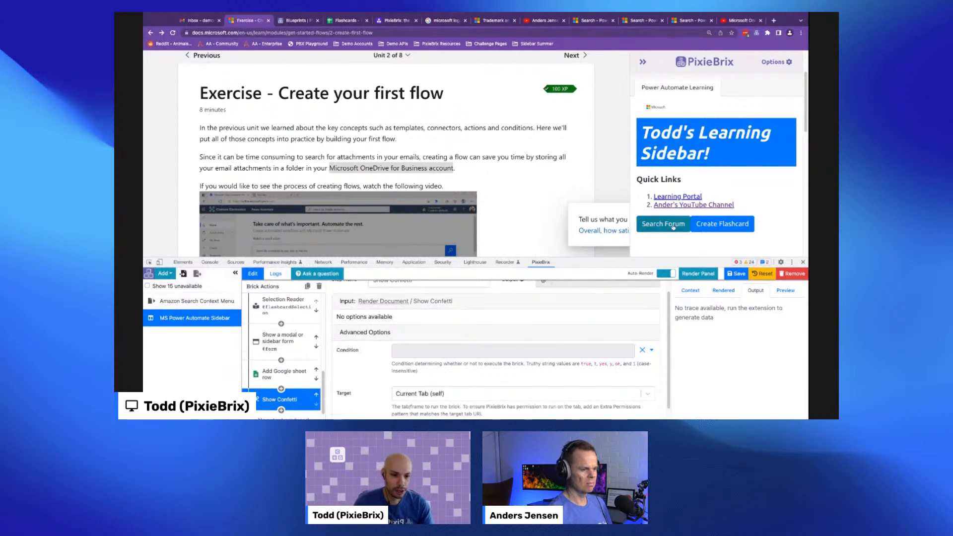
# - Select the text Microsoft OneDrive for Business account on the Learn page
pyautogui.click(332, 167)
pyautogui.moveTo(328, 168); pyautogui.dragTo(444, 168)
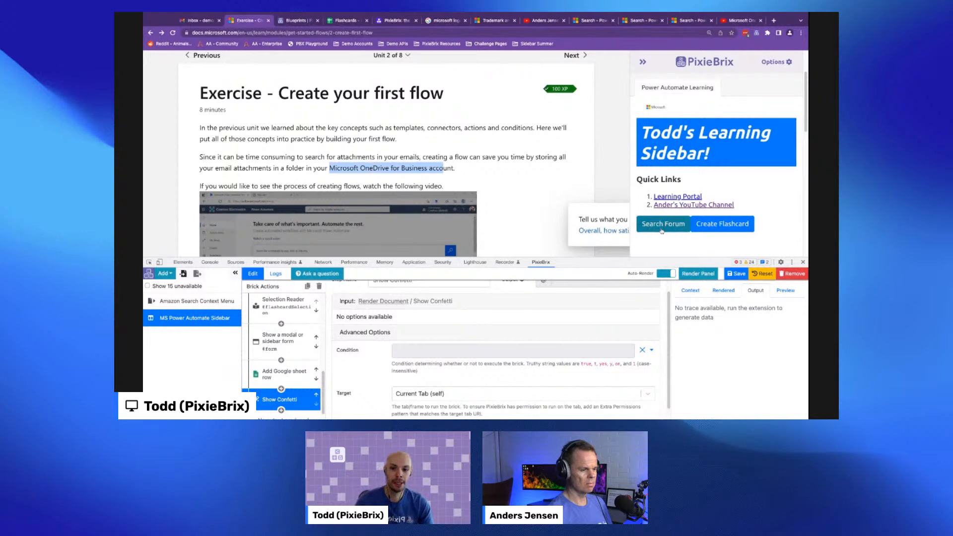
pyautogui.scroll(-4, 742, 199)
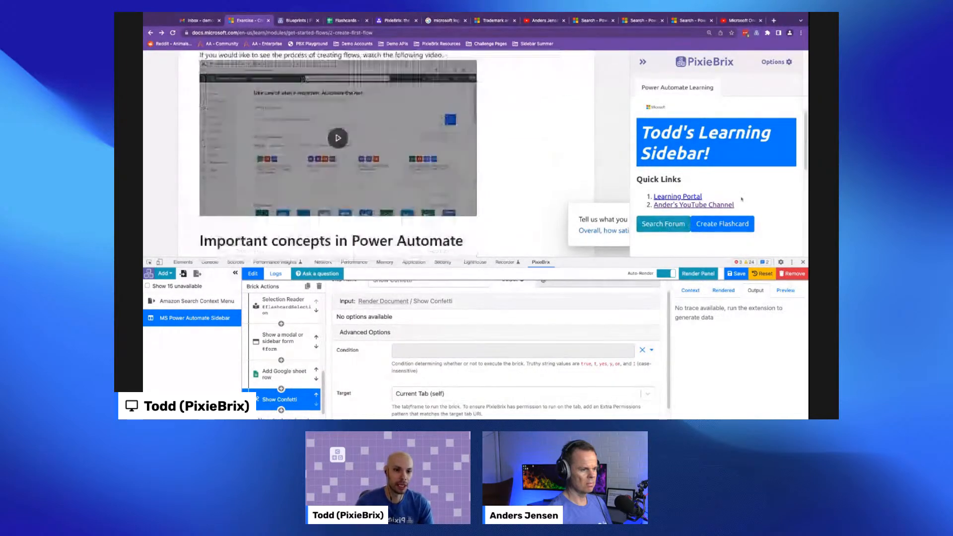
pyautogui.scroll(2, 742, 199)
pyautogui.scroll(2, 576, 192)
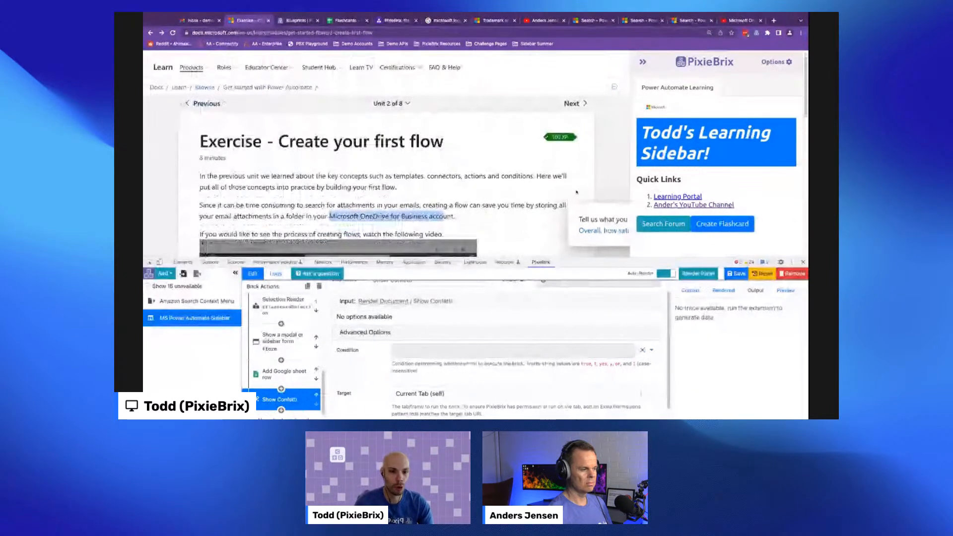
pyautogui.scroll(-1, 621, 208)
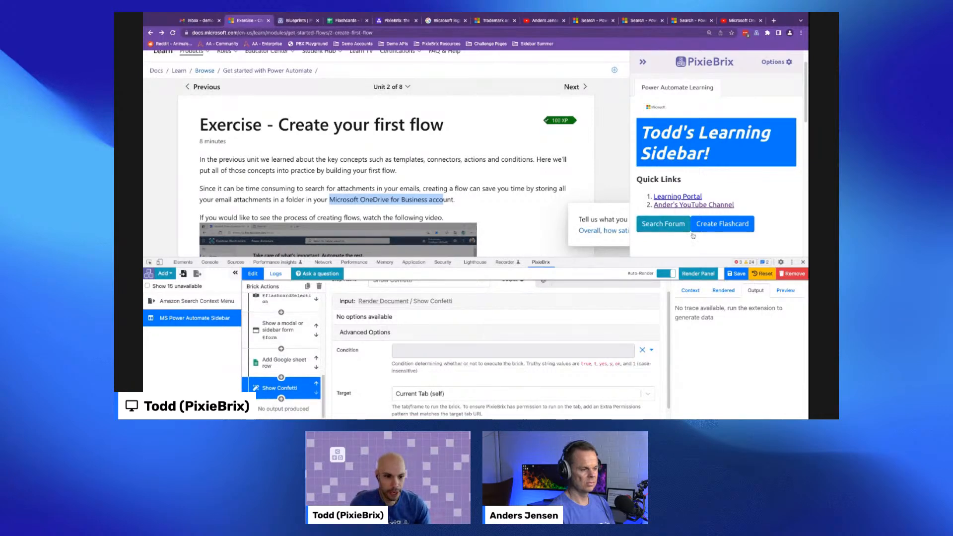
# - Add a Brick element to the empty column below the Search Forum and Create Flashcard buttons in the sidebar document
pyautogui.click(372, 305)
pyautogui.scroll(-2, 744, 339)
pyautogui.scroll(-1, 744, 338)
pyautogui.scroll(4, 774, 335)
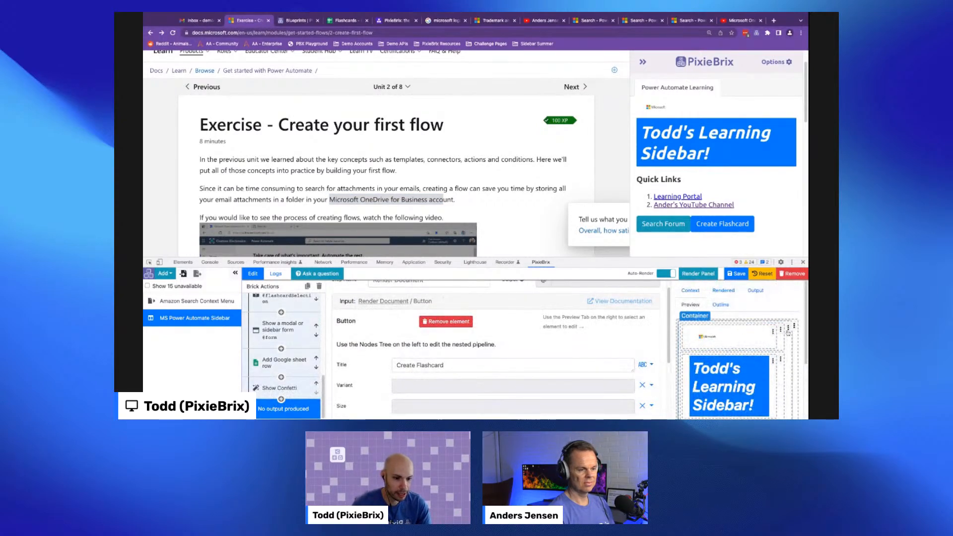
pyautogui.scroll(-3, 754, 367)
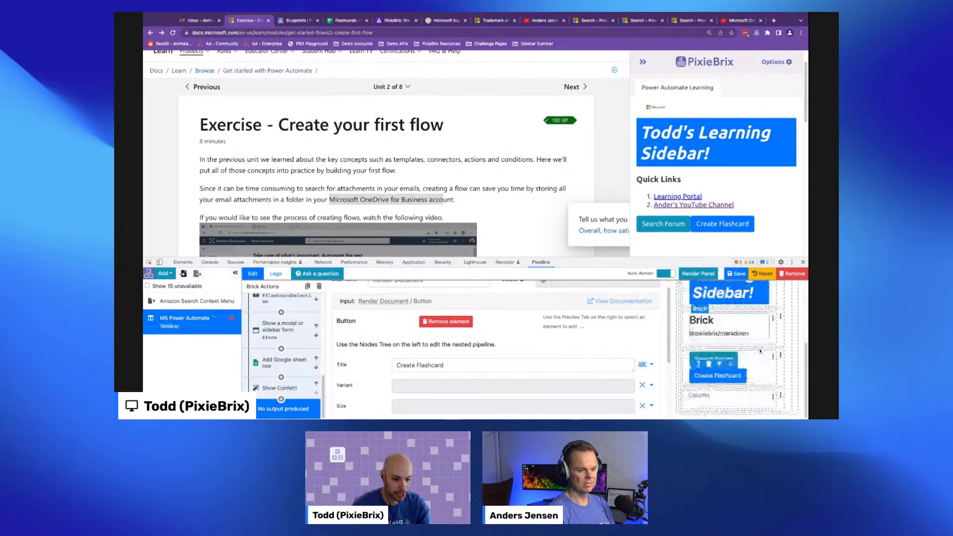
pyautogui.click(764, 398)
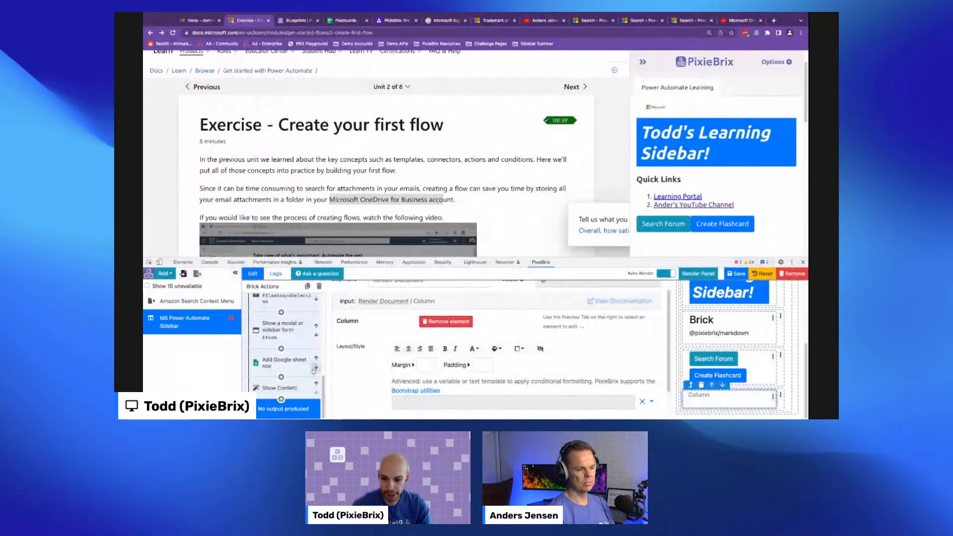
pyautogui.scroll(1, 297, 347)
pyautogui.scroll(3, 297, 347)
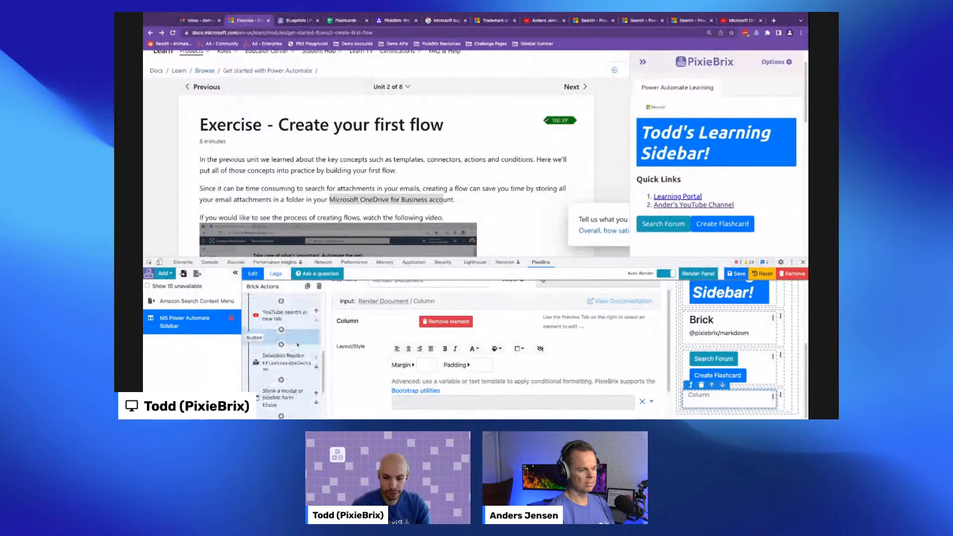
pyautogui.scroll(-3, 297, 347)
pyautogui.scroll(2, 289, 340)
pyautogui.scroll(-2, 292, 348)
pyautogui.scroll(5, 291, 379)
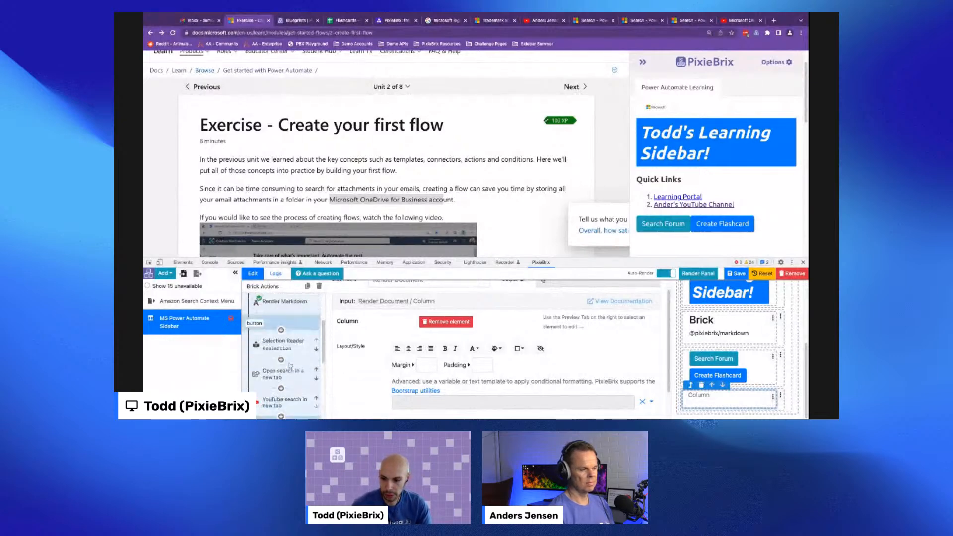
pyautogui.click(773, 396)
pyautogui.click(732, 357)
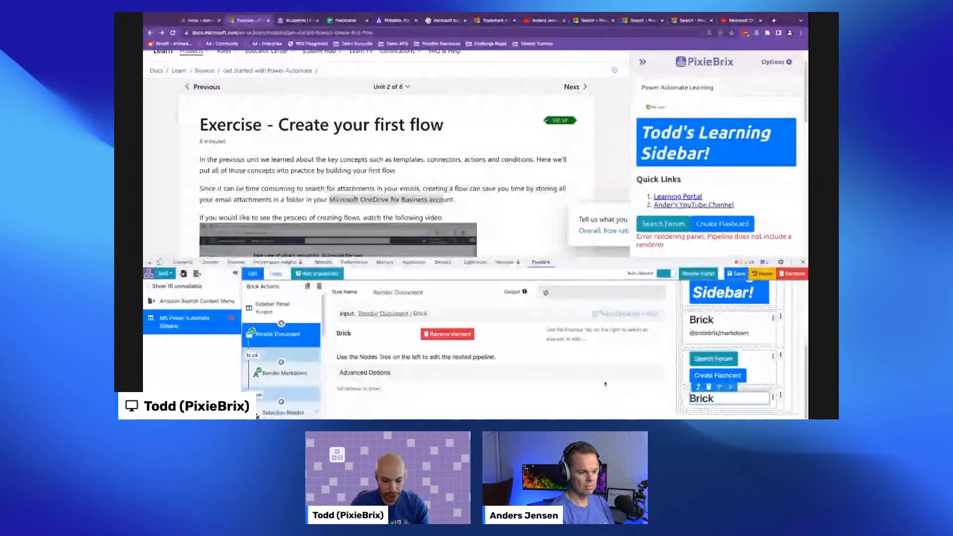
# - Add a Selection Reader brick to the new Brick element's pipeline
pyautogui.scroll(-5, 282, 377)
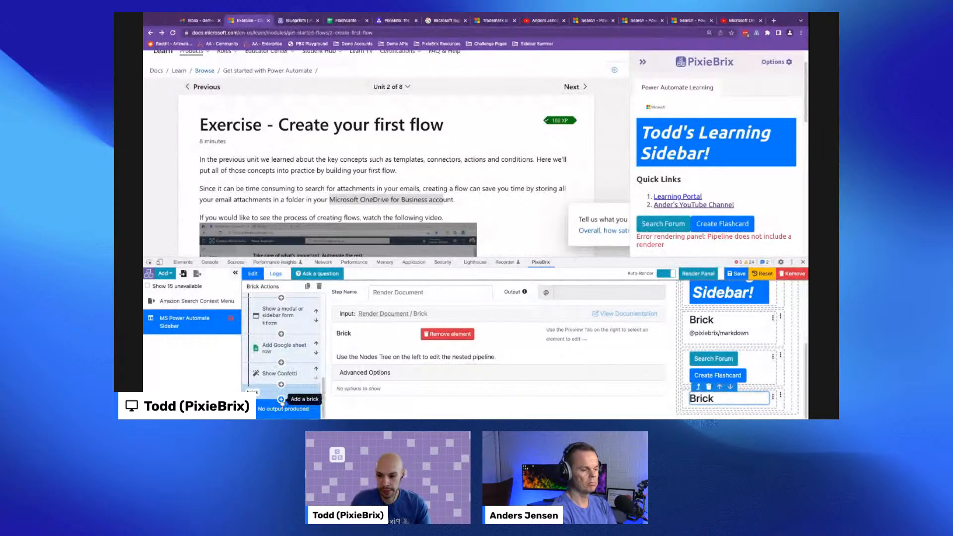
pyautogui.click(281, 400)
pyautogui.write('selec')
pyautogui.click(488, 315)
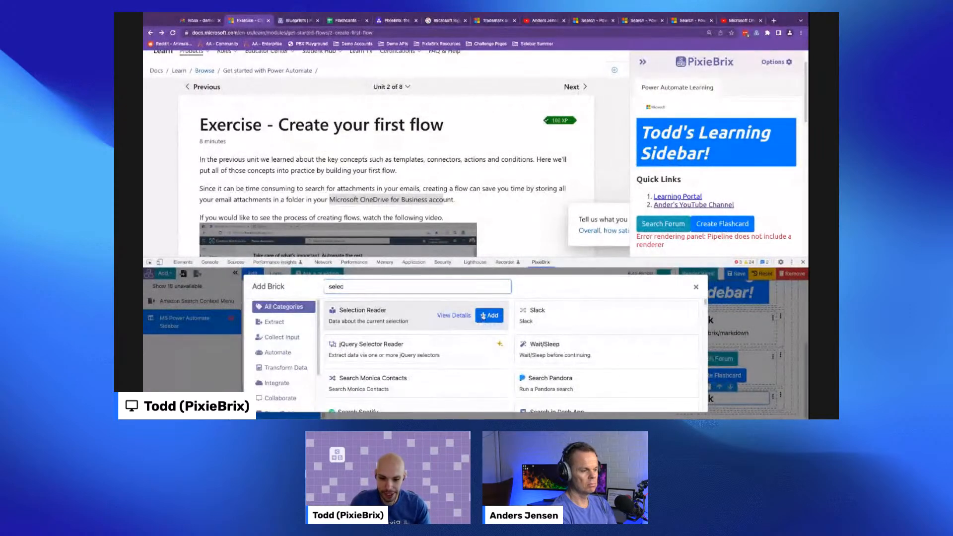
# - Set the Selection Reader's output variable name to searchSelection
pyautogui.scroll(-5, 288, 369)
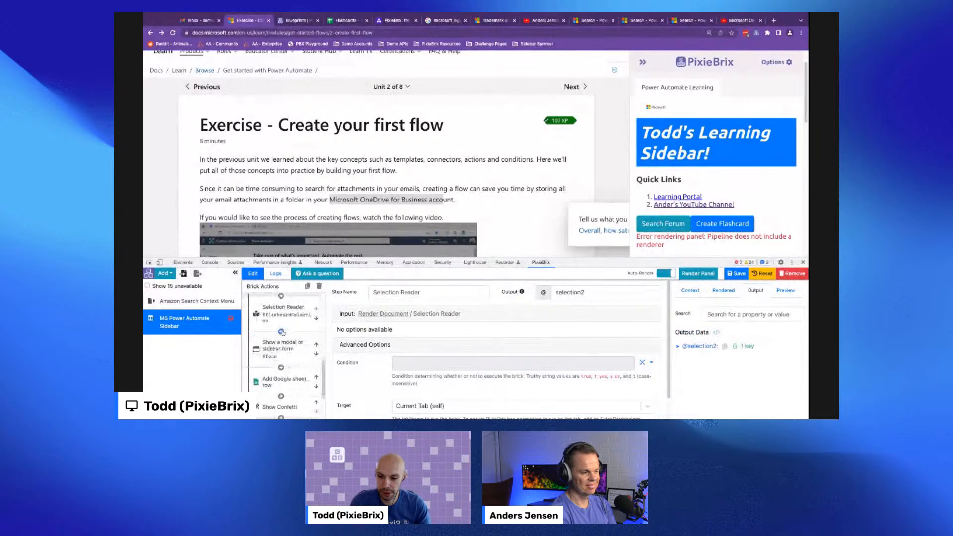
pyautogui.scroll(1, 298, 319)
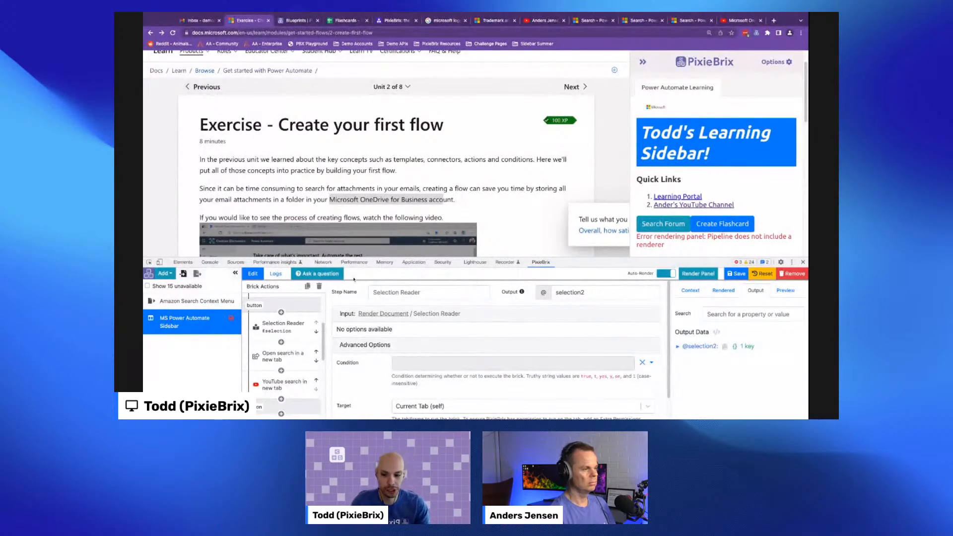
pyautogui.scroll(-5, 291, 333)
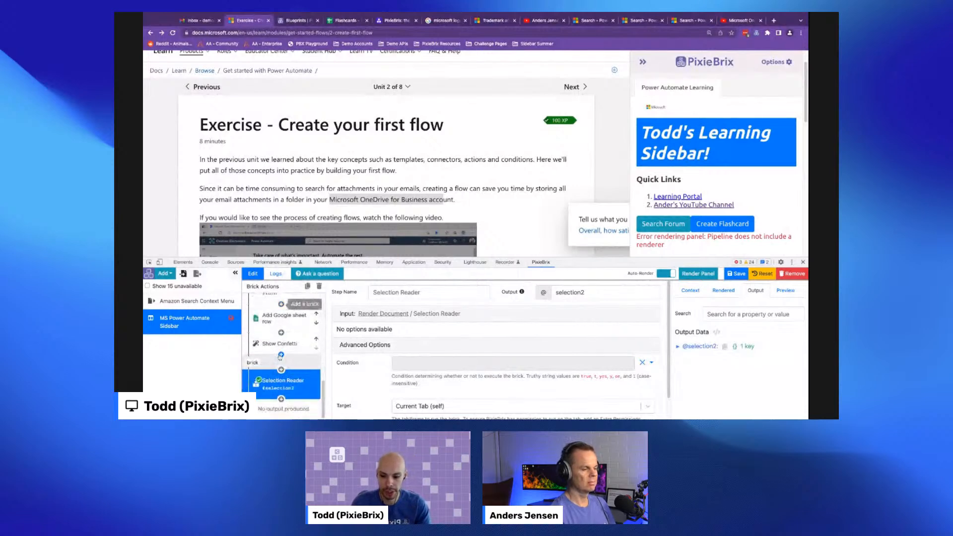
pyautogui.doubleClick(570, 292)
pyautogui.write('s')
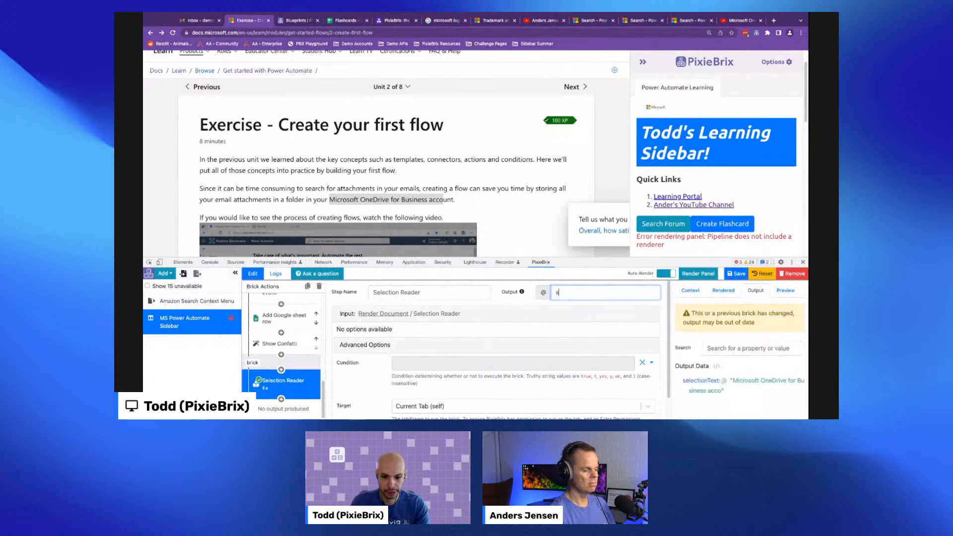
pyautogui.write('ear')
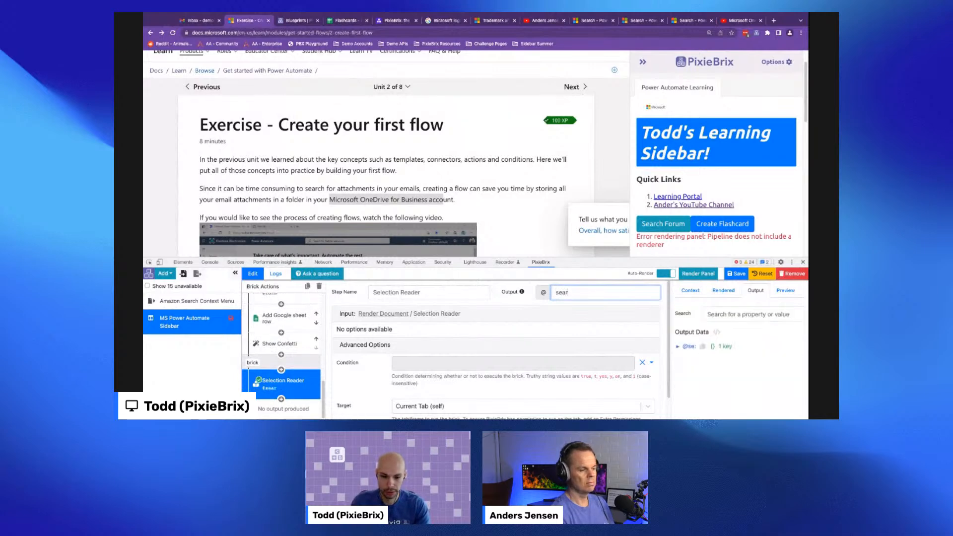
pyautogui.write('chSelection')
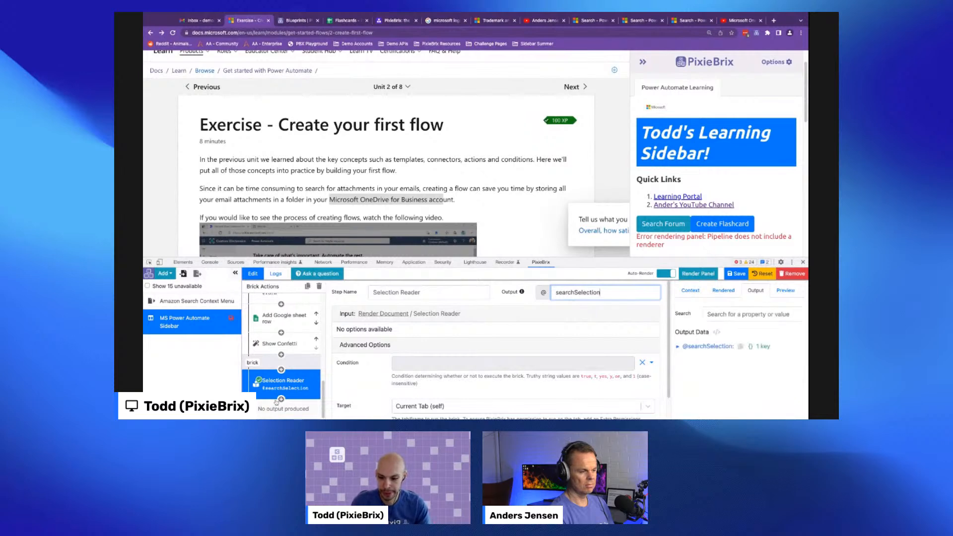
# - Add a Render Markdown brick after the Selection Reader in the same pipeline
pyautogui.scroll(-10, 727, 220)
pyautogui.scroll(5, 521, 238)
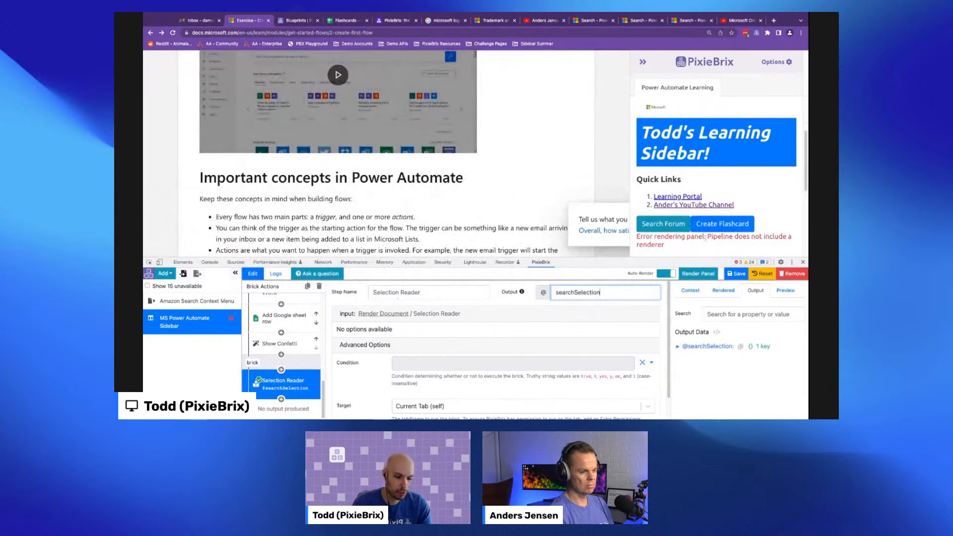
pyautogui.click(281, 399)
pyautogui.scroll(-2, 292, 382)
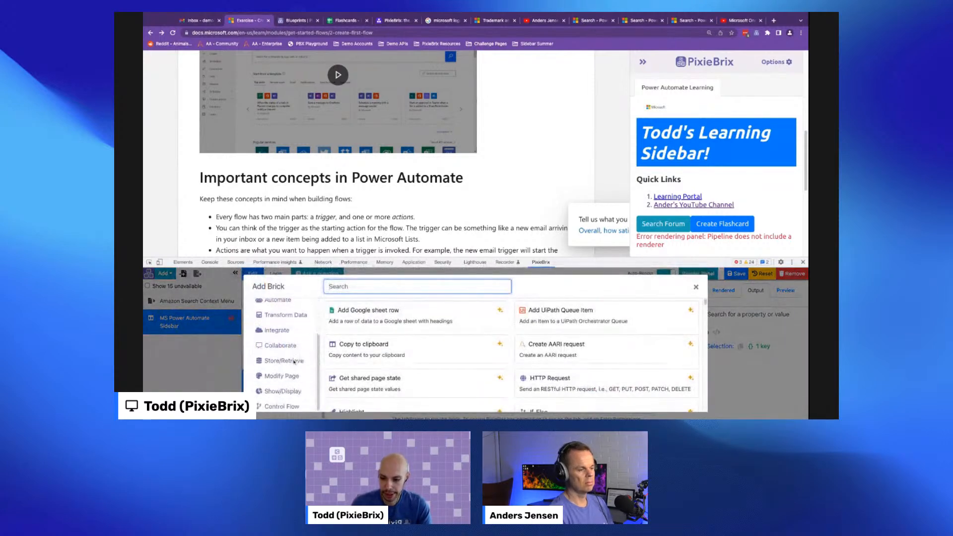
pyautogui.click(290, 392)
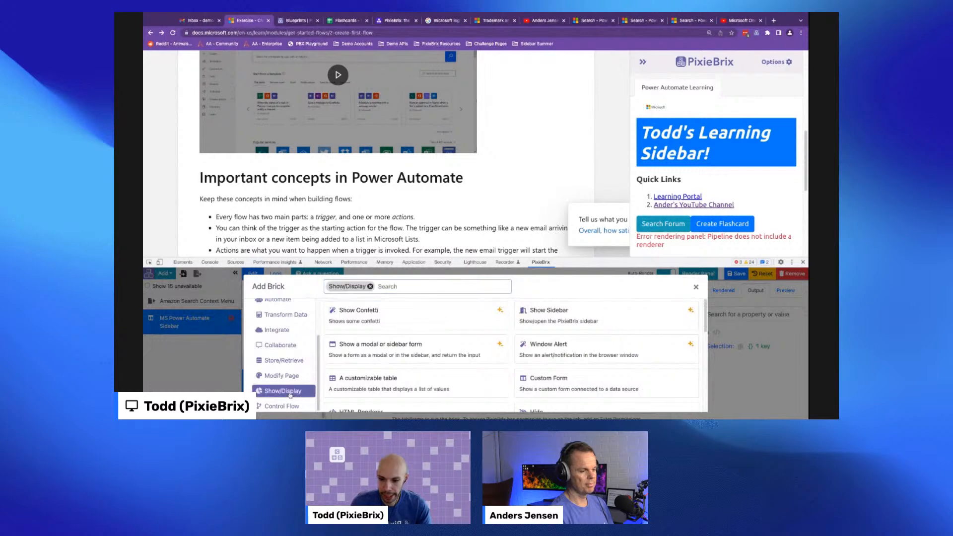
pyautogui.click(399, 292)
pyautogui.write('mark')
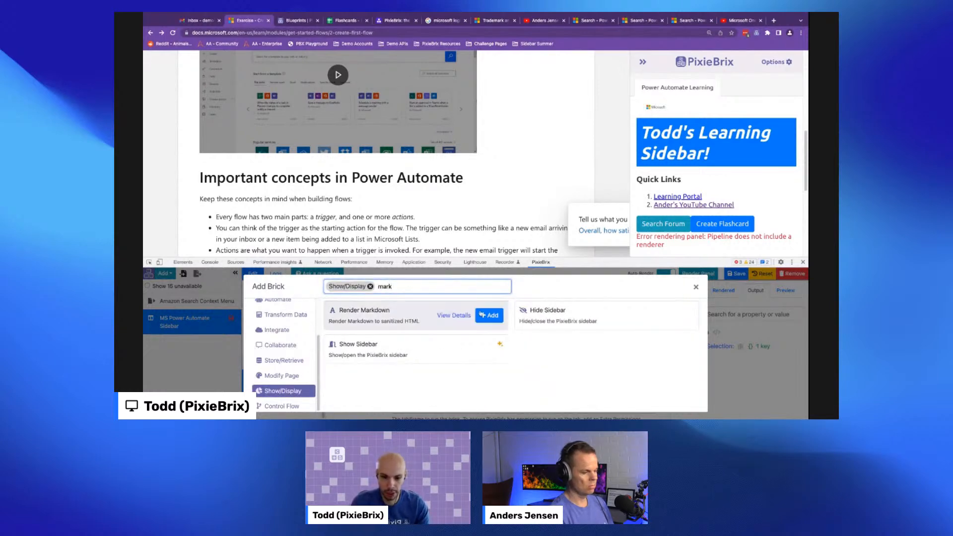
pyautogui.click(485, 315)
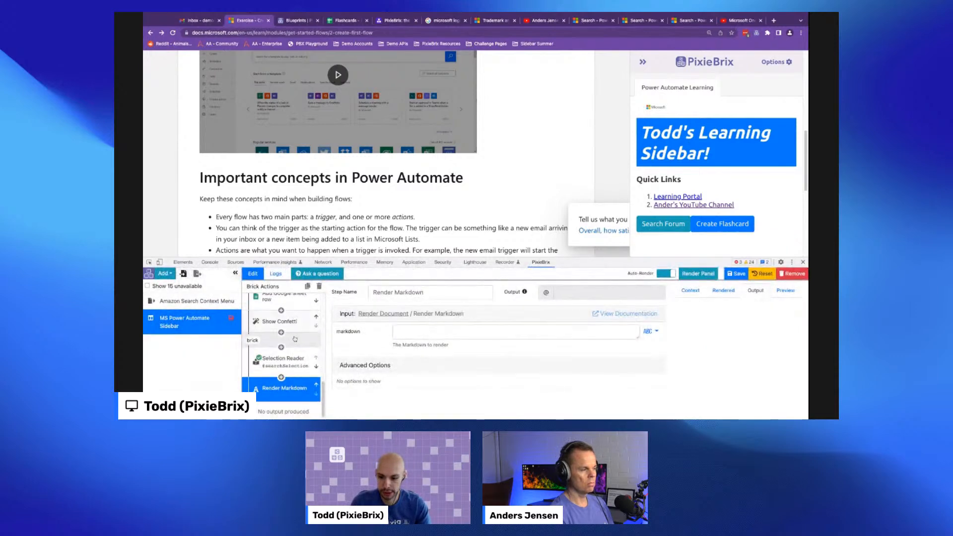
pyautogui.click(293, 358)
pyautogui.click(706, 348)
pyautogui.click(727, 357)
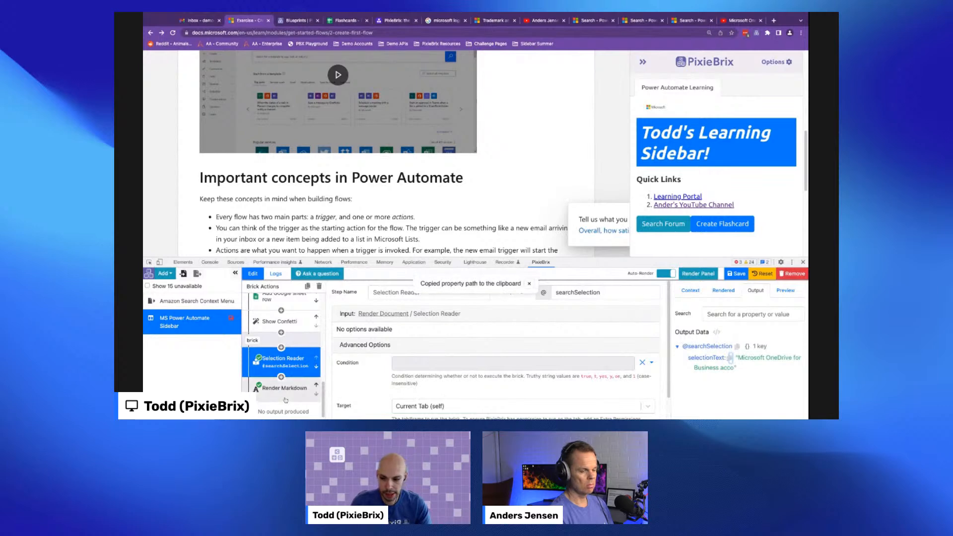
pyautogui.click(284, 388)
pyautogui.click(412, 332)
pyautogui.hotkey('ctrl', 'v')
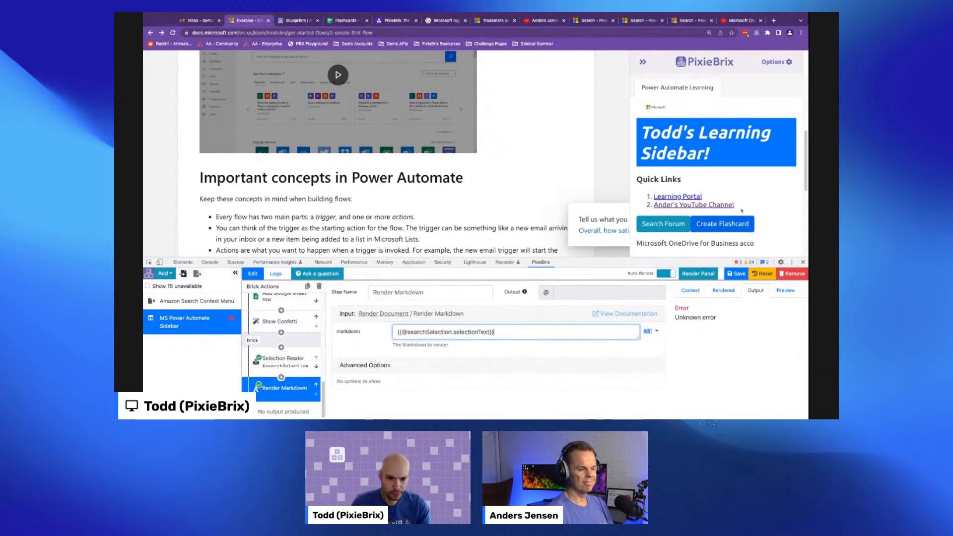
# - Examine the Sidebar Panel's configuration and Panel Refresh trigger settings
pyautogui.scroll(-1, 691, 244)
pyautogui.click(622, 250)
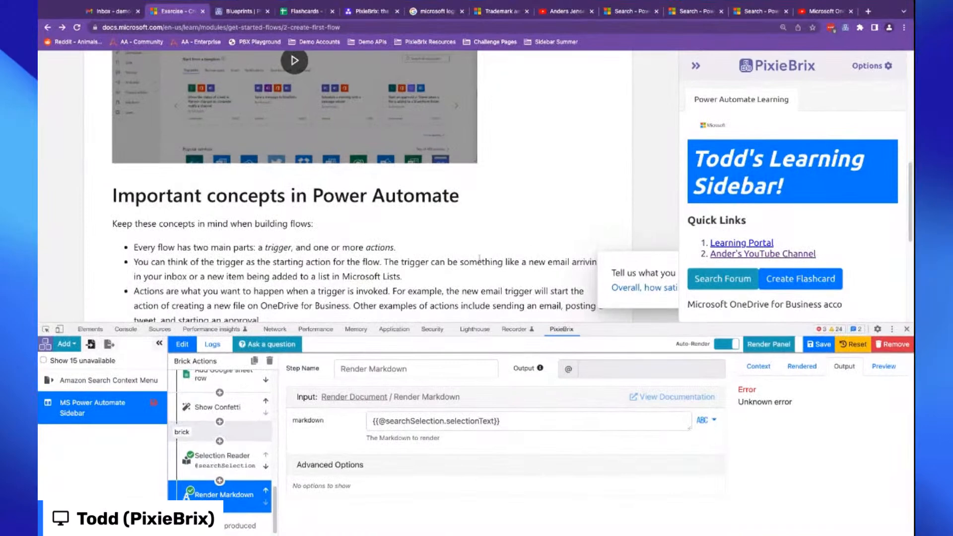
pyautogui.scroll(4, 208, 423)
pyautogui.scroll(3, 208, 423)
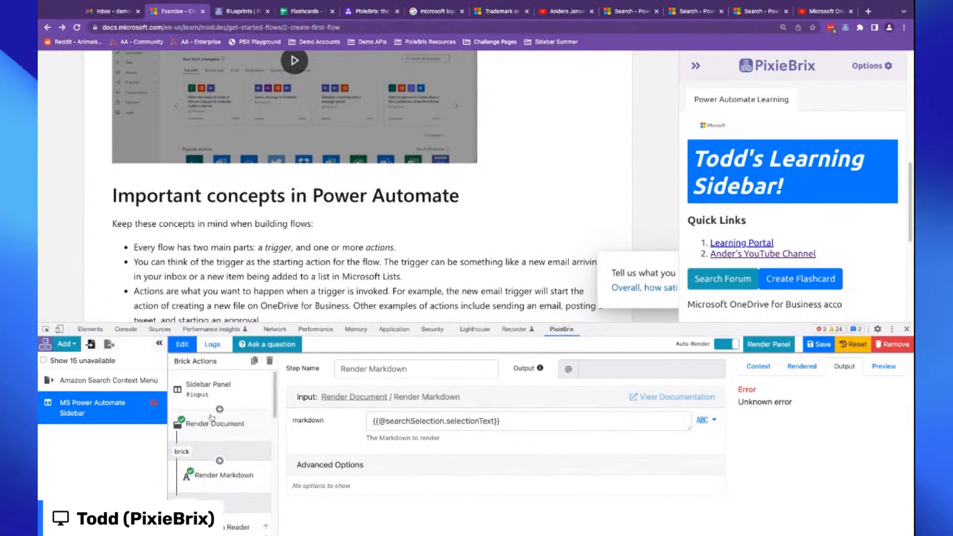
pyautogui.click(209, 392)
pyautogui.scroll(-1, 402, 453)
pyautogui.scroll(-5, 402, 447)
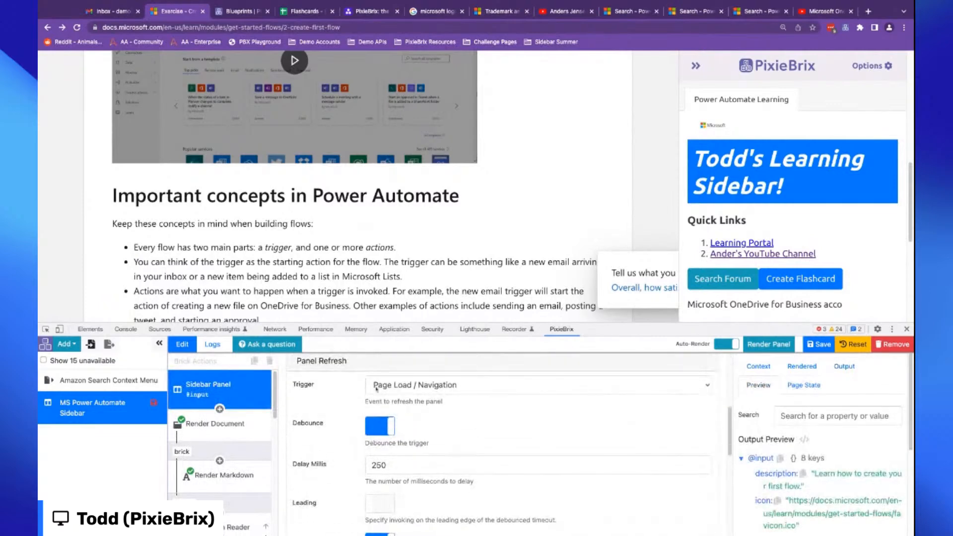
pyautogui.scroll(6, 332, 423)
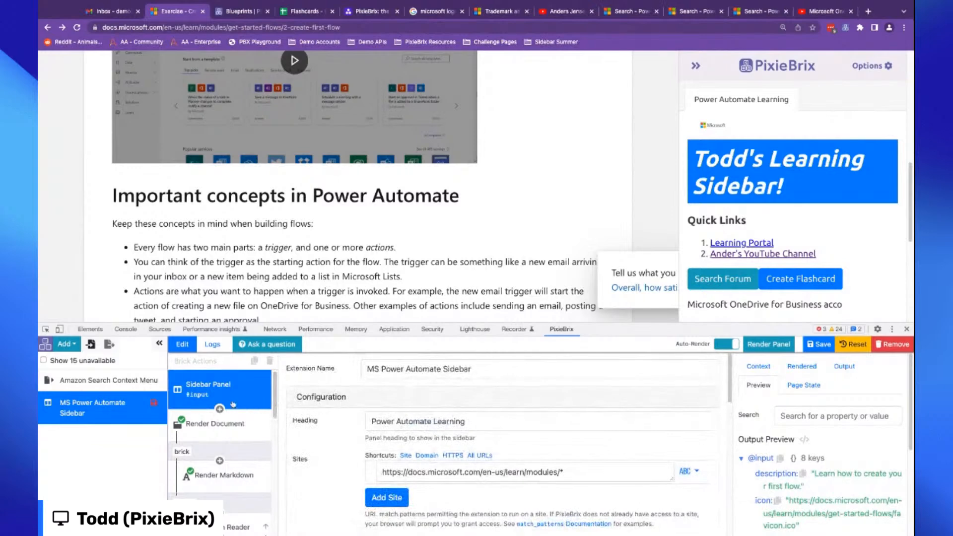
pyautogui.scroll(-1, 343, 442)
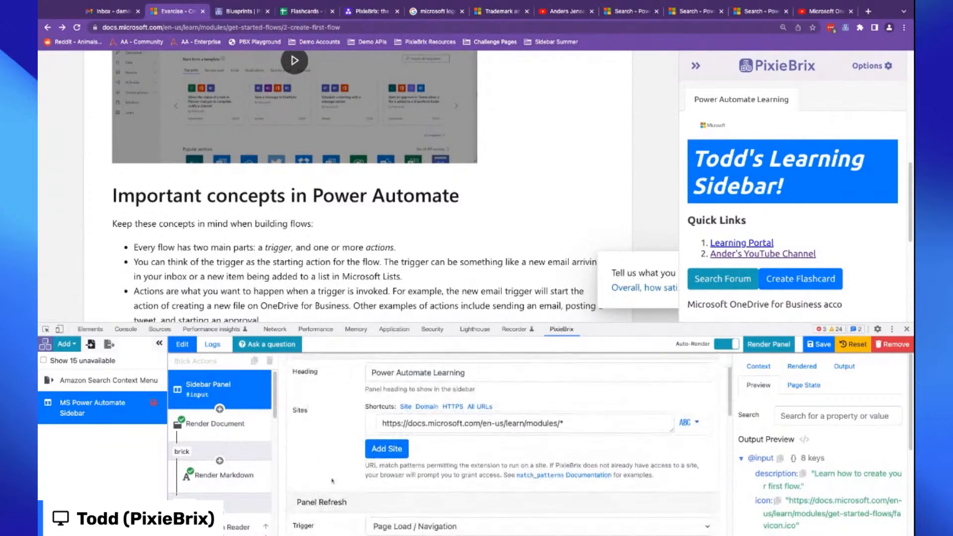
# - Set the Sidebar Panel's refresh trigger to Selection Change
pyautogui.moveTo(306, 502); pyautogui.dragTo(339, 502)
pyautogui.scroll(-1, 340, 507)
pyautogui.scroll(-3, 461, 469)
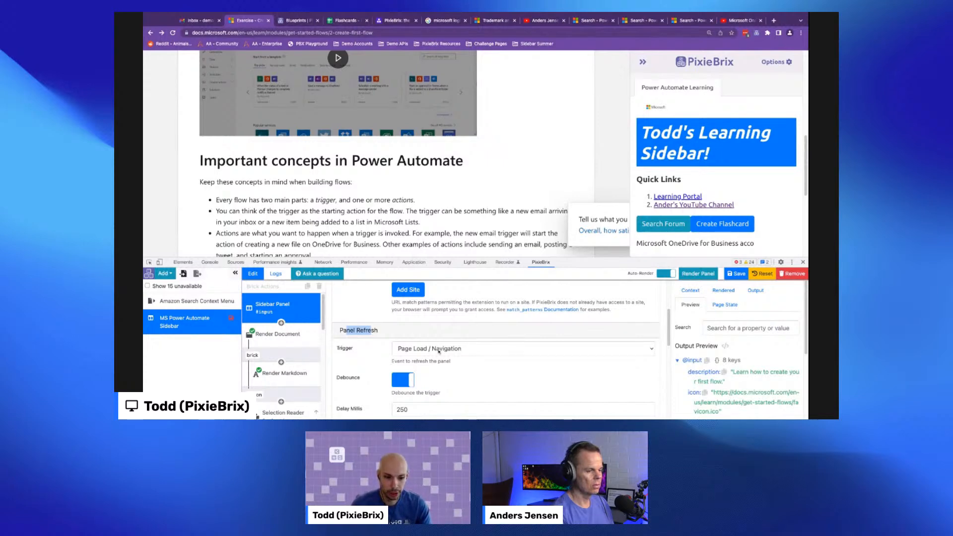
pyautogui.click(438, 351)
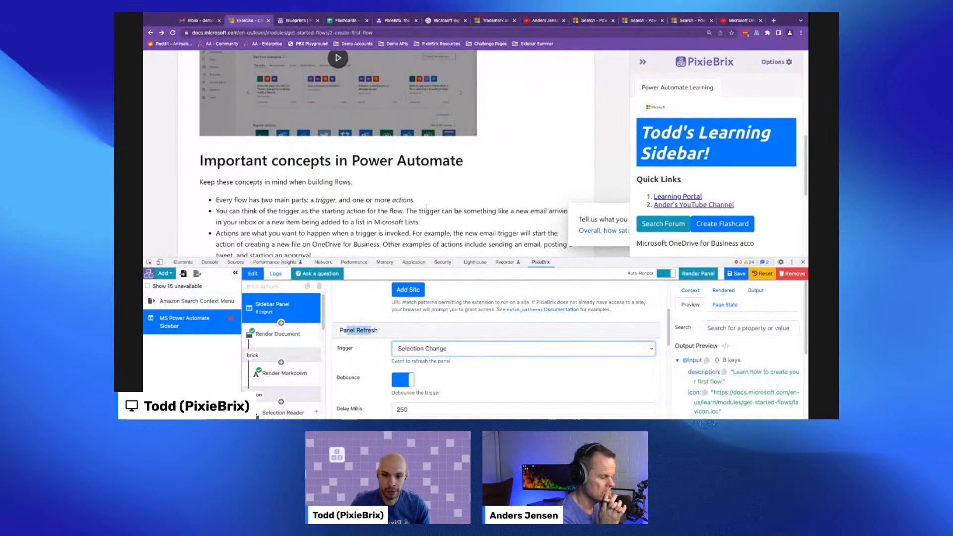
# - Select several passages of the page text to test the sidebar's selection display
pyautogui.moveTo(415, 211); pyautogui.dragTo(501, 211)
pyautogui.moveTo(362, 222); pyautogui.dragTo(254, 212)
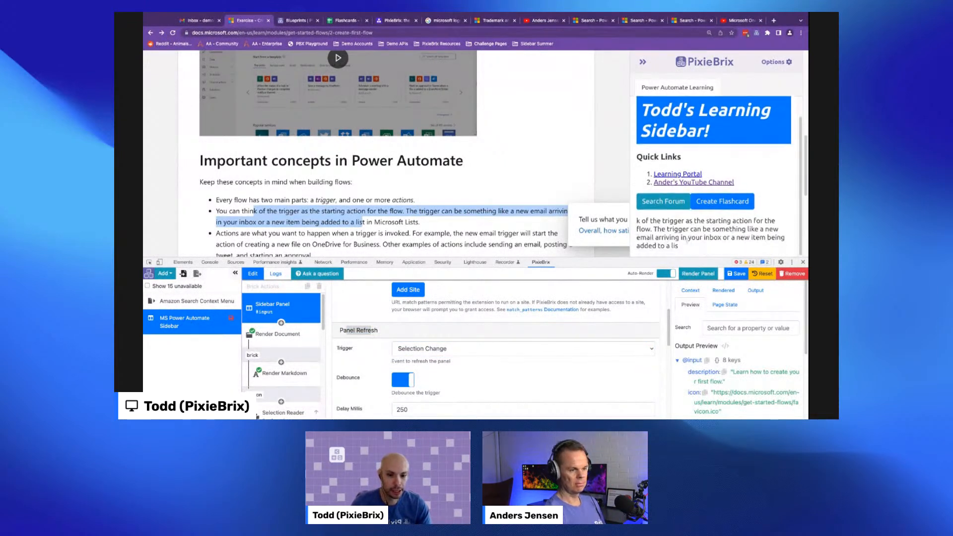
pyautogui.moveTo(370, 233); pyautogui.dragTo(455, 234)
pyautogui.moveTo(512, 244); pyautogui.dragTo(422, 244)
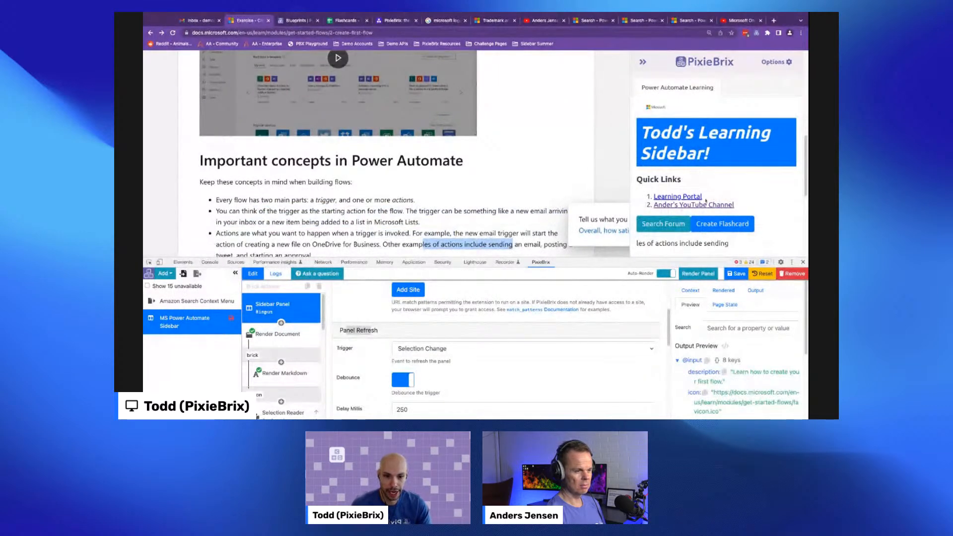
pyautogui.scroll(-3, 393, 169)
pyautogui.scroll(3, 393, 169)
pyautogui.moveTo(450, 157); pyautogui.dragTo(380, 158)
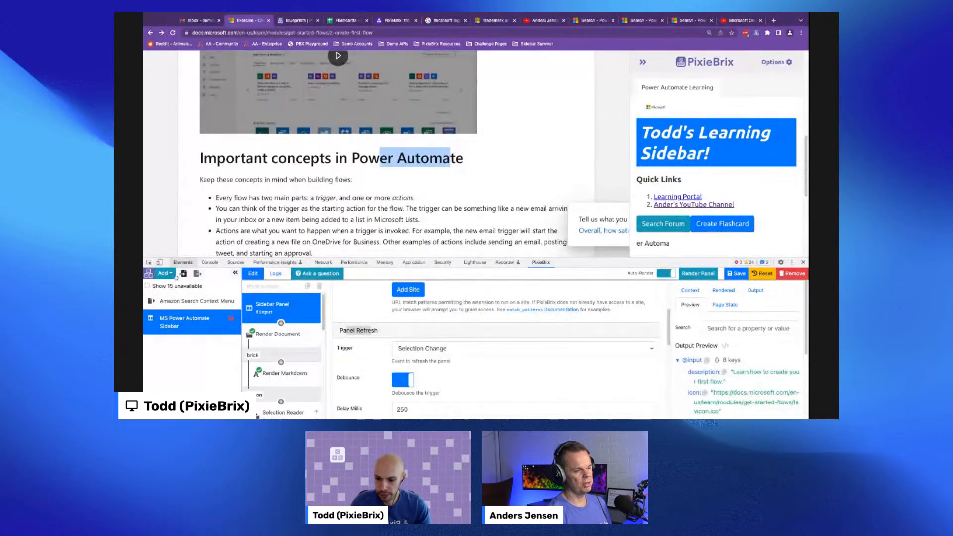
# - Inspect the Selection Reader brick's output data while selecting OneDrive for Business on the page
pyautogui.scroll(-5, 263, 336)
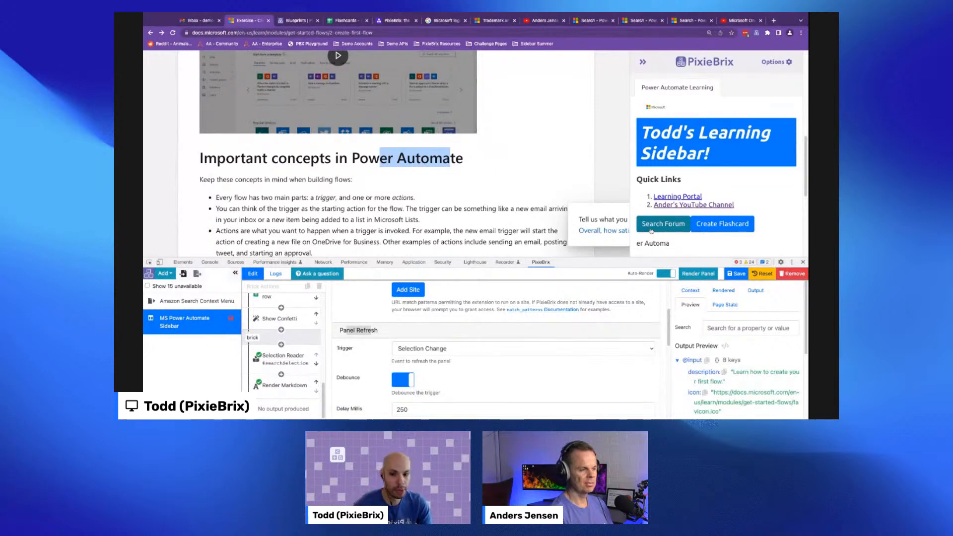
pyautogui.scroll(2, 271, 358)
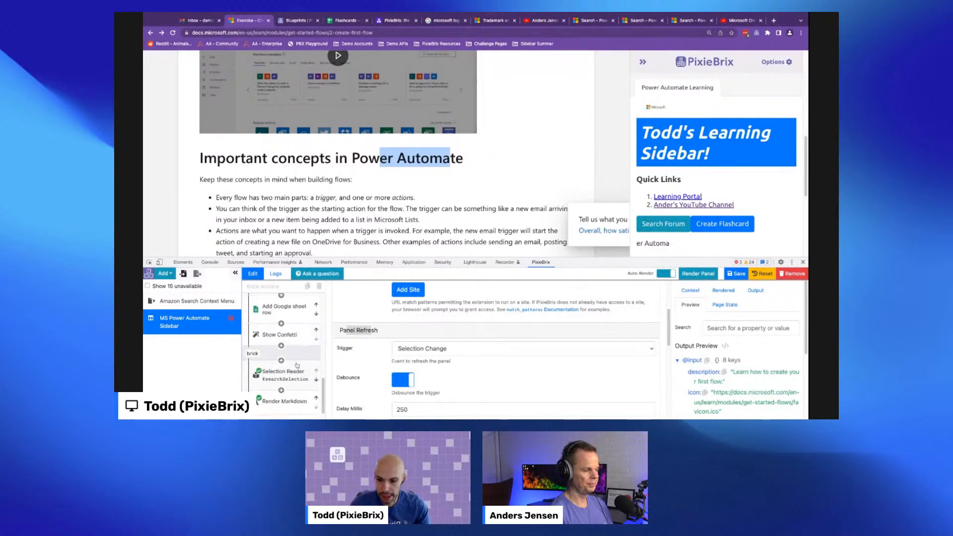
pyautogui.click(297, 378)
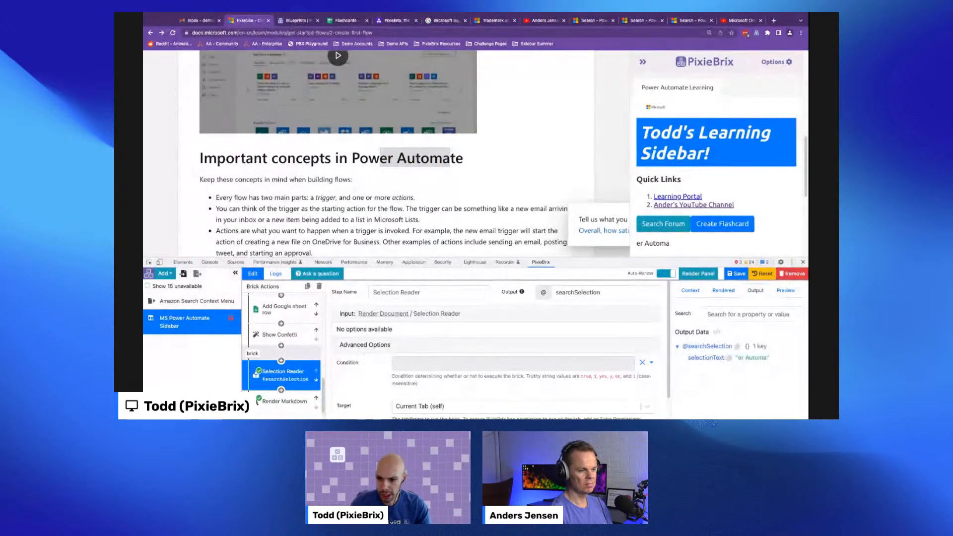
pyautogui.scroll(-1, 337, 198)
pyautogui.moveTo(353, 229); pyautogui.dragTo(379, 229)
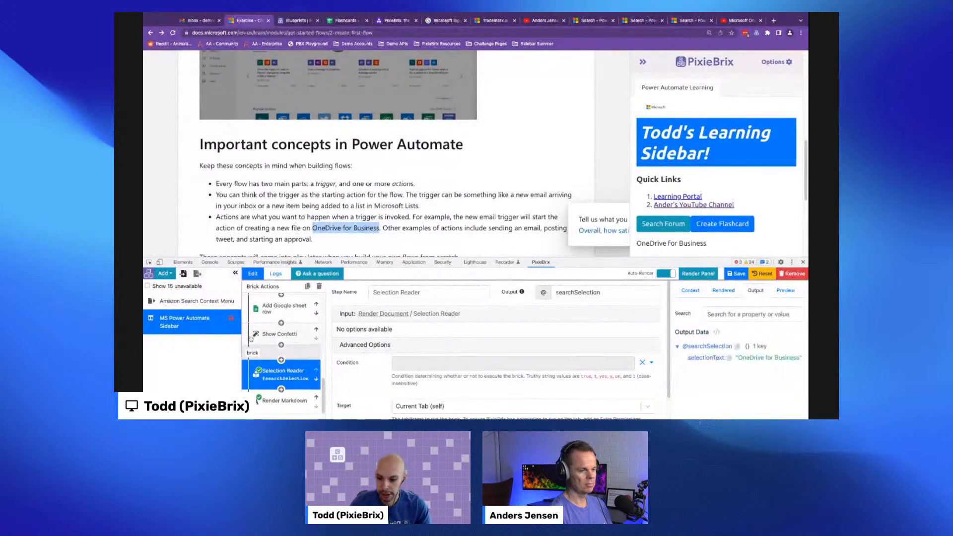
# - Add a Fetch Google Results brick after the Selection Reader, found by searching the brick library for fetch
pyautogui.scroll(-1, 267, 347)
pyautogui.click(282, 374)
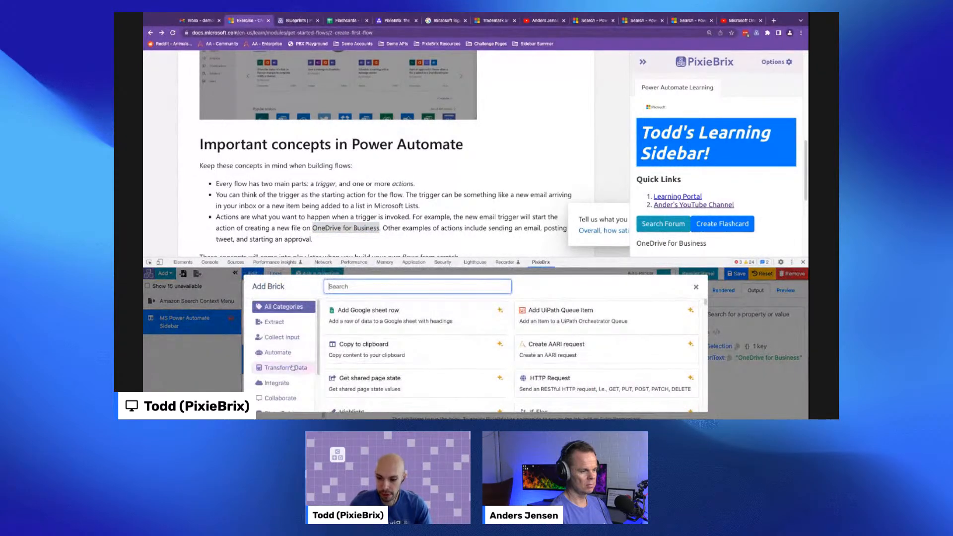
pyautogui.scroll(-1, 290, 373)
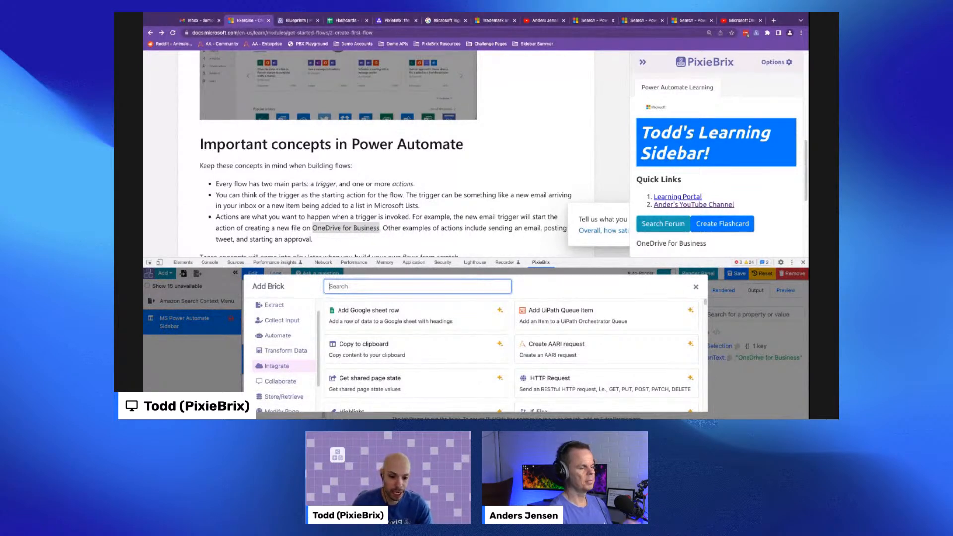
pyautogui.scroll(-1, 557, 383)
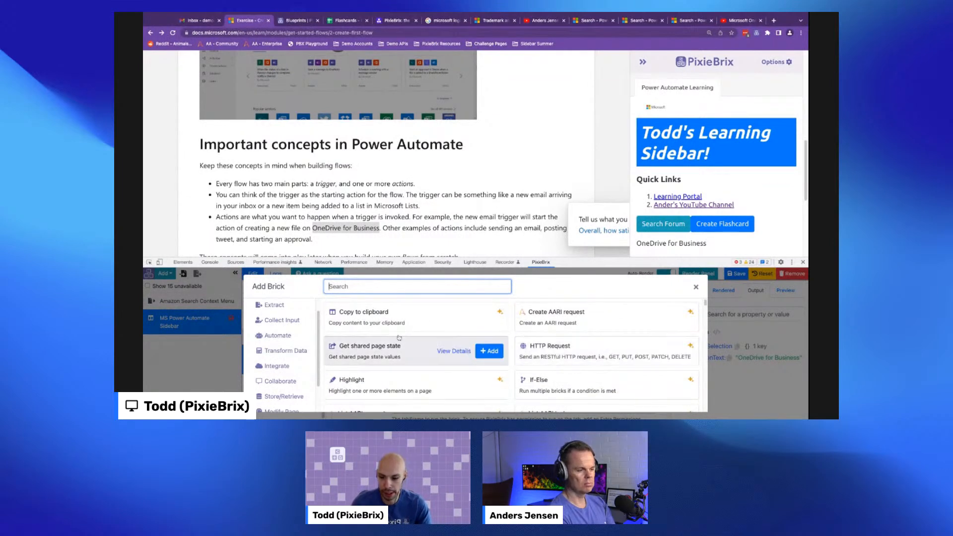
pyautogui.click(377, 287)
pyautogui.write('serp')
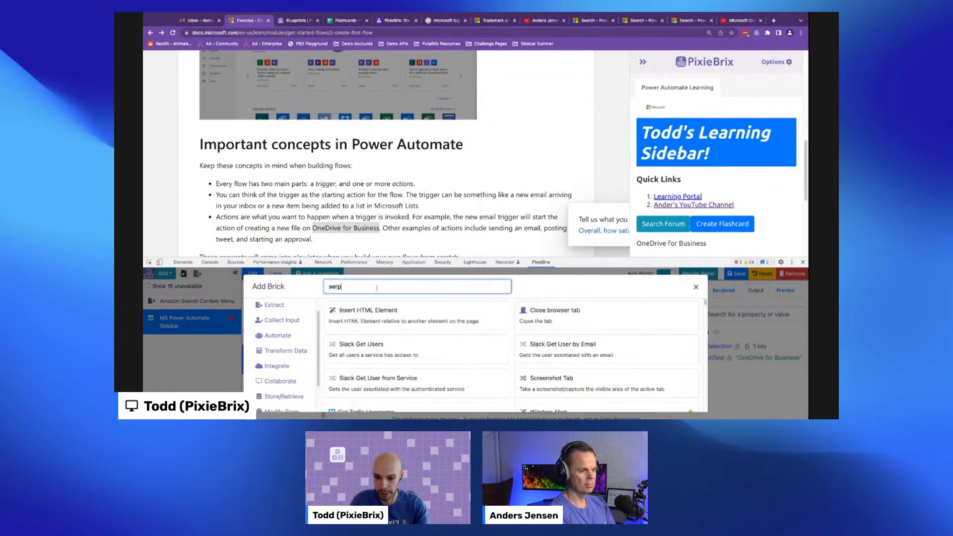
pyautogui.hotkey('ctrl', 'a')
pyautogui.write('fetch')
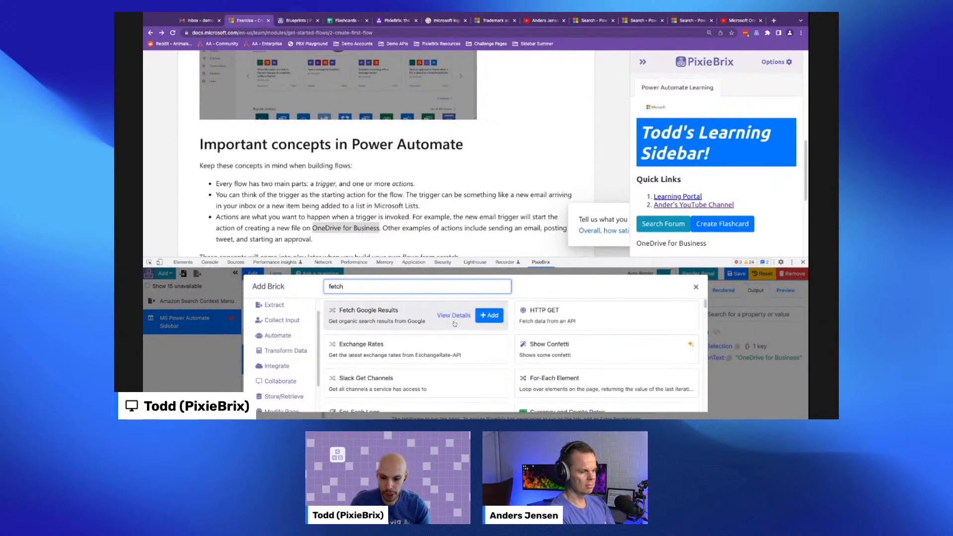
pyautogui.click(490, 316)
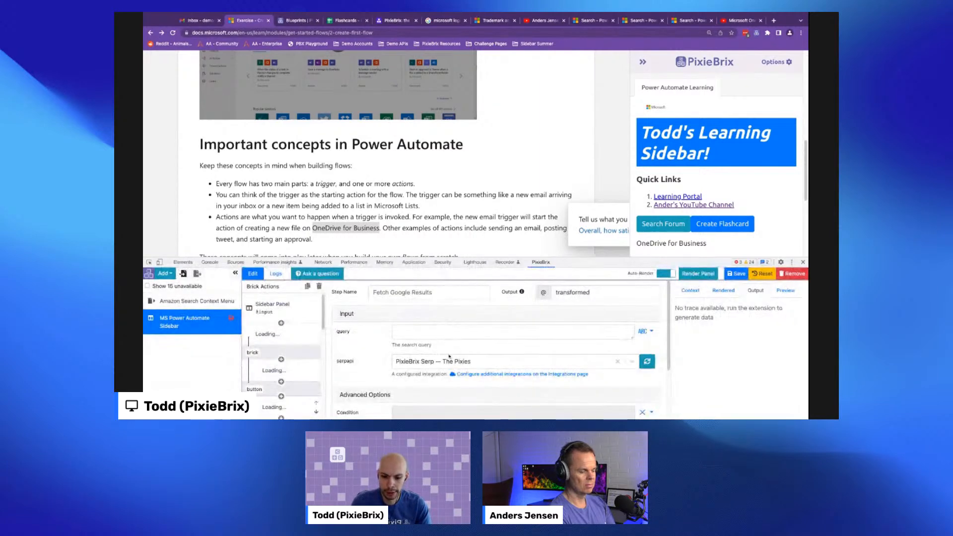
# - Look up SerpApi in a new browser tab and return to the Microsoft Learn tab
pyautogui.hotkey('ctrl', 't')
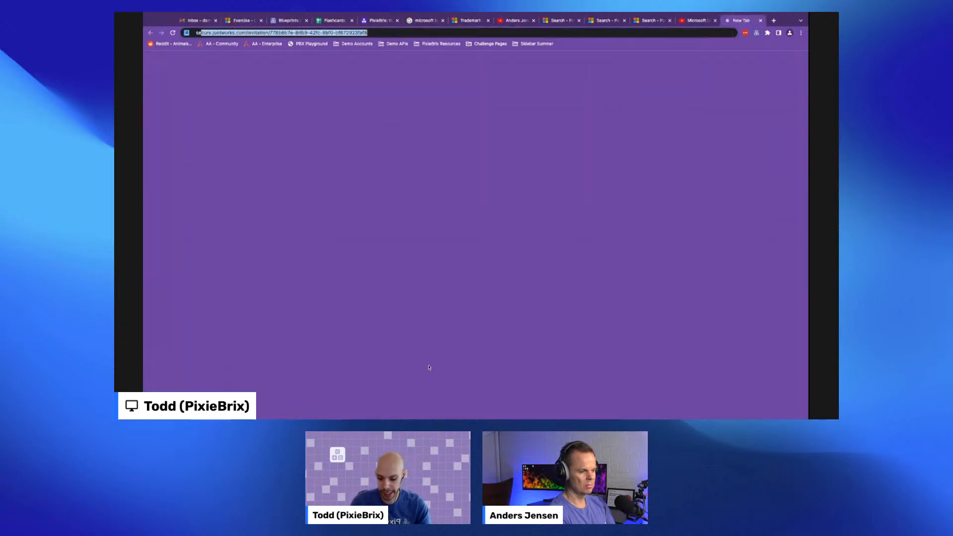
pyautogui.write('serpapi')
pyautogui.press('Return')
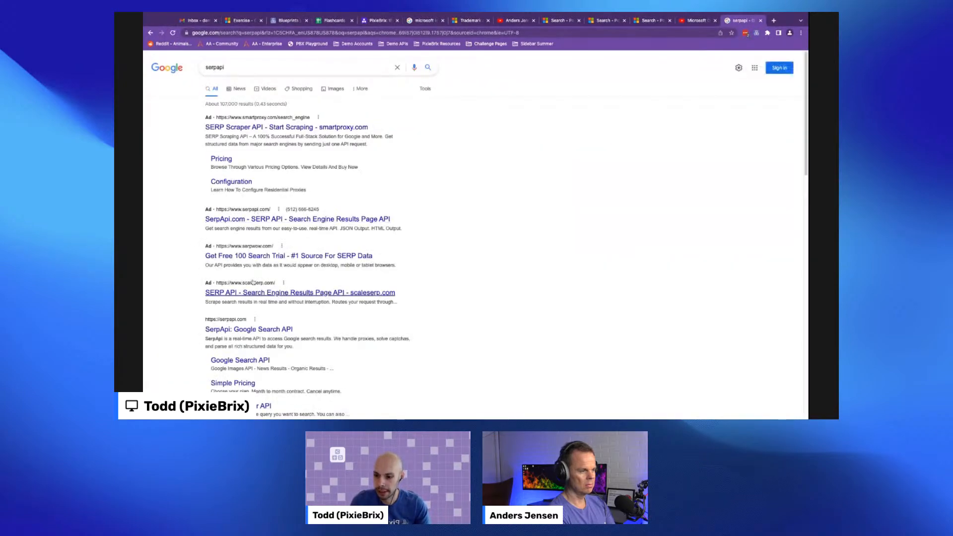
pyautogui.click(254, 330)
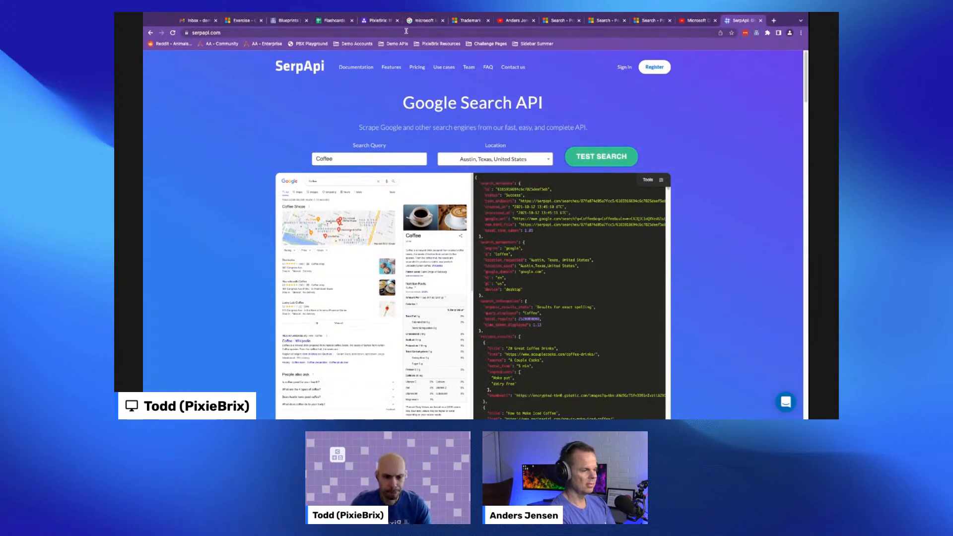
pyautogui.click(247, 24)
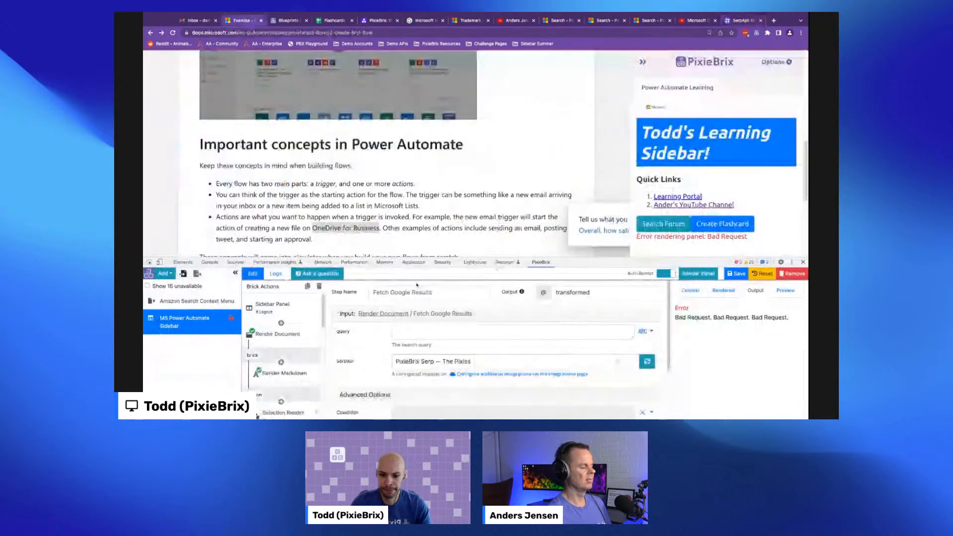
# - Turn off Auto-Render in the Page Editor
pyautogui.scroll(-1, 496, 343)
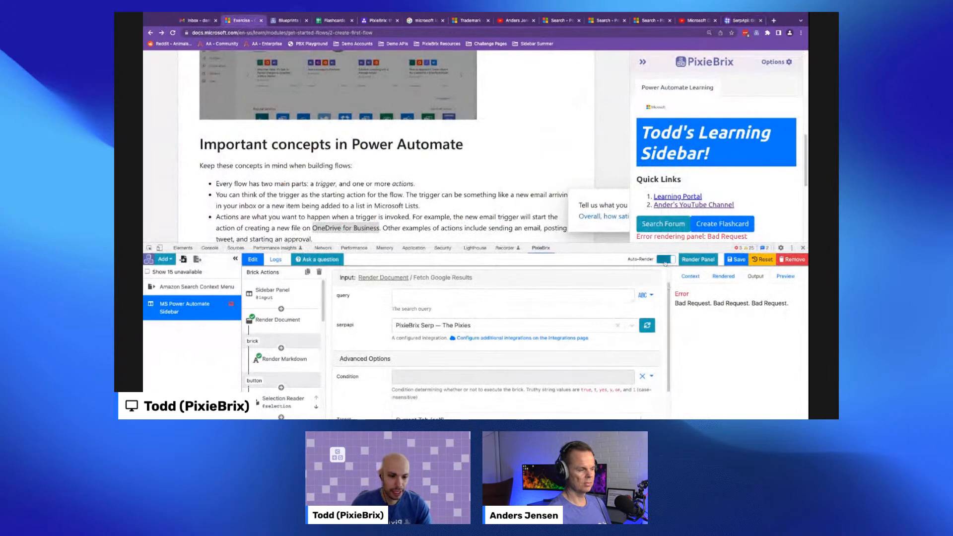
pyautogui.click(665, 259)
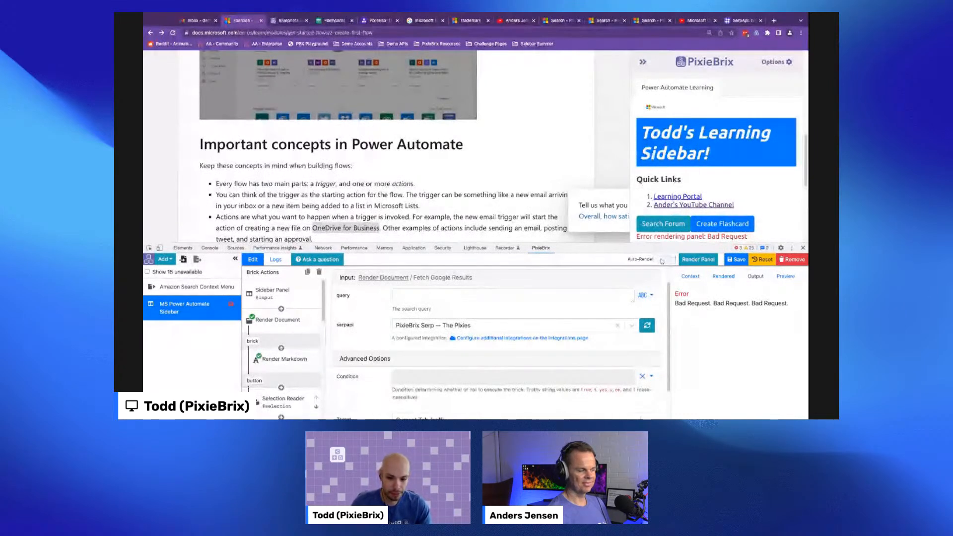
pyautogui.scroll(-3, 281, 337)
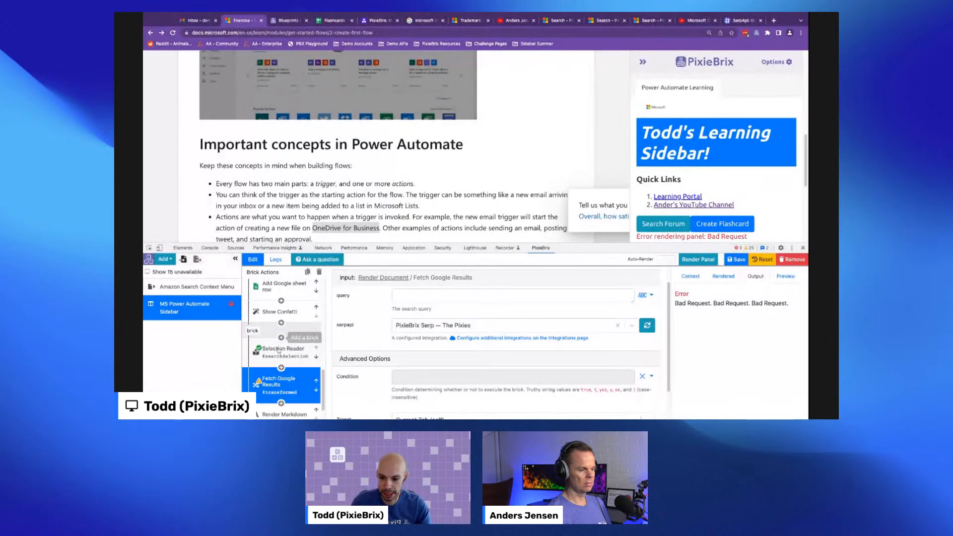
pyautogui.click(279, 350)
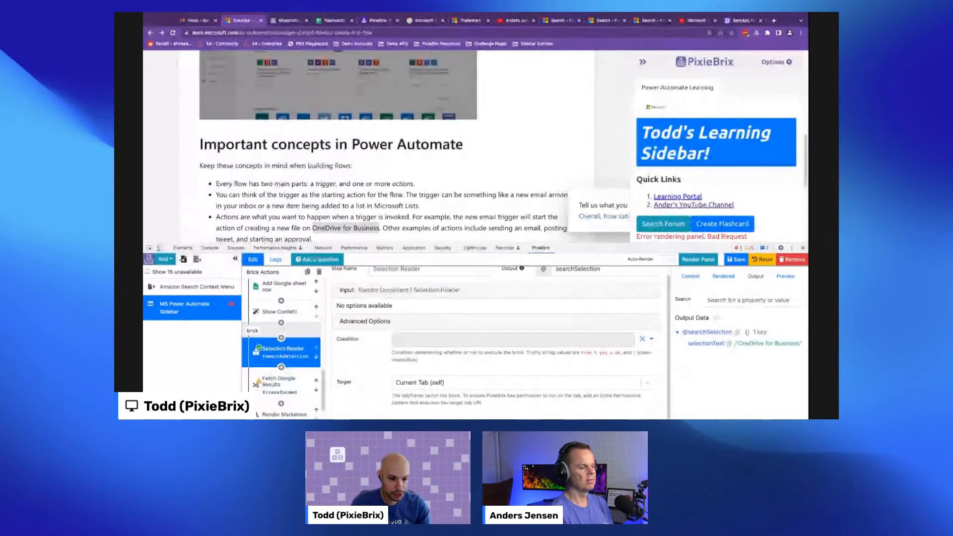
pyautogui.click(728, 343)
pyautogui.click(278, 382)
pyautogui.click(421, 323)
pyautogui.write('{{')
pyautogui.press('super+v')
pyautogui.write('}} Power Automate')
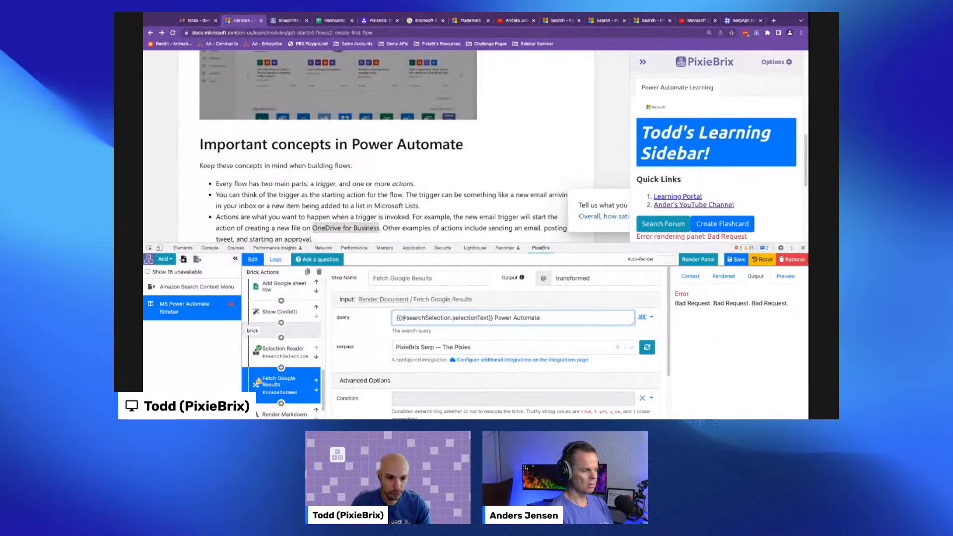
# - Examine the Fetch Google Results brick's output data entries
pyautogui.click(691, 261)
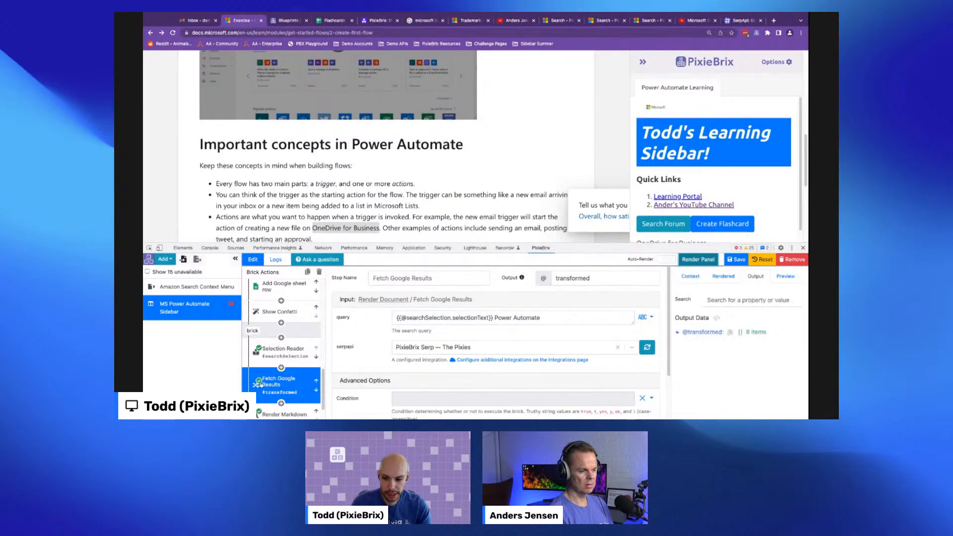
pyautogui.click(707, 331)
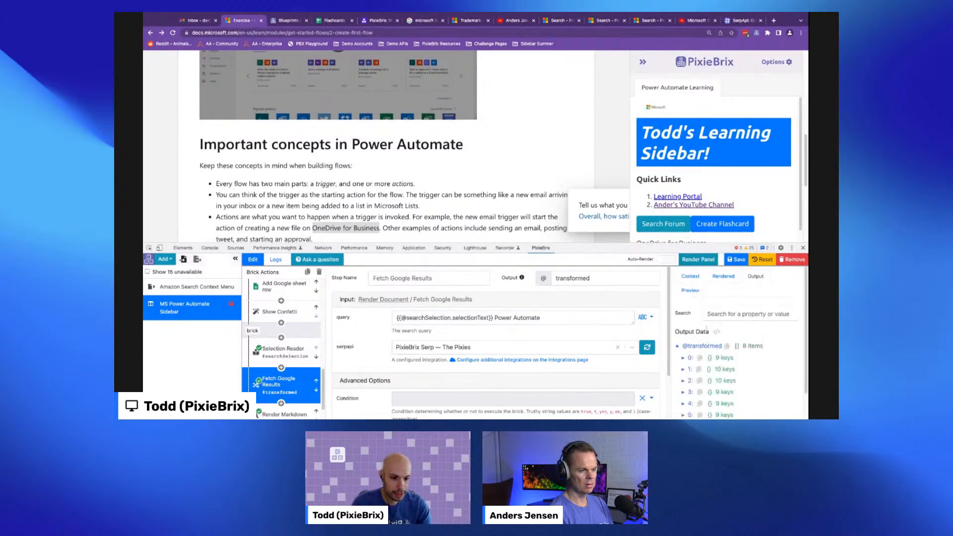
pyautogui.click(693, 357)
pyautogui.scroll(-1, 717, 301)
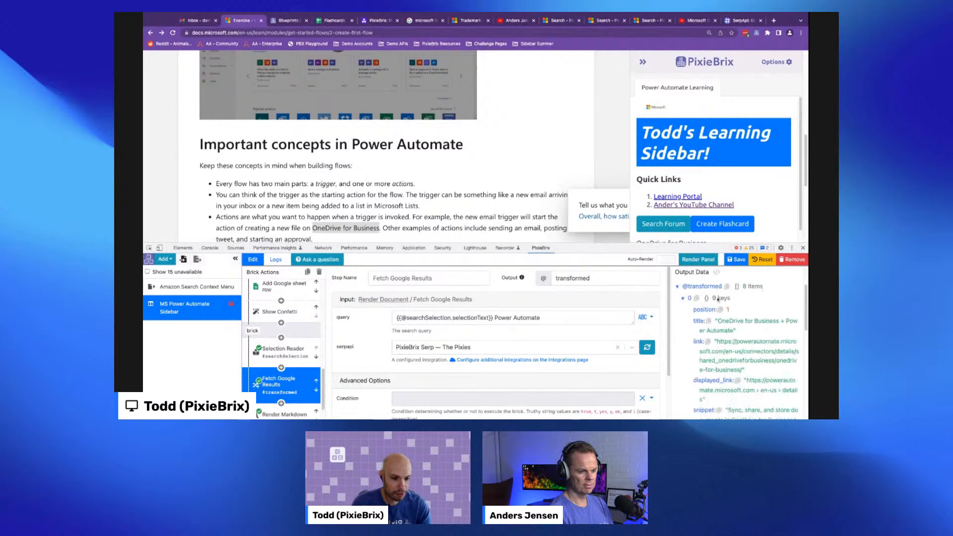
pyautogui.click(683, 298)
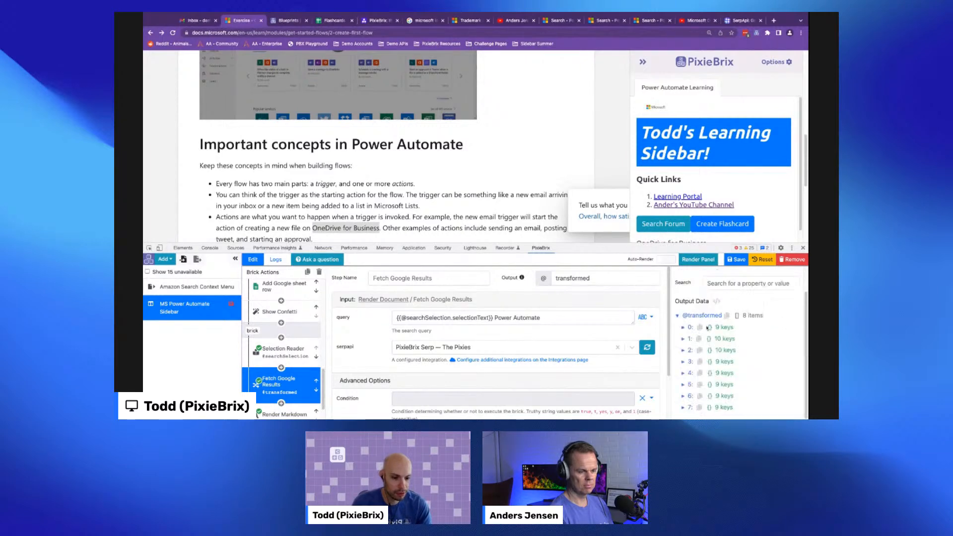
pyautogui.click(682, 328)
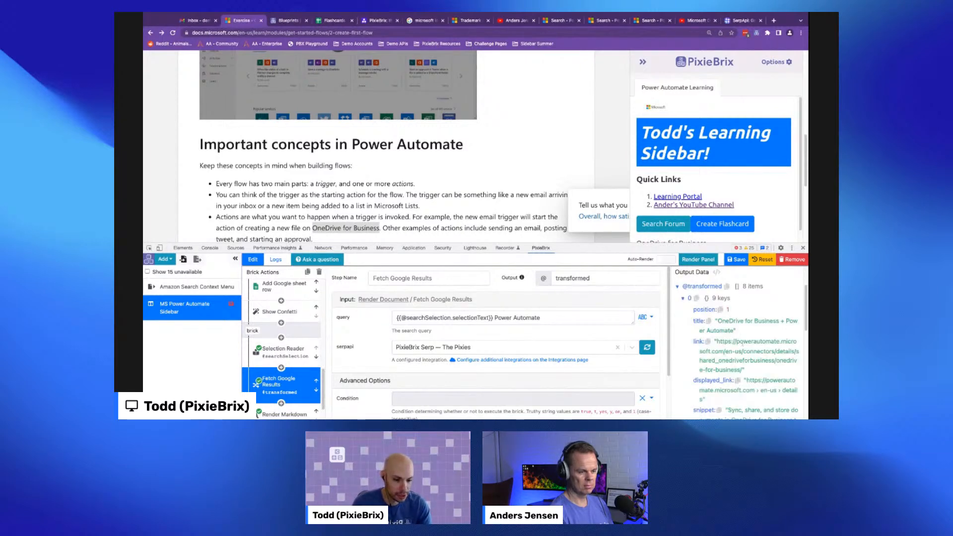
pyautogui.scroll(-1, 730, 325)
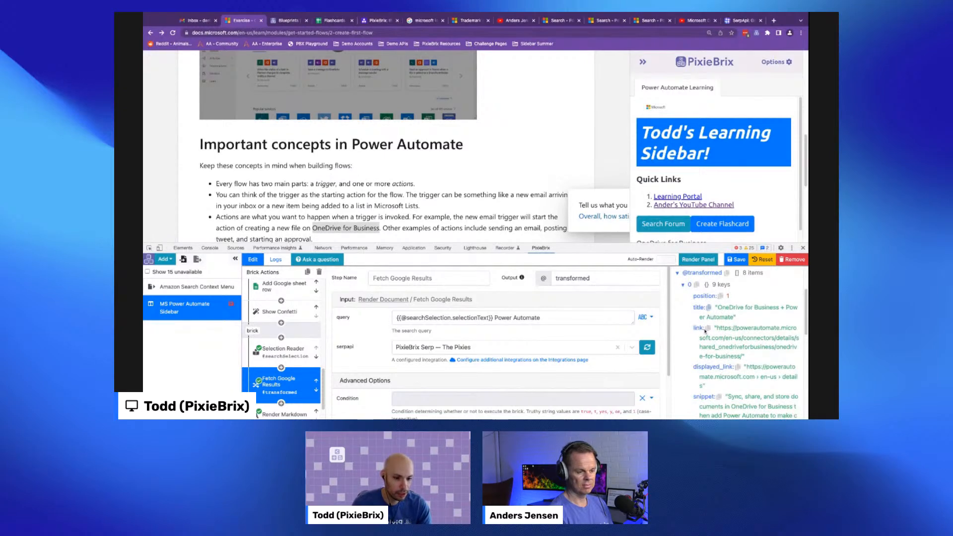
pyautogui.scroll(-3, 712, 342)
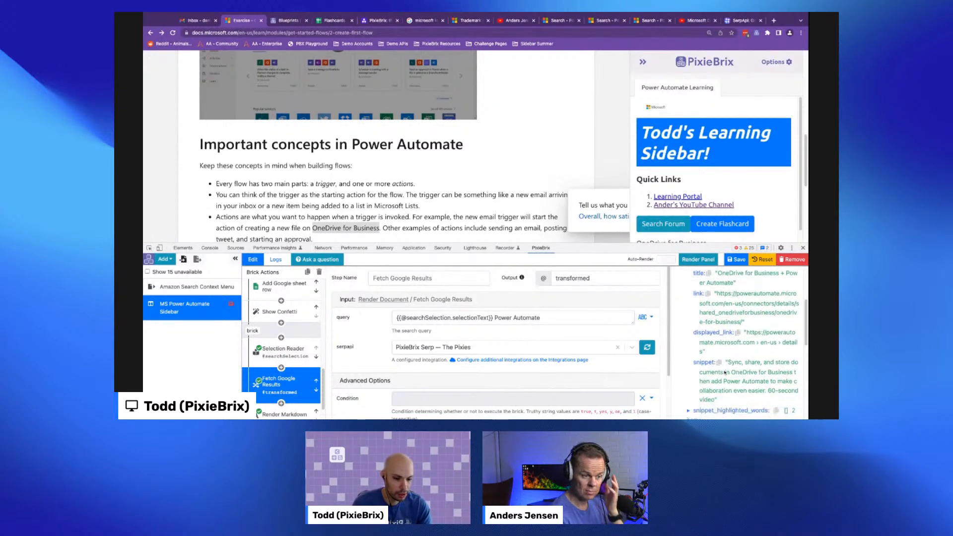
pyautogui.scroll(-6, 719, 363)
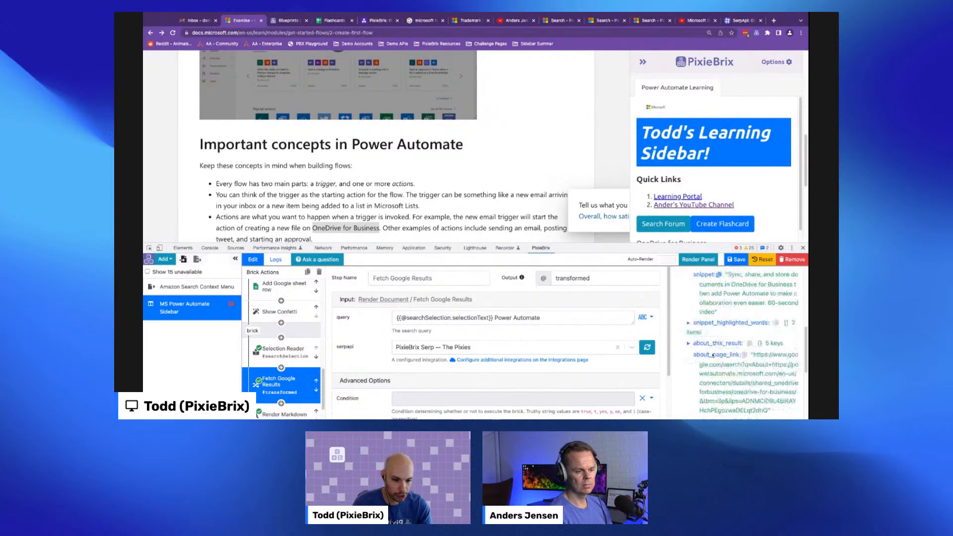
pyautogui.scroll(-9, 728, 370)
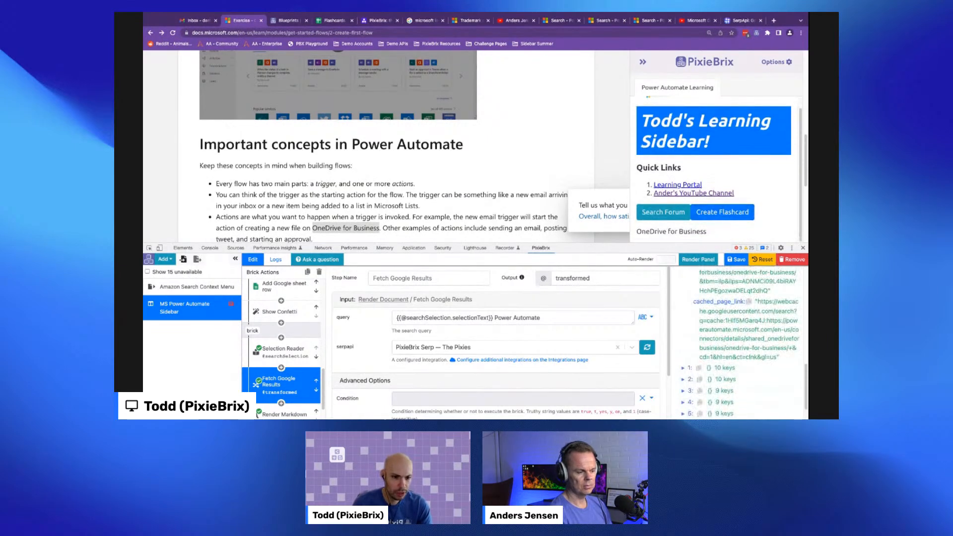
pyautogui.scroll(15, 724, 322)
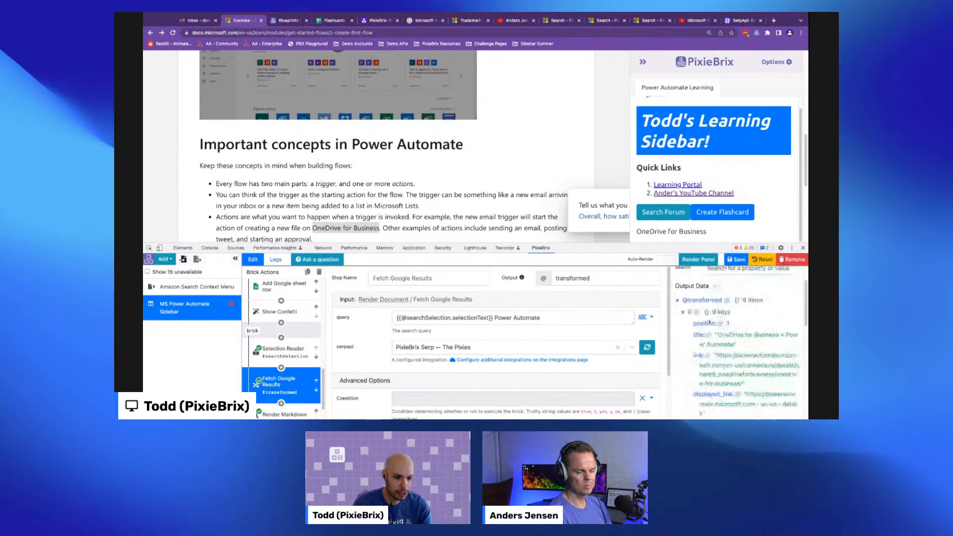
# - Rename the Fetch Google Results output variable to results
pyautogui.click(684, 314)
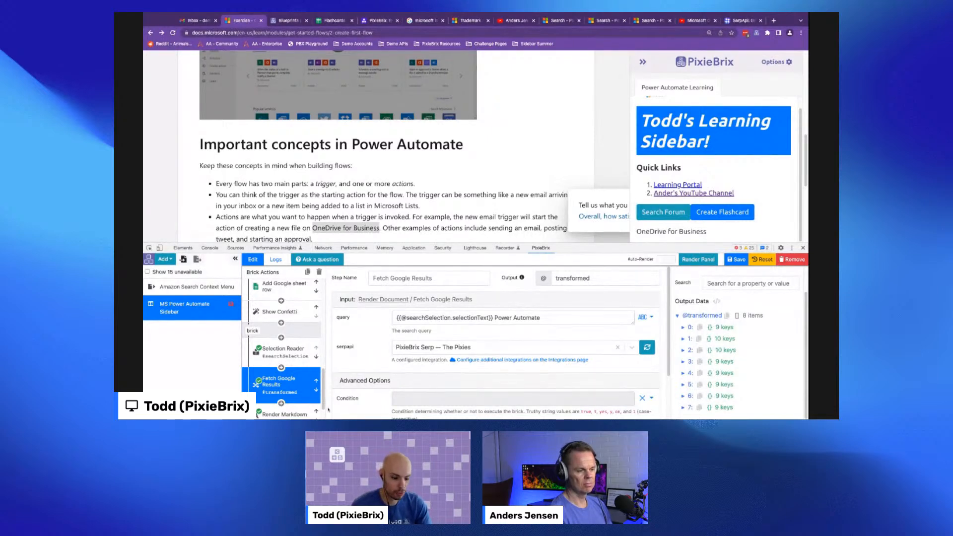
pyautogui.scroll(-1, 304, 395)
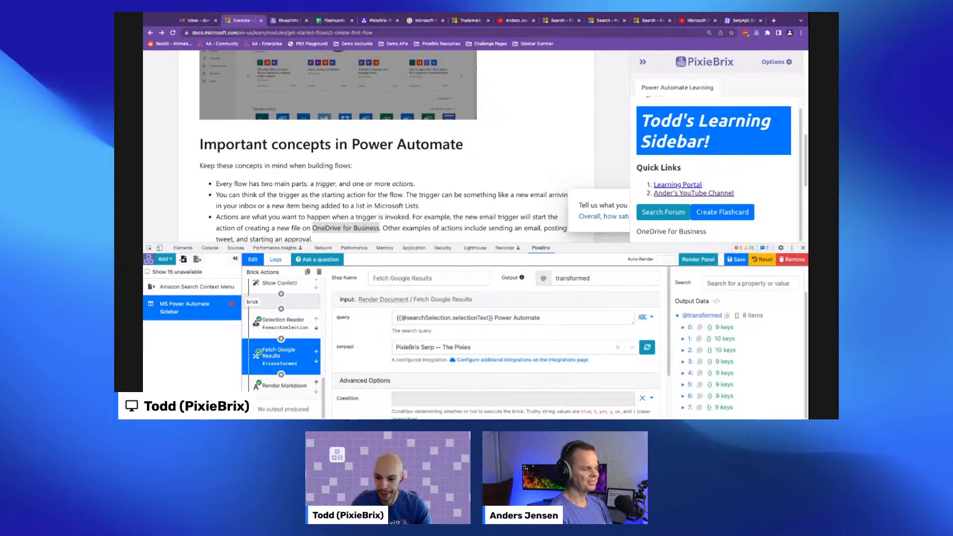
pyautogui.doubleClick(574, 279)
pyautogui.press('BackSpace')
pyautogui.write('results')
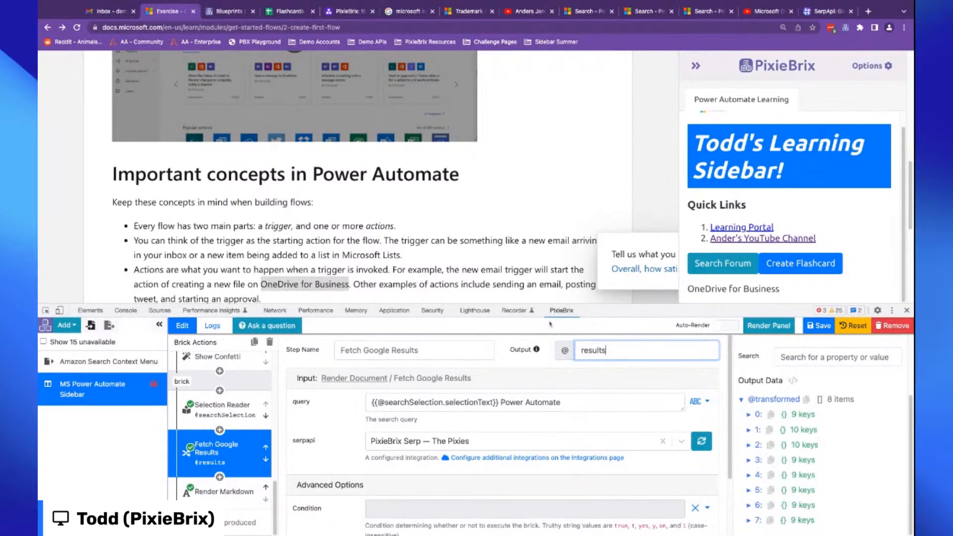
pyautogui.click(749, 414)
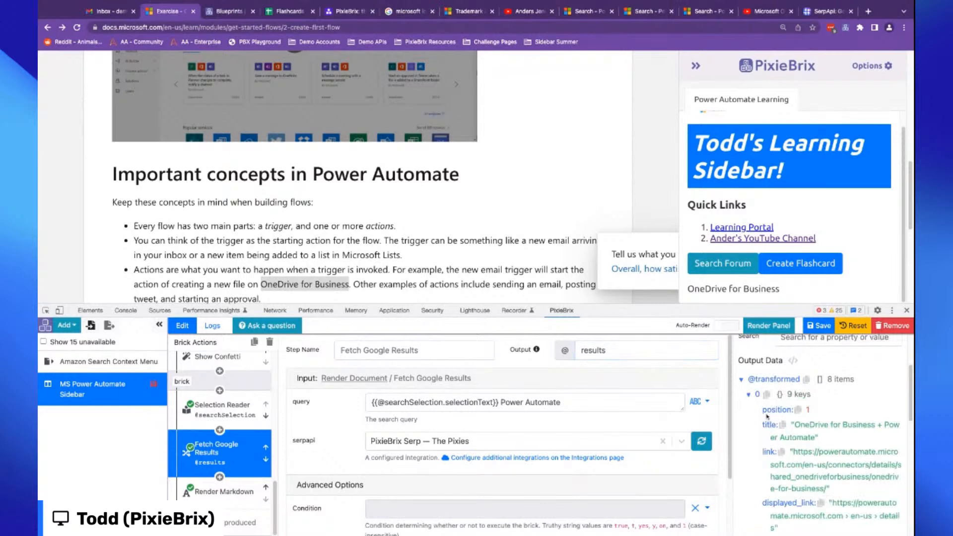
pyautogui.click(749, 394)
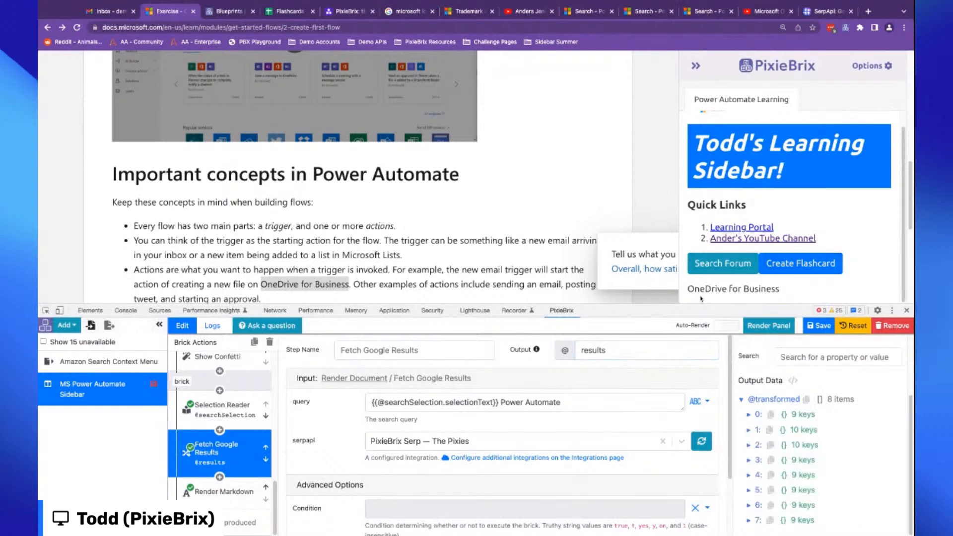
pyautogui.scroll(-1, 710, 296)
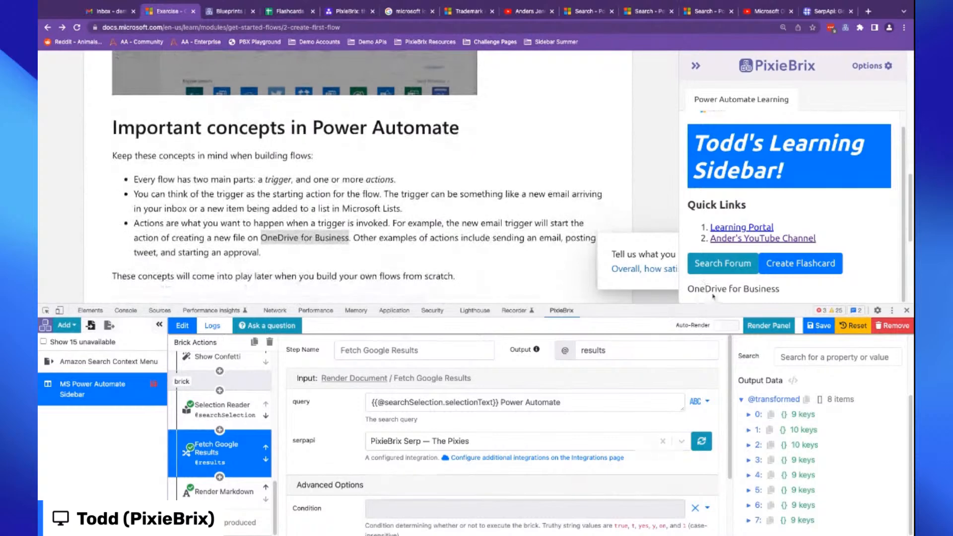
# - In the Render Markdown brick, put a '## Search Results for:' heading before the selection text variable
pyautogui.click(224, 492)
pyautogui.click(420, 402)
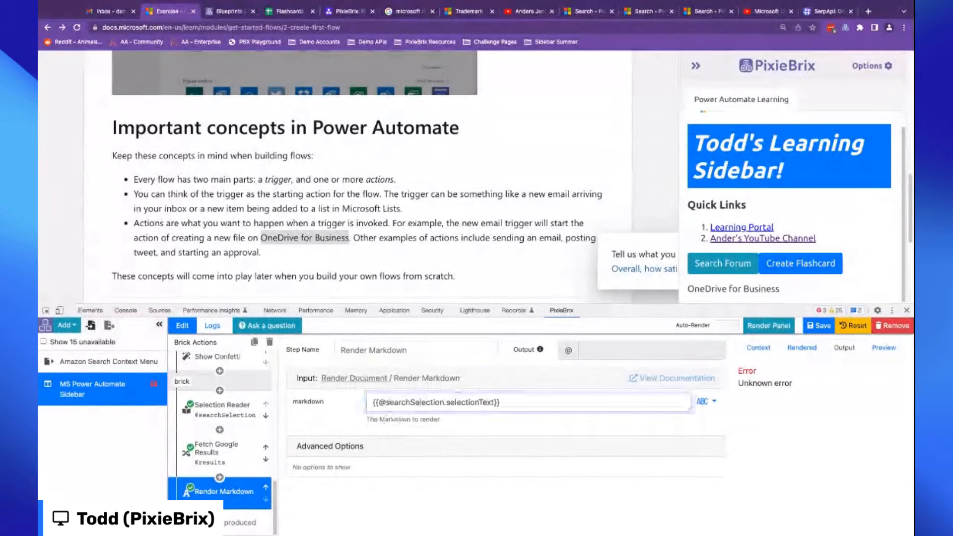
pyautogui.write('## Search Results for:')
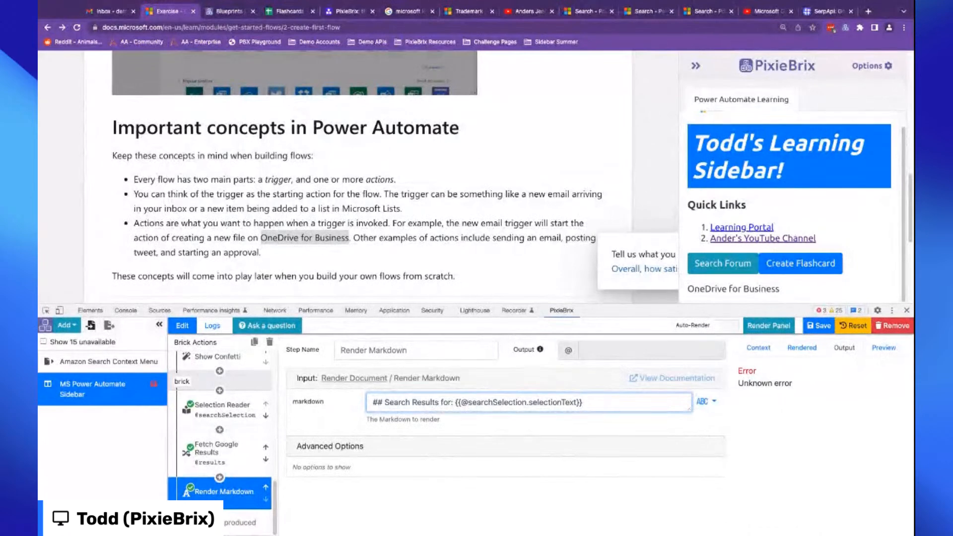
pyautogui.press('Return')
pyautogui.press('Return')
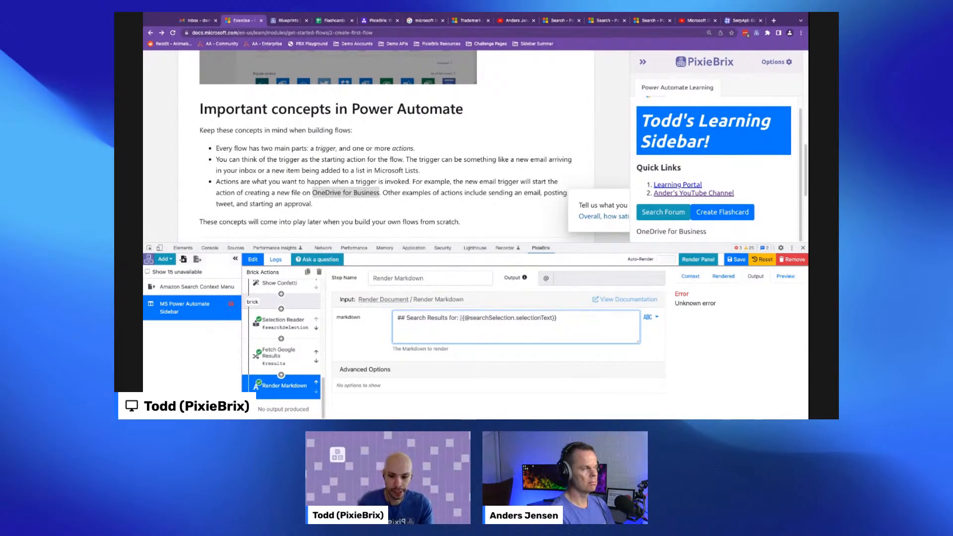
pyautogui.moveTo(460, 318); pyautogui.dragTo(565, 318)
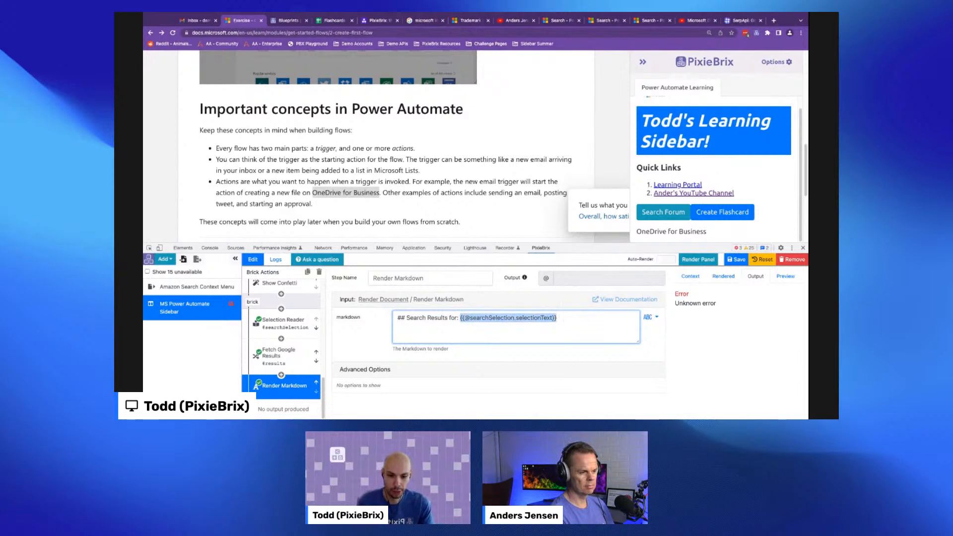
pyautogui.click(565, 317)
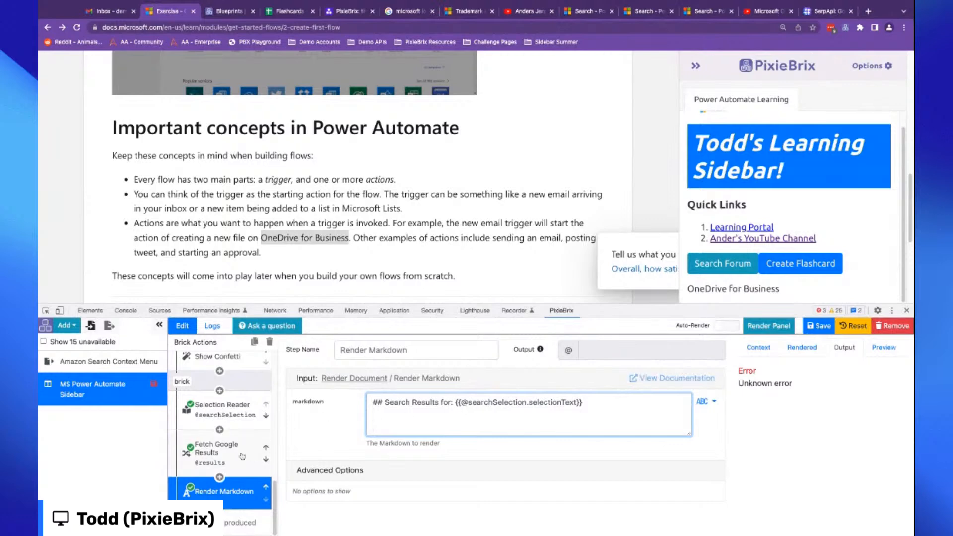
pyautogui.write('{% for @record in @results')
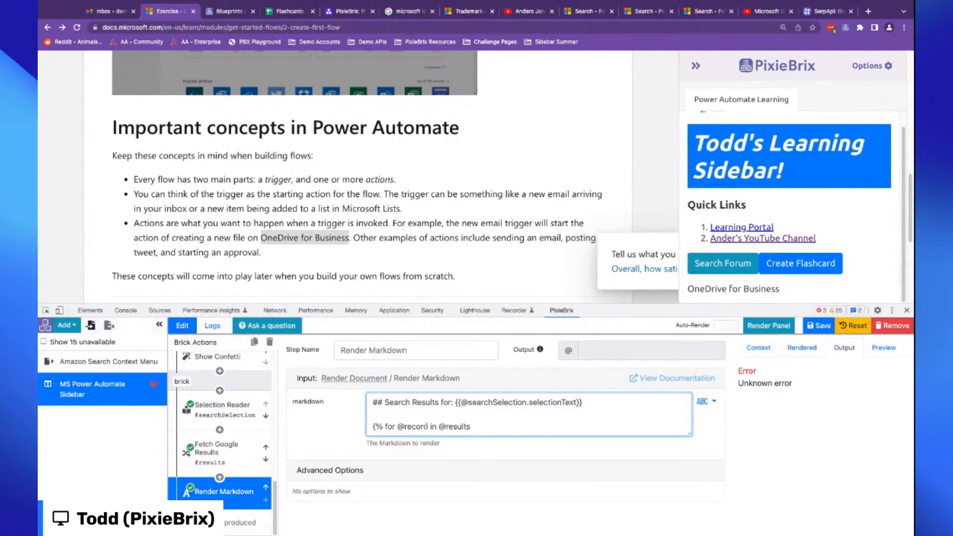
pyautogui.doubleClick(419, 427)
pyautogui.write('results %}')
pyautogui.press('Return')
pyautogui.press('Return')
pyautogui.write('{% endfor %}')
pyautogui.click(373, 439)
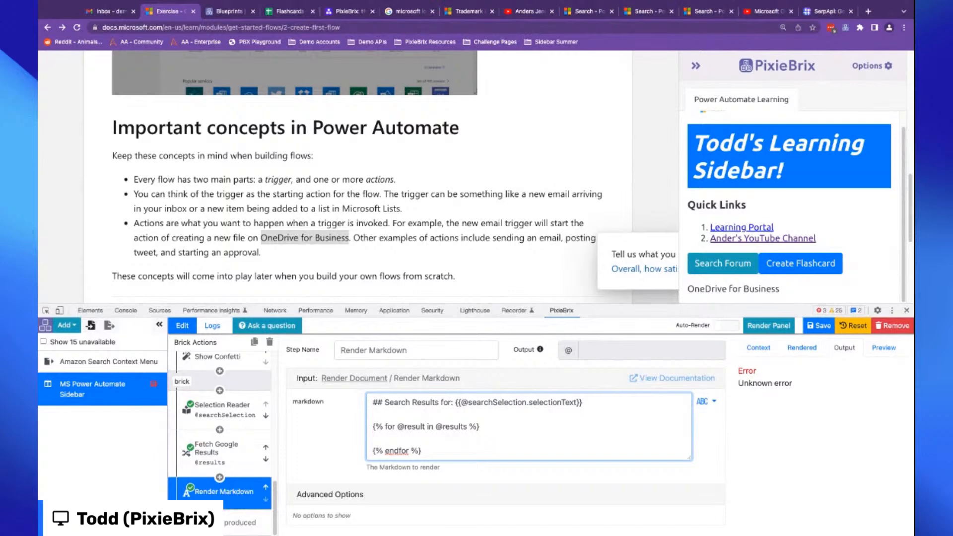
# - Consult the Templating Language Guide on docs.pixiebrix.com in a new tab before returning to the editor
pyautogui.hotkey('ctrl', 't')
pyautogui.write('docs.pixiebrix.com')
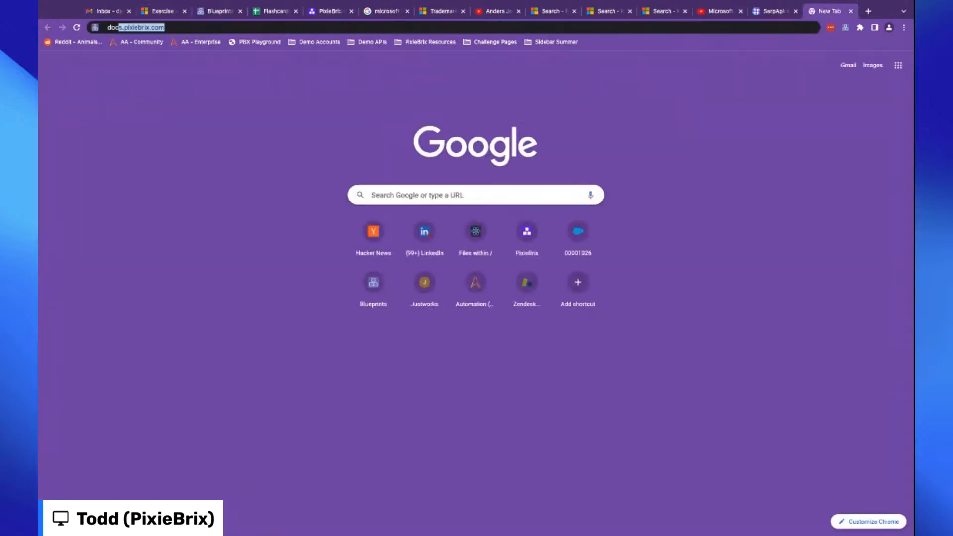
pyautogui.press('Return')
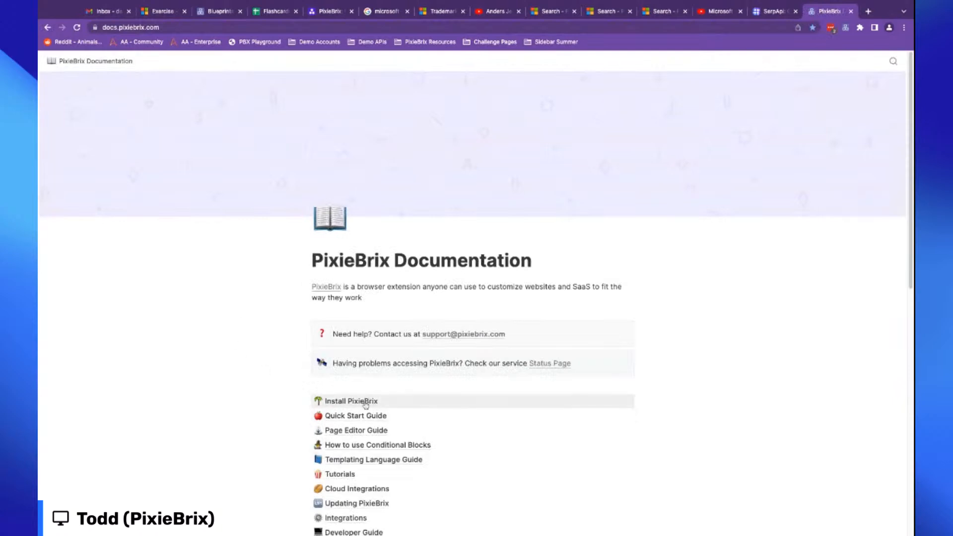
pyautogui.scroll(-1, 407, 456)
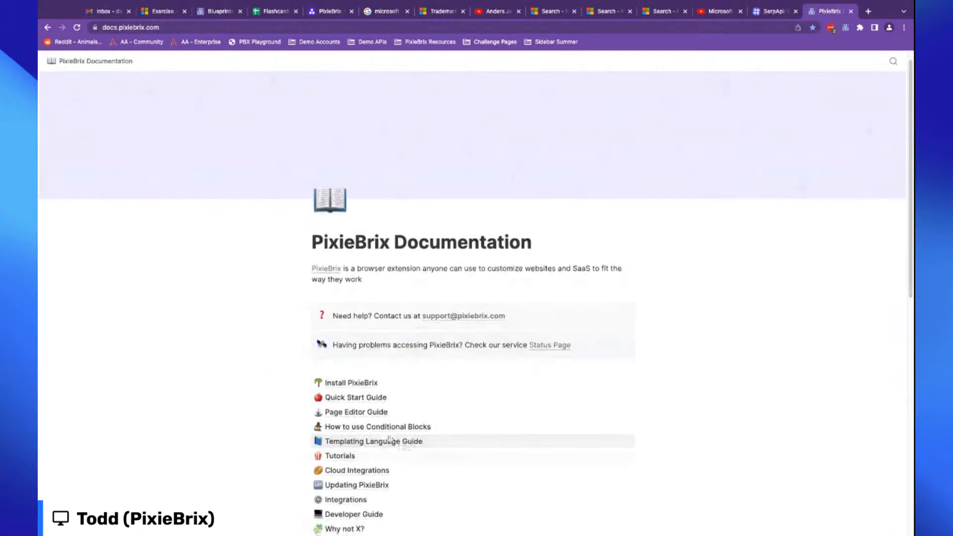
pyautogui.click(331, 445)
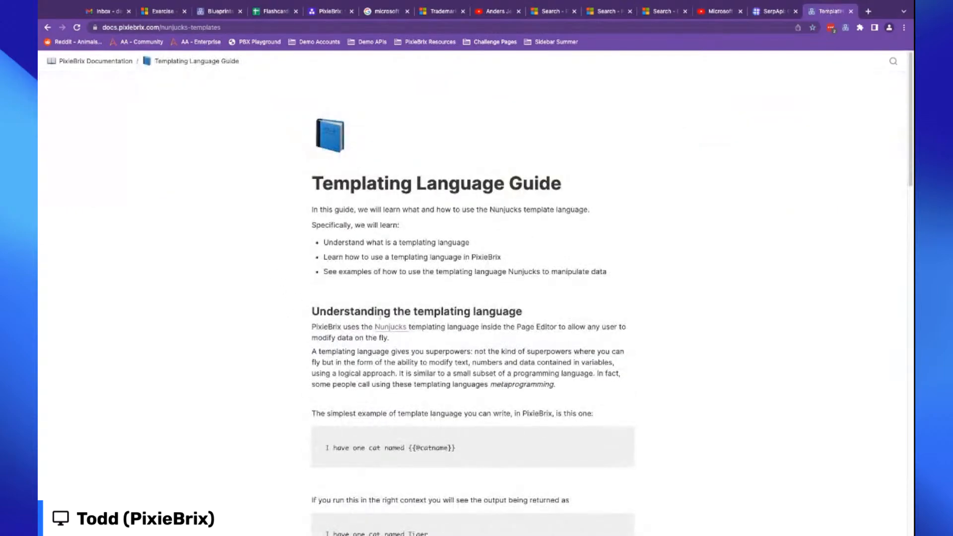
pyautogui.scroll(-1, 313, 348)
pyautogui.scroll(-5, 318, 347)
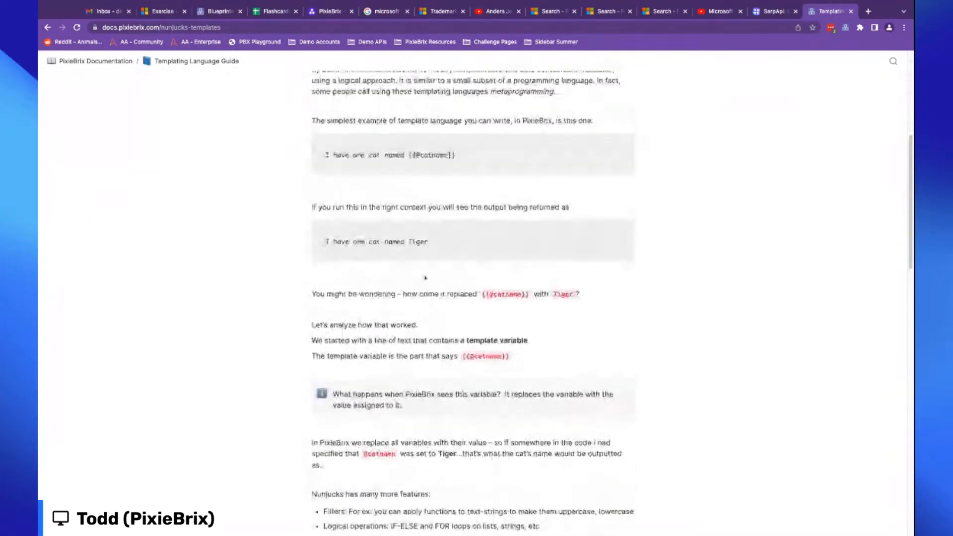
pyautogui.scroll(5, 226, 253)
pyautogui.scroll(-4, 397, 397)
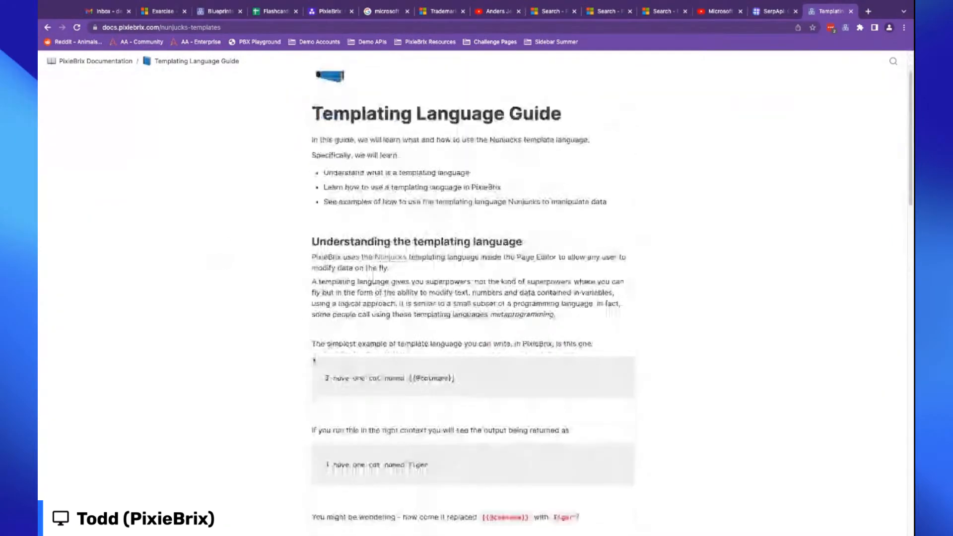
pyautogui.scroll(-10, 436, 383)
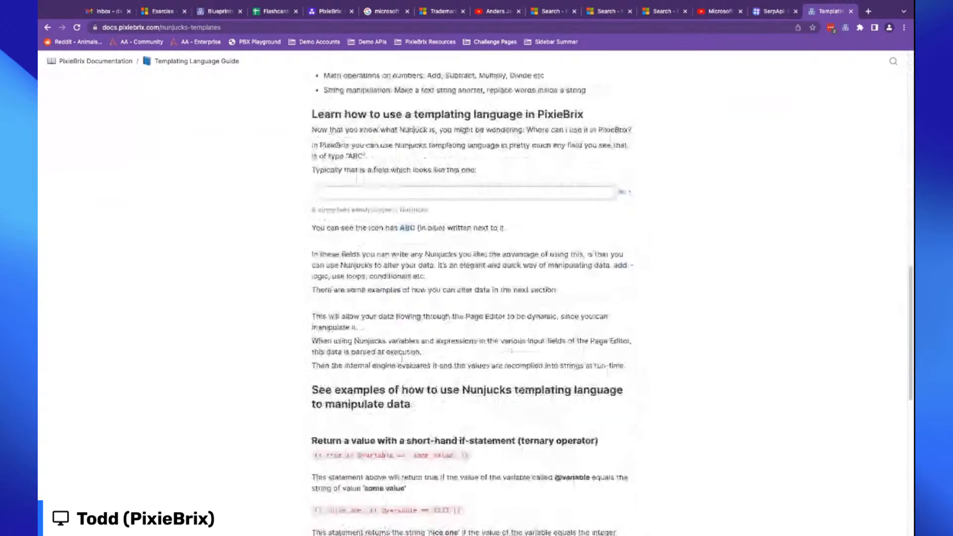
pyautogui.scroll(-4, 471, 298)
pyautogui.scroll(15, 354, 322)
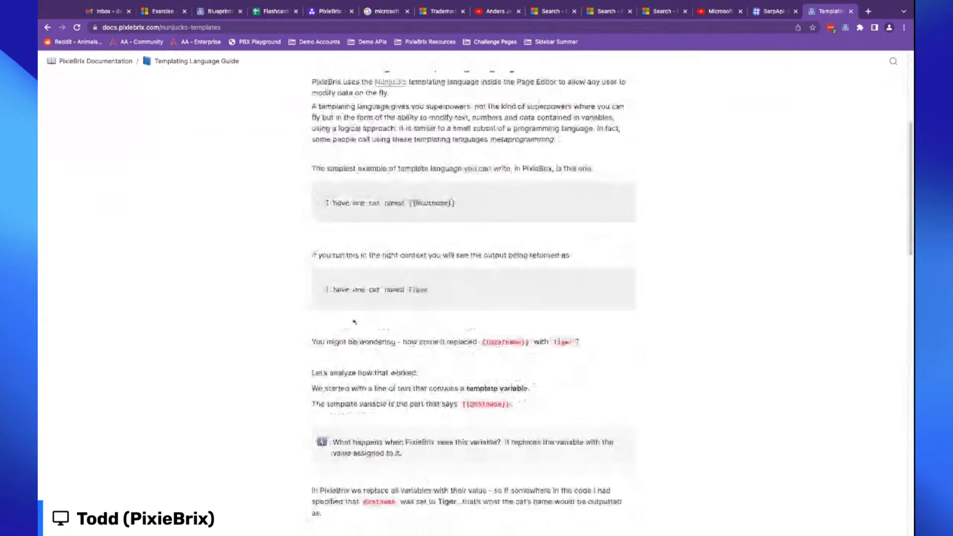
pyautogui.scroll(5, 354, 323)
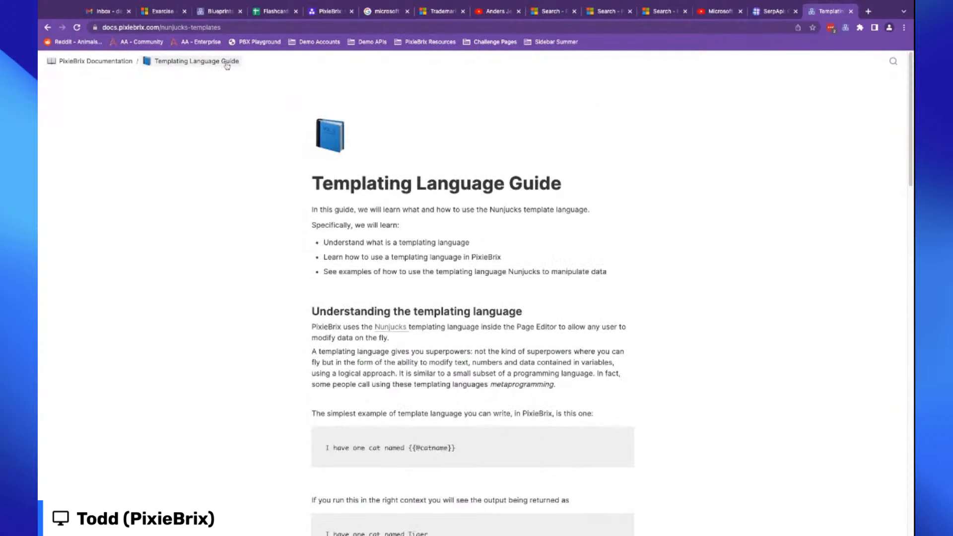
pyautogui.click(164, 12)
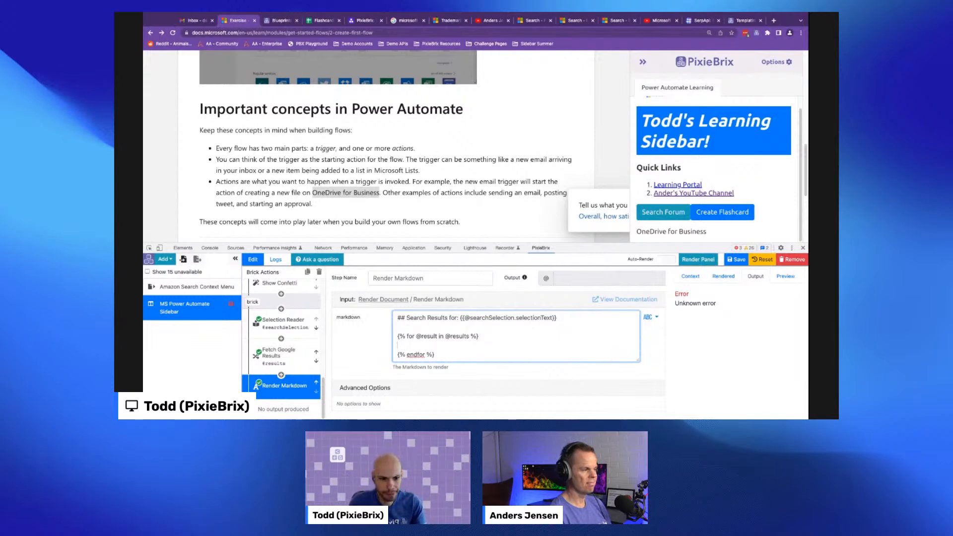
pyautogui.write('1. ')
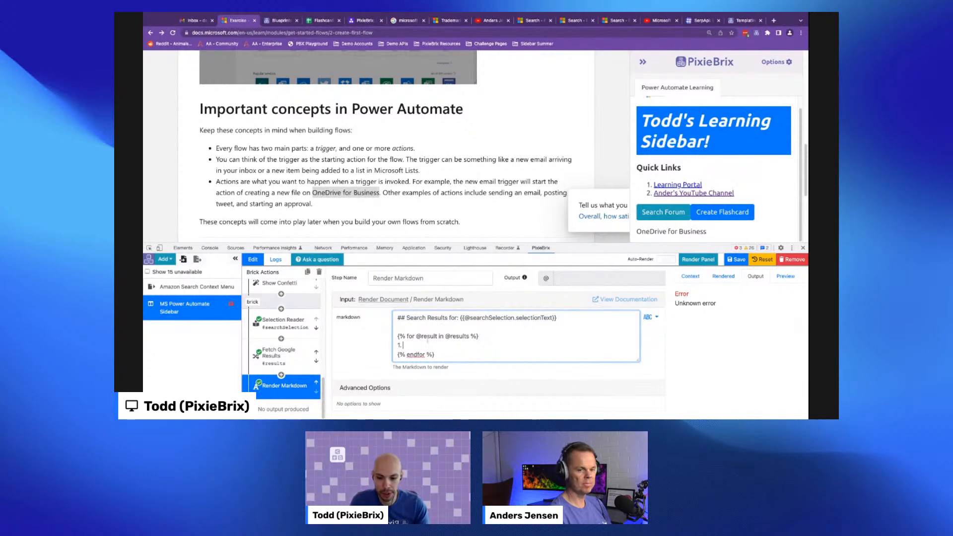
pyautogui.write('[]')
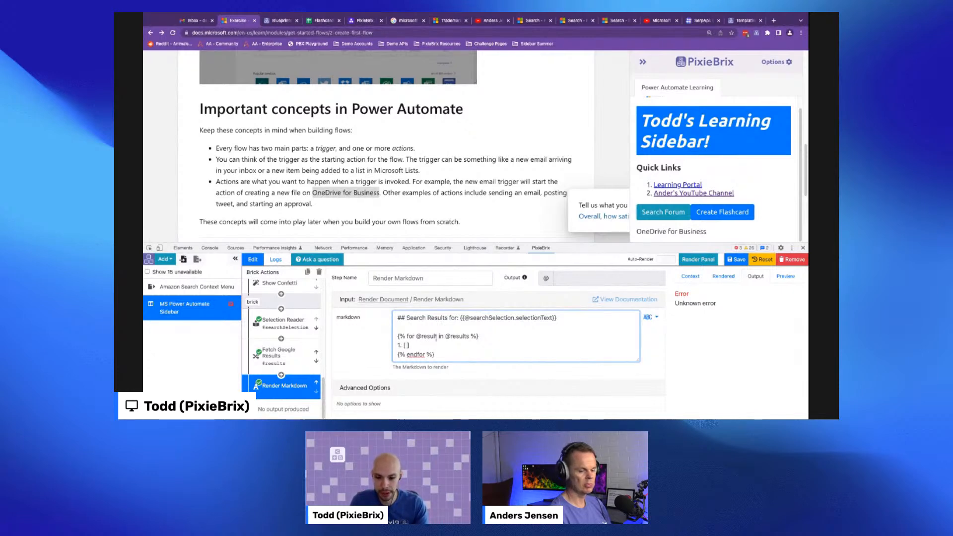
pyautogui.write('{{ }}')
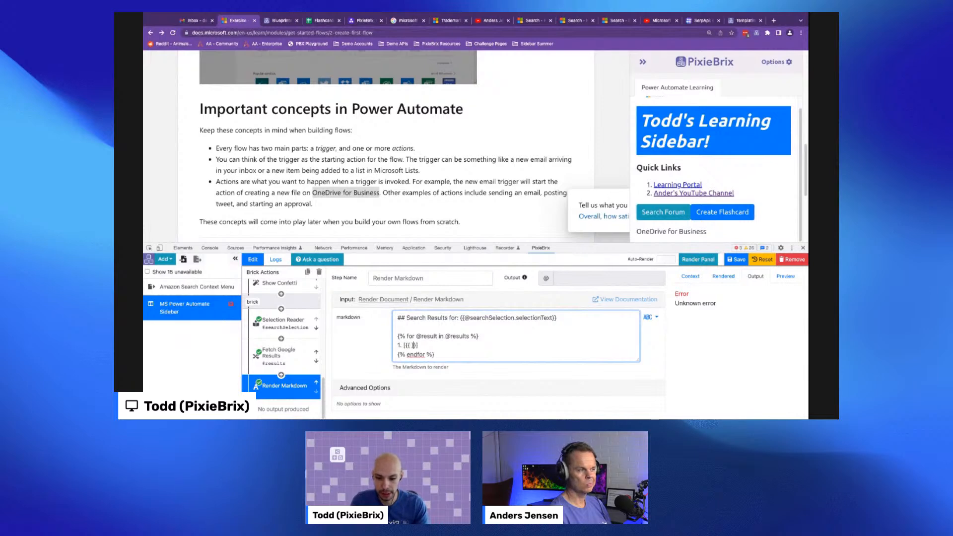
pyautogui.press('Left')
pyautogui.press('BackSpace')
pyautogui.write('sult.title')
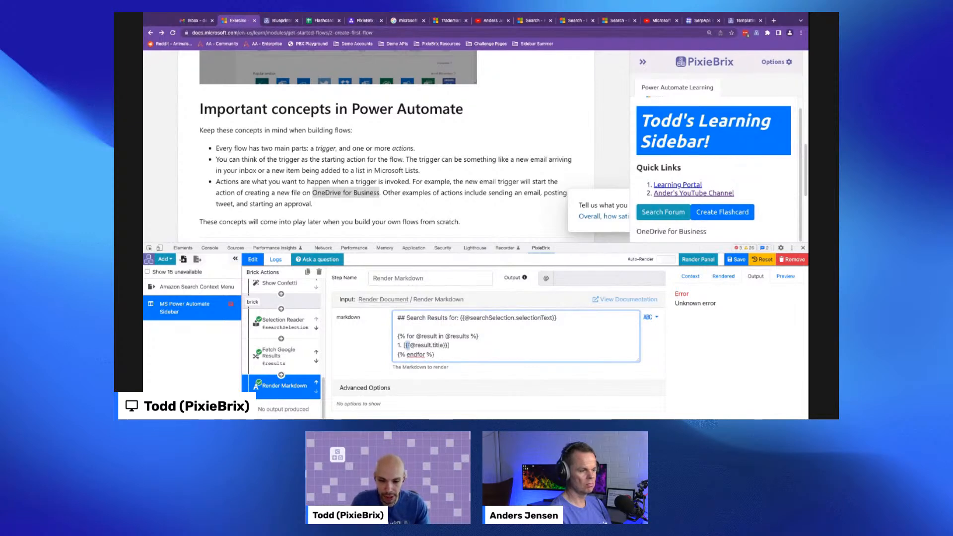
pyautogui.click(473, 343)
pyautogui.write('(@')
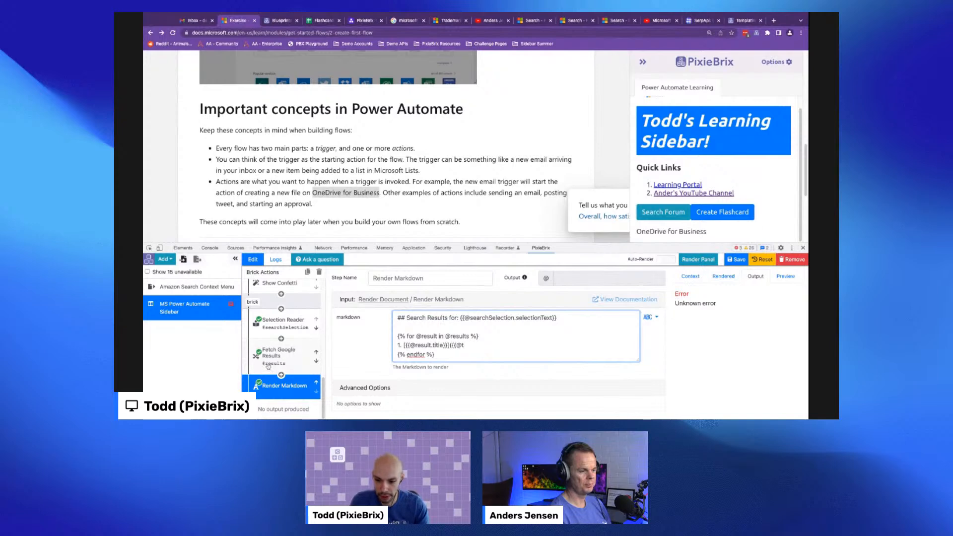
pyautogui.click(278, 353)
pyautogui.click(701, 391)
pyautogui.scroll(-3, 715, 377)
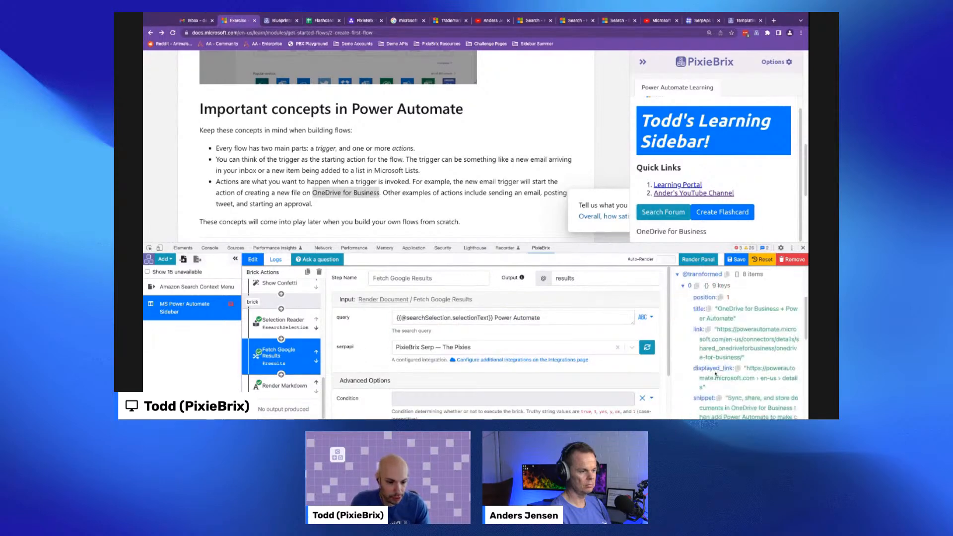
pyautogui.click(283, 386)
pyautogui.click(465, 345)
pyautogui.write('esult.')
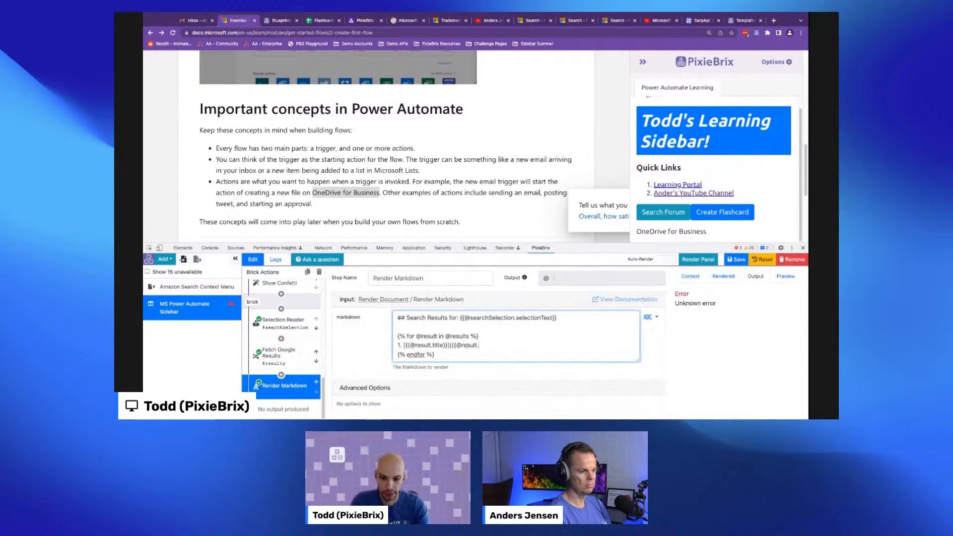
pyautogui.write('link}})')
# - Review the rendered search results list in the sidebar and the bricks' outputs
pyautogui.scroll(-3, 736, 198)
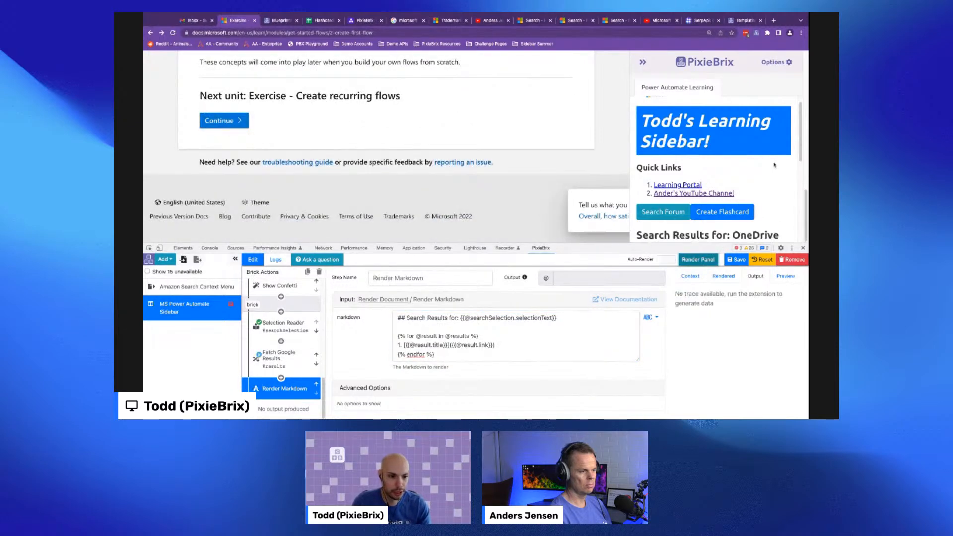
pyautogui.scroll(-2, 769, 174)
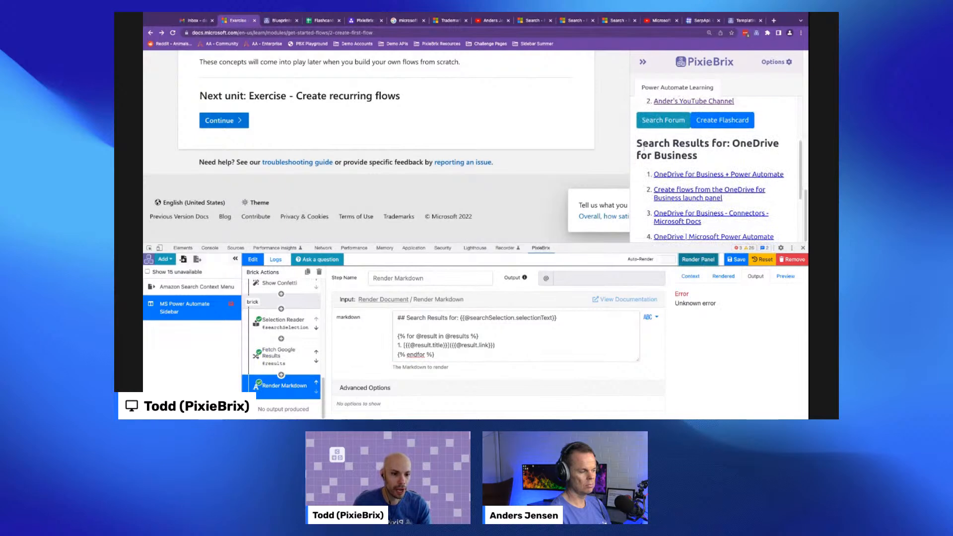
pyautogui.scroll(-1, 658, 172)
pyautogui.scroll(-2, 658, 171)
pyautogui.scroll(3, 687, 167)
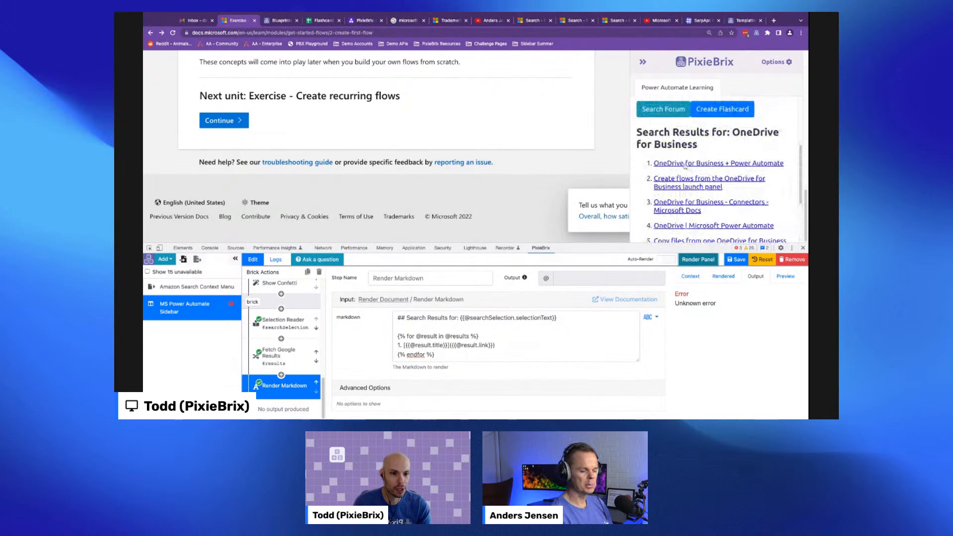
pyautogui.click(278, 351)
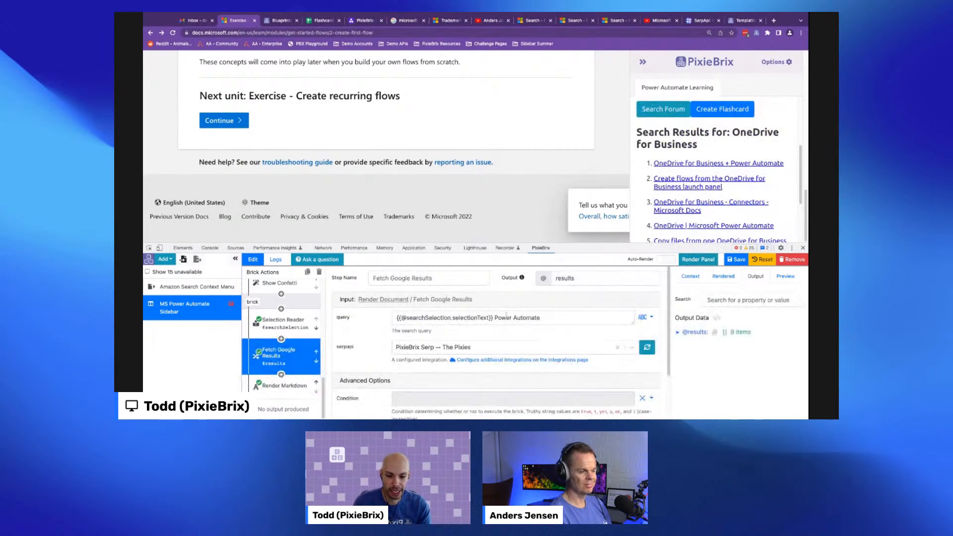
pyautogui.click(285, 385)
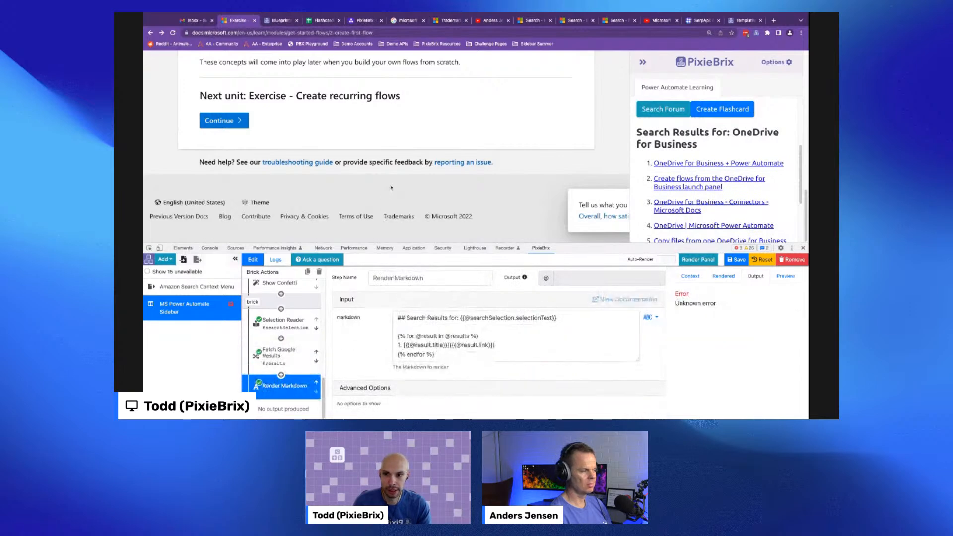
# - Select the text Microsoft Lists on the Power Automate page so the sidebar searches for it
pyautogui.scroll(1, 391, 187)
pyautogui.scroll(2, 391, 187)
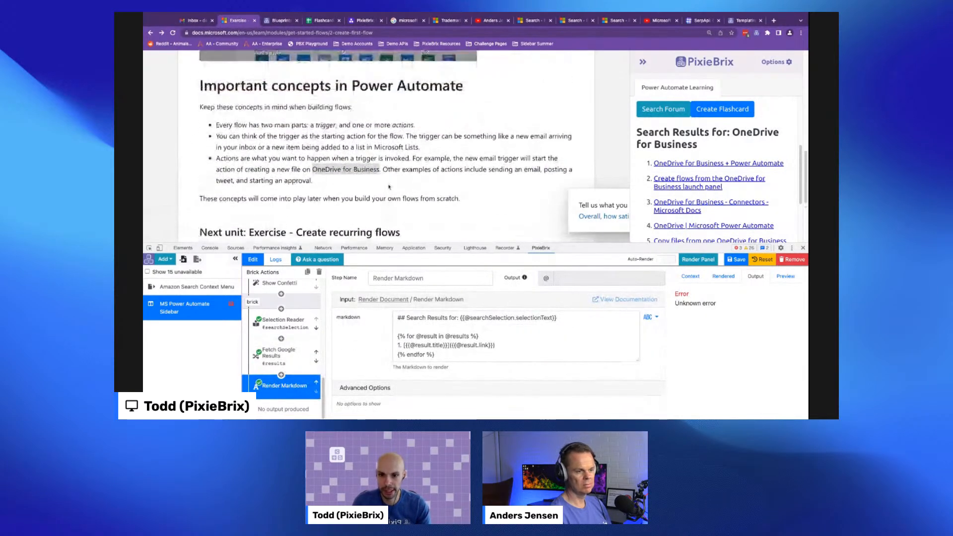
pyautogui.scroll(1, 388, 183)
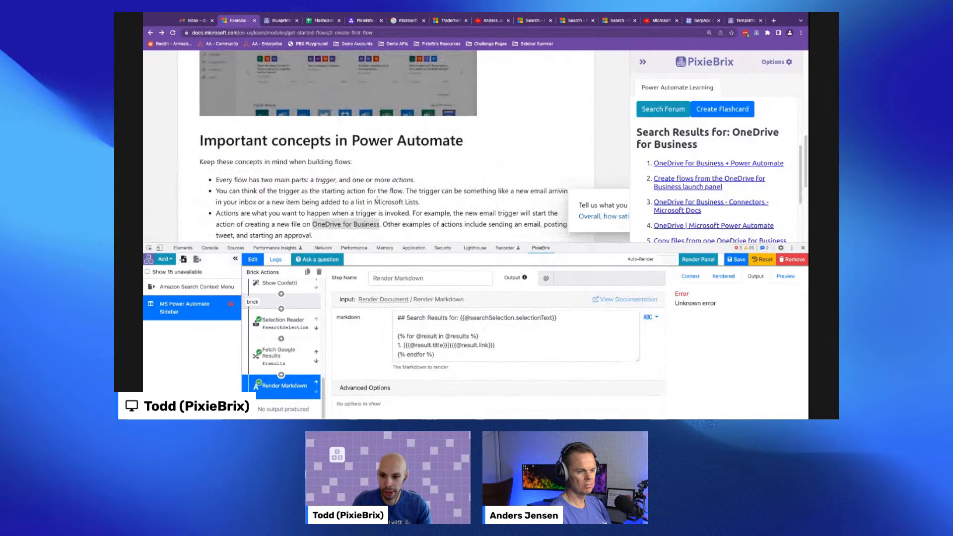
pyautogui.moveTo(374, 201); pyautogui.dragTo(418, 203)
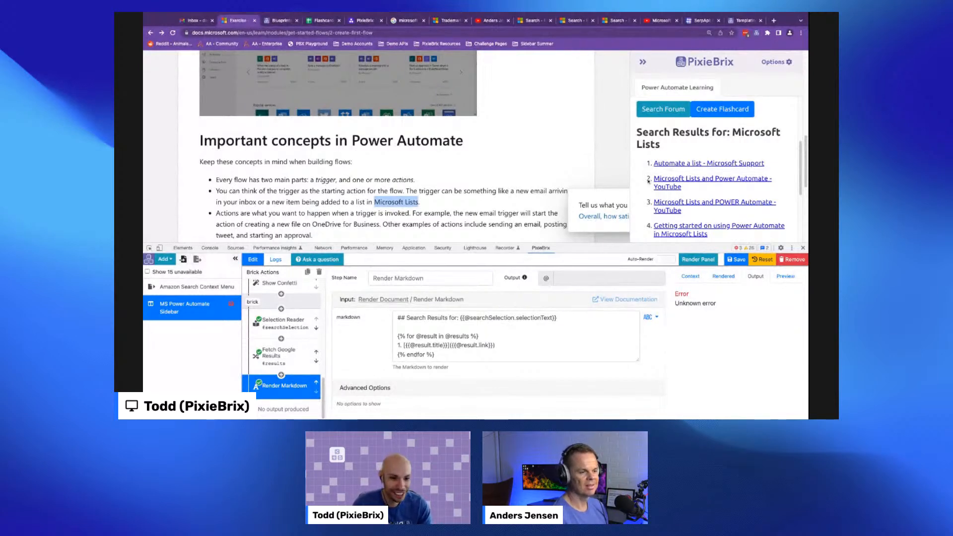
# - Open the first sidebar search result in a new tab, return to the page, and browse the results list
pyautogui.click(675, 164)
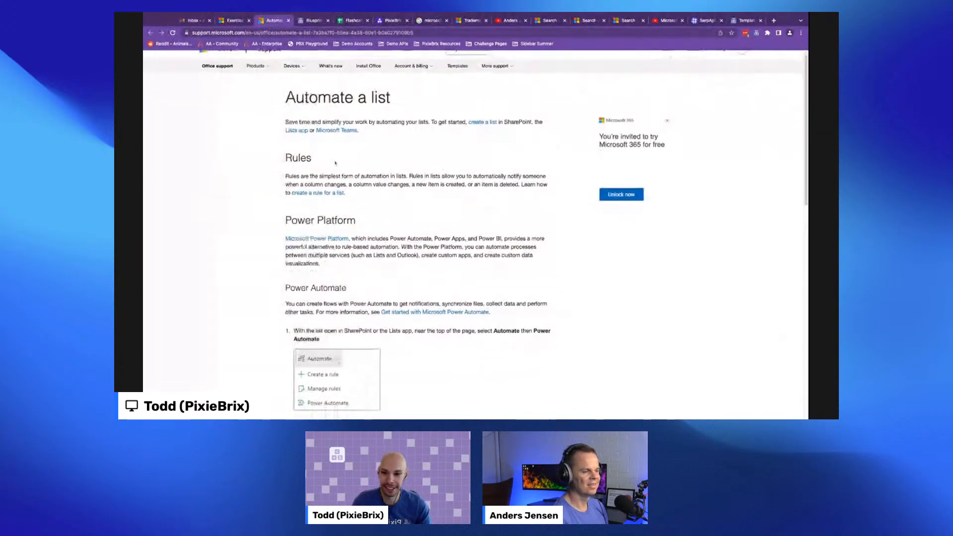
pyautogui.scroll(-5, 330, 168)
pyautogui.scroll(5, 333, 141)
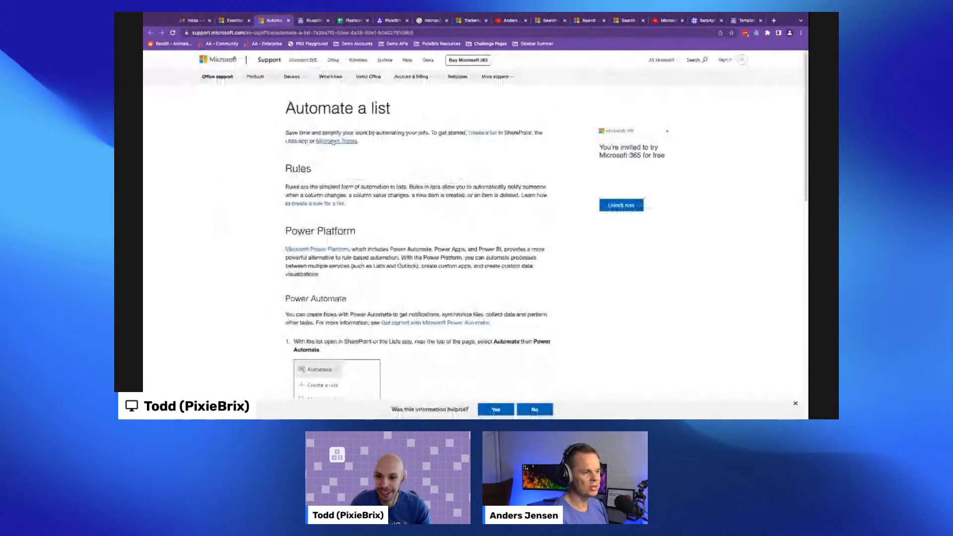
pyautogui.hotkey('ctrl', 'shift', 'Tab')
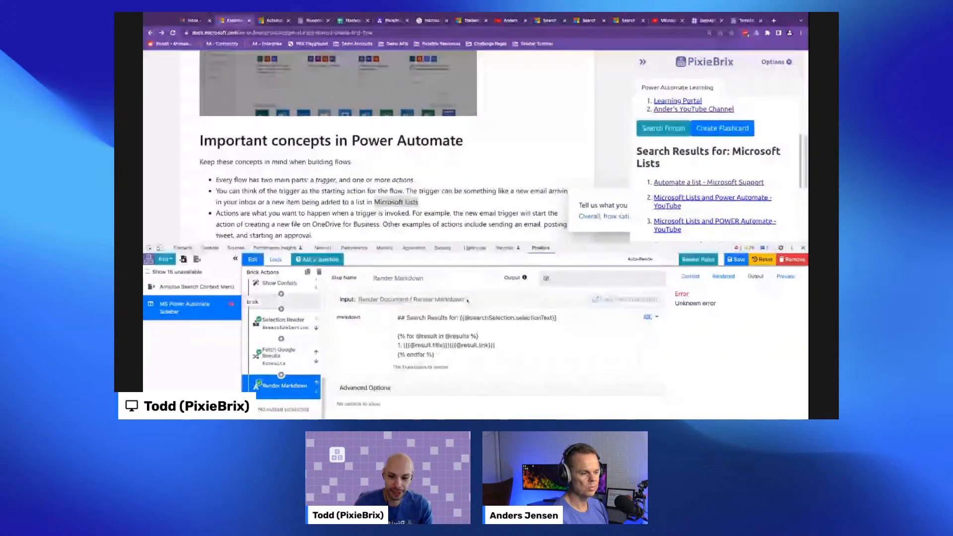
pyautogui.scroll(-3, 699, 187)
pyautogui.scroll(-3, 699, 186)
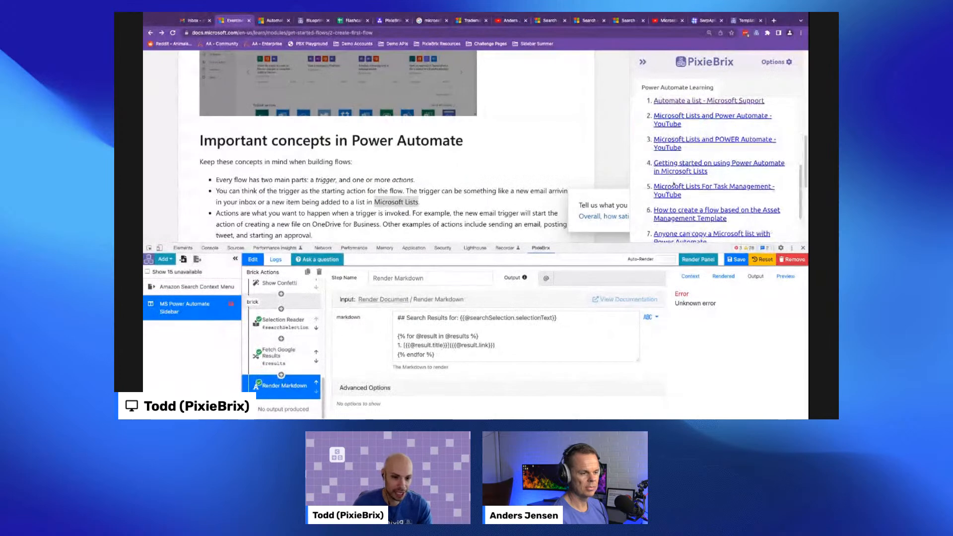
pyautogui.scroll(2, 673, 185)
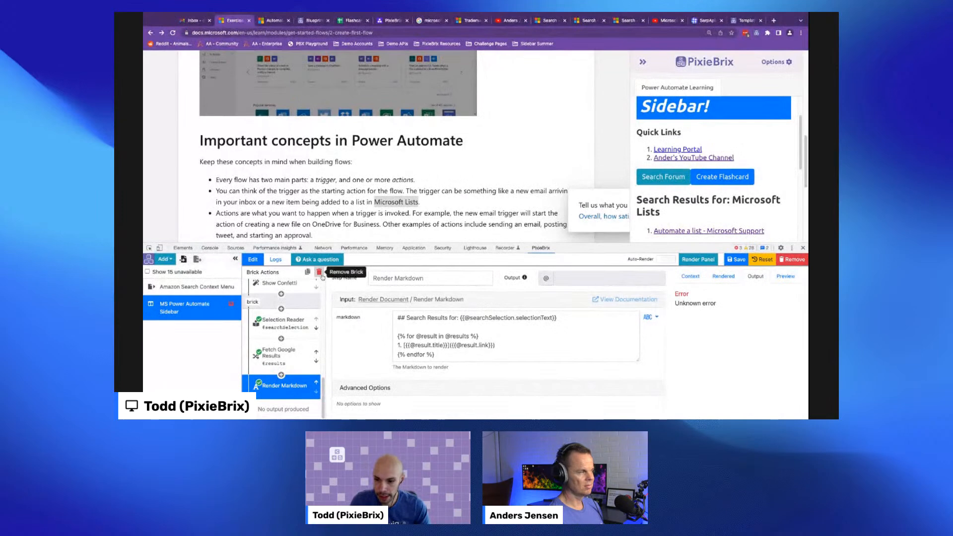
# - Replace the Render Markdown brick with A customizable table brick in the search section
pyautogui.click(319, 272)
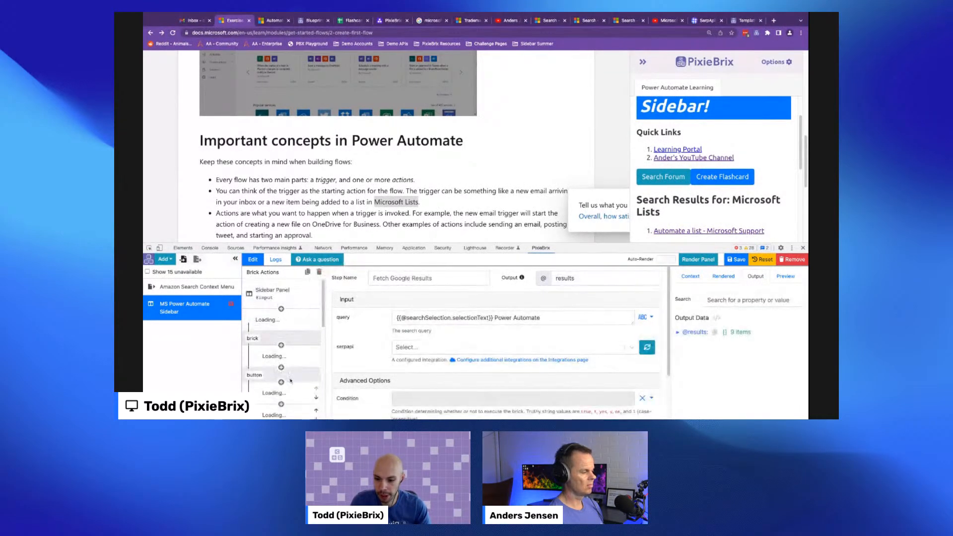
pyautogui.click(281, 399)
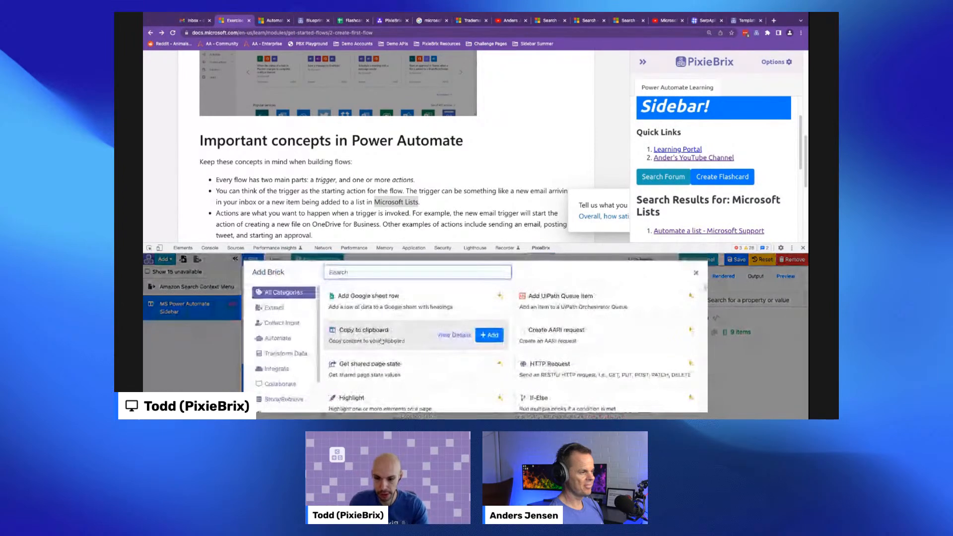
pyautogui.write('custom')
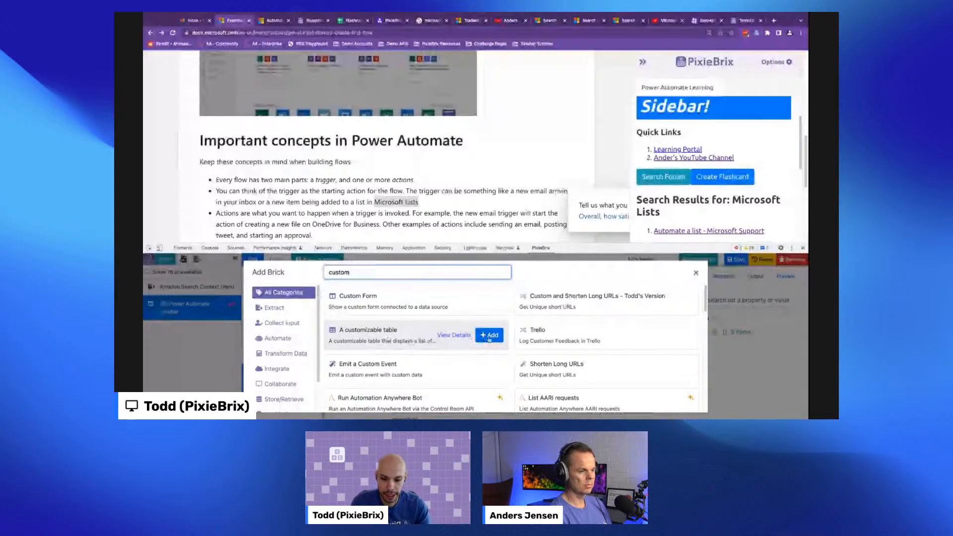
pyautogui.click(489, 335)
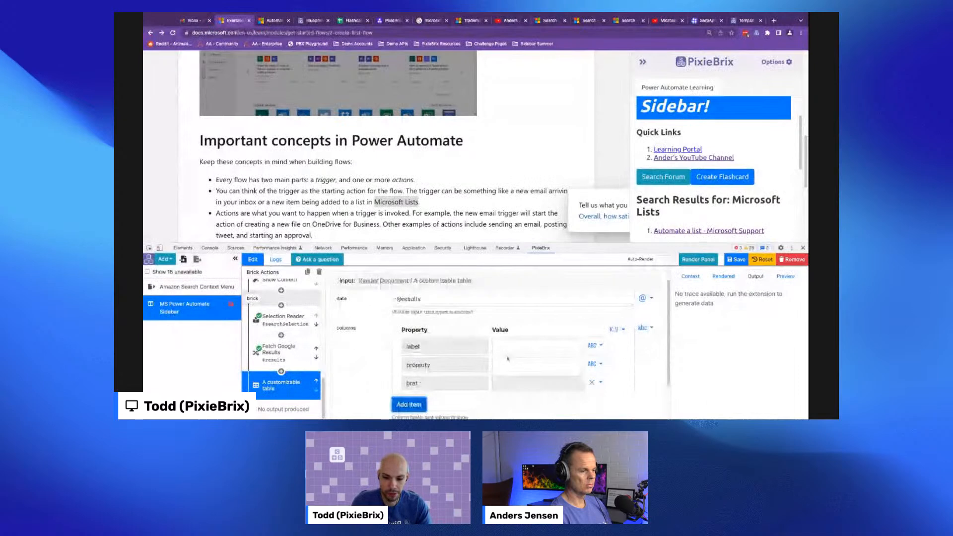
# - Configure the table column with label Search Result, property title and href link
pyautogui.click(514, 347)
pyautogui.write('Se')
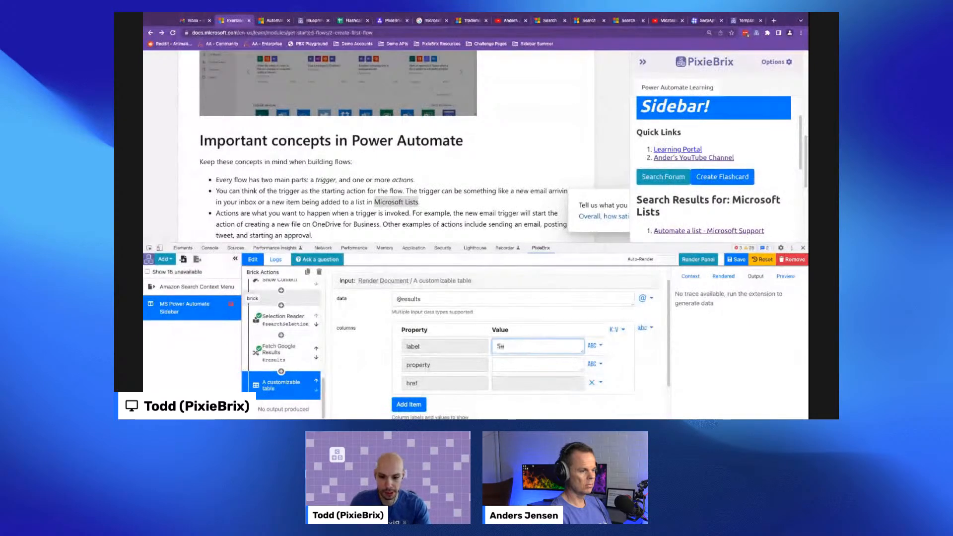
pyautogui.write('arch Result')
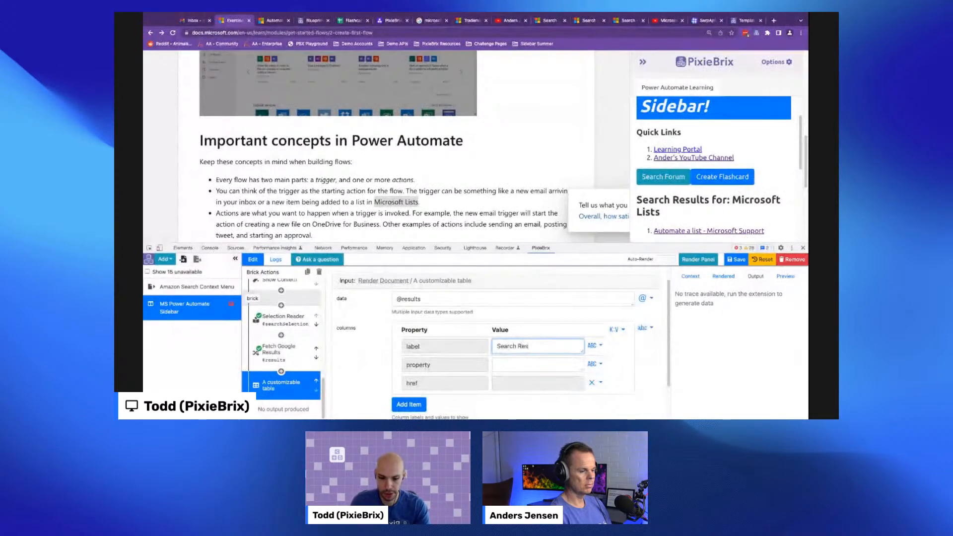
pyautogui.click(527, 364)
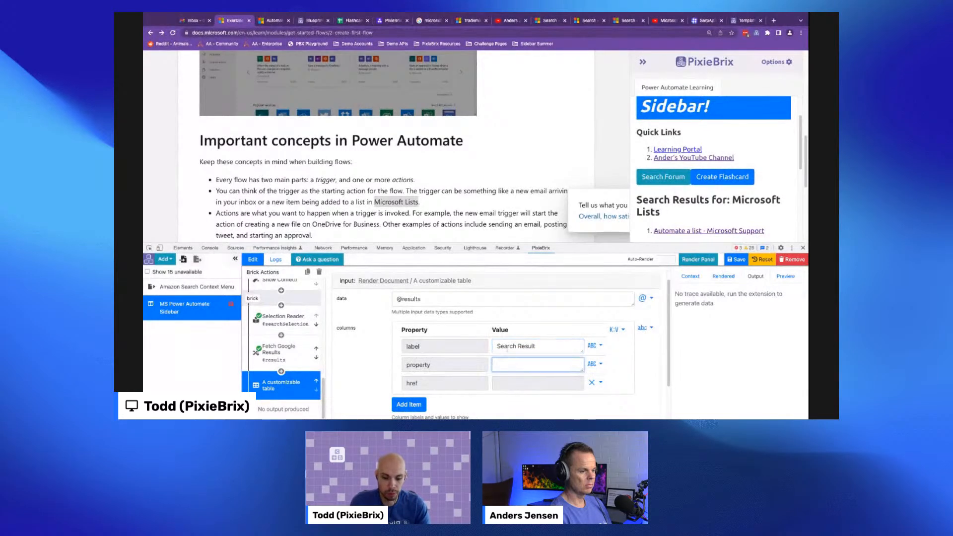
pyautogui.write('title')
pyautogui.click(526, 383)
pyautogui.doubleClick(408, 383)
pyautogui.click(529, 384)
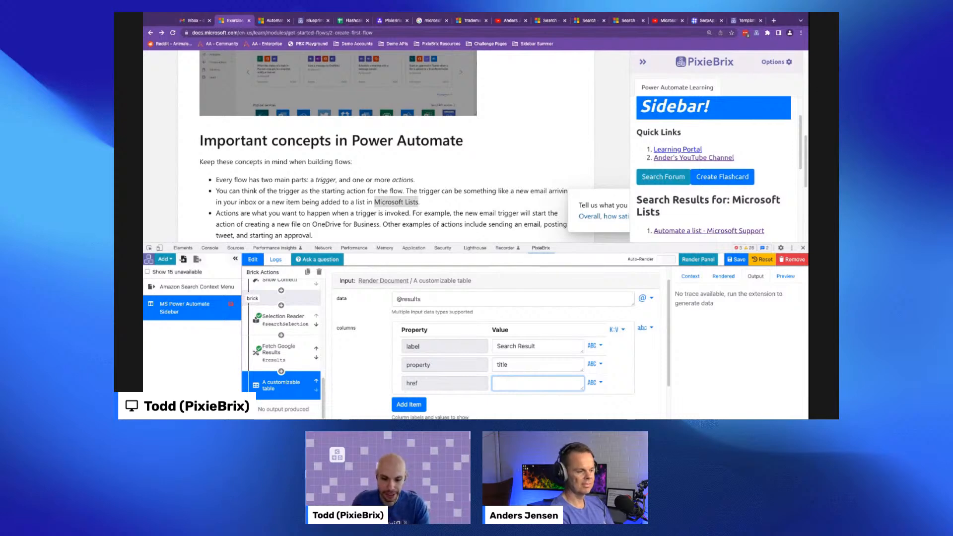
pyautogui.write('link')
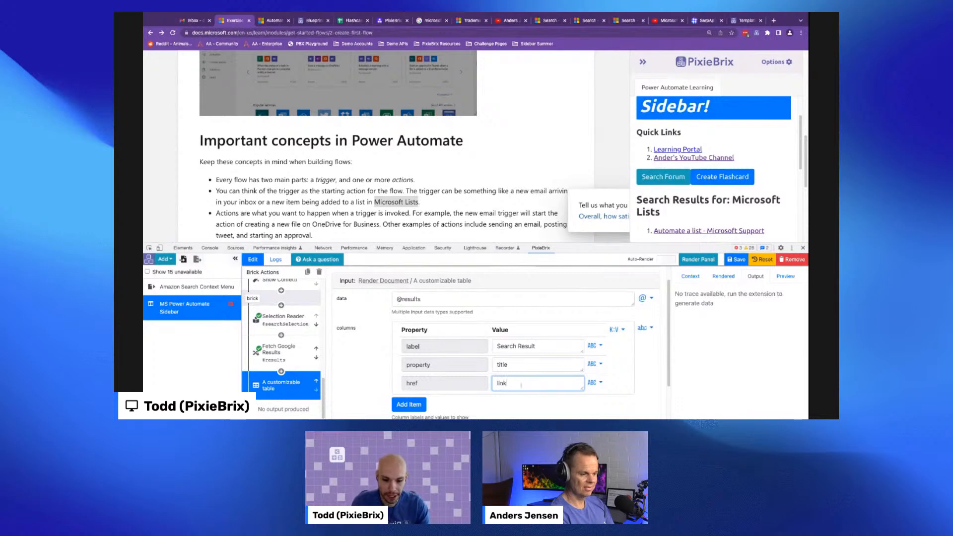
# - Render the panel and review the search results table in the sidebar
pyautogui.click(695, 259)
pyautogui.scroll(-5, 671, 226)
pyautogui.scroll(2, 700, 195)
pyautogui.scroll(-1, 676, 213)
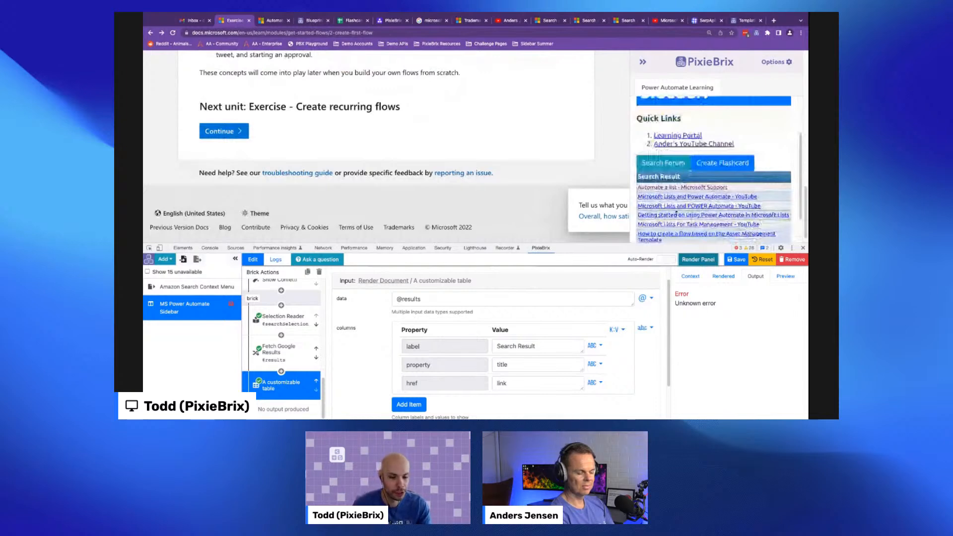
pyautogui.scroll(-1, 676, 213)
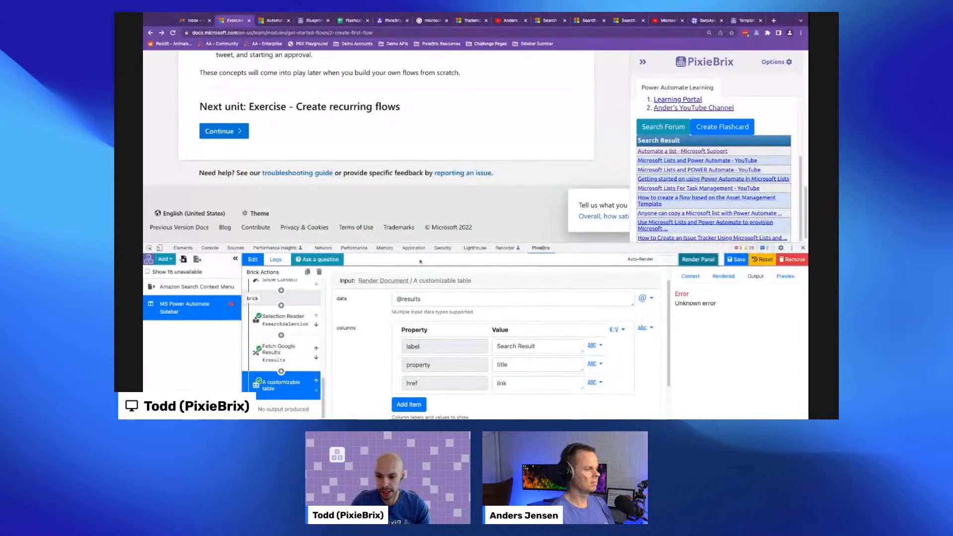
# - Delete the Fetch Google Results and Selection Reader bricks from the sidebar pipeline
pyautogui.click(296, 353)
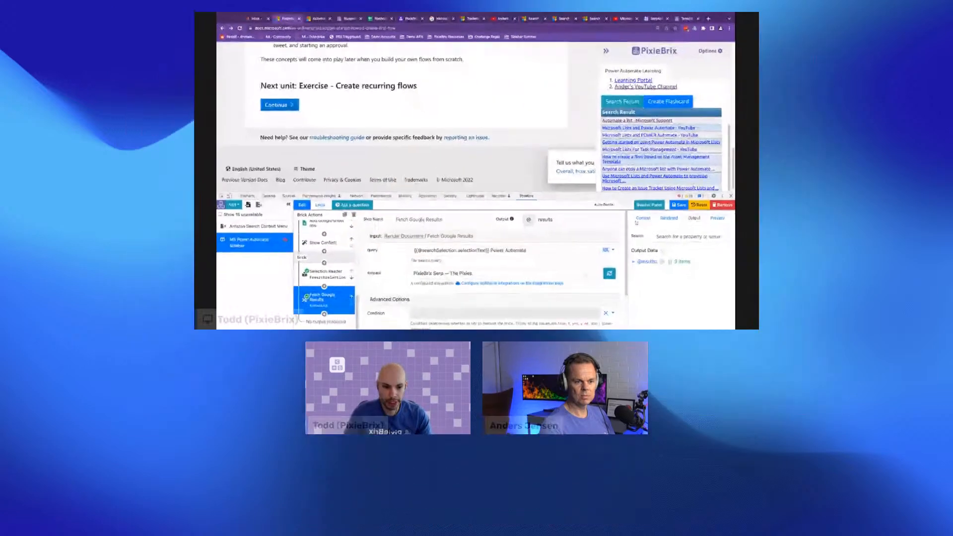
pyautogui.click(416, 225)
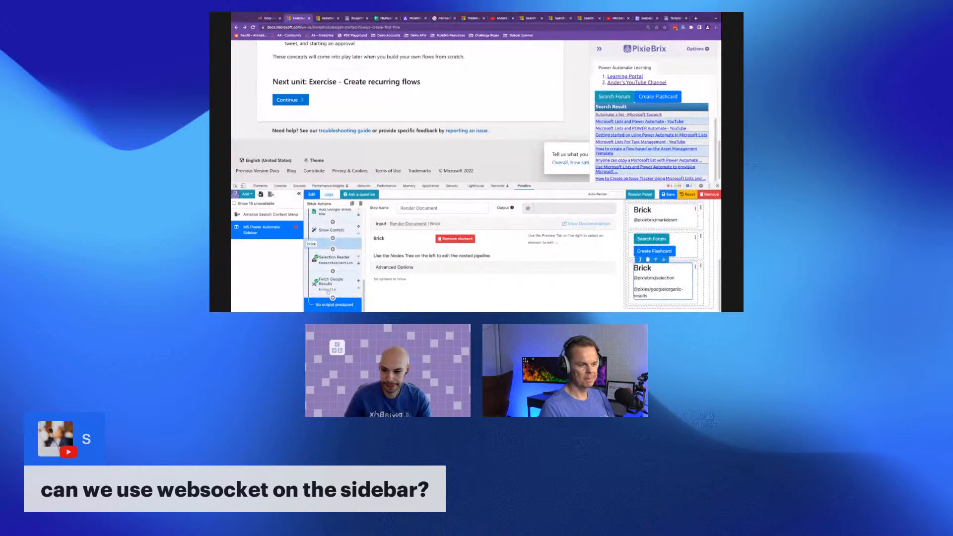
pyautogui.click(331, 282)
pyautogui.click(360, 204)
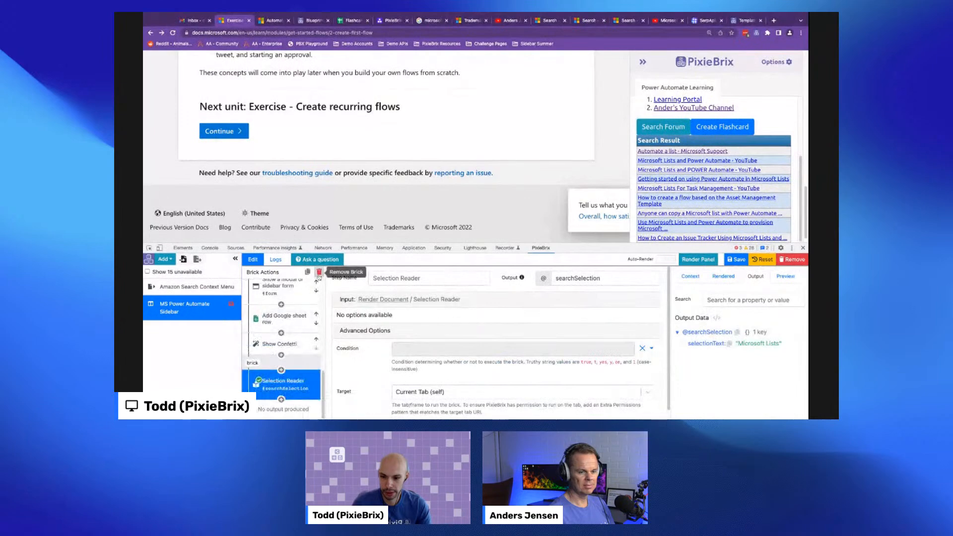
pyautogui.click(319, 272)
# - Add an IFrame brick to the sidebar and start entering its URL
pyautogui.scroll(-10, 289, 380)
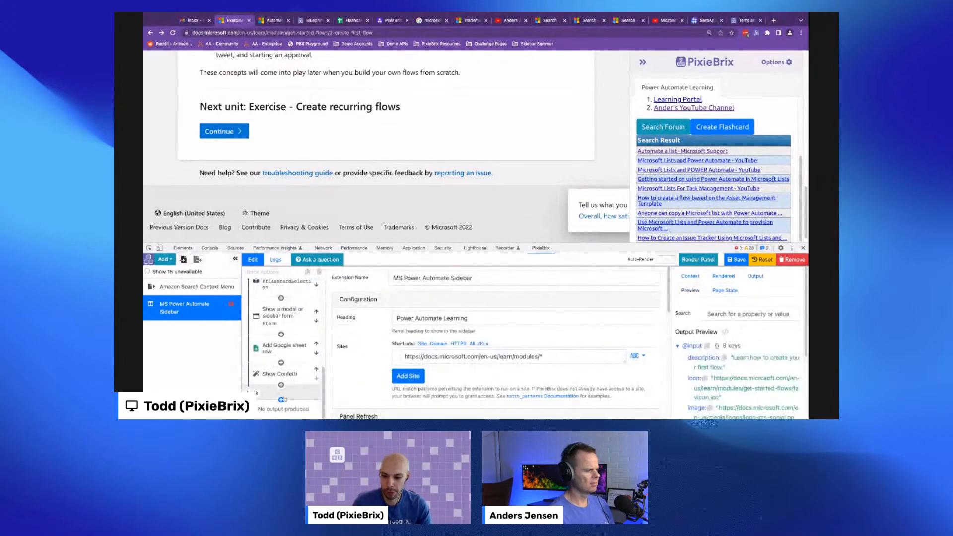
pyautogui.click(281, 399)
pyautogui.write('ifram')
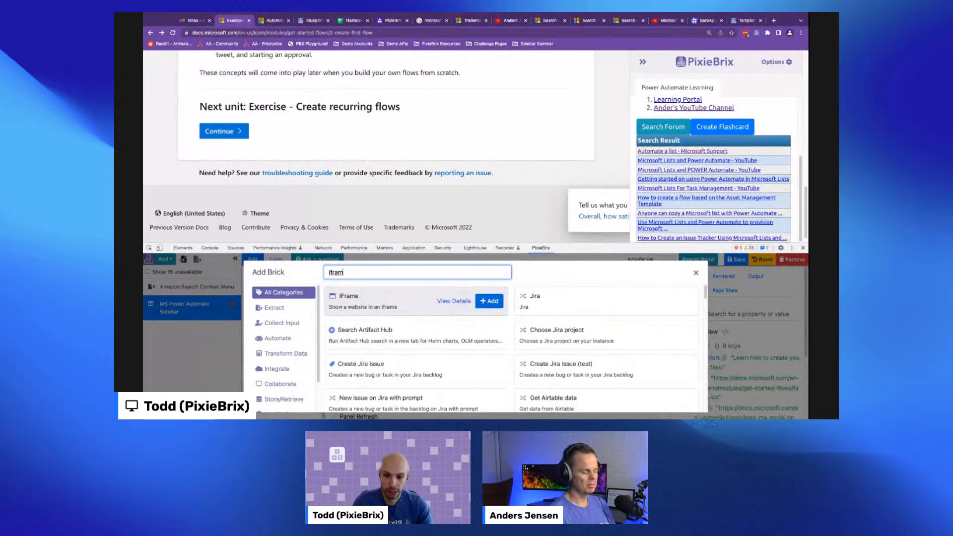
pyautogui.click(489, 301)
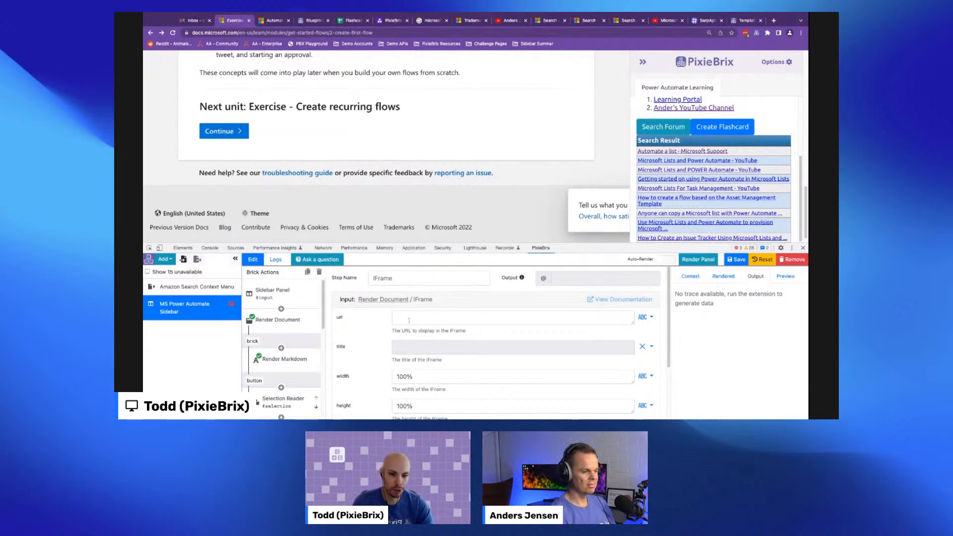
pyautogui.click(409, 320)
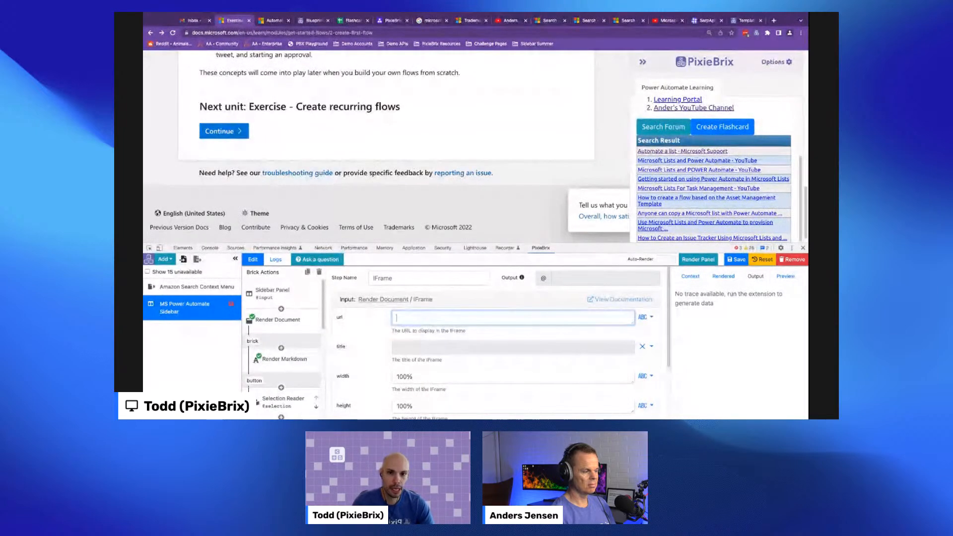
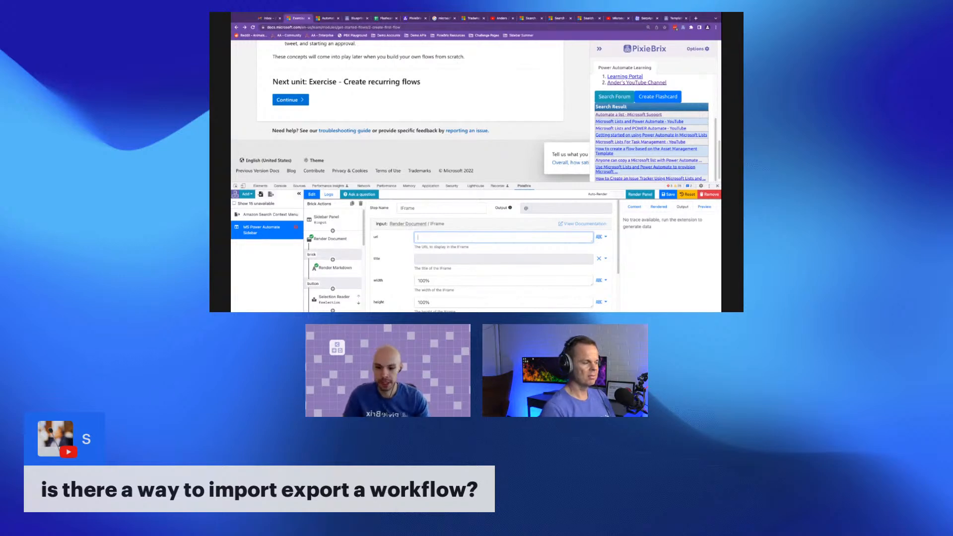
# - Delete the IFrame brick from the sidebar pipeline and save the extension
pyautogui.scroll(-5, 340, 275)
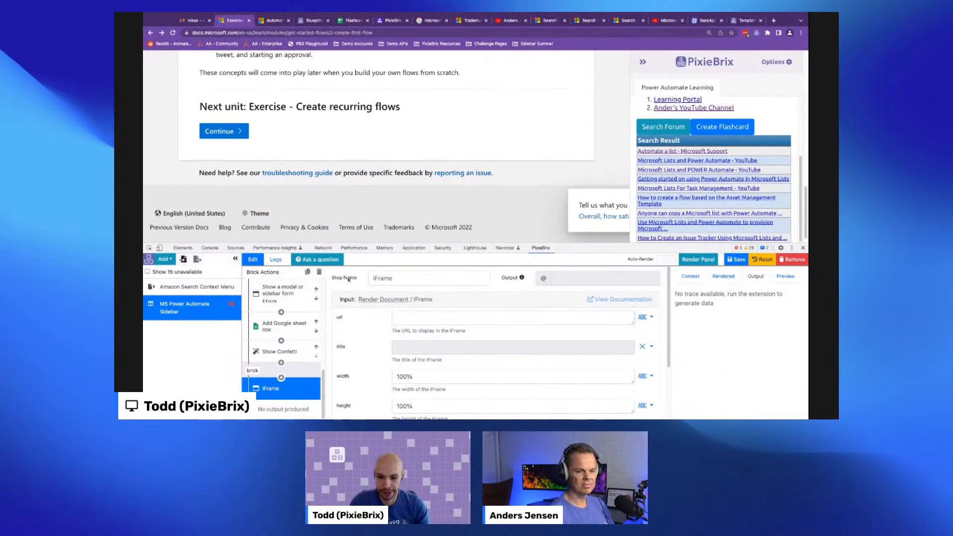
pyautogui.click(319, 272)
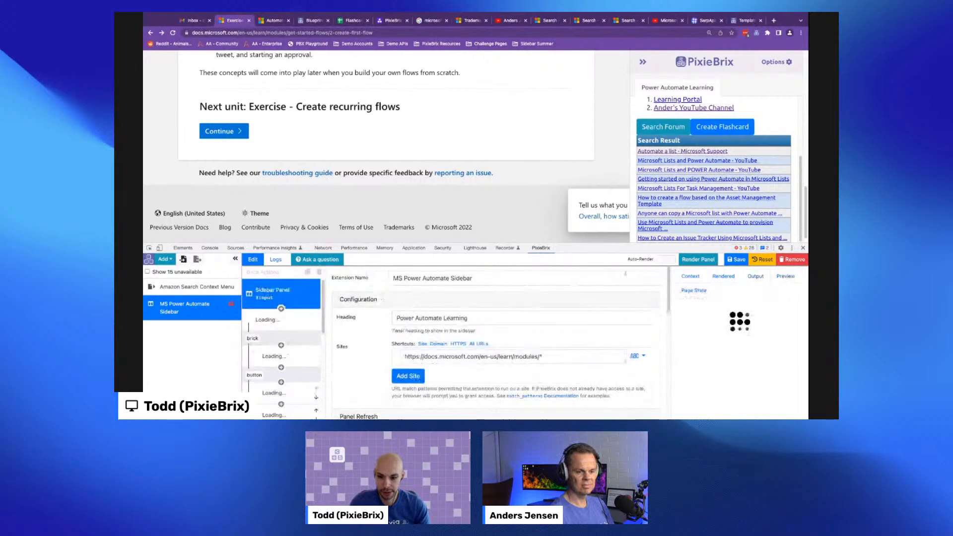
pyautogui.click(731, 259)
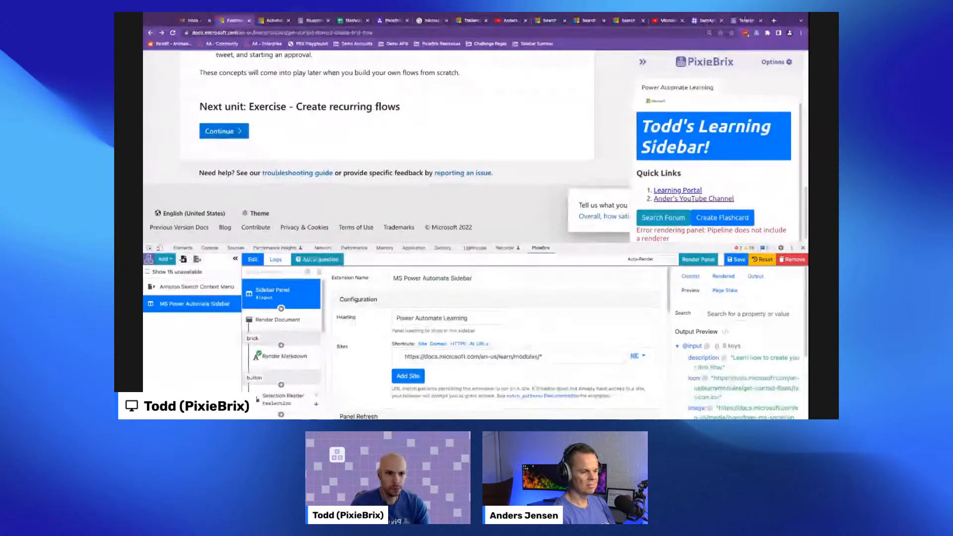
# - Open the blueprints page and start sharing the MS Power Automate Sidebar blueprint
pyautogui.click(794, 61)
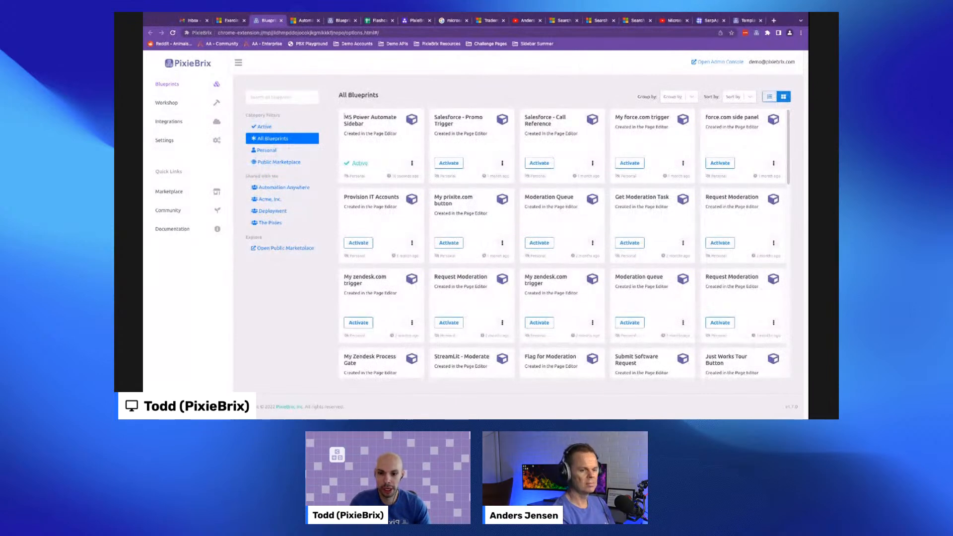
pyautogui.moveTo(344, 117); pyautogui.dragTo(364, 124)
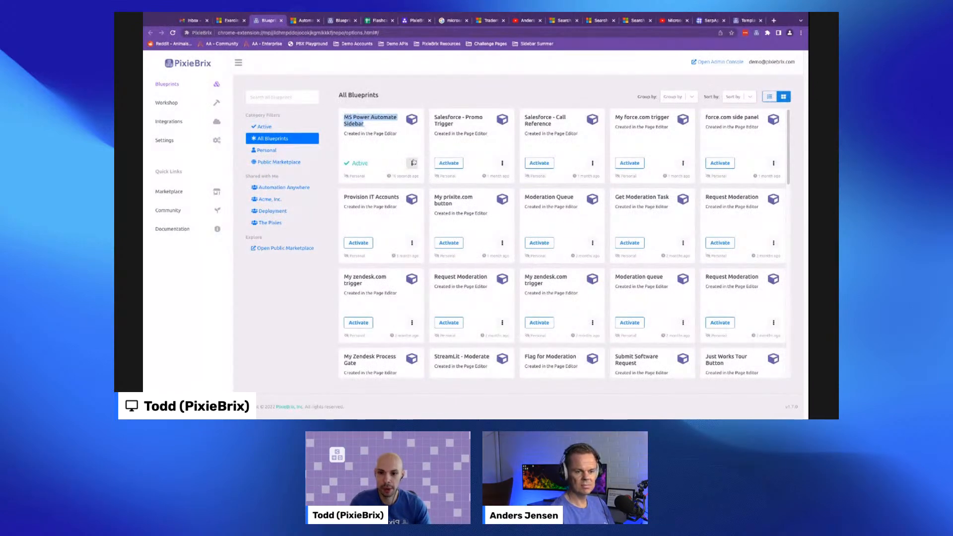
pyautogui.click(412, 163)
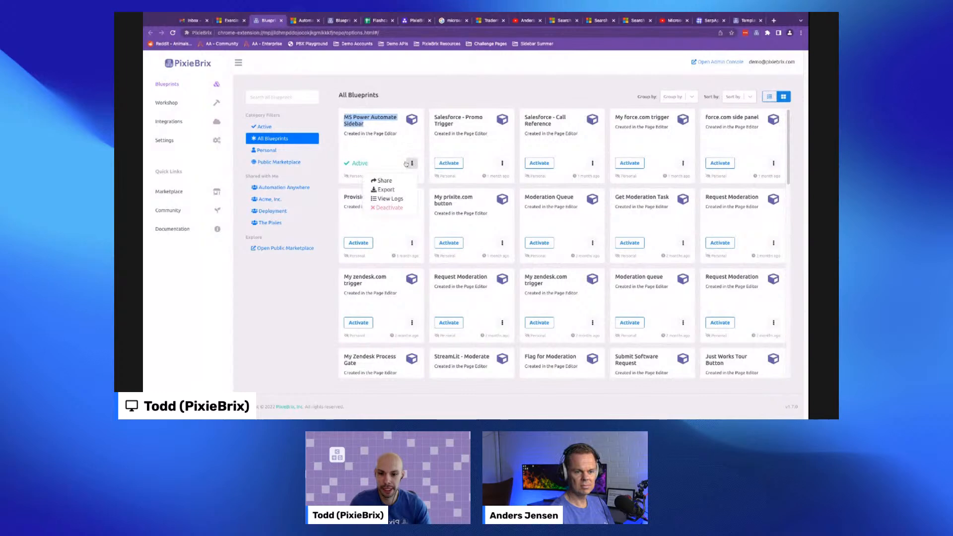
pyautogui.click(383, 180)
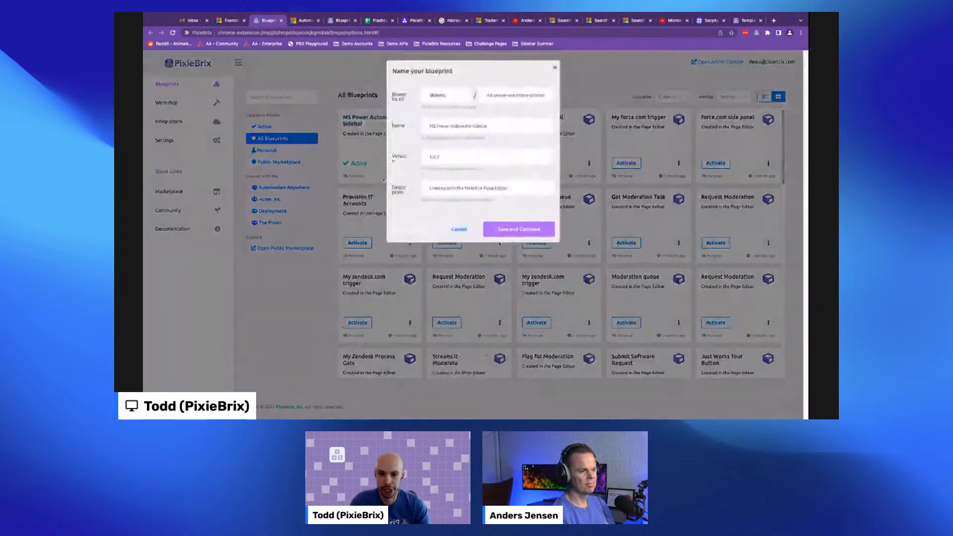
pyautogui.click(443, 96)
pyautogui.click(439, 100)
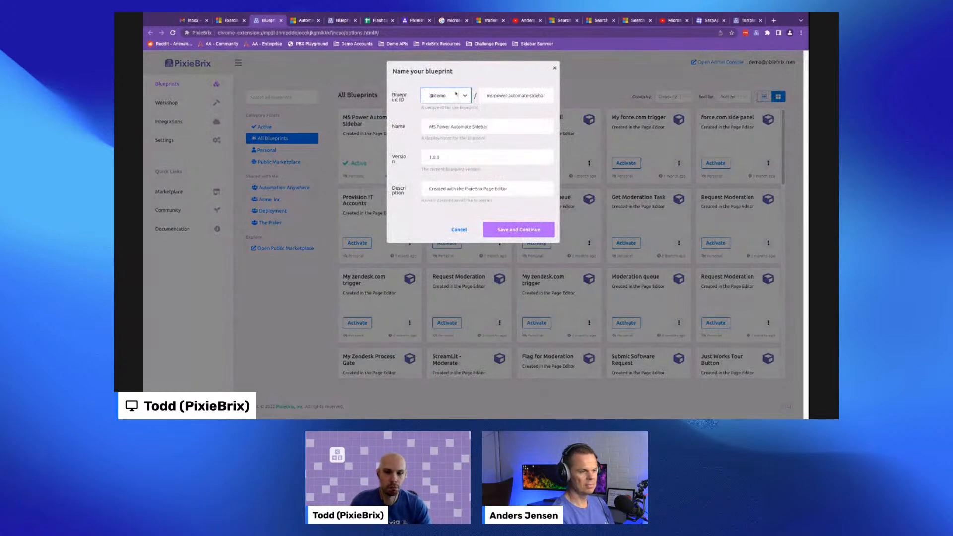
pyautogui.click(454, 98)
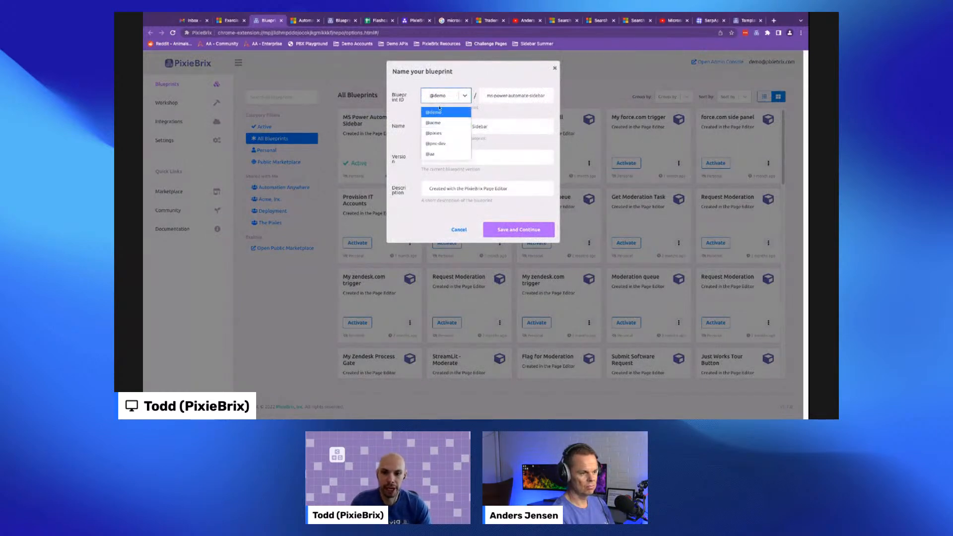
pyautogui.click(439, 100)
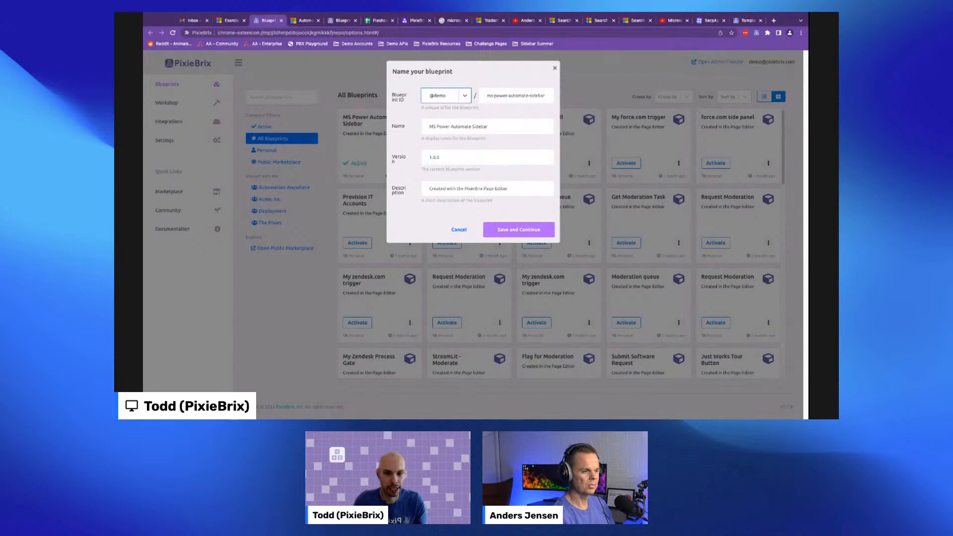
pyautogui.click(444, 155)
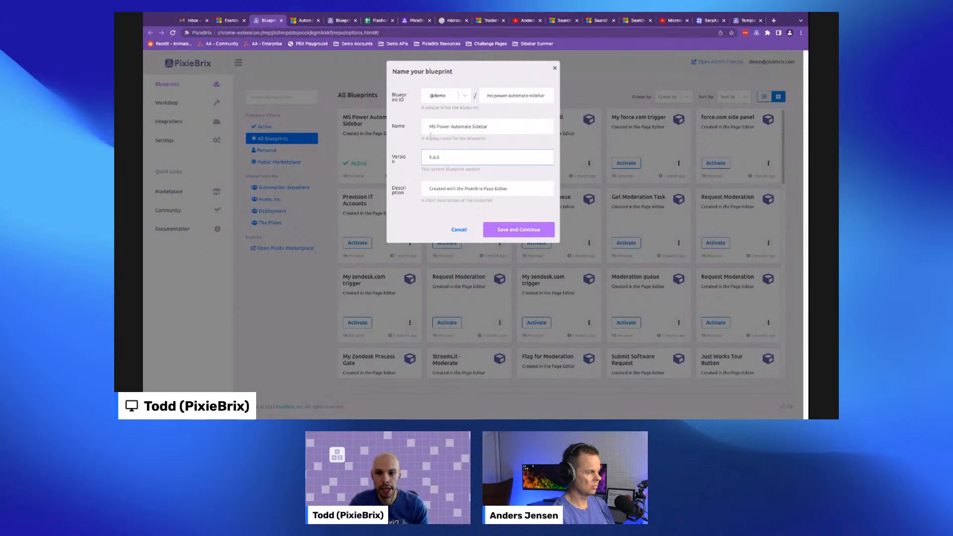
pyautogui.click(439, 99)
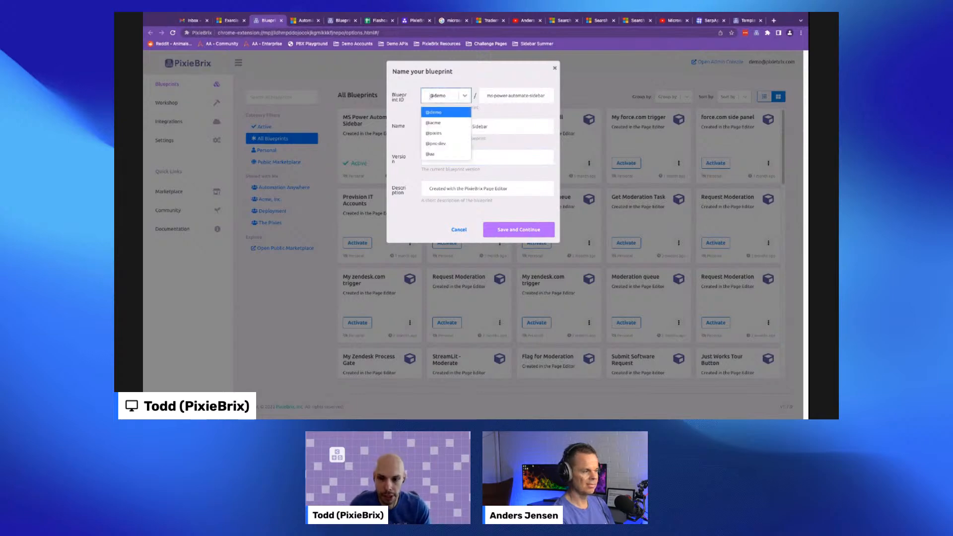
pyautogui.click(433, 123)
pyautogui.click(511, 229)
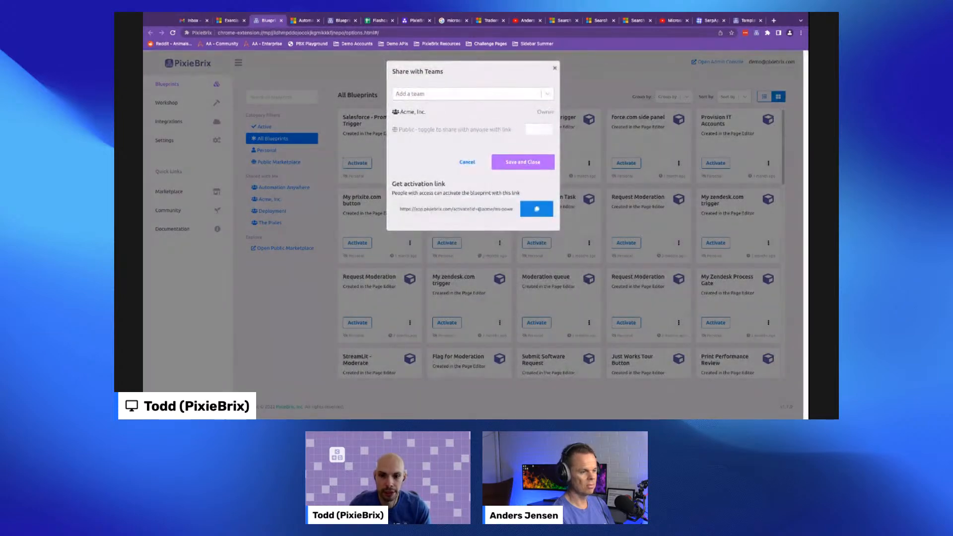
pyautogui.moveTo(399, 112); pyautogui.dragTo(428, 114)
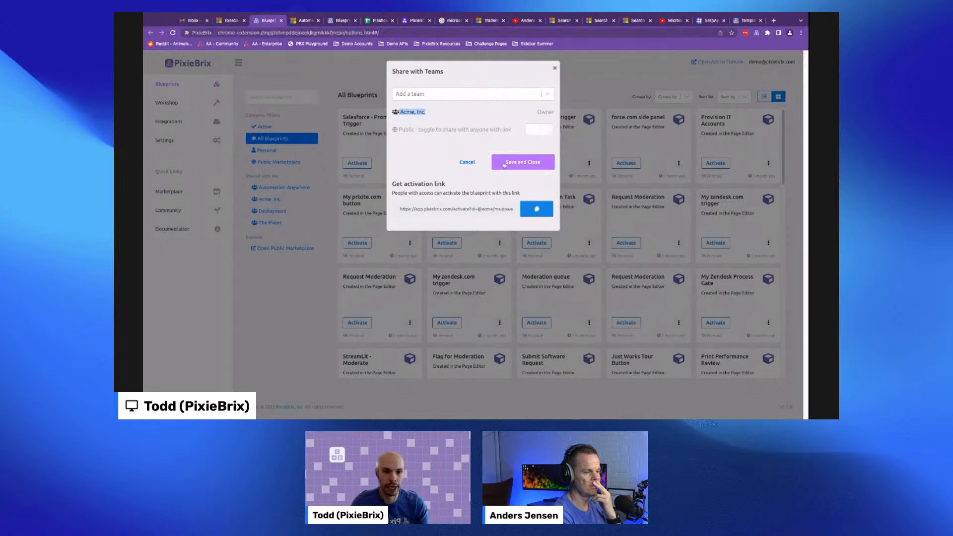
pyautogui.click(554, 68)
# - Open the admin console and review the Members, Groups, Deployments and Telemetry pages
pyautogui.click(717, 62)
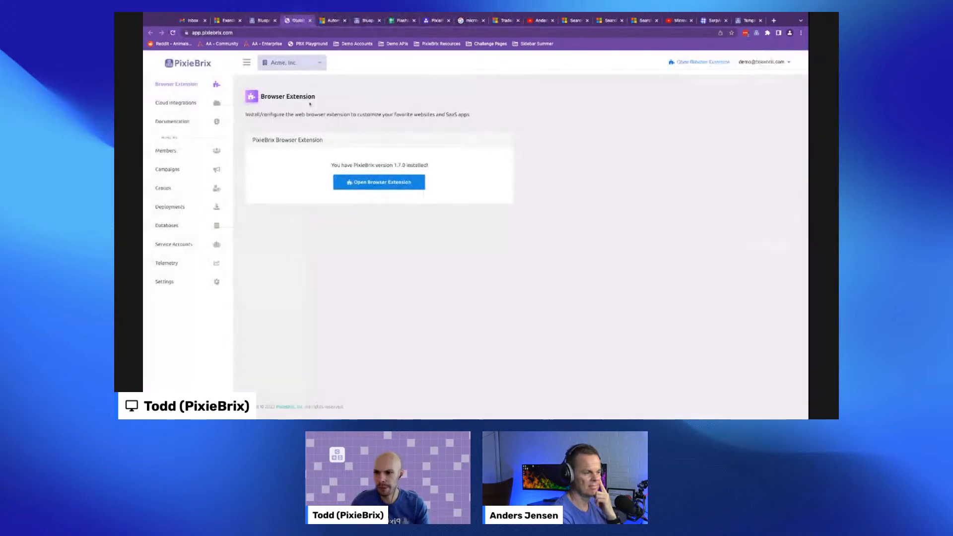
pyautogui.click(190, 151)
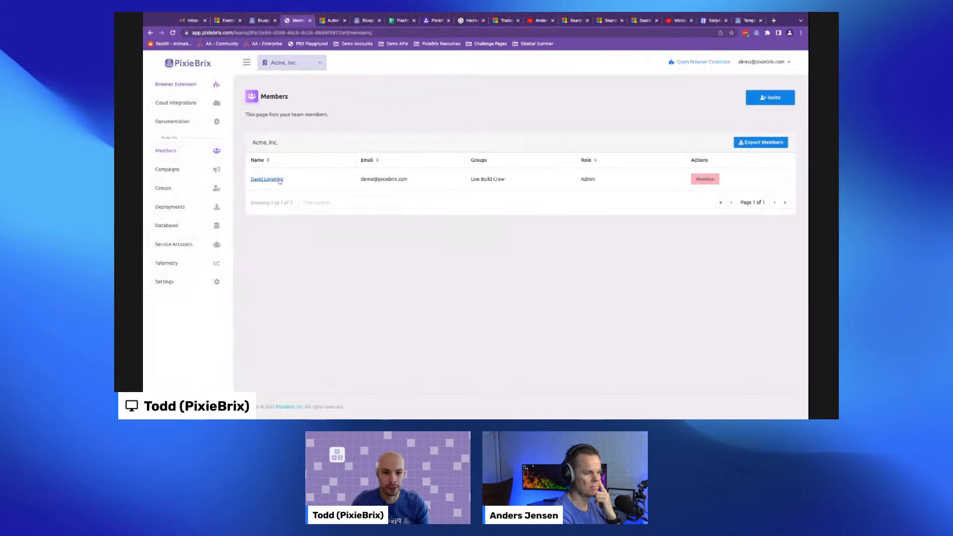
pyautogui.click(165, 189)
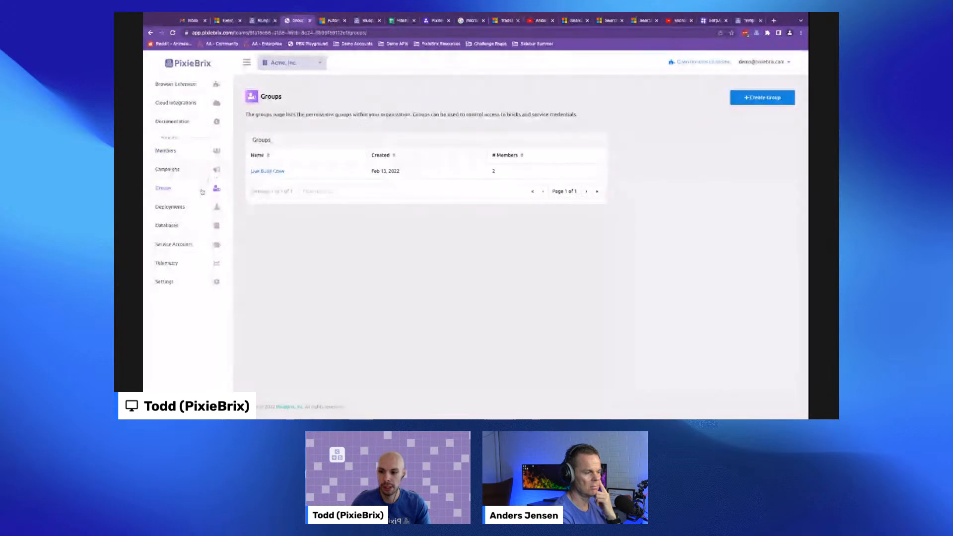
pyautogui.click(198, 211)
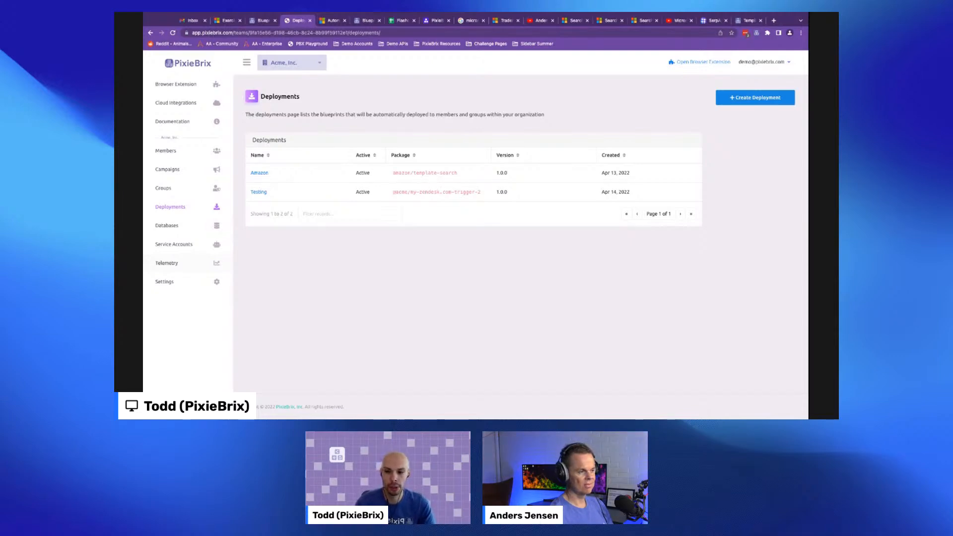
pyautogui.click(172, 263)
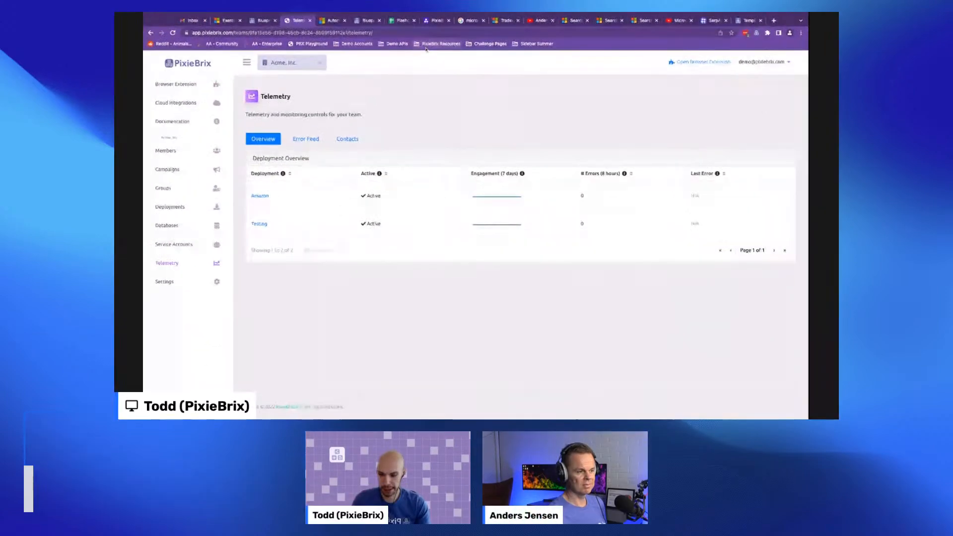
# - Open pixiebrix.com in a new tab and search the marketplace for notion
pyautogui.hotkey('ctrl', 't')
pyautogui.write('www.p')
pyautogui.press('Return')
pyautogui.click(462, 63)
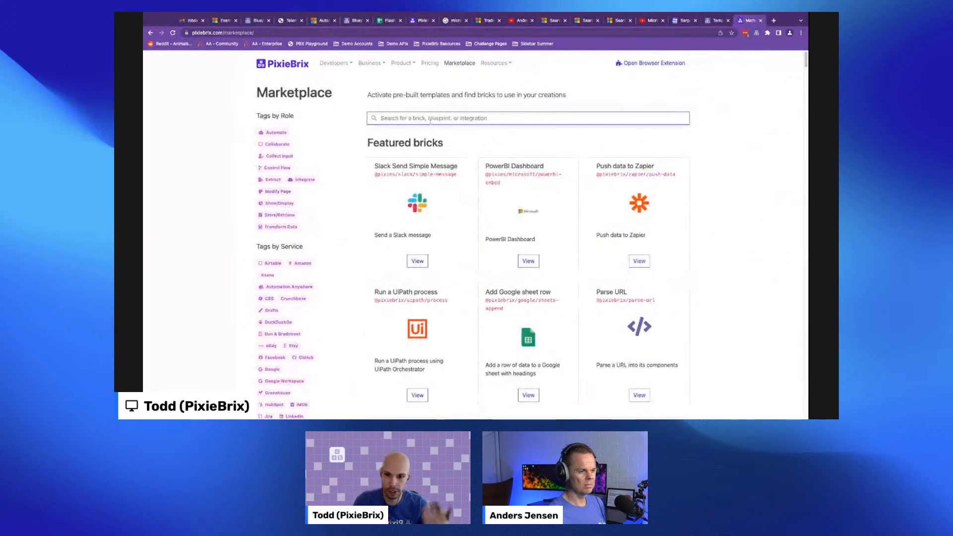
pyautogui.click(430, 120)
pyautogui.write('nol')
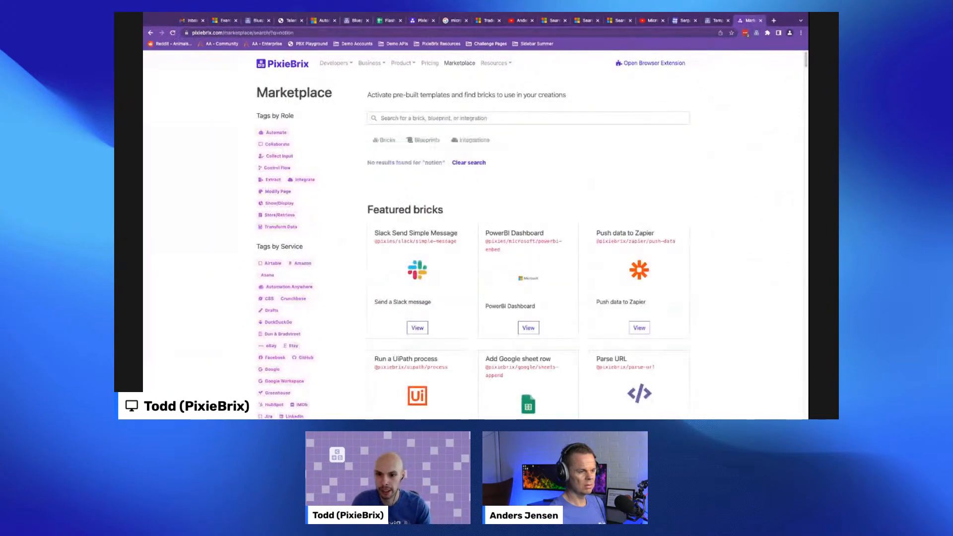
pyautogui.click(407, 120)
pyautogui.write('noti')
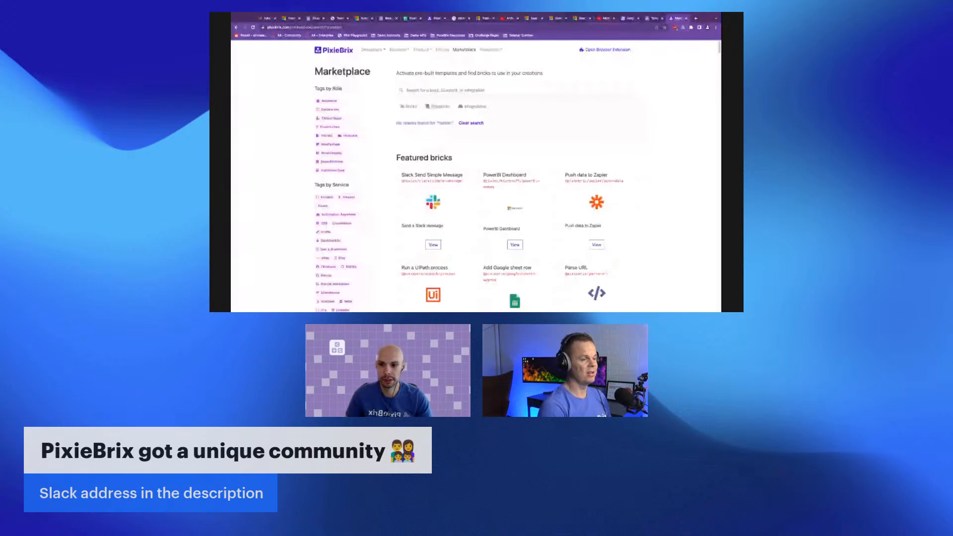
# - Browse the PixieBrix homepage content
pyautogui.click(334, 50)
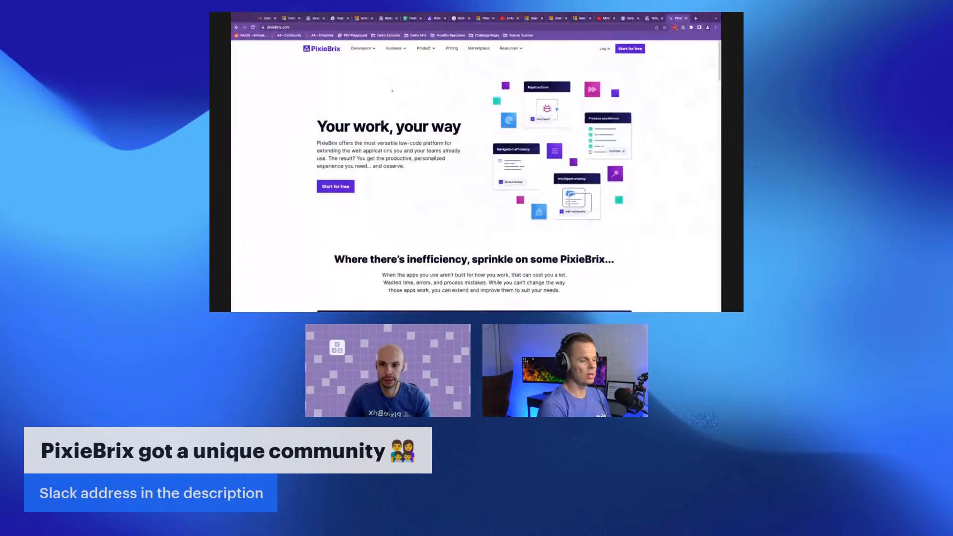
pyautogui.scroll(-20, 434, 146)
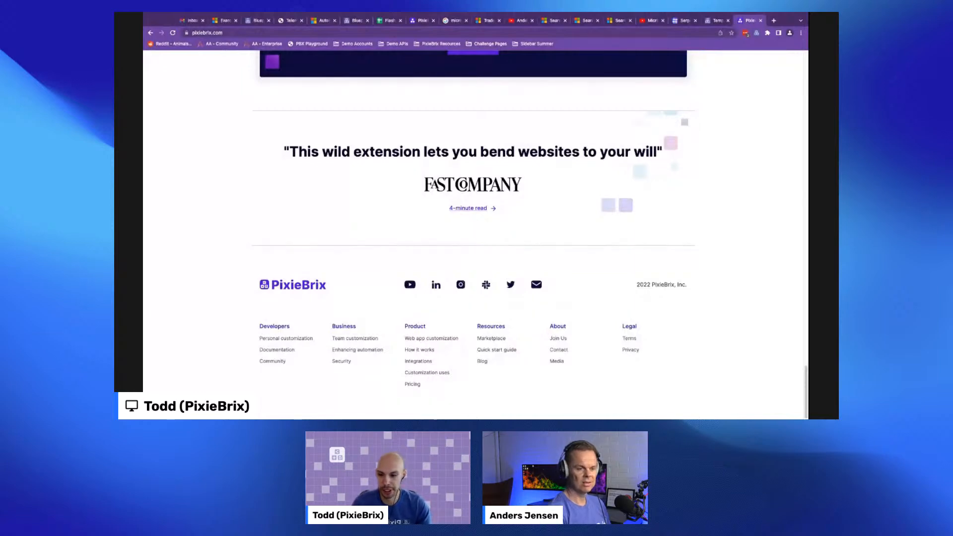
pyautogui.scroll(10, 433, 185)
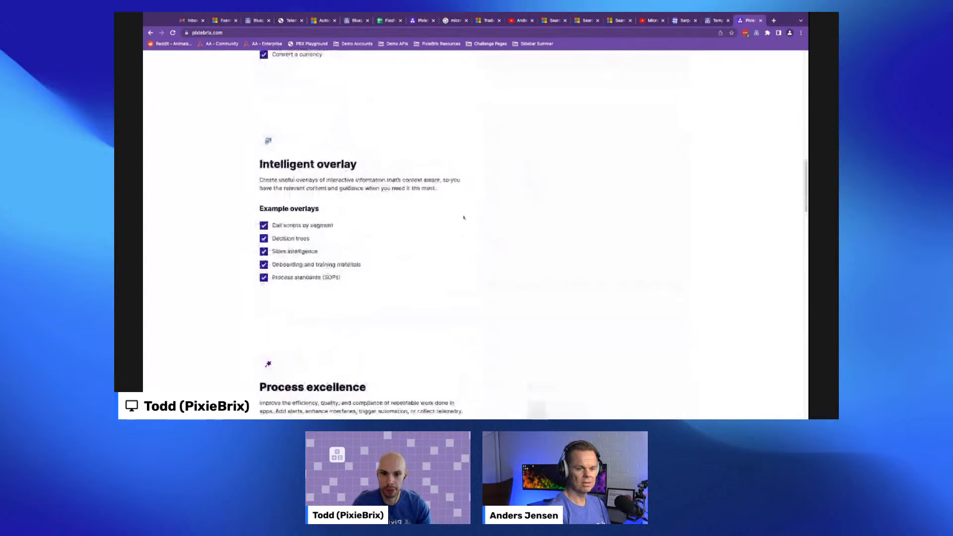
pyautogui.scroll(-10, 464, 218)
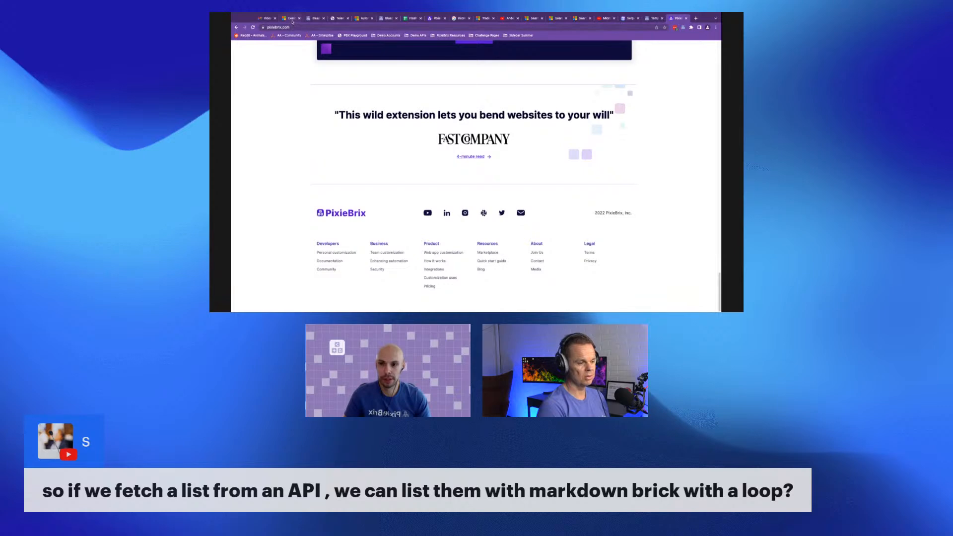
# - Back in the page editor, add a List element to the empty column of the Render Document layout
pyautogui.click(292, 20)
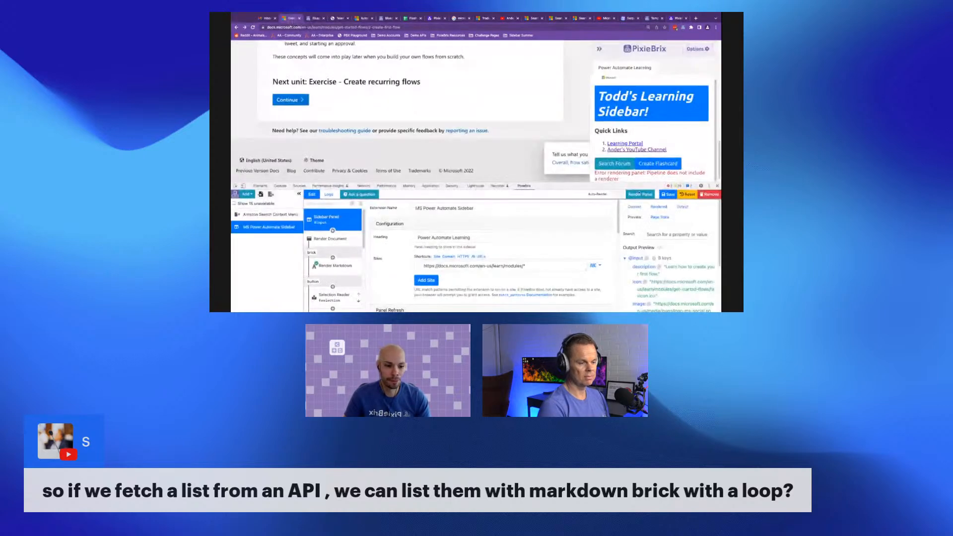
pyautogui.scroll(-5, 333, 287)
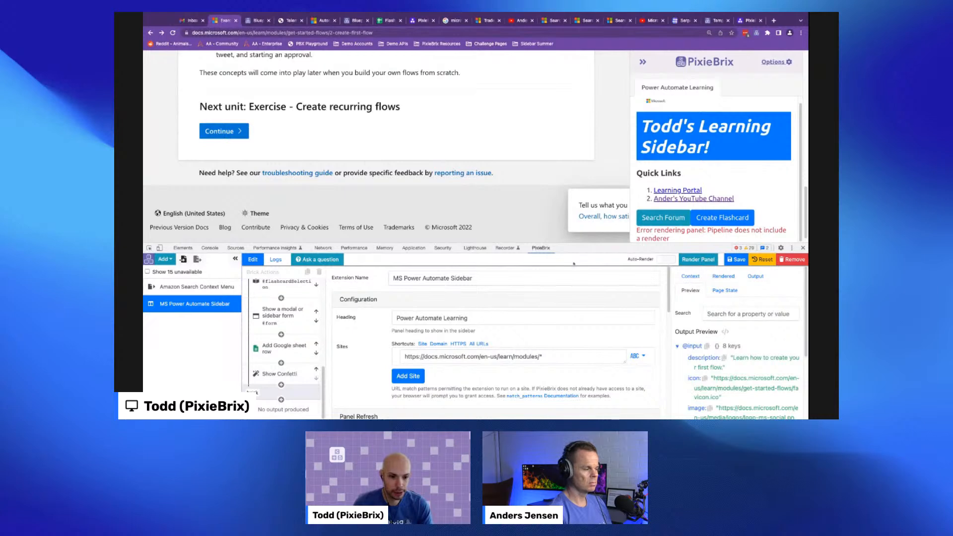
pyautogui.click(280, 373)
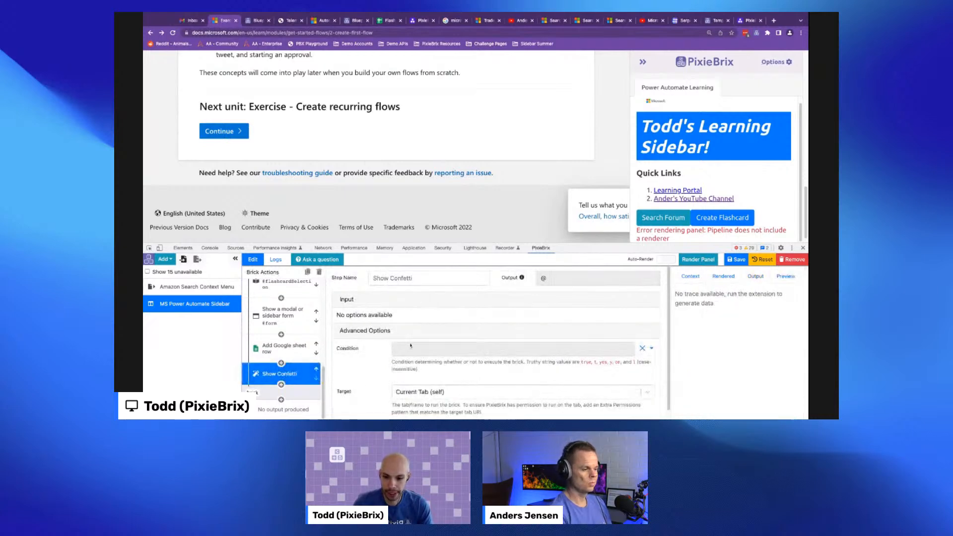
pyautogui.click(282, 392)
pyautogui.scroll(-3, 750, 366)
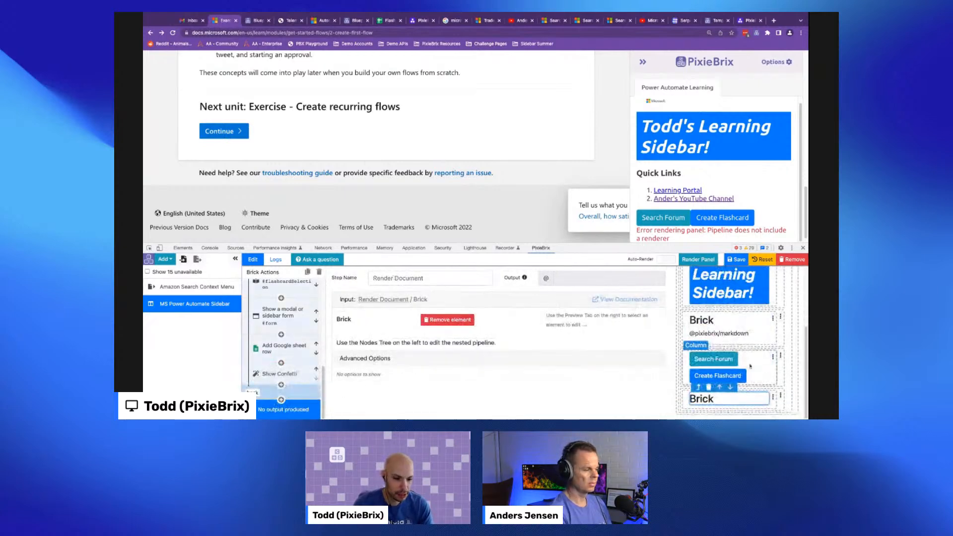
pyautogui.click(709, 387)
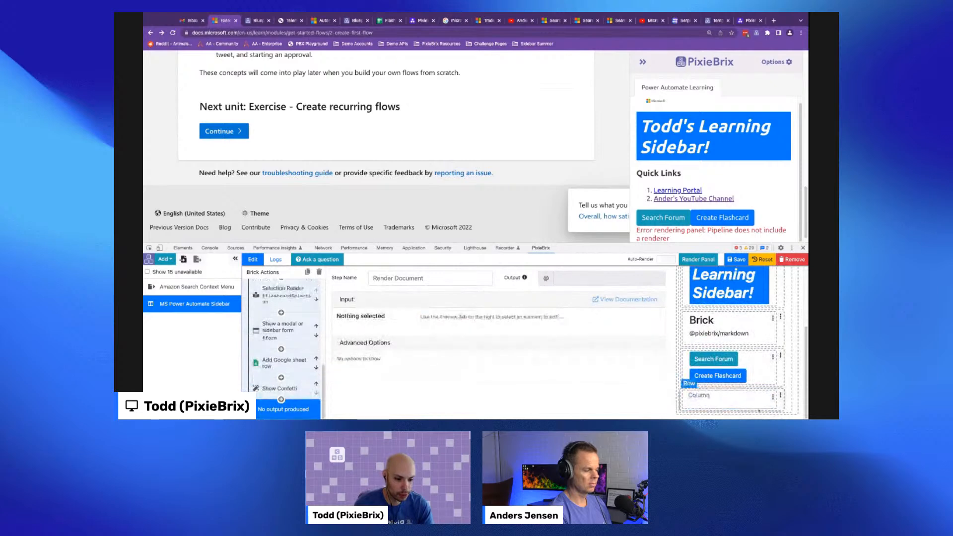
pyautogui.click(772, 397)
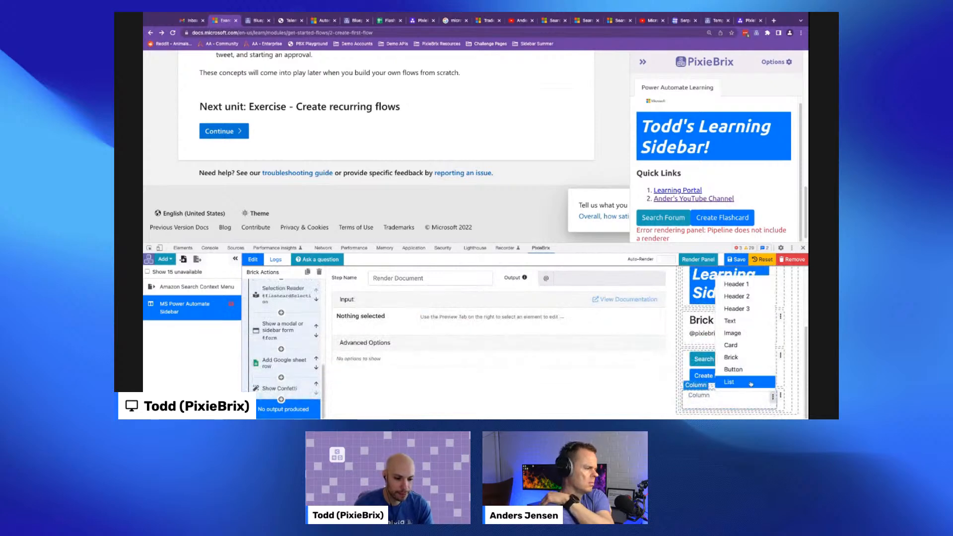
pyautogui.click(744, 382)
# - Add the List element and fill its array with two text items, abc and 123
pyautogui.click(743, 402)
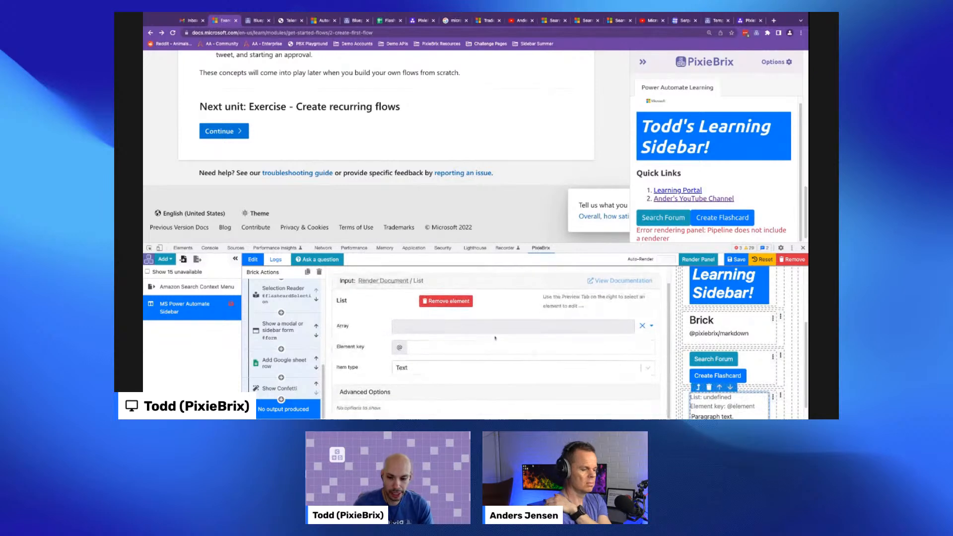
pyautogui.click(651, 326)
pyautogui.click(606, 342)
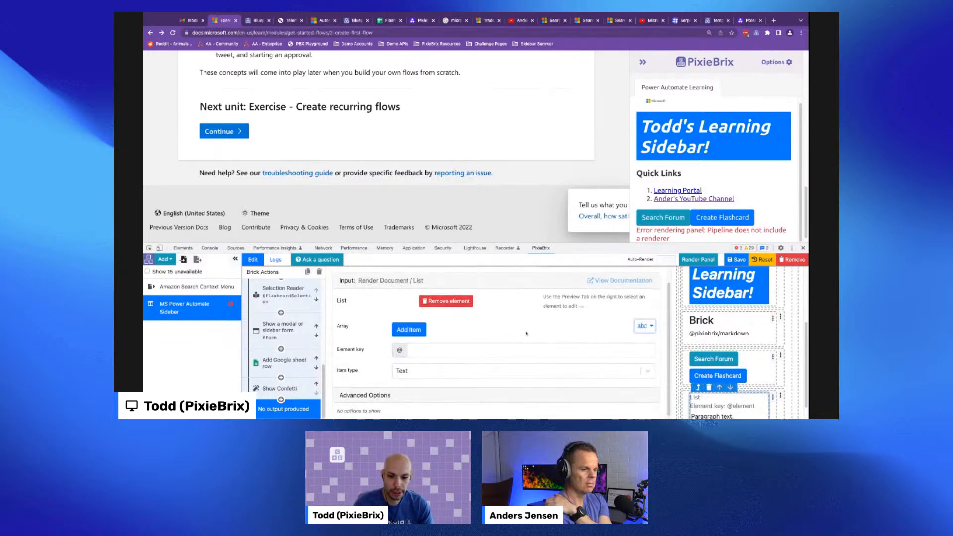
pyautogui.click(415, 331)
pyautogui.click(412, 347)
pyautogui.click(428, 329)
pyautogui.write('abc')
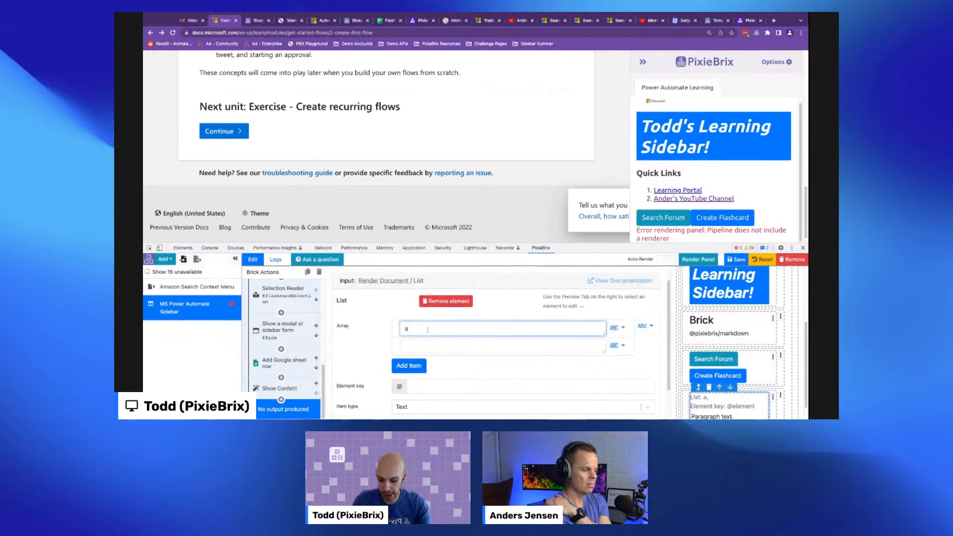
pyautogui.click(441, 347)
pyautogui.write('123')
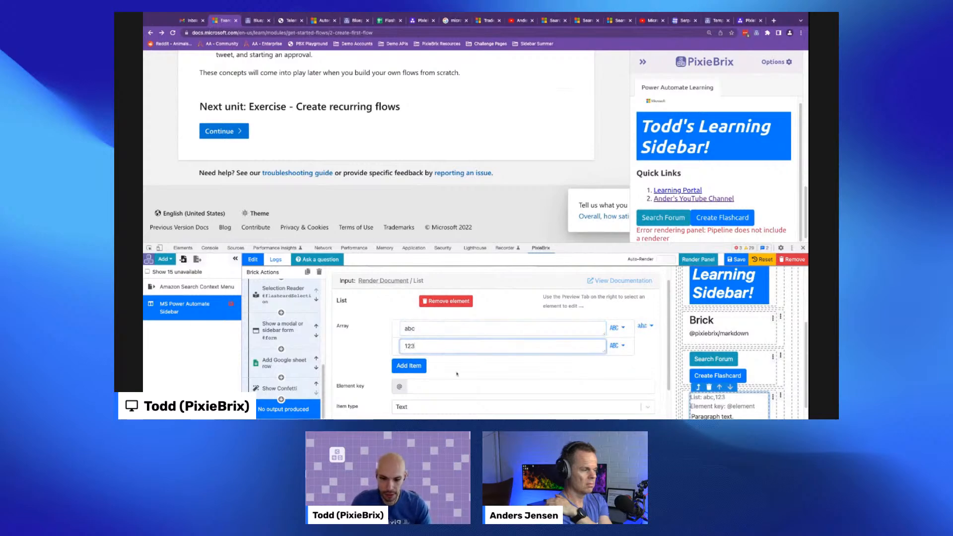
# - Set the list's element key to element
pyautogui.scroll(-1, 456, 375)
pyautogui.click(447, 368)
pyautogui.write('element')
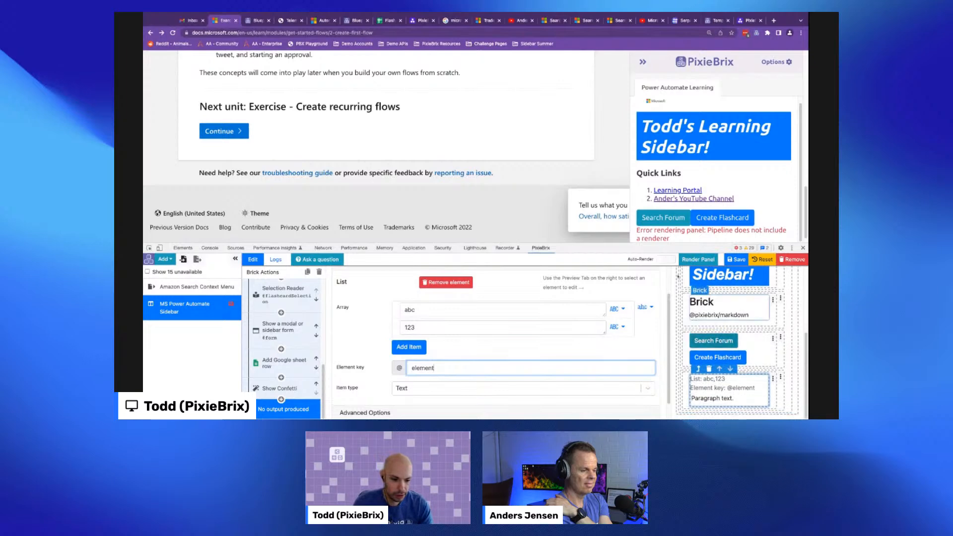
# - Select the list in the layout preview and change its item type to Card
pyautogui.click(689, 262)
pyautogui.scroll(-1, 675, 229)
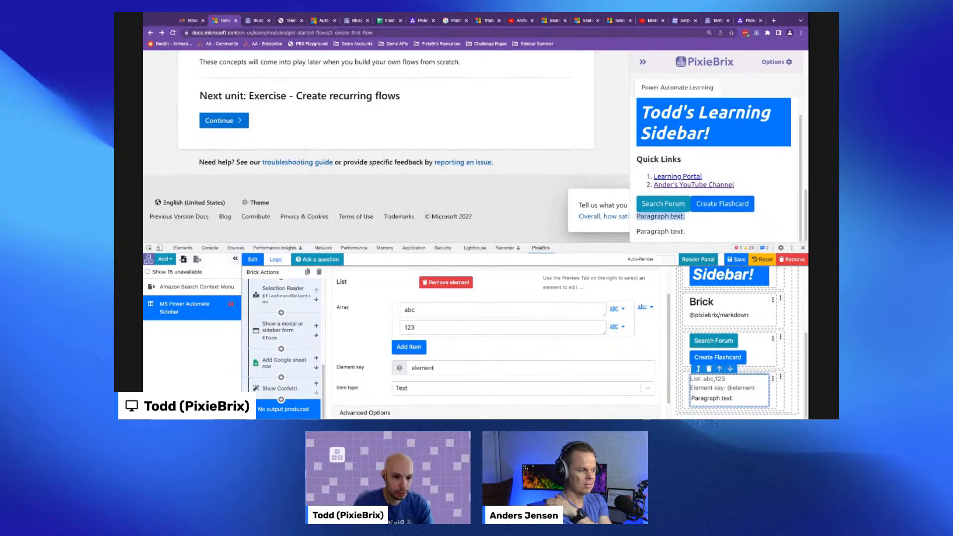
pyautogui.click(735, 400)
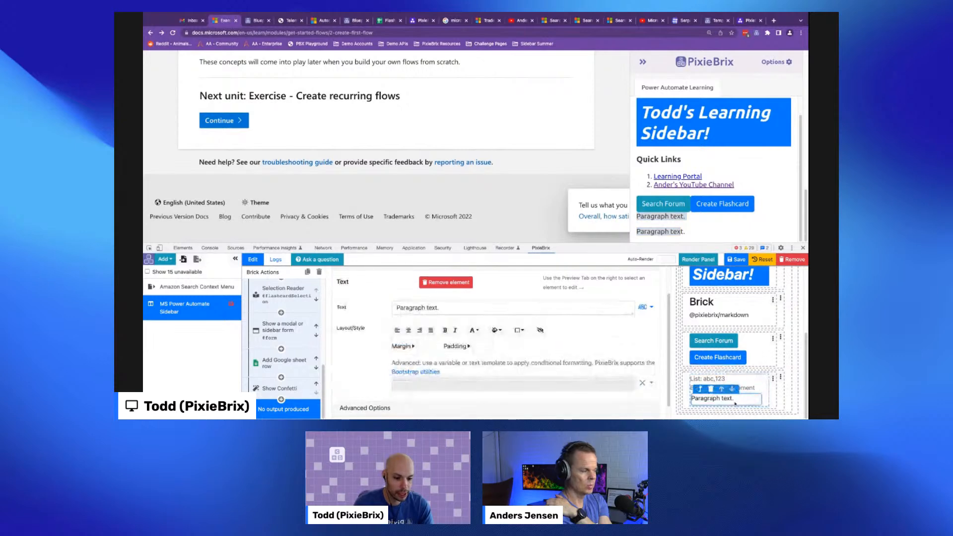
pyautogui.click(764, 393)
pyautogui.click(426, 385)
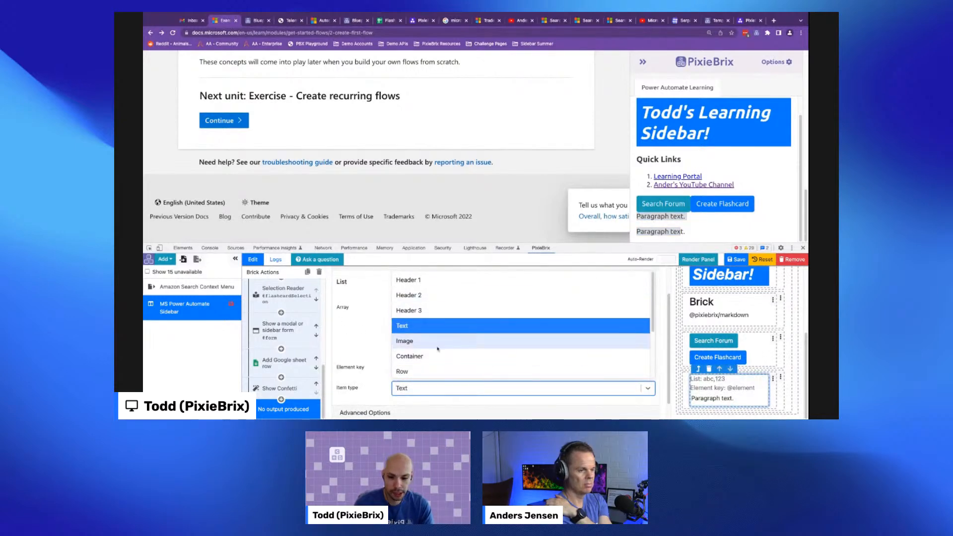
pyautogui.scroll(-2, 444, 354)
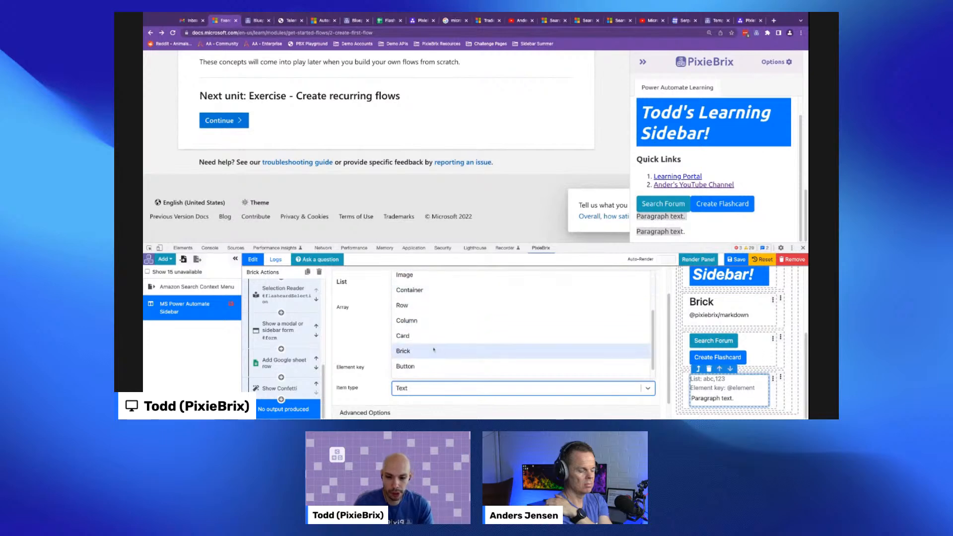
pyautogui.click(434, 337)
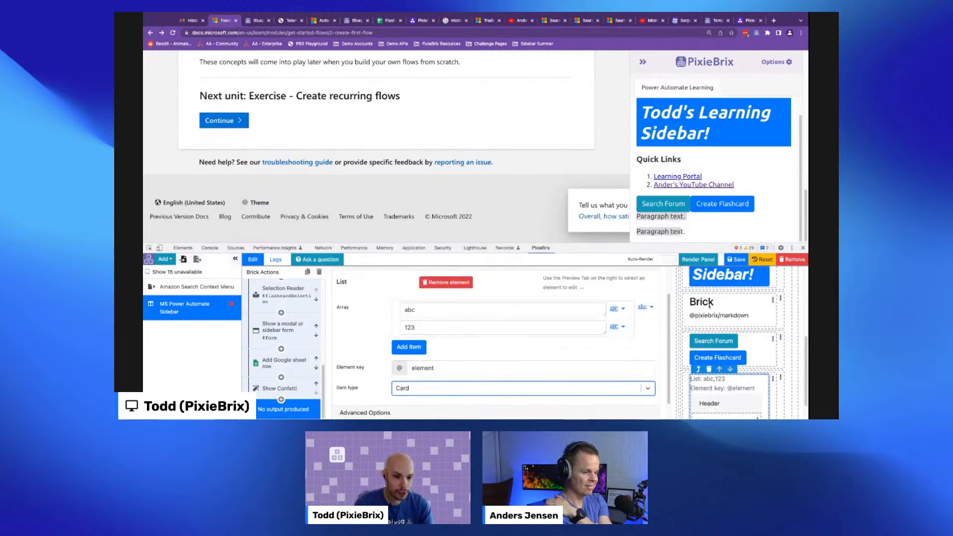
pyautogui.click(714, 402)
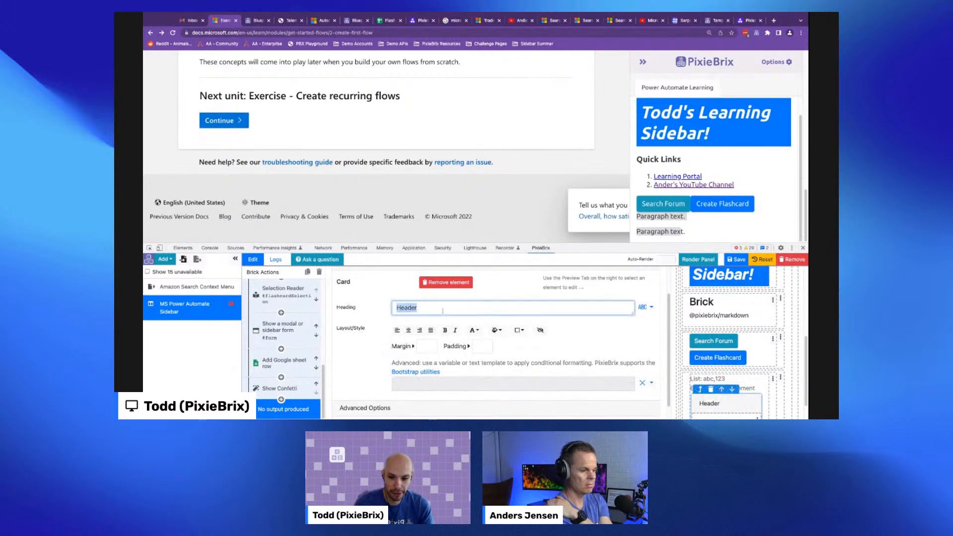
pyautogui.doubleClick(406, 307)
pyautogui.write('{{@elemenb')
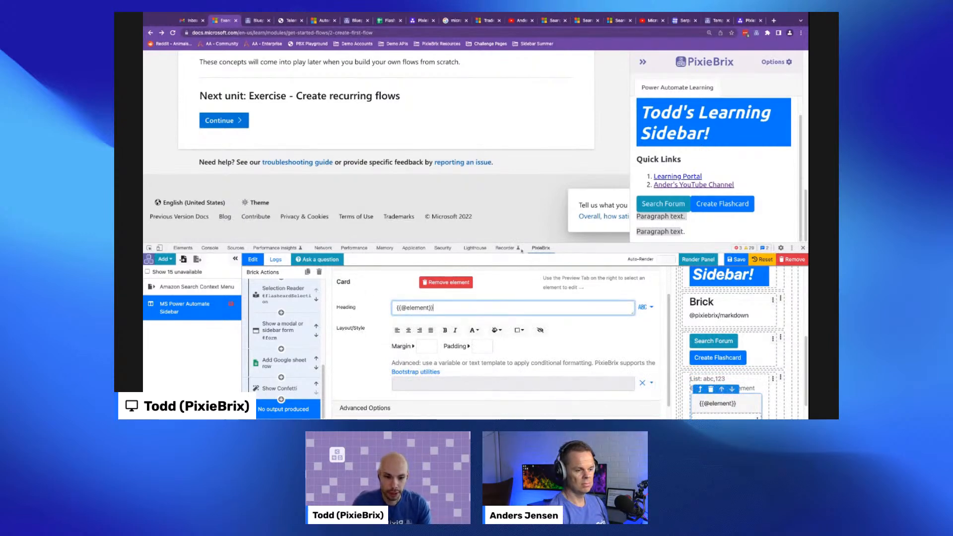
pyautogui.click(698, 259)
pyautogui.scroll(-2, 704, 227)
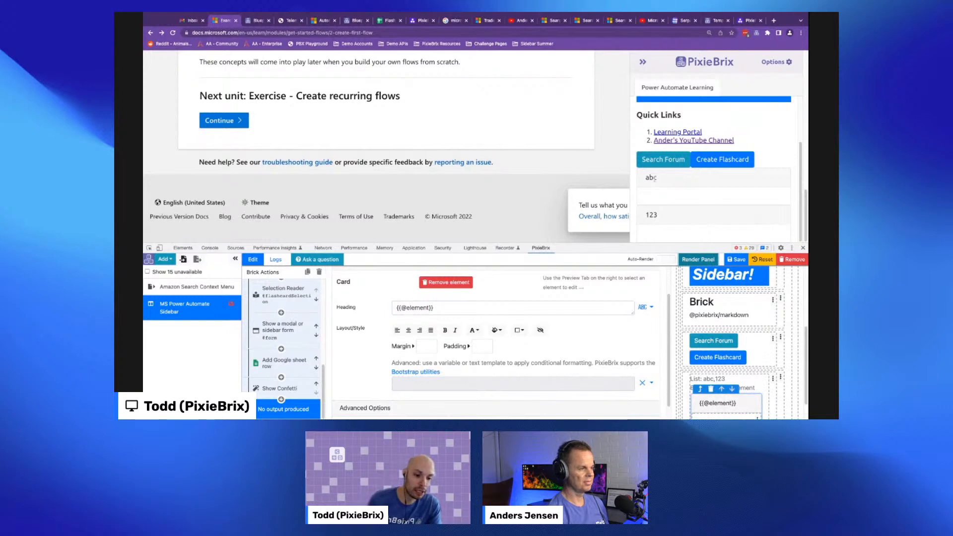
pyautogui.scroll(-1, 747, 398)
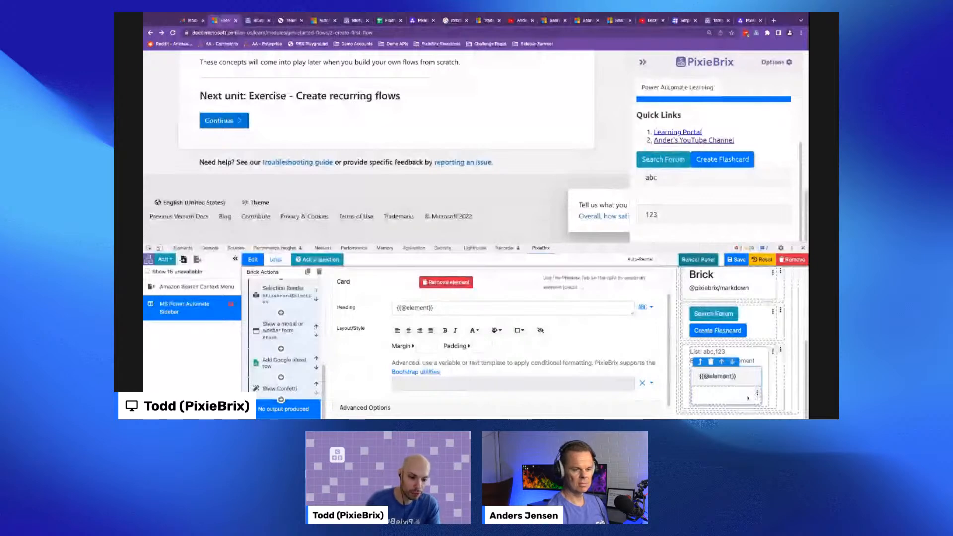
pyautogui.click(757, 393)
pyautogui.click(734, 370)
pyautogui.doubleClick(406, 326)
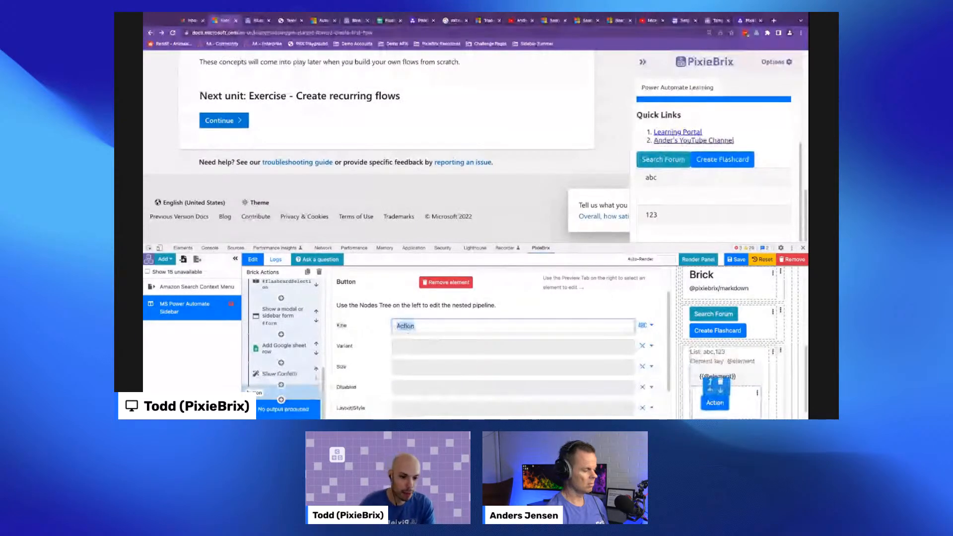
pyautogui.write('Do {{@element}}')
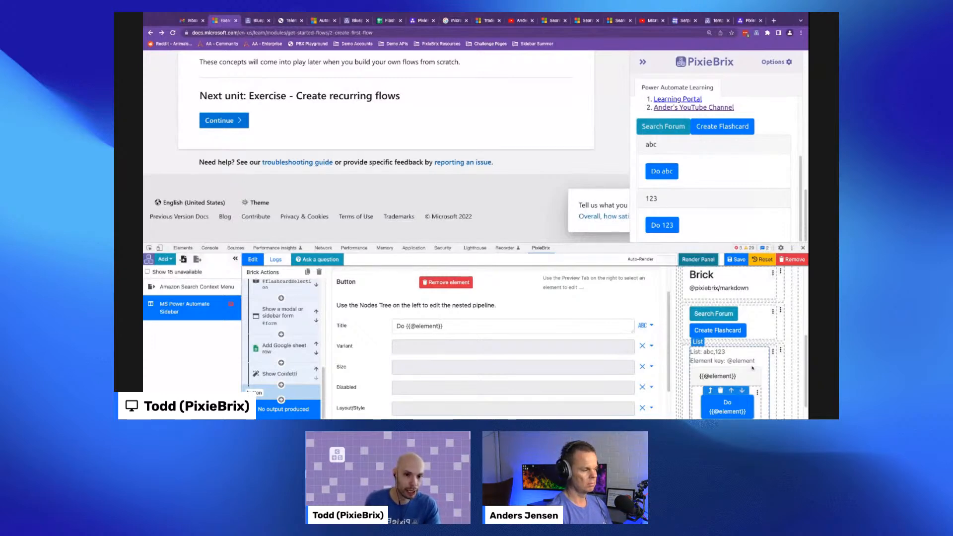
pyautogui.click(773, 351)
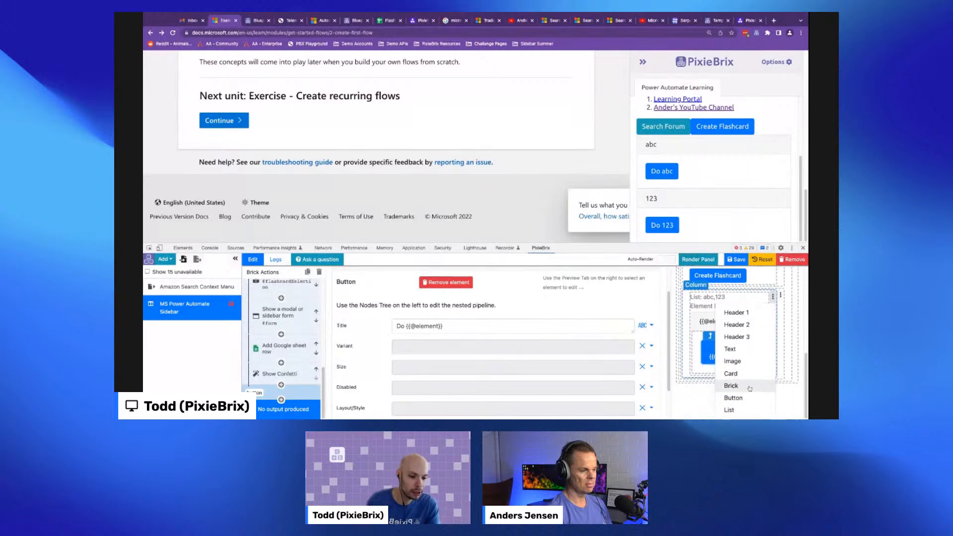
pyautogui.click(703, 396)
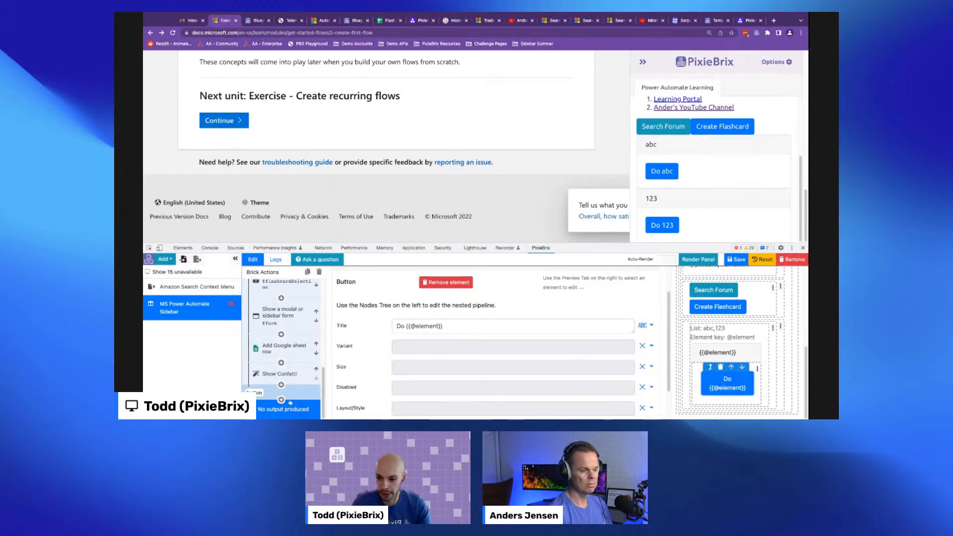
# - Create a new Trigger extension that runs on Page Load for docs.microsoft.com
pyautogui.click(166, 259)
pyautogui.click(174, 324)
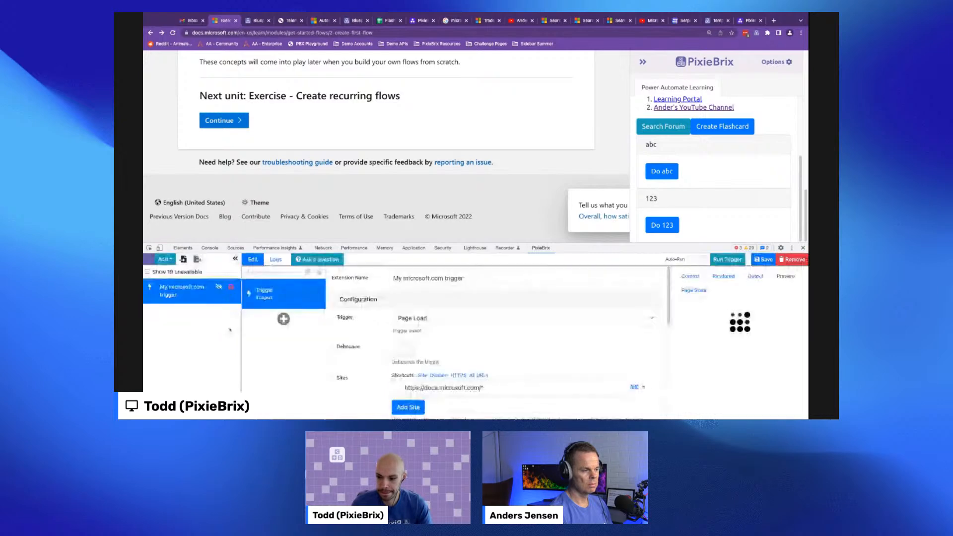
pyautogui.click(166, 259)
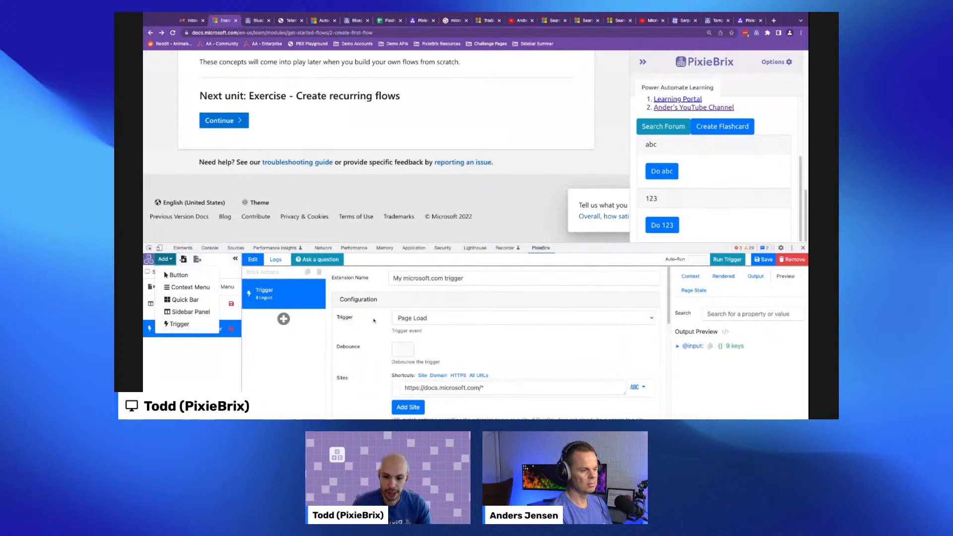
pyautogui.click(417, 318)
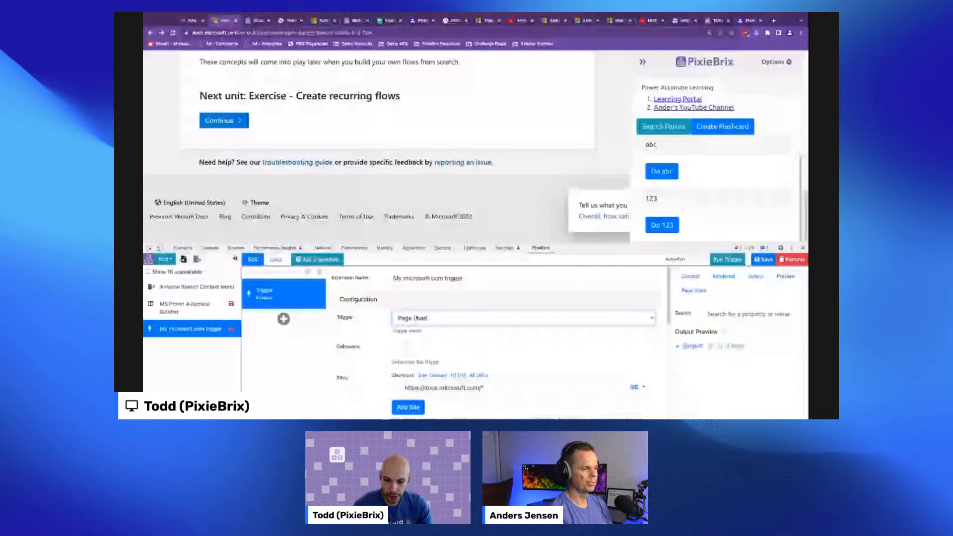
# - Add a Hide Sidebar brick to the trigger's pipeline and run the trigger
pyautogui.click(283, 319)
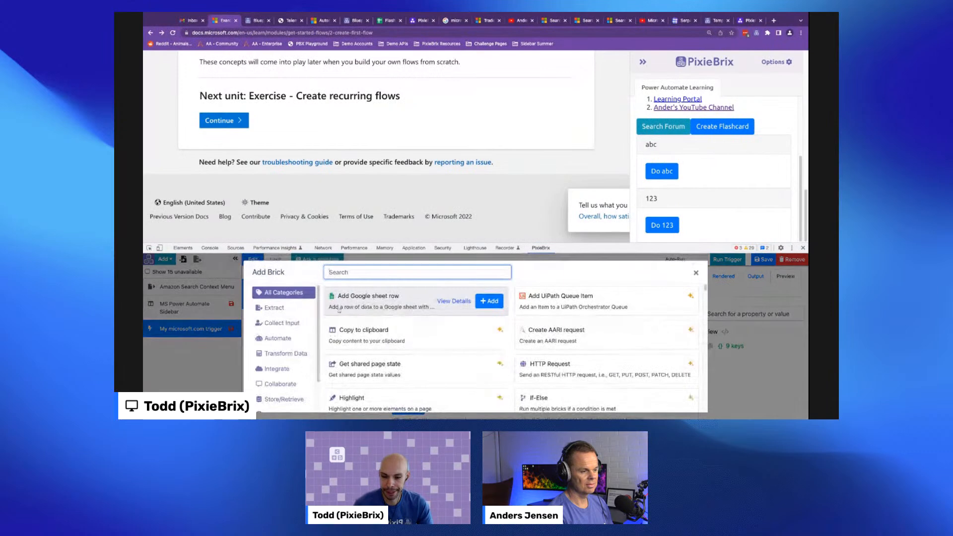
pyautogui.scroll(-2, 283, 357)
pyautogui.click(283, 391)
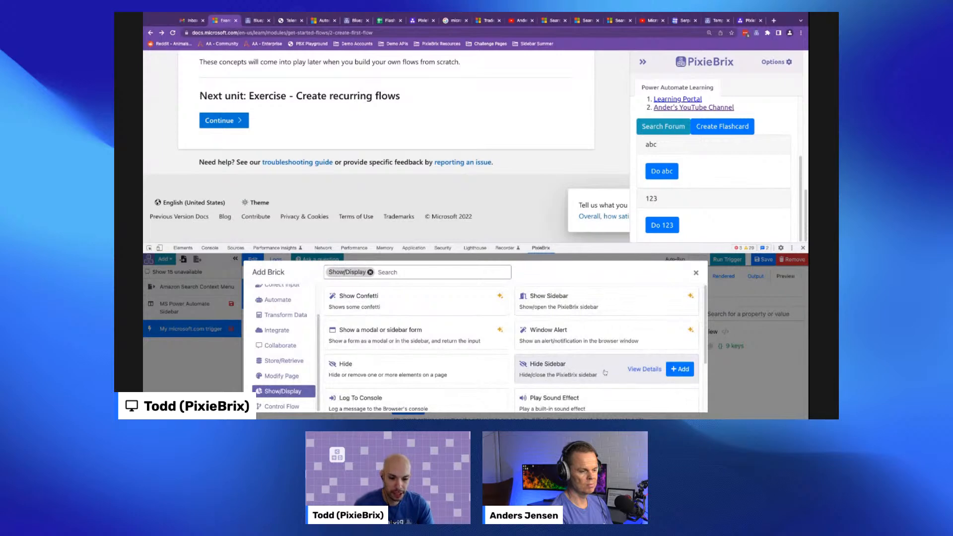
pyautogui.click(680, 369)
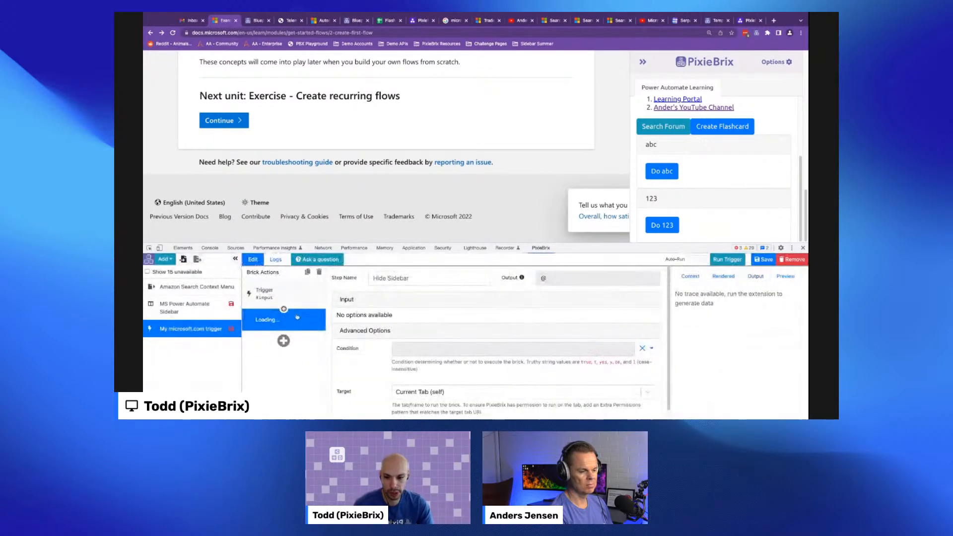
pyautogui.click(736, 261)
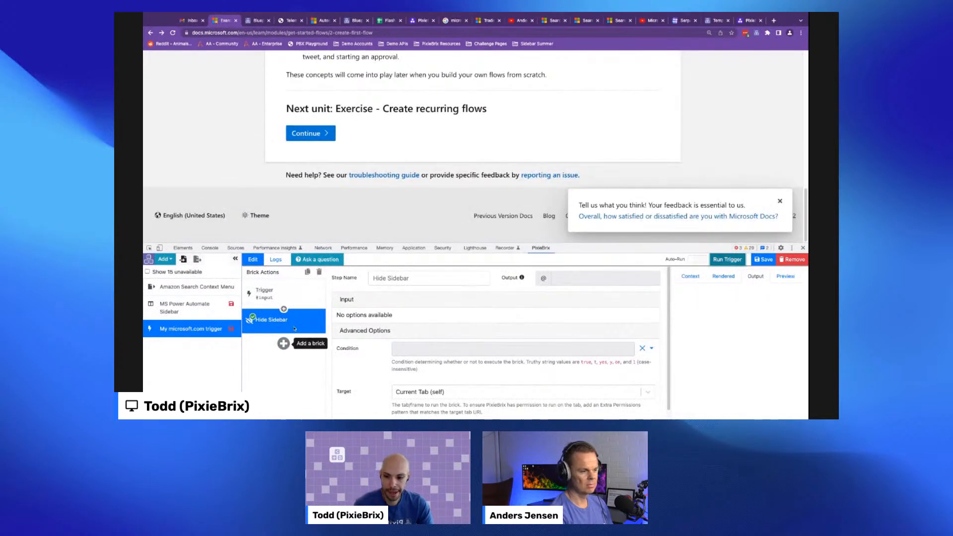
# - Replace the Hide Sidebar brick with a Show Sidebar brick and run the trigger to reopen the sidebar
pyautogui.click(319, 272)
pyautogui.click(283, 321)
pyautogui.write('show')
pyautogui.click(679, 300)
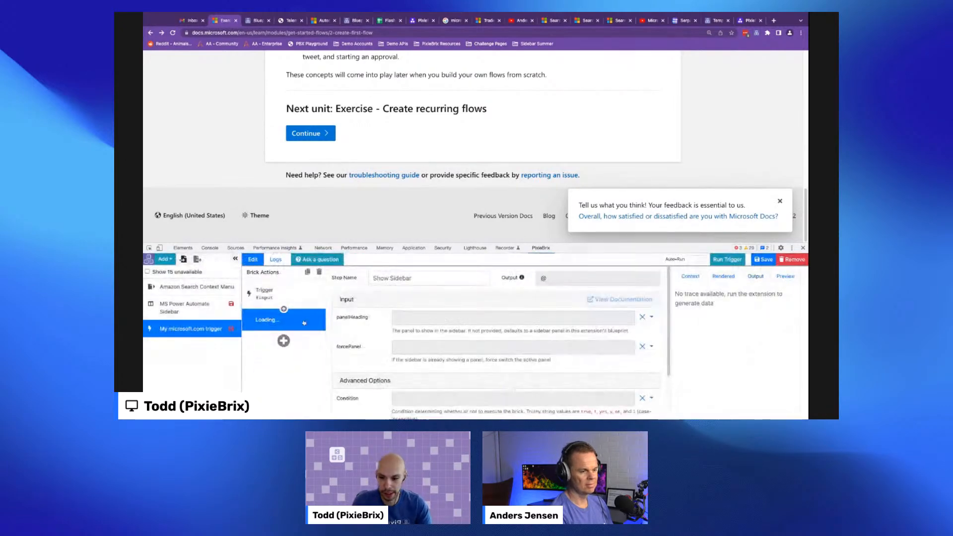
pyautogui.click(717, 259)
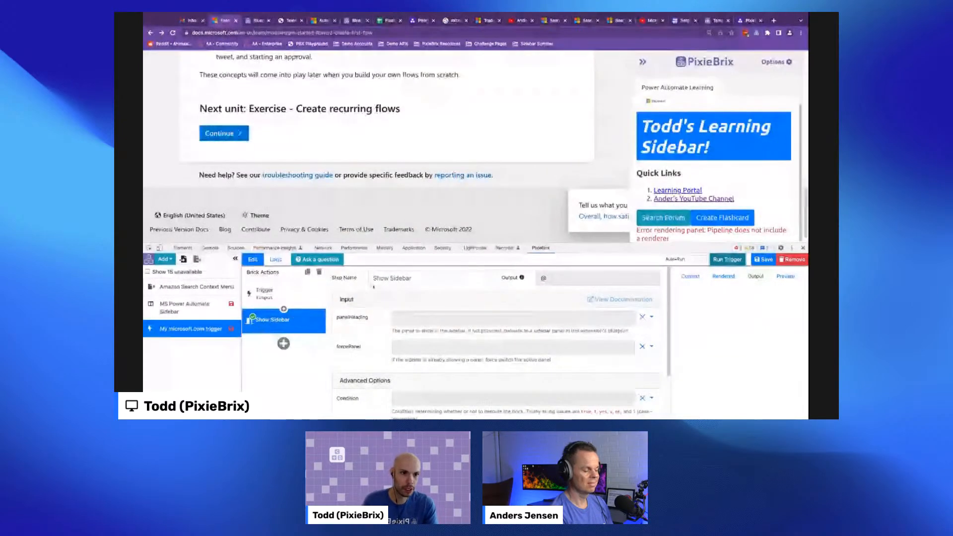
pyautogui.click(757, 33)
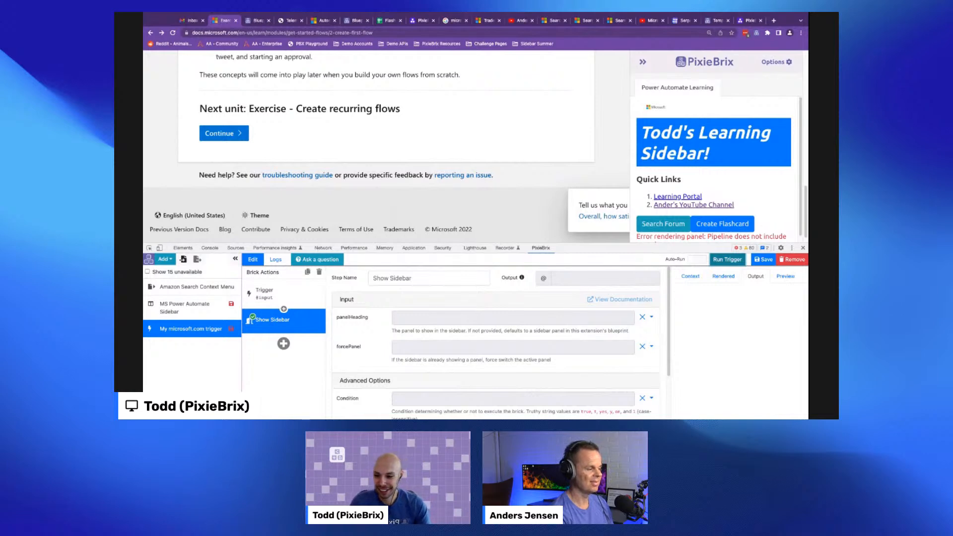
# - Add an HTTP Request brick after Show Sidebar and inspect its method options
pyautogui.click(283, 344)
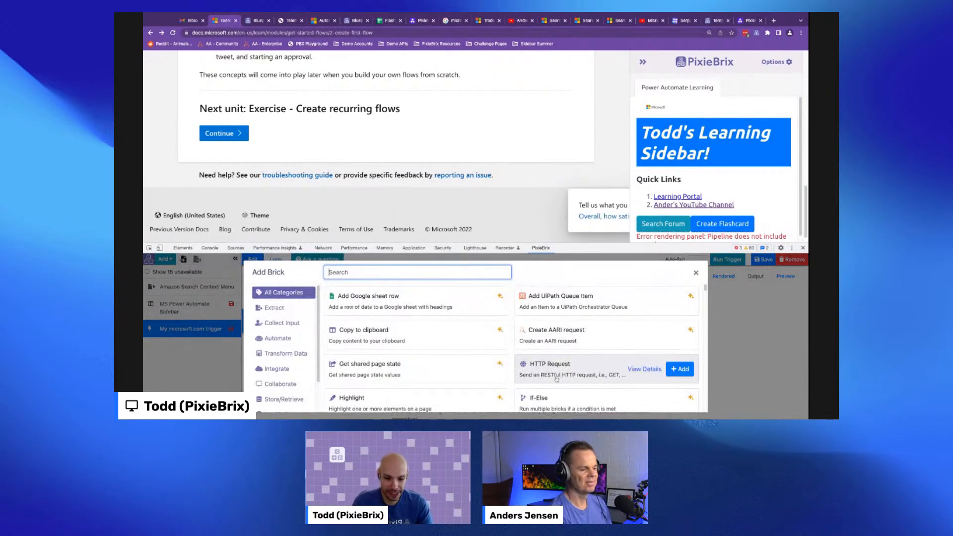
pyautogui.click(679, 370)
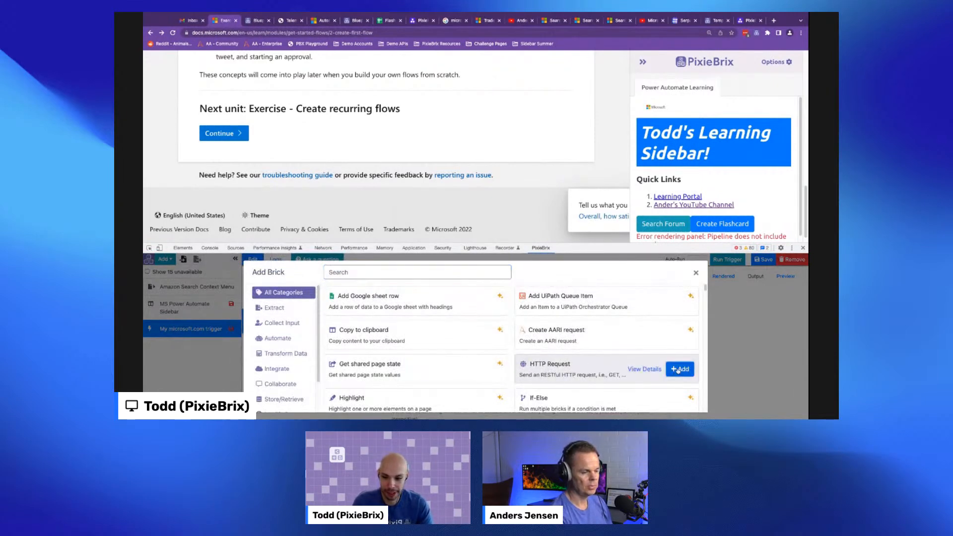
pyautogui.moveTo(609, 243); pyautogui.dragTo(607, 192)
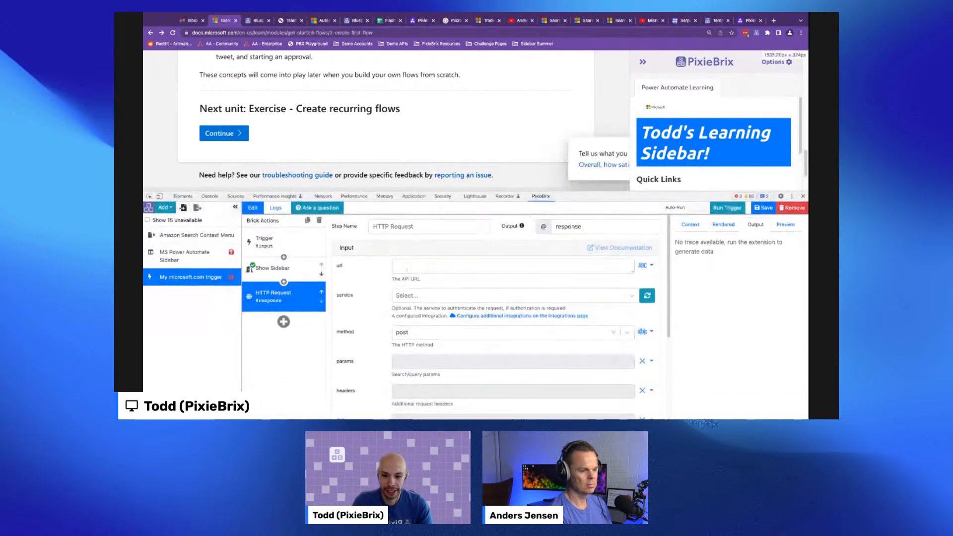
pyautogui.scroll(-3, 390, 298)
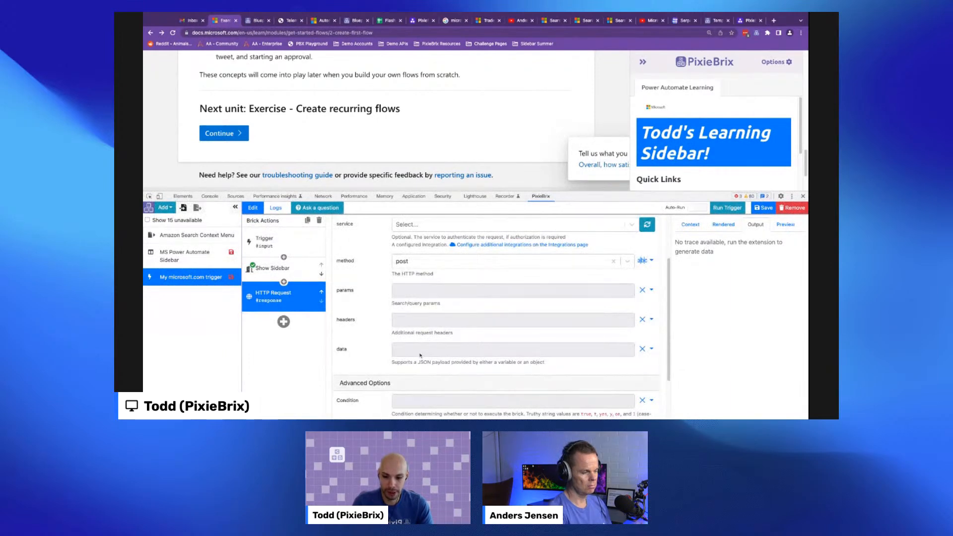
pyautogui.click(414, 265)
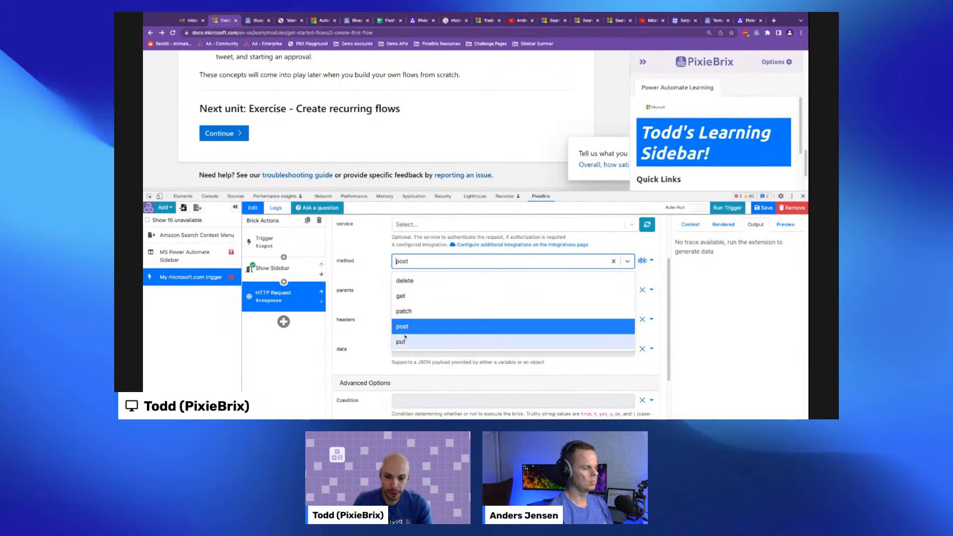
pyautogui.click(389, 282)
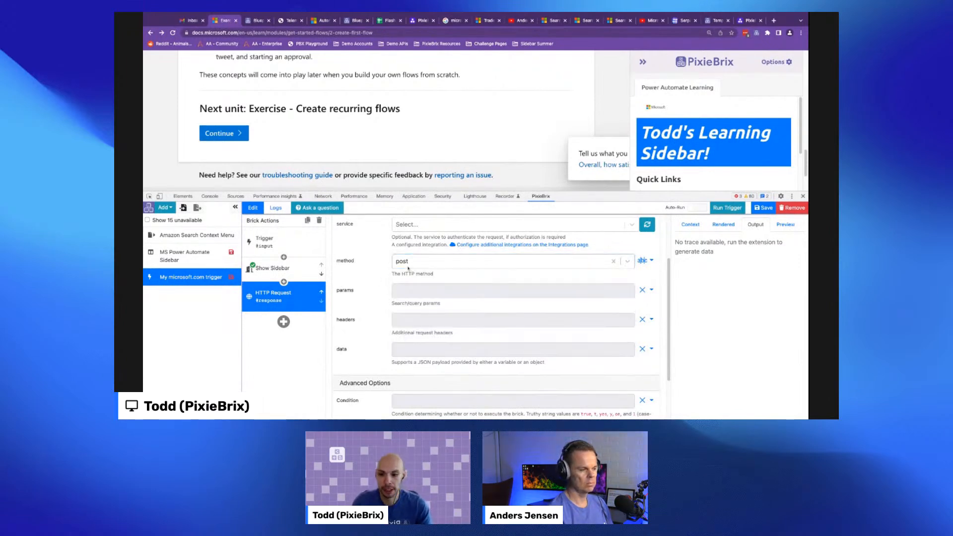
pyautogui.scroll(3, 412, 270)
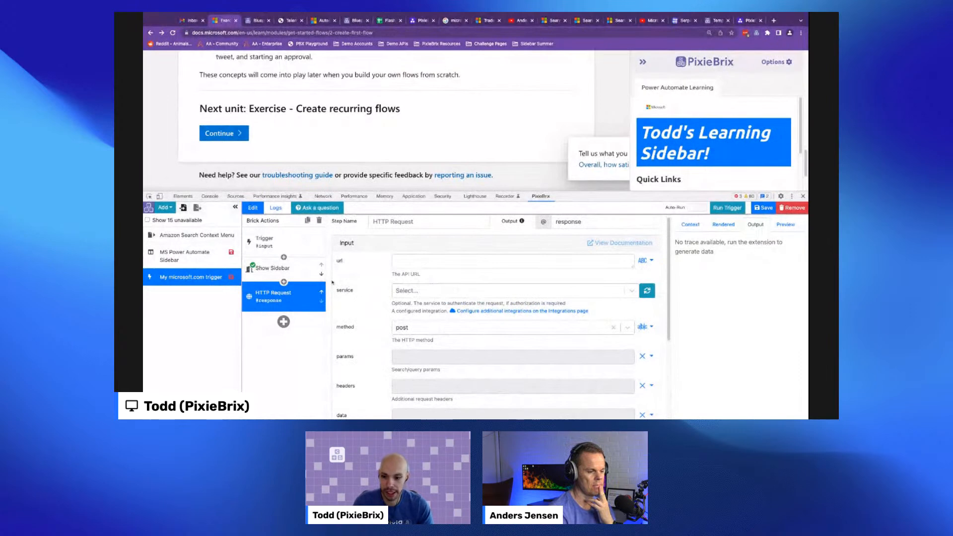
# - Search the brick library for http and pick the HTTP Request brick
pyautogui.click(283, 282)
pyautogui.write('get')
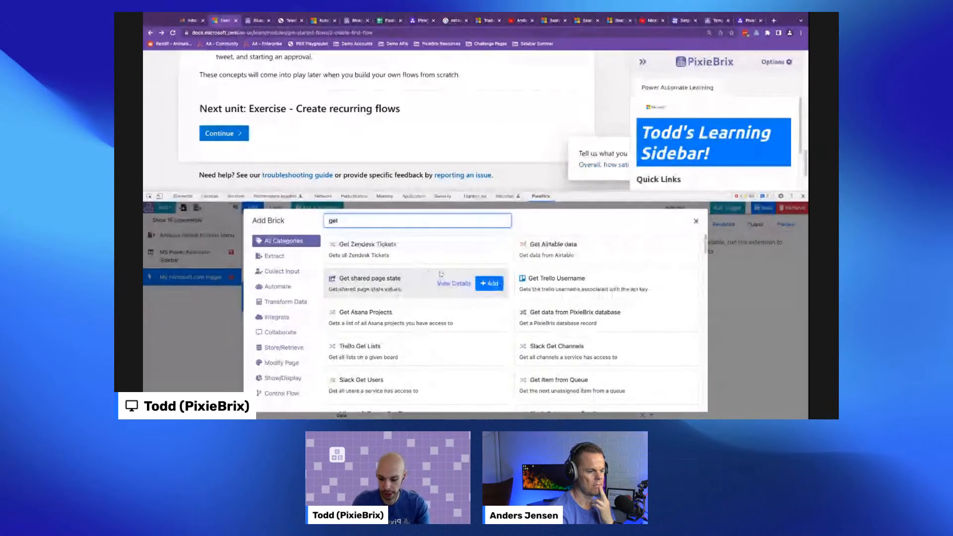
pyautogui.press('BackSpace')
pyautogui.press('BackSpace')
pyautogui.press('BackSpace')
pyautogui.write('http')
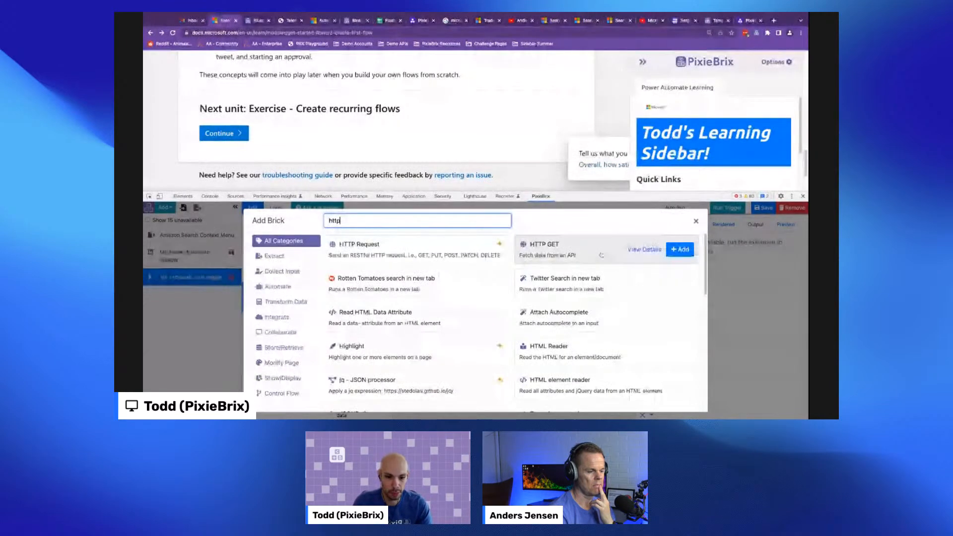
pyautogui.click(488, 250)
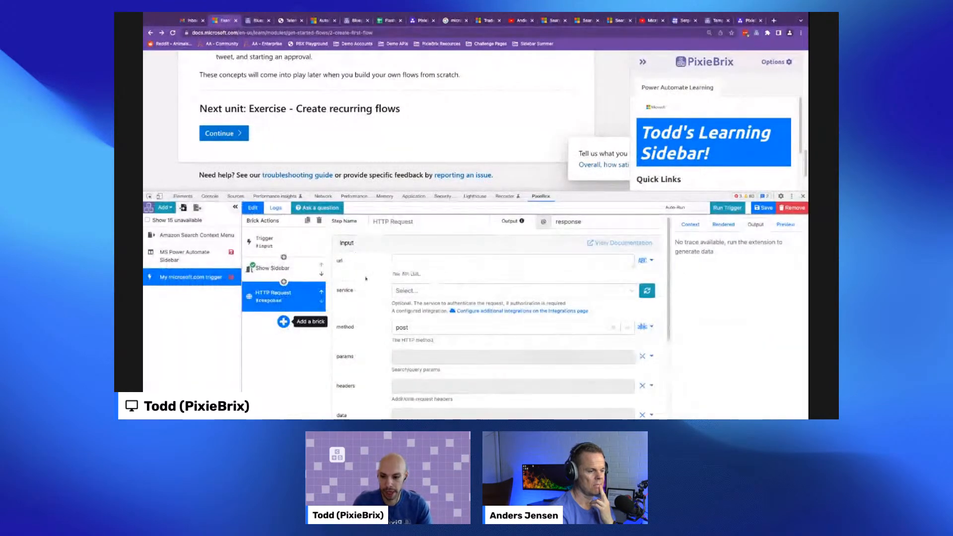
# - Set the HTTP Request brick's method to get and browse the integrations available for its service field
pyautogui.click(424, 329)
pyautogui.click(412, 362)
pyautogui.click(430, 264)
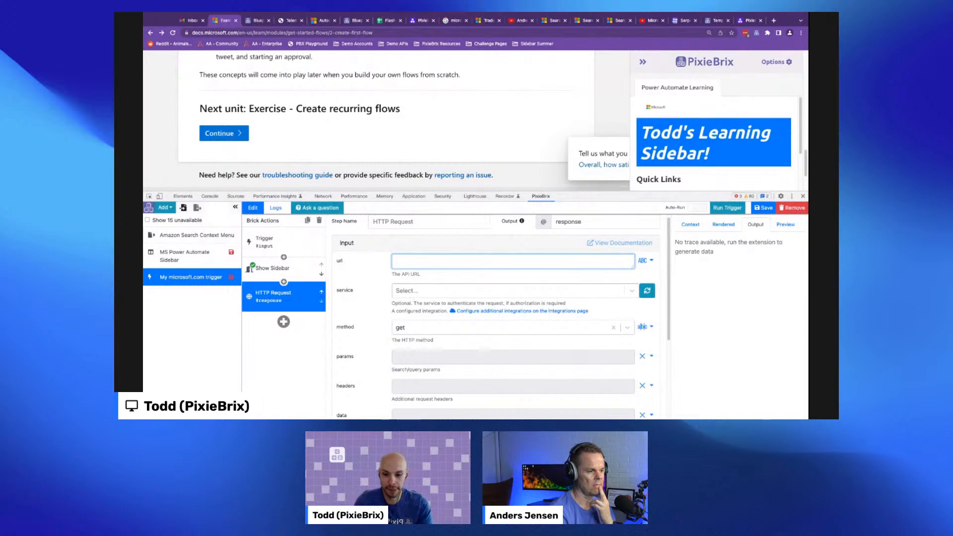
pyautogui.click(421, 289)
pyautogui.click(406, 292)
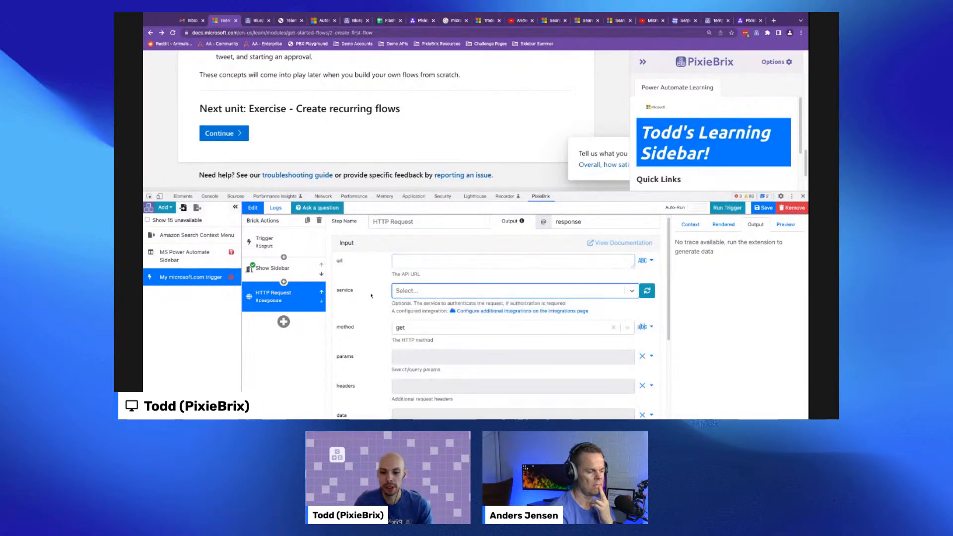
pyautogui.click(423, 290)
pyautogui.scroll(-2, 417, 354)
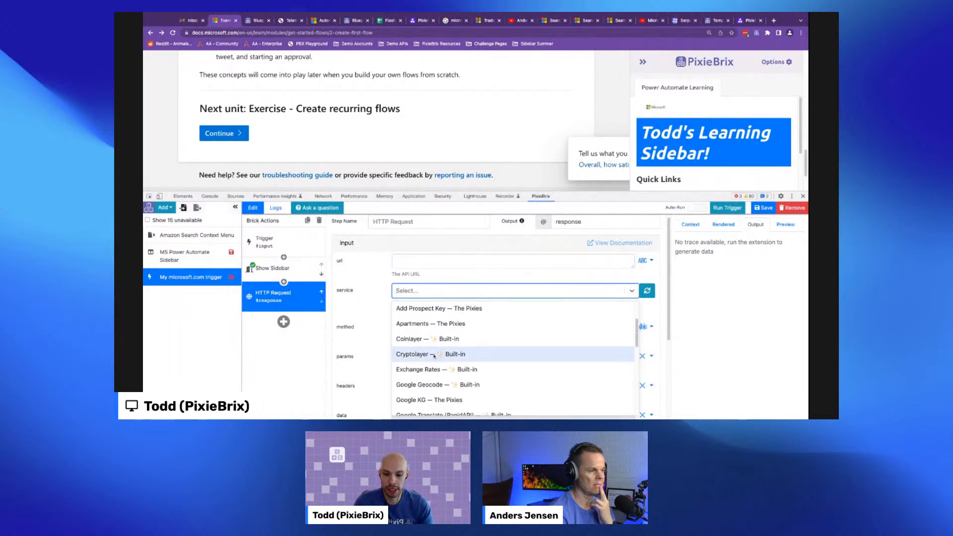
pyautogui.click(384, 333)
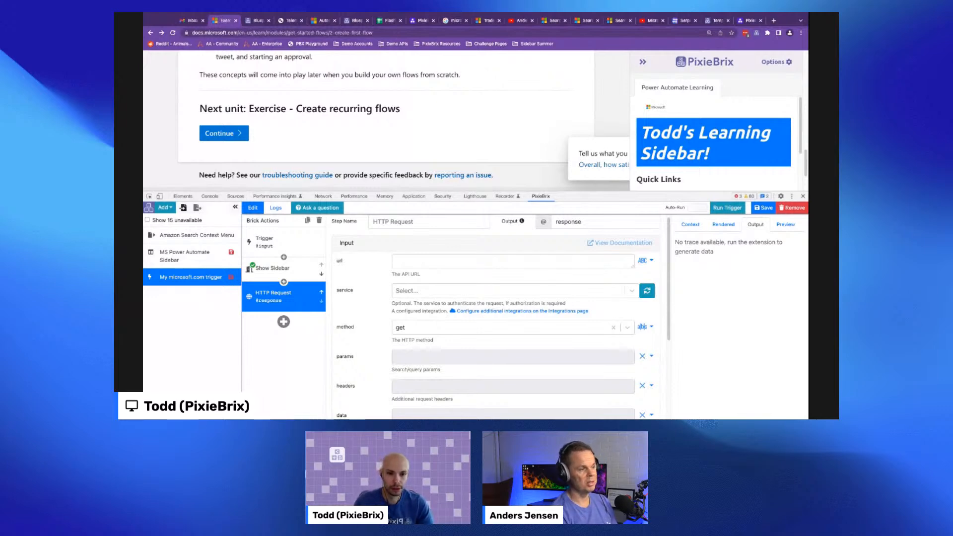
# - Remove the My microsoft.com trigger extension and reopen the MS Power Automate Sidebar extension
pyautogui.click(792, 207)
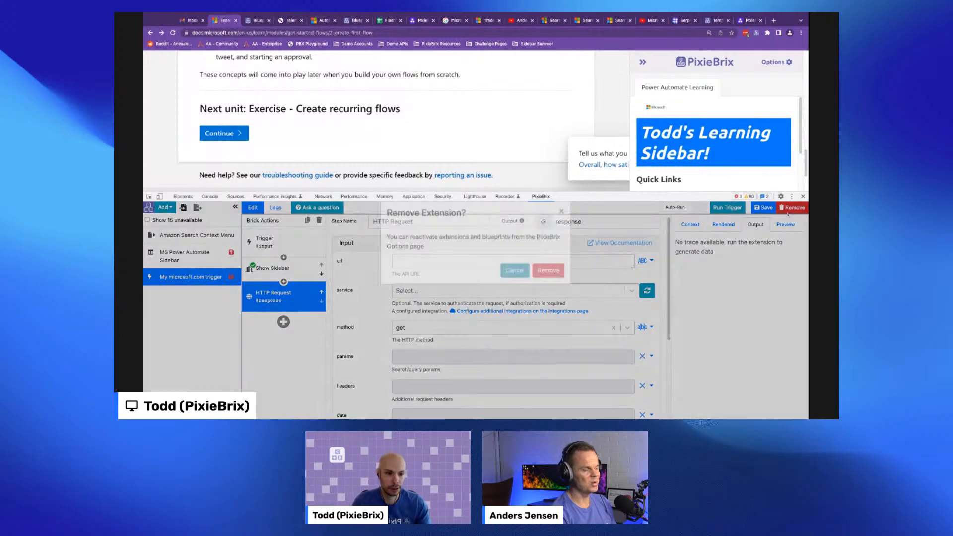
pyautogui.click(550, 282)
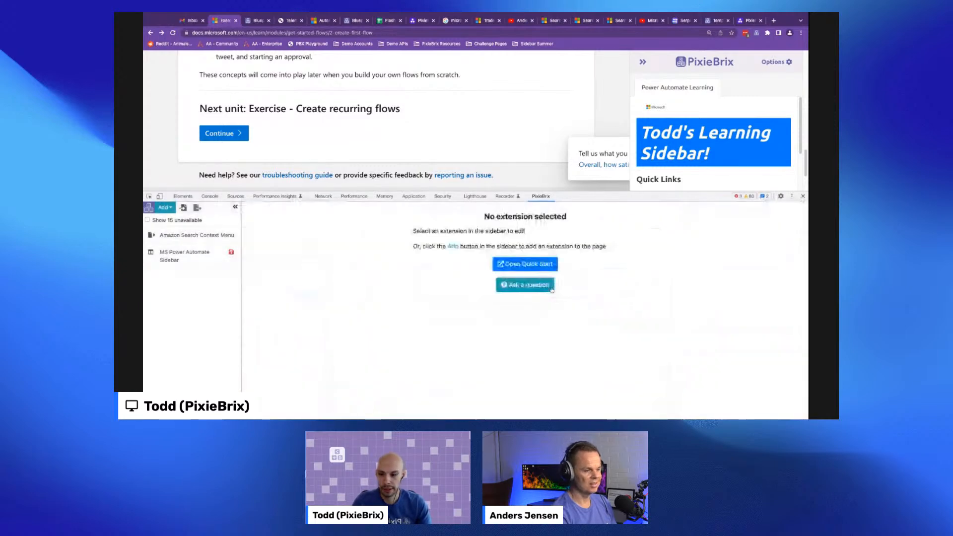
pyautogui.click(190, 261)
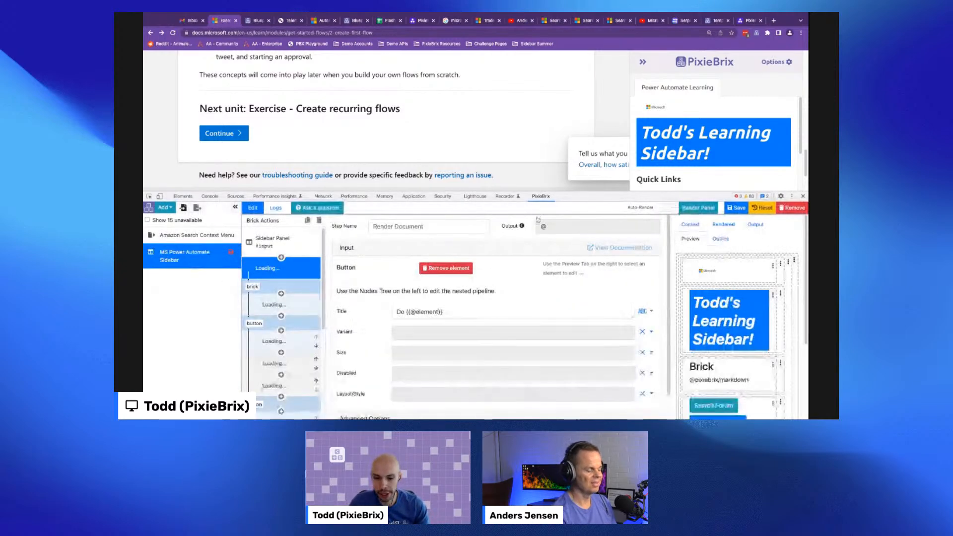
# - Open the Create Flashcard form from the sidebar and cancel it
pyautogui.moveTo(647, 196); pyautogui.dragTo(578, 270)
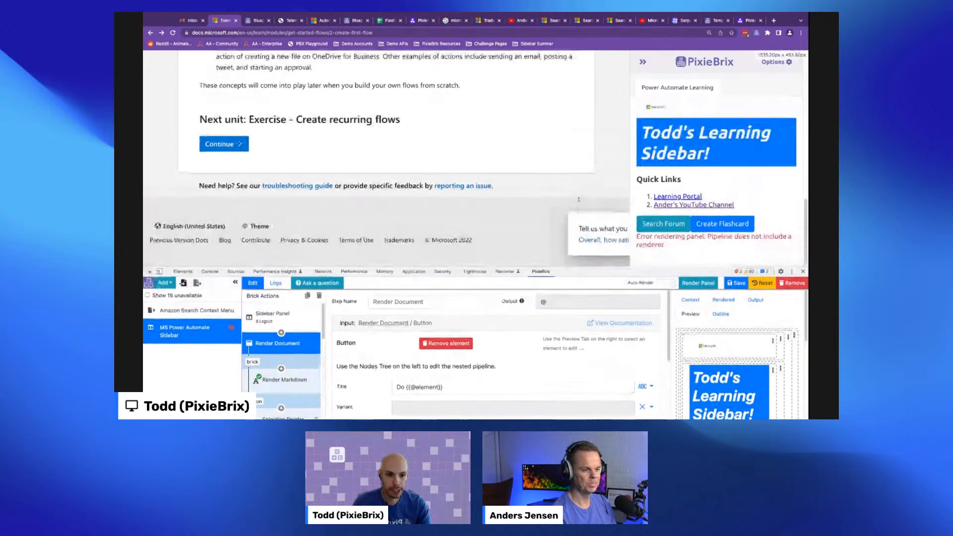
pyautogui.scroll(10, 578, 199)
pyautogui.moveTo(329, 200); pyautogui.dragTo(453, 200)
pyautogui.click(722, 223)
pyautogui.scroll(-3, 702, 149)
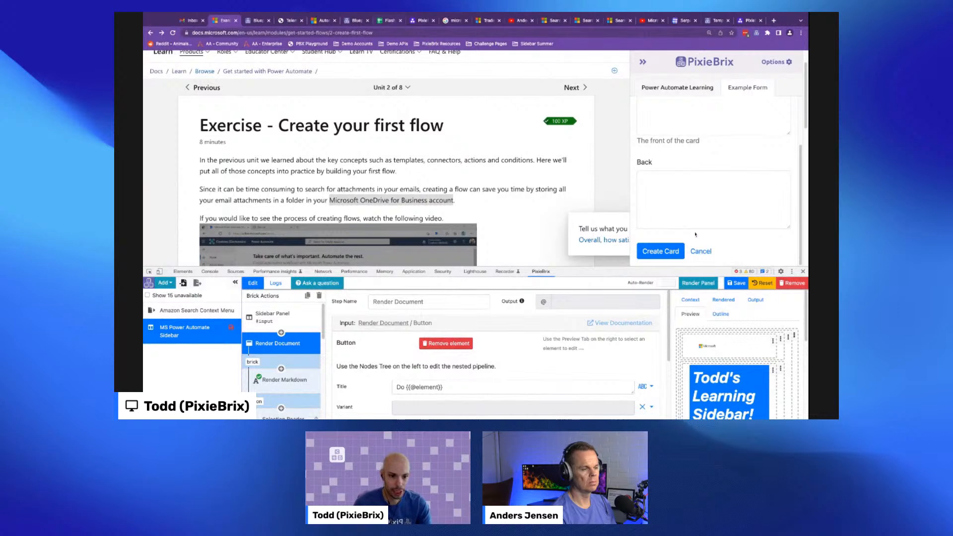
pyautogui.click(700, 251)
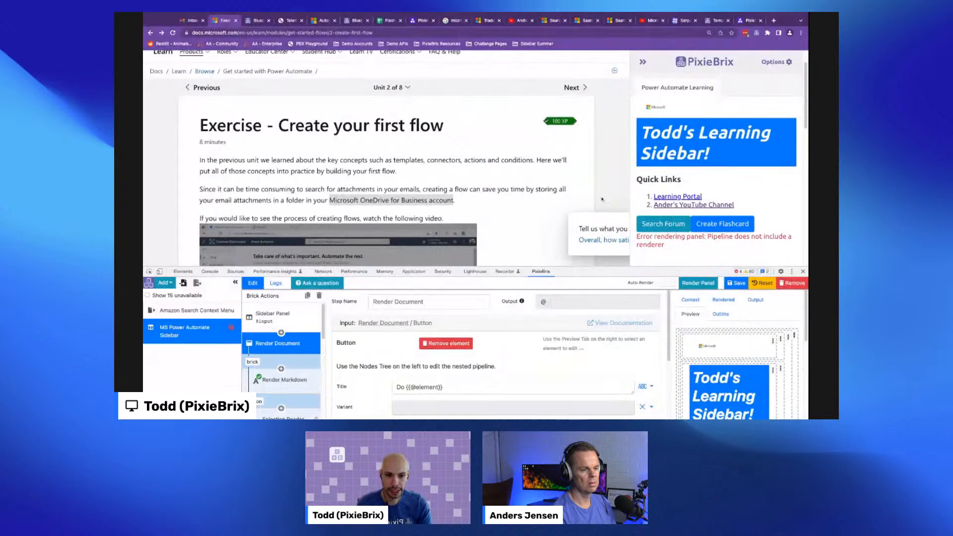
# - Set the sidebar panel's refresh trigger to Page Load / Navigation
pyautogui.scroll(-5, 602, 199)
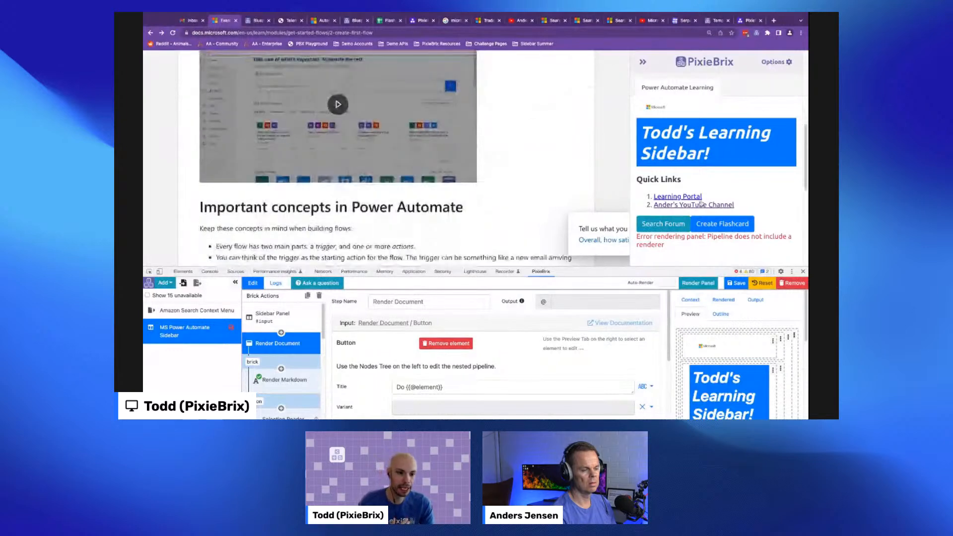
pyautogui.scroll(-4, 733, 227)
pyautogui.scroll(10, 734, 213)
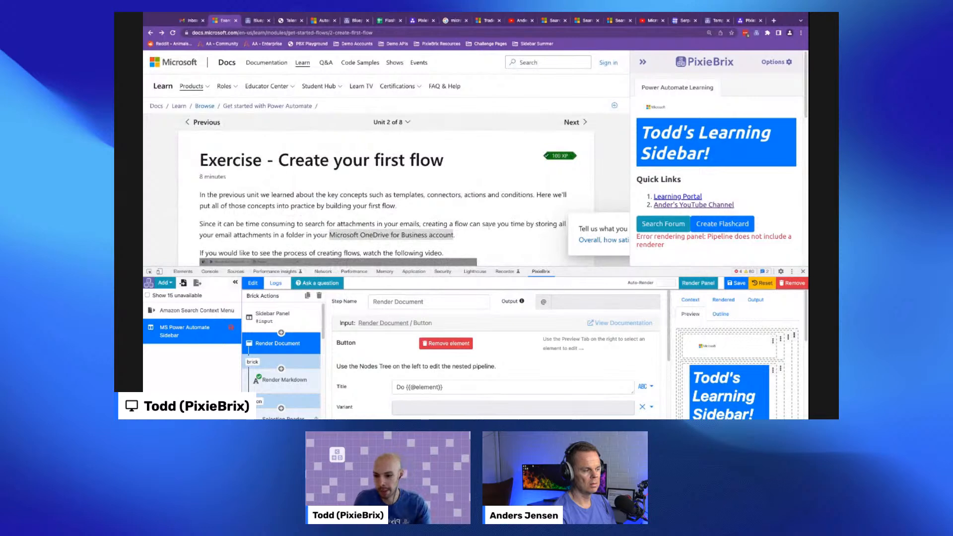
pyautogui.click(299, 313)
pyautogui.scroll(-5, 497, 347)
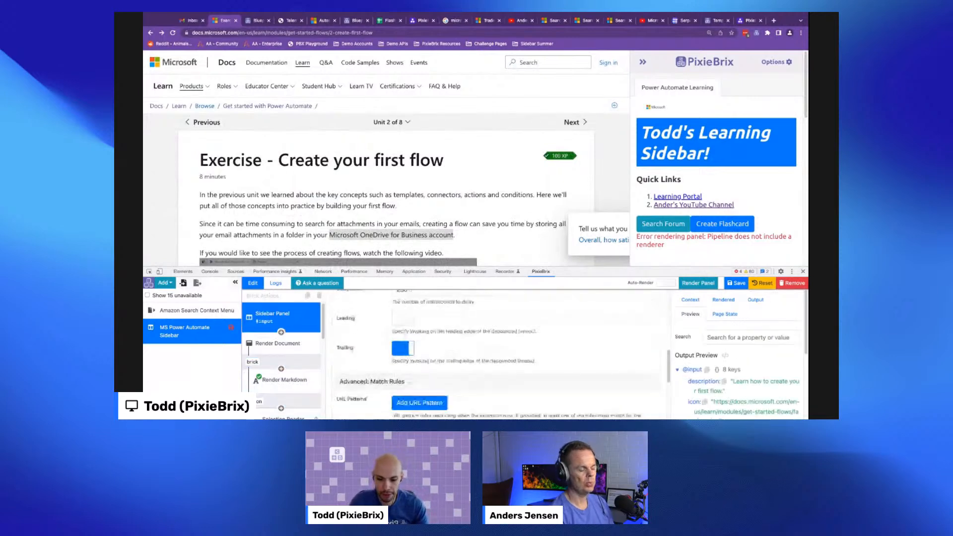
pyautogui.moveTo(651, 267); pyautogui.dragTo(651, 230)
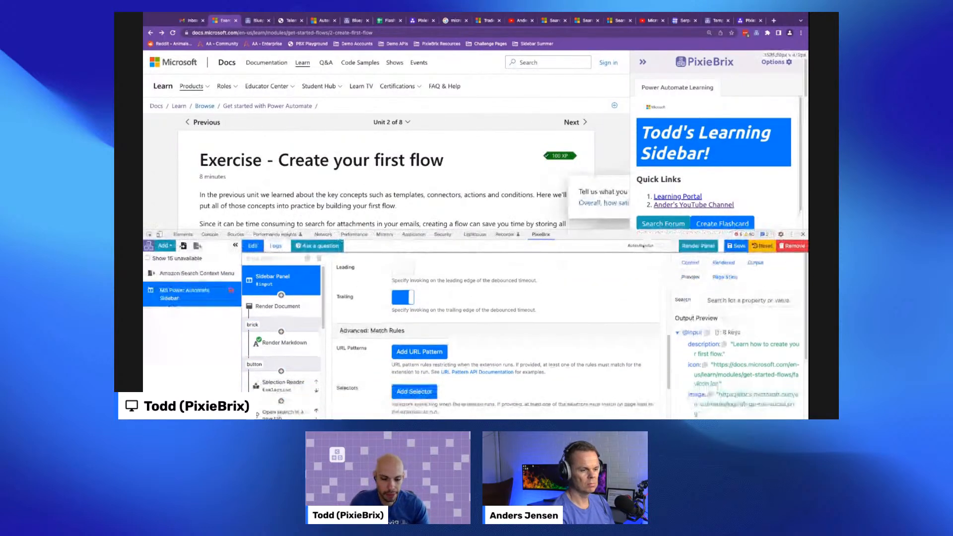
pyautogui.scroll(-1, 729, 204)
pyautogui.scroll(5, 405, 346)
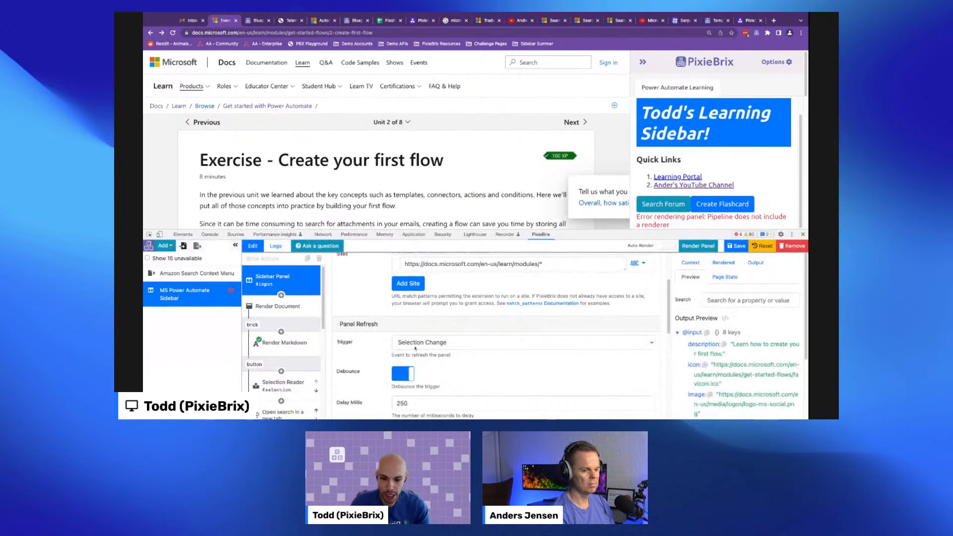
pyautogui.click(415, 343)
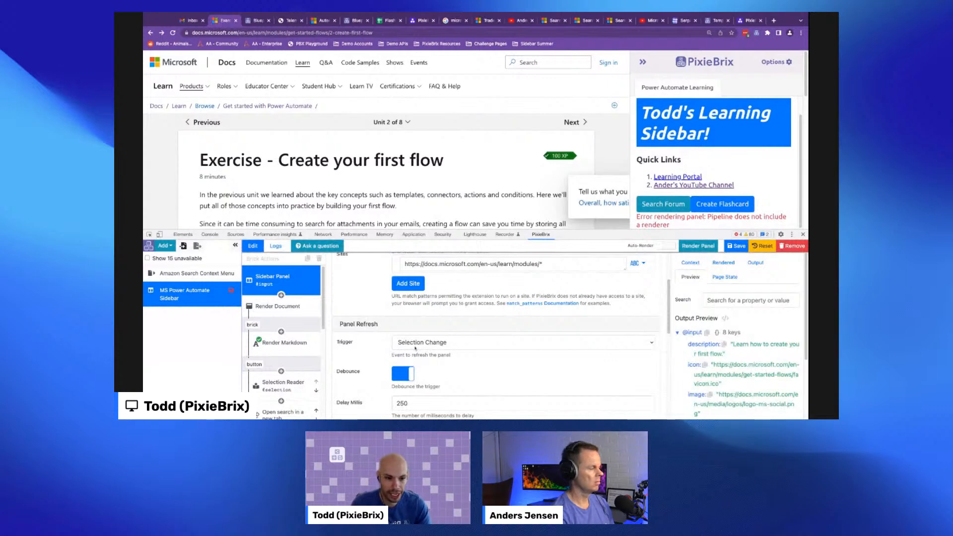
pyautogui.click(385, 331)
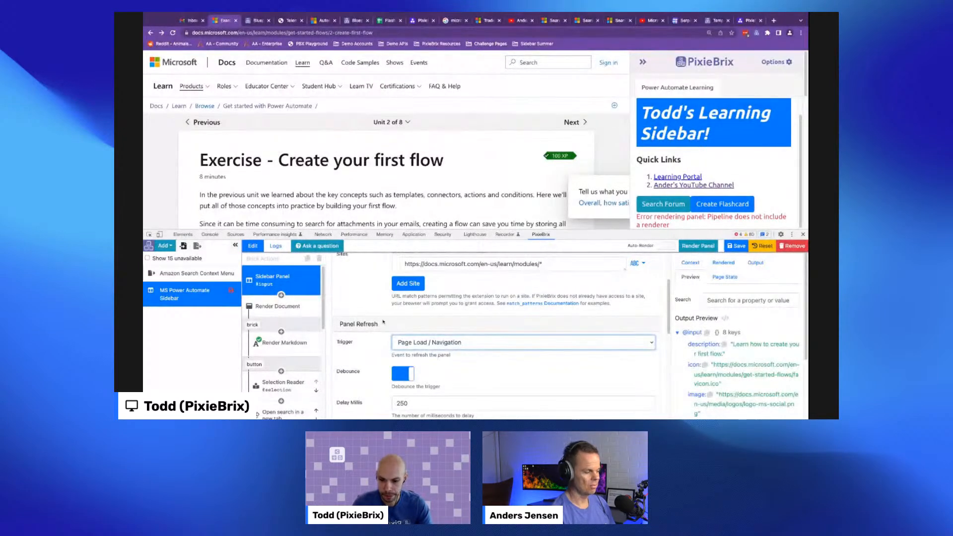
# - Delete the List element from the sidebar's rendered document layout
pyautogui.scroll(-5, 304, 333)
pyautogui.click(279, 373)
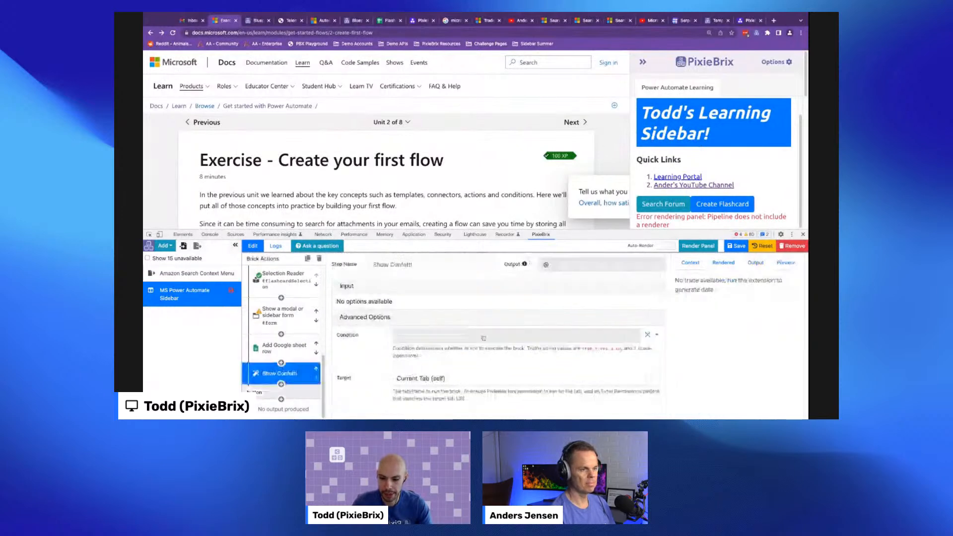
pyautogui.click(389, 287)
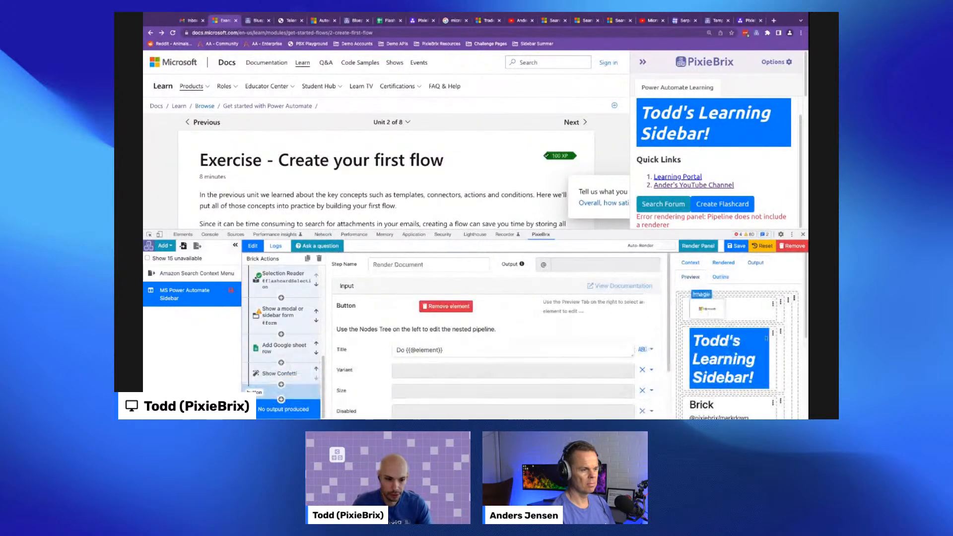
pyautogui.click(734, 348)
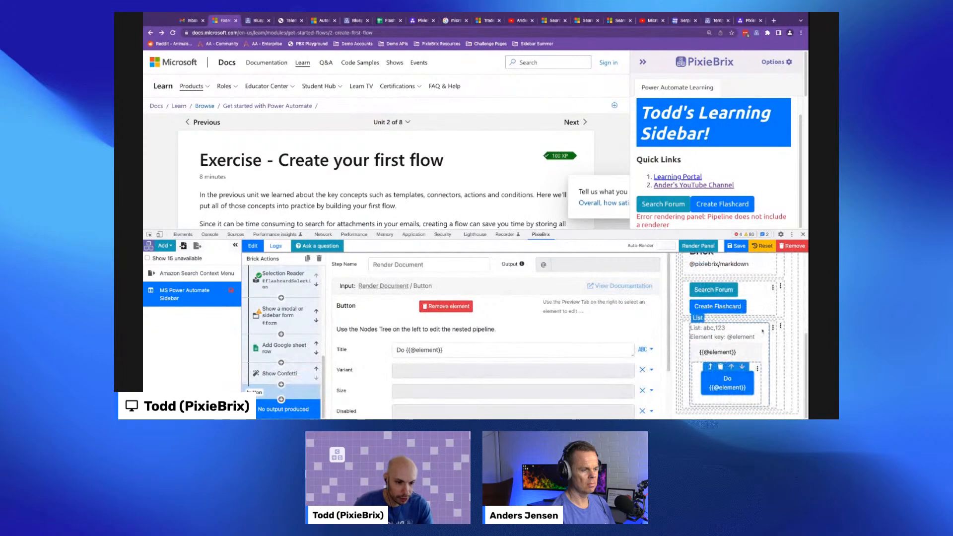
pyautogui.click(709, 318)
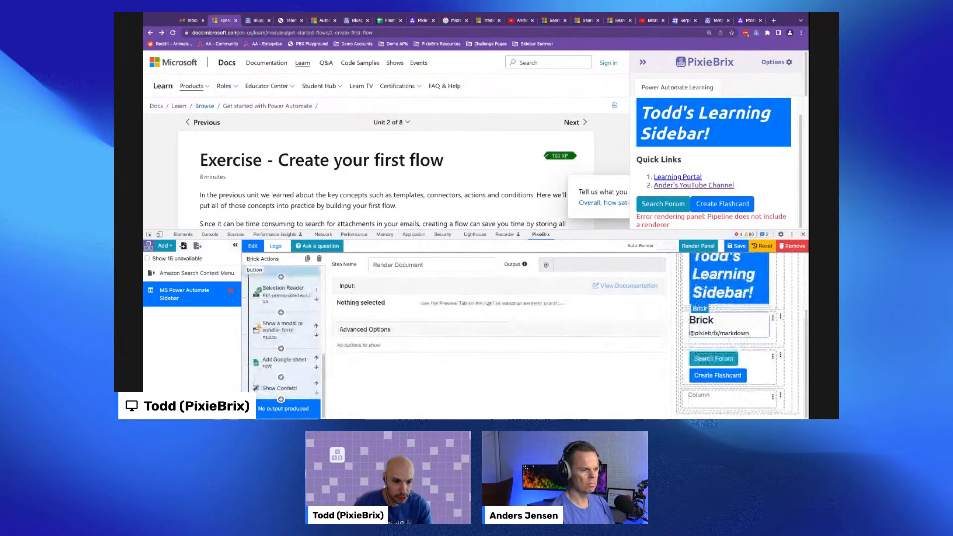
# - Insert a Brick element into the empty column of the document
pyautogui.click(772, 397)
pyautogui.click(734, 359)
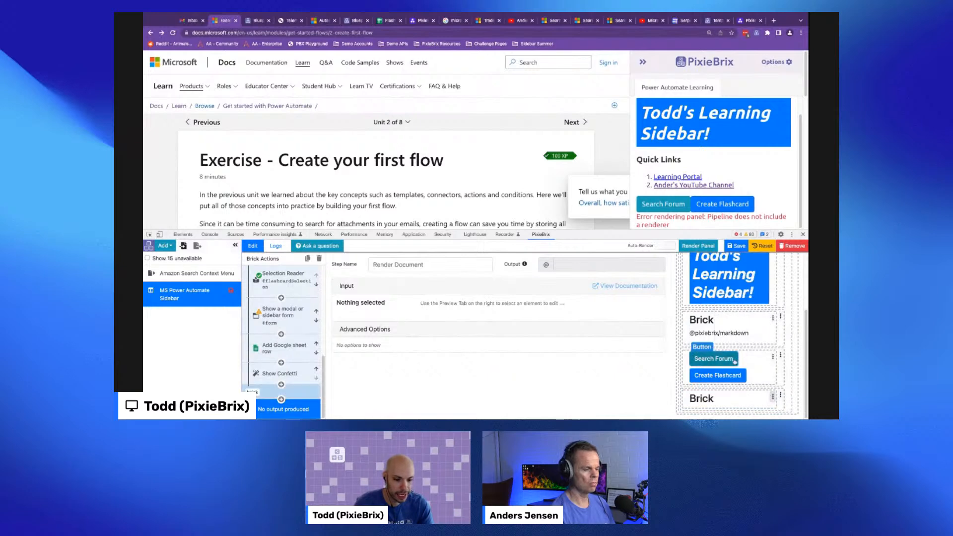
pyautogui.click(715, 399)
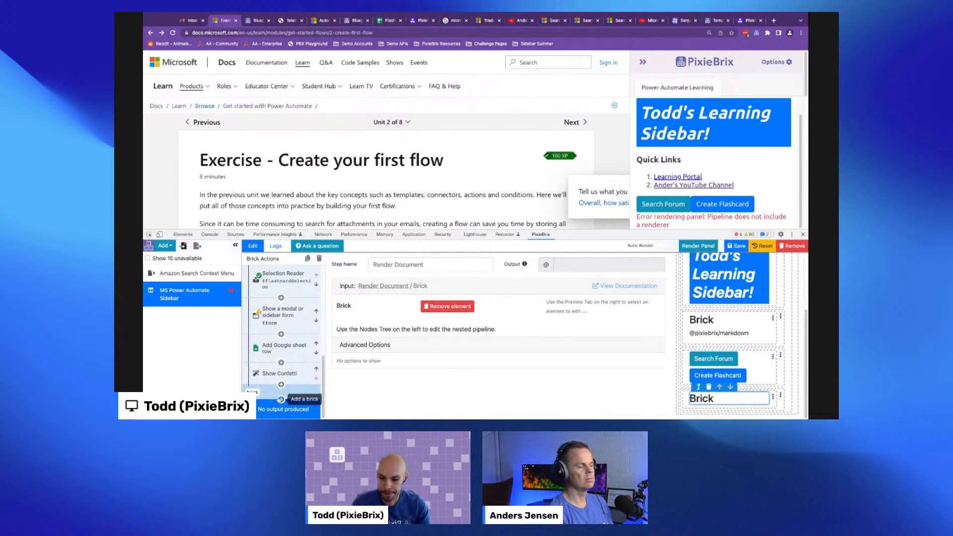
# - Add a Context reader brick inside the new Brick element's pipeline
pyautogui.click(281, 399)
pyautogui.write('conte')
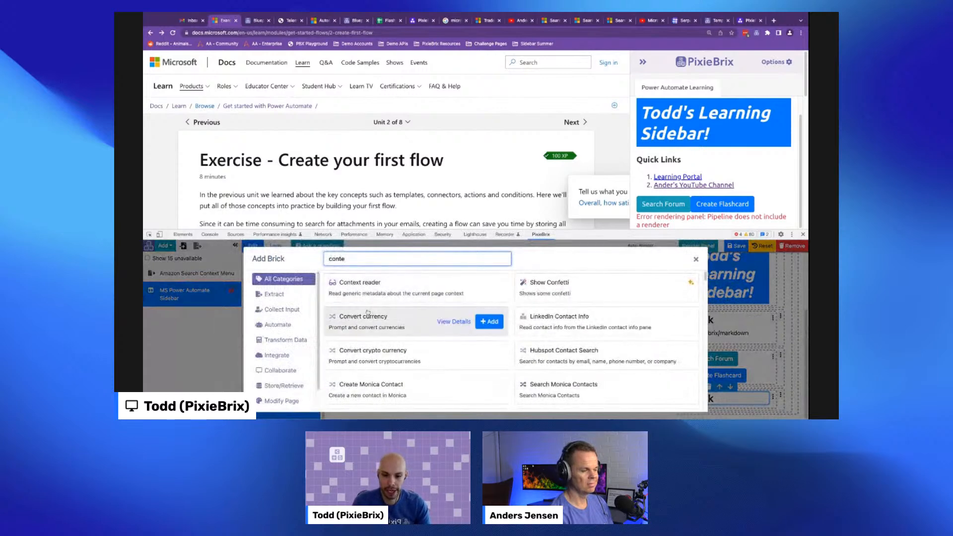
pyautogui.click(489, 287)
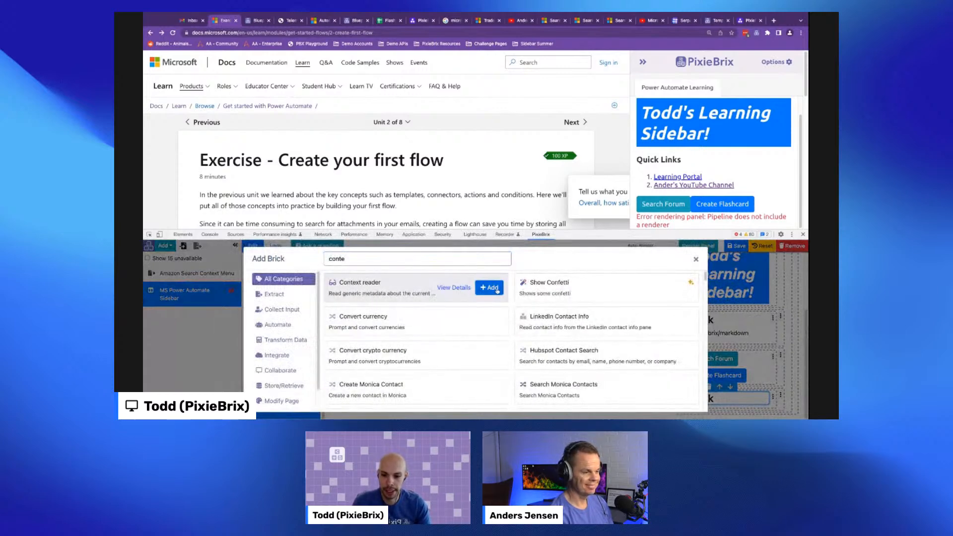
pyautogui.scroll(-2, 289, 355)
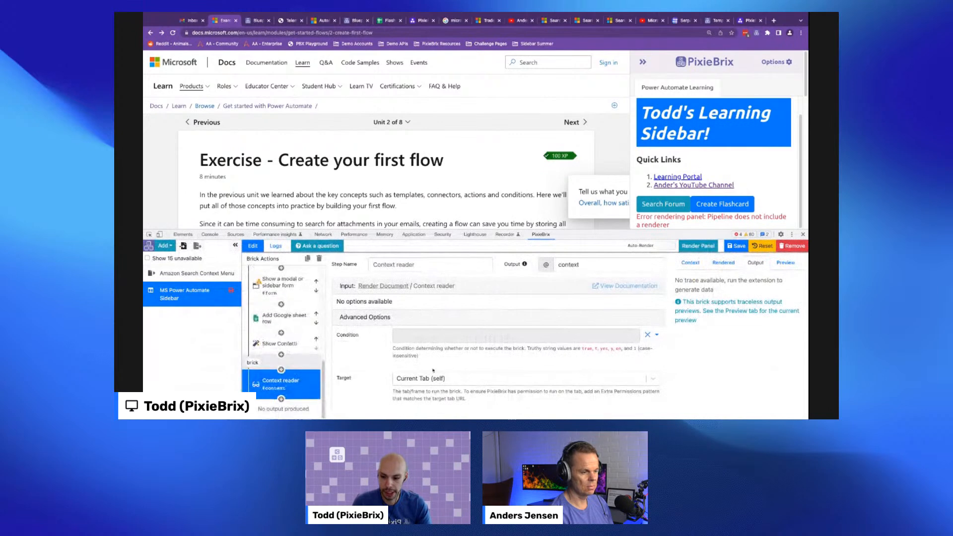
# - Preview the Context reader brick's output
pyautogui.click(786, 262)
pyautogui.click(695, 350)
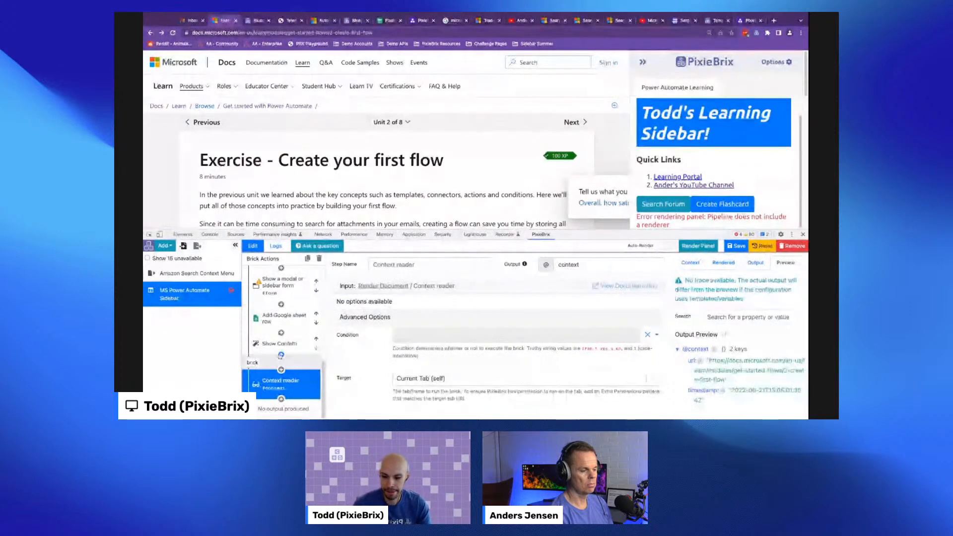
pyautogui.scroll(5, 273, 306)
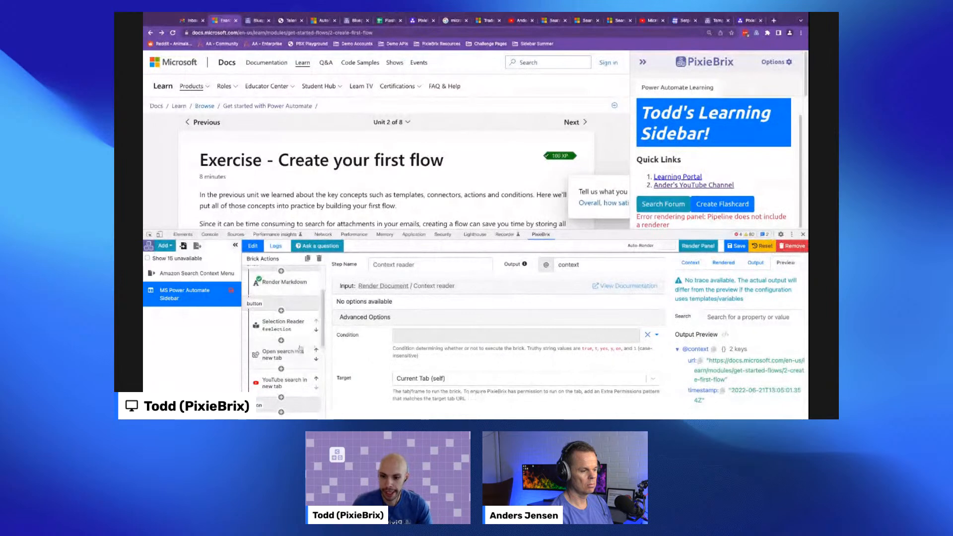
pyautogui.scroll(-5, 273, 306)
pyautogui.scroll(-3, 364, 161)
pyautogui.scroll(3, 365, 161)
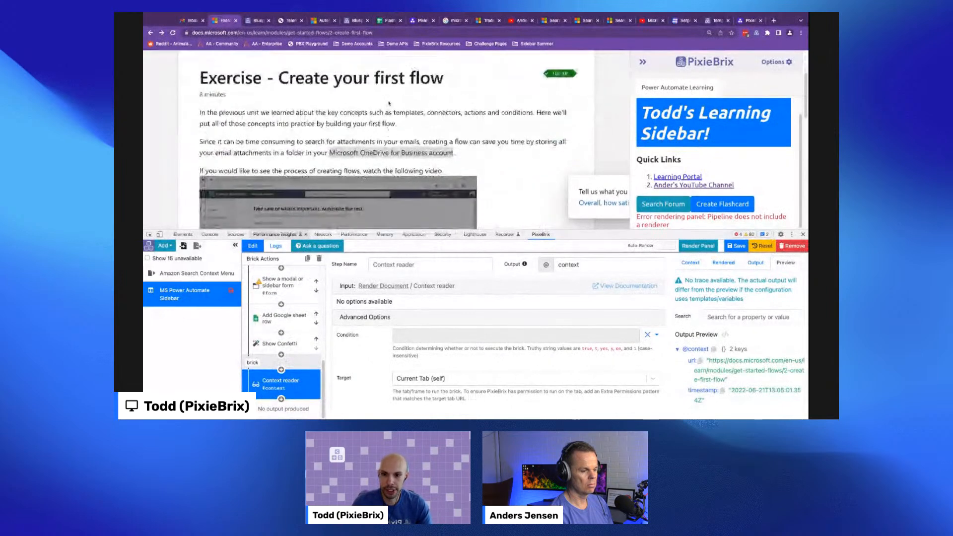
# - Open the module's unit list on the Microsoft Learn page and review its units
pyautogui.click(394, 122)
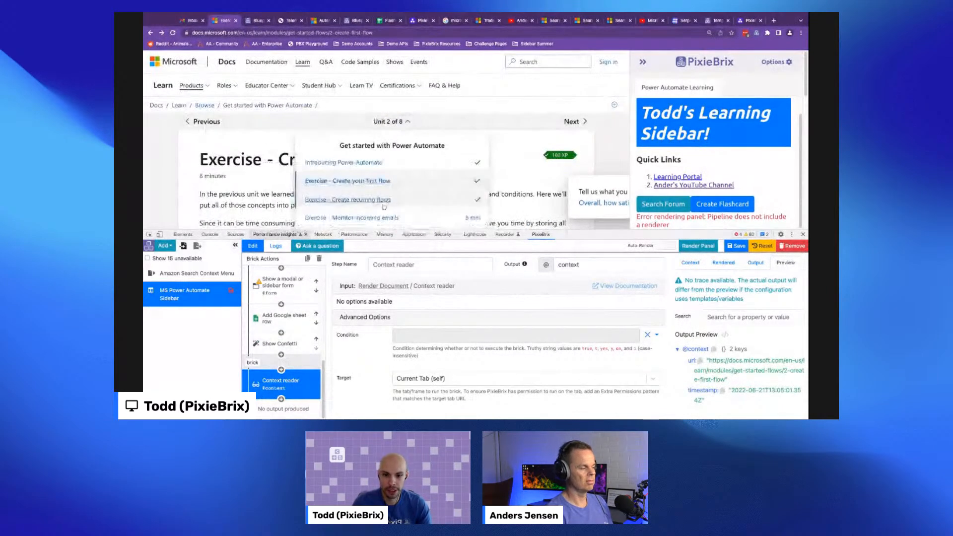
pyautogui.scroll(-2, 406, 188)
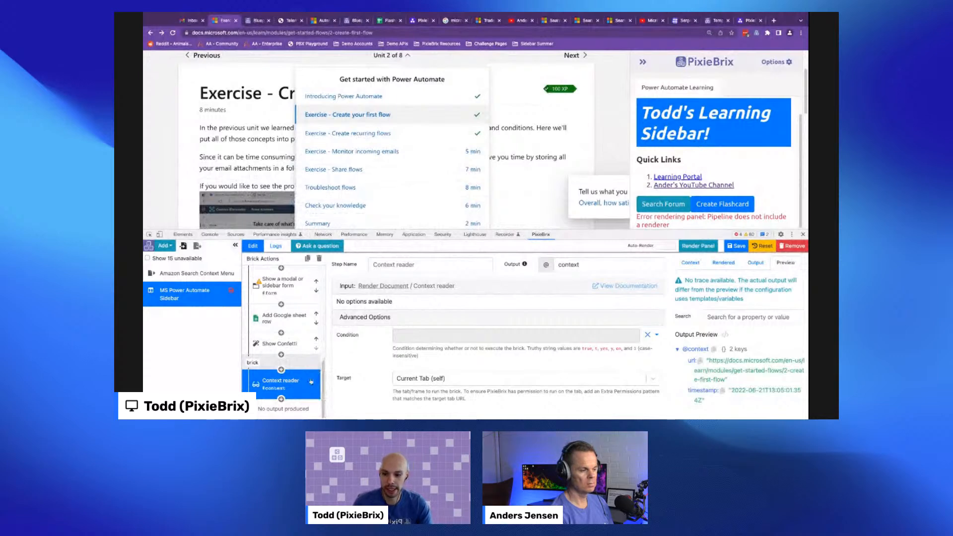
pyautogui.click(320, 258)
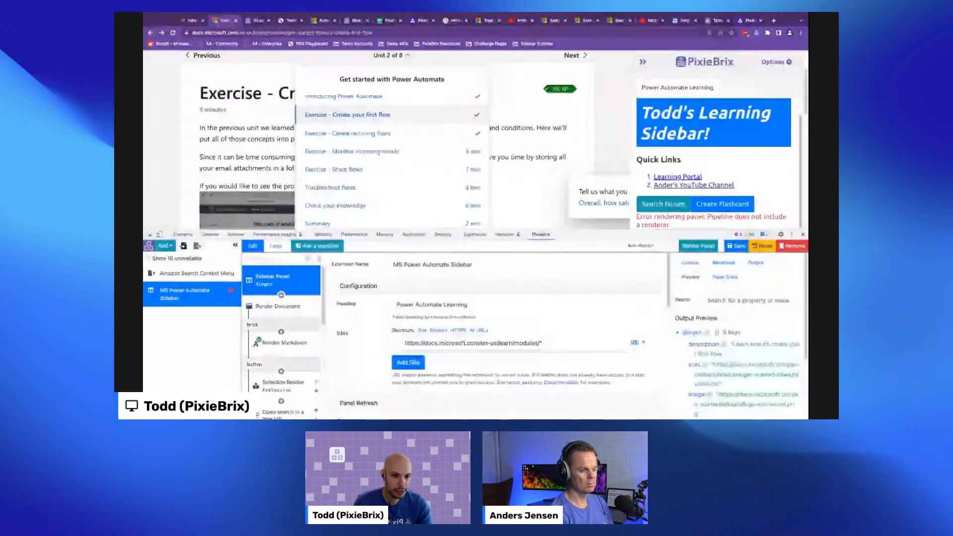
# - Add a Custom Form brick below the Context reader brick and render the sidebar panel to preview the form
pyautogui.scroll(-3, 734, 338)
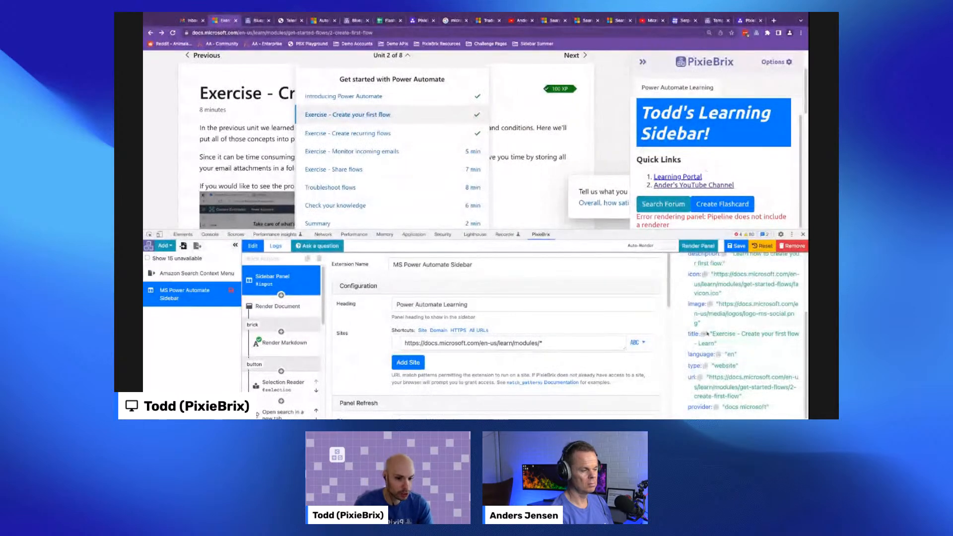
pyautogui.scroll(-5, 288, 347)
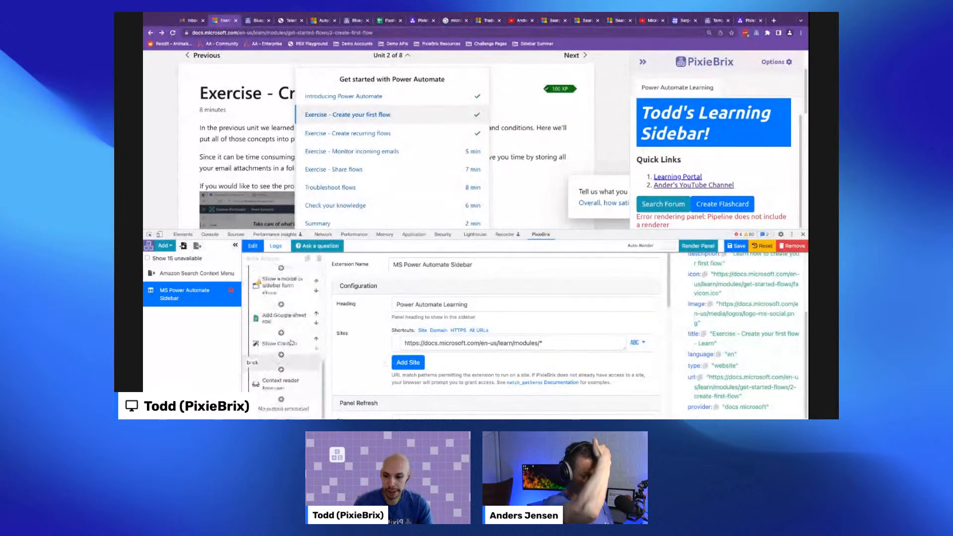
pyautogui.click(301, 383)
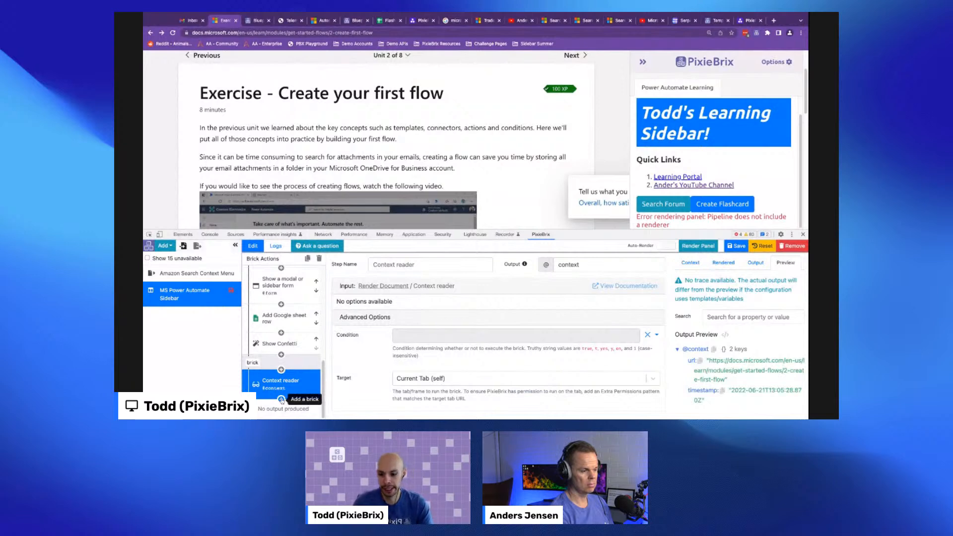
pyautogui.click(282, 400)
pyautogui.write('custom')
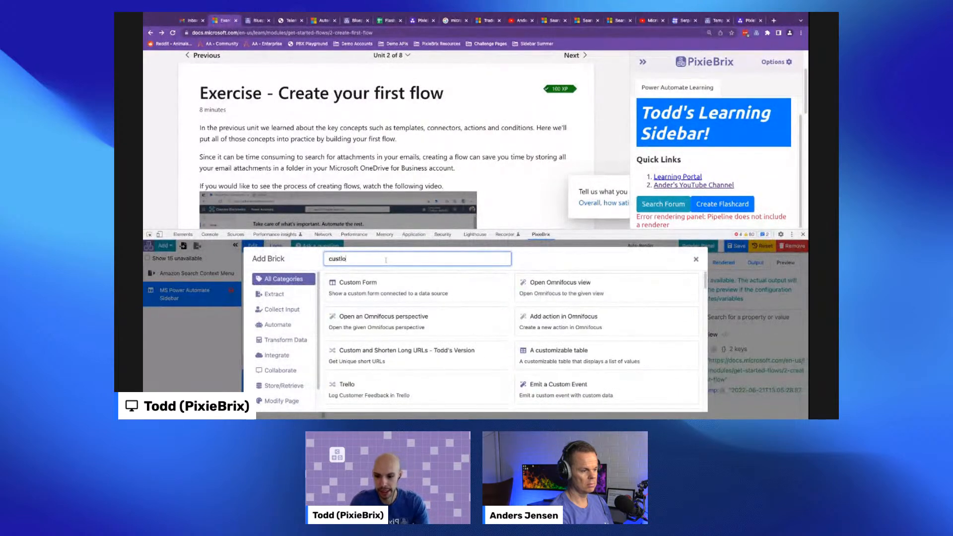
pyautogui.press('BackSpace')
pyautogui.press('BackSpace')
pyautogui.press('BackSpace')
pyautogui.write('om')
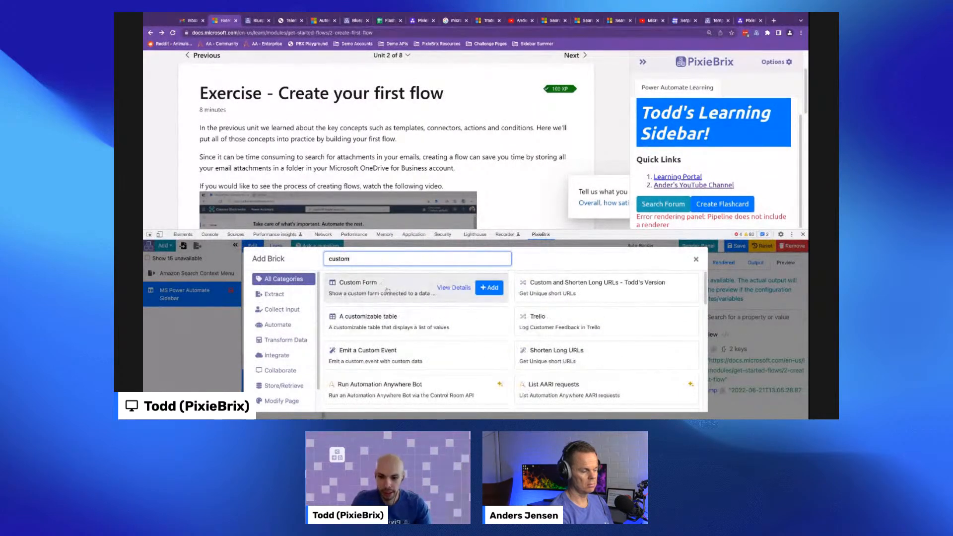
pyautogui.click(488, 288)
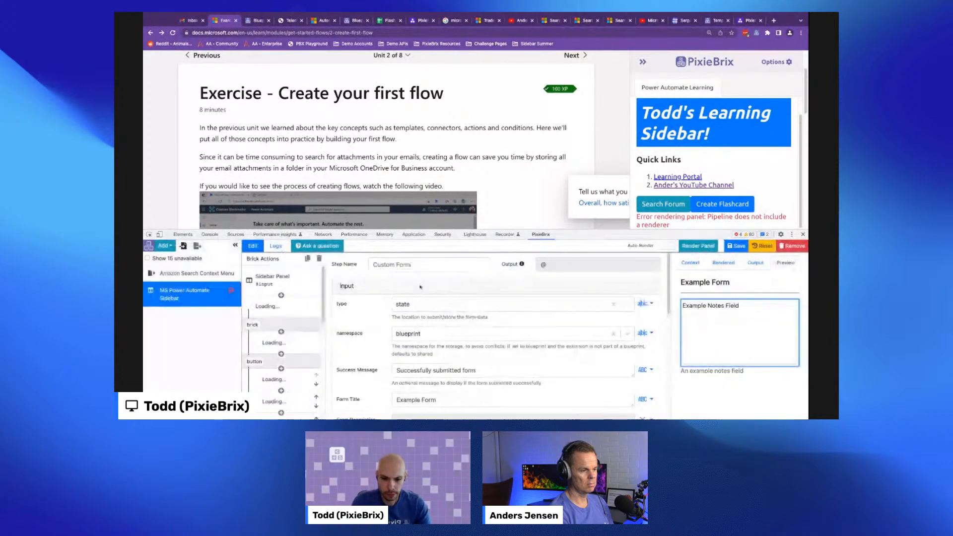
pyautogui.click(698, 246)
pyautogui.scroll(-3, 713, 149)
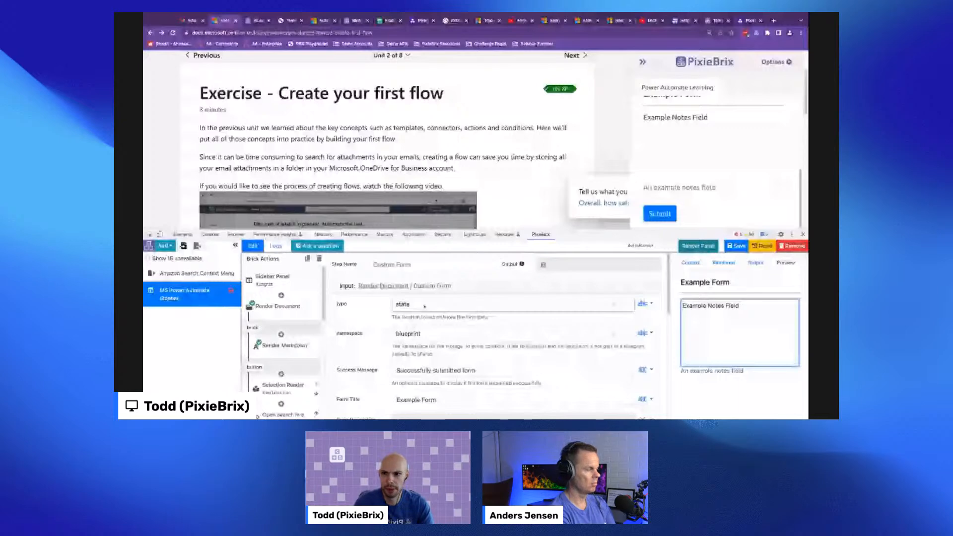
# - Create a new team database named "MS Power Automate Notes" in the PixieBrix admin console
pyautogui.moveTo(718, 21); pyautogui.dragTo(620, 21)
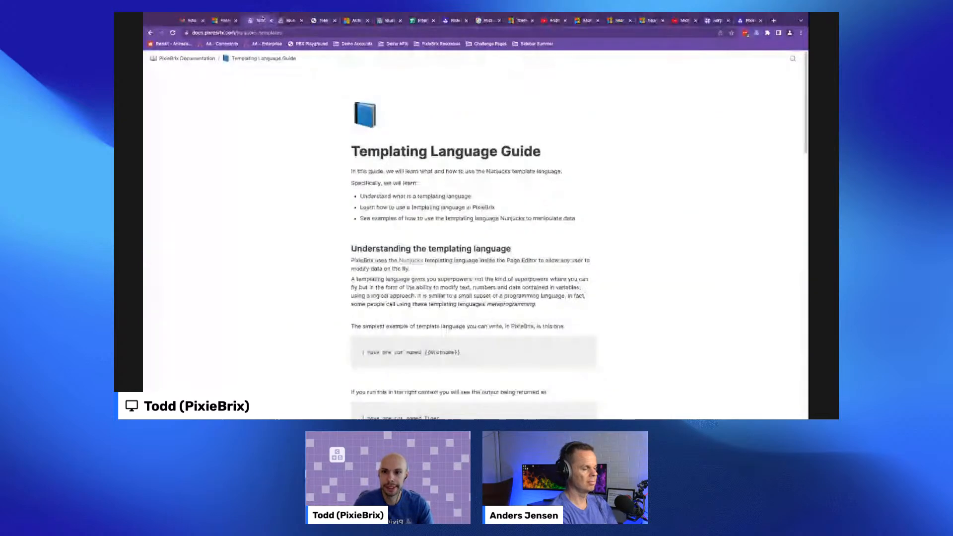
pyautogui.click(358, 21)
pyautogui.click(554, 68)
pyautogui.click(713, 63)
pyautogui.moveTo(378, 21); pyautogui.dragTo(287, 23)
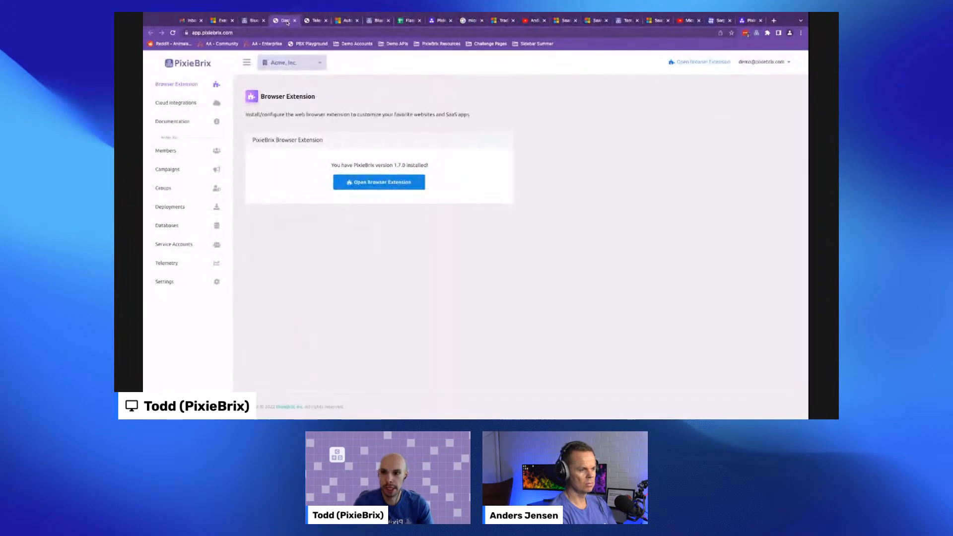
pyautogui.click(182, 226)
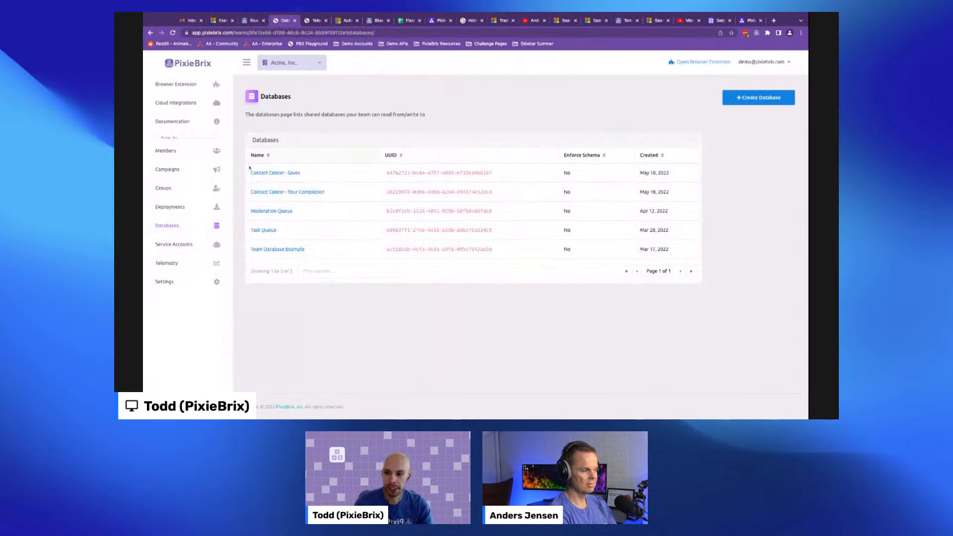
pyautogui.click(744, 100)
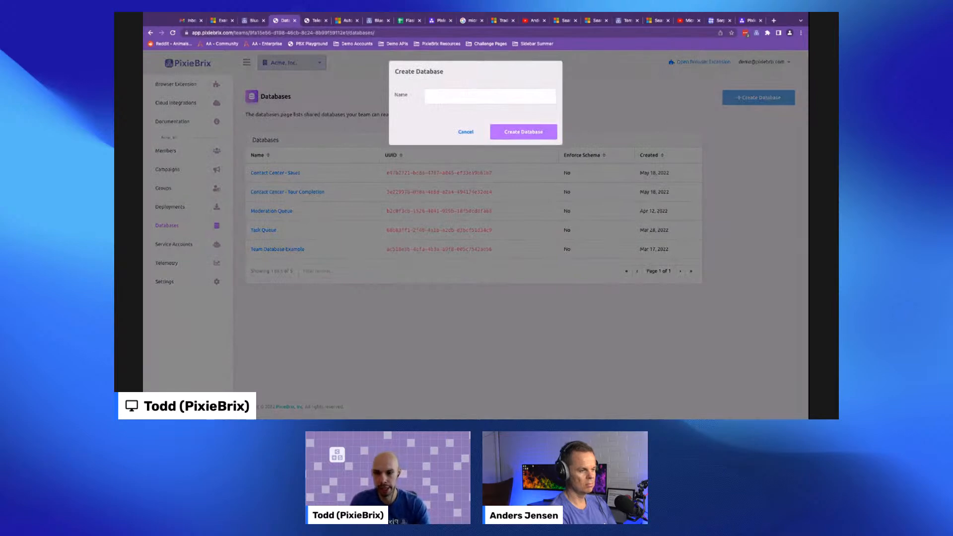
pyautogui.write('MSL')
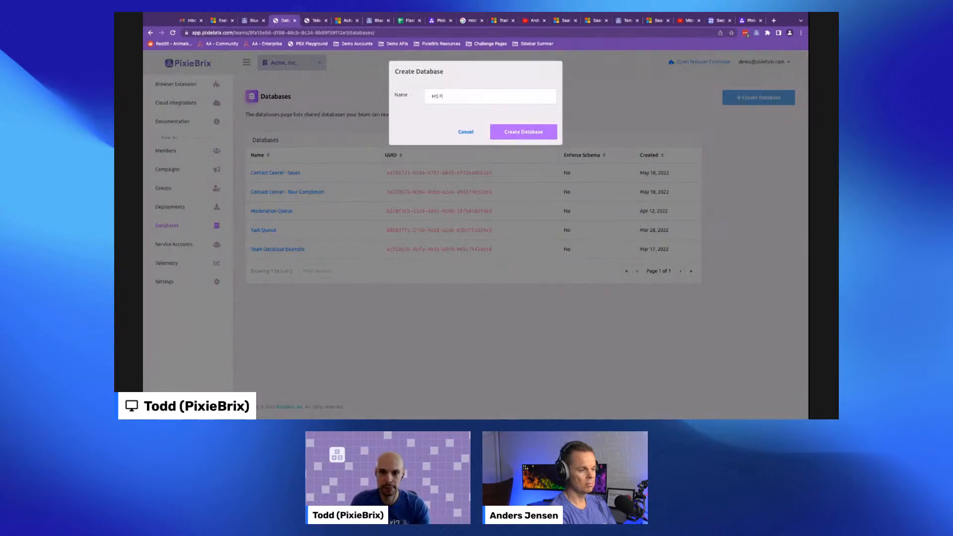
pyautogui.write('ower Au')
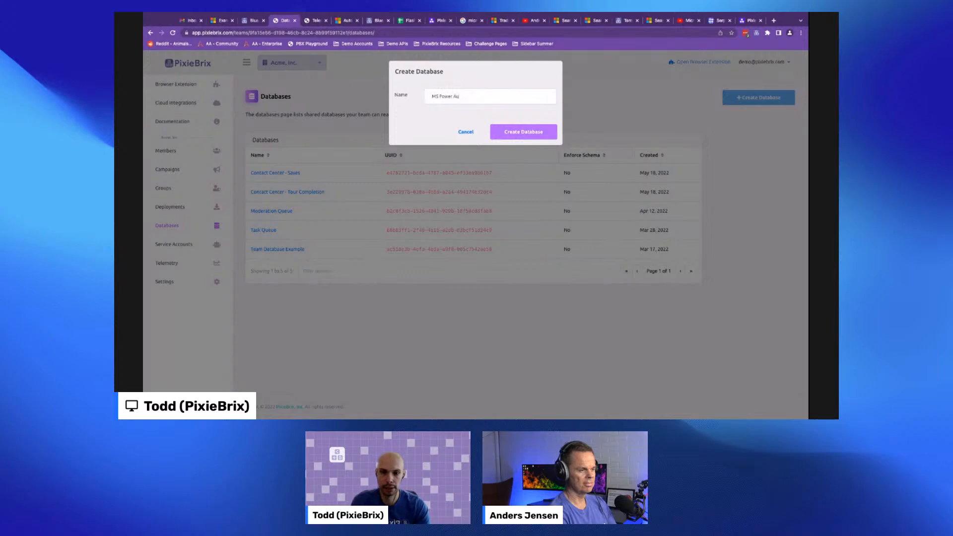
pyautogui.write('tomate Notes')
pyautogui.click(523, 131)
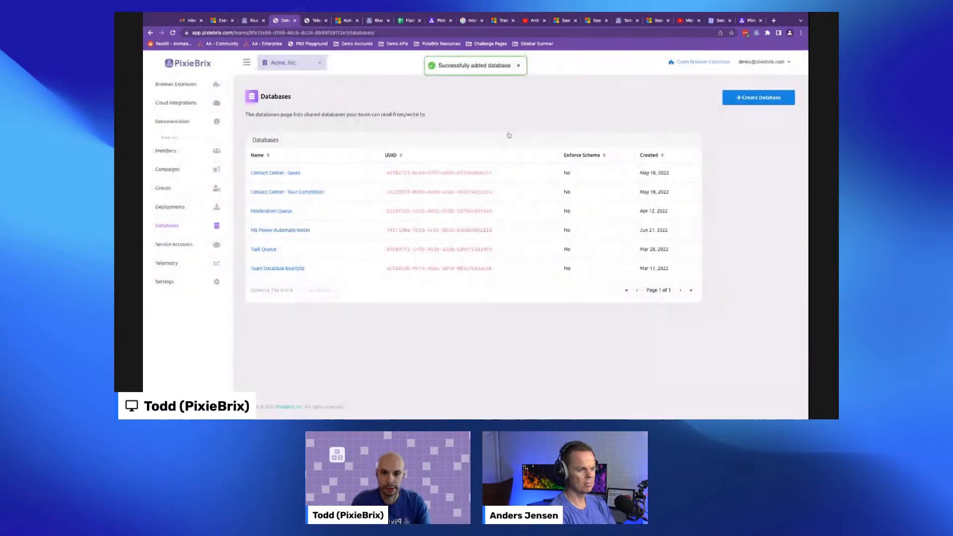
# - Open the MS Power Automate Notes database and view its preview and overview
pyautogui.click(277, 230)
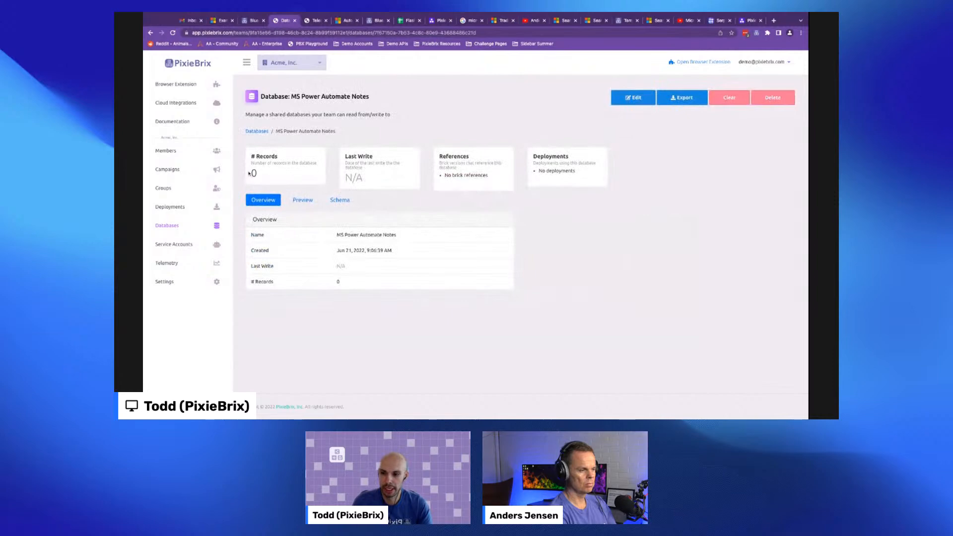
pyautogui.doubleClick(302, 200)
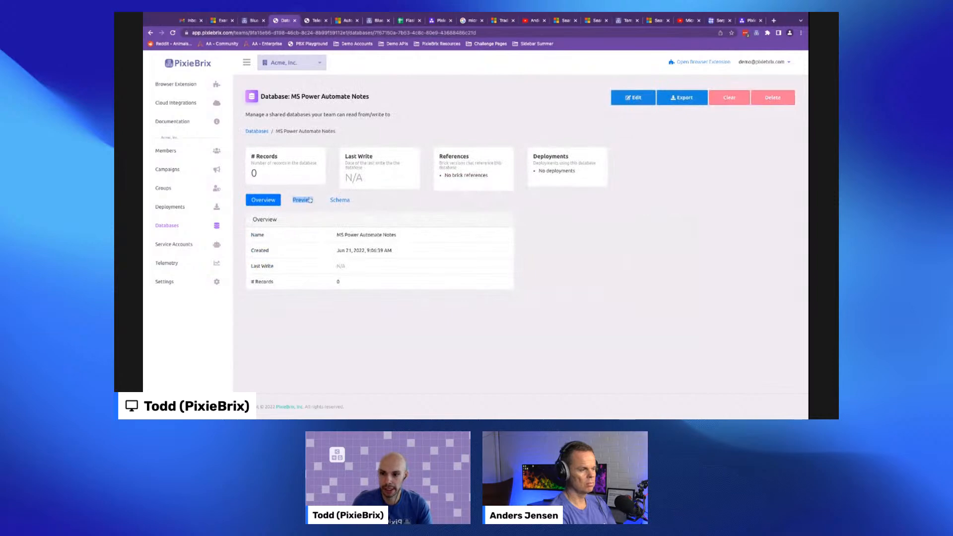
pyautogui.click(269, 201)
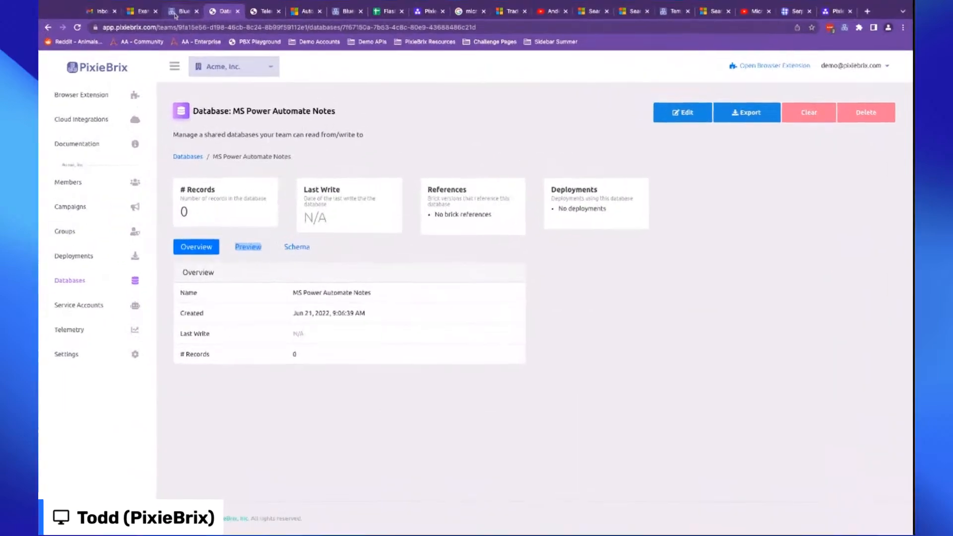
# - Set the Custom Form's storage type to database and choose the MS Power Automate Notes database
pyautogui.click(223, 21)
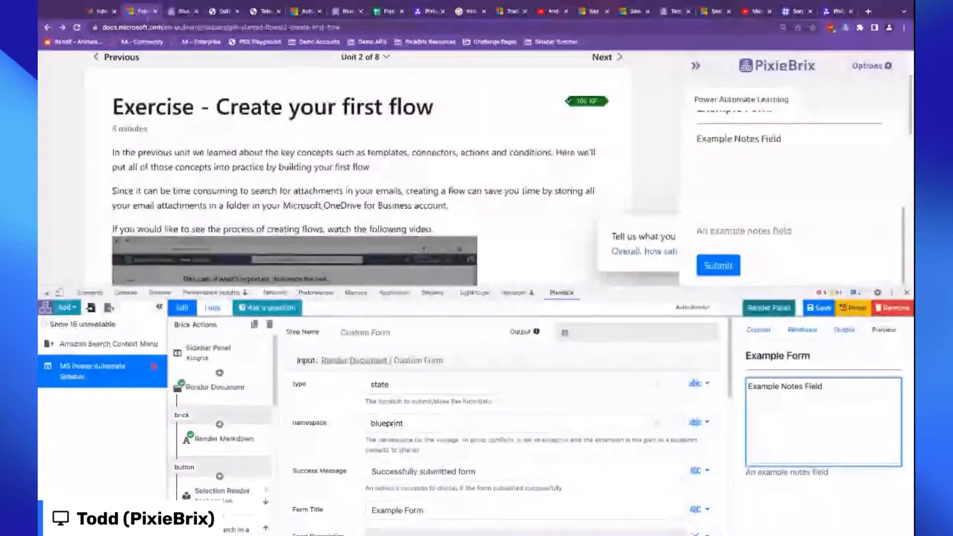
pyautogui.click(382, 384)
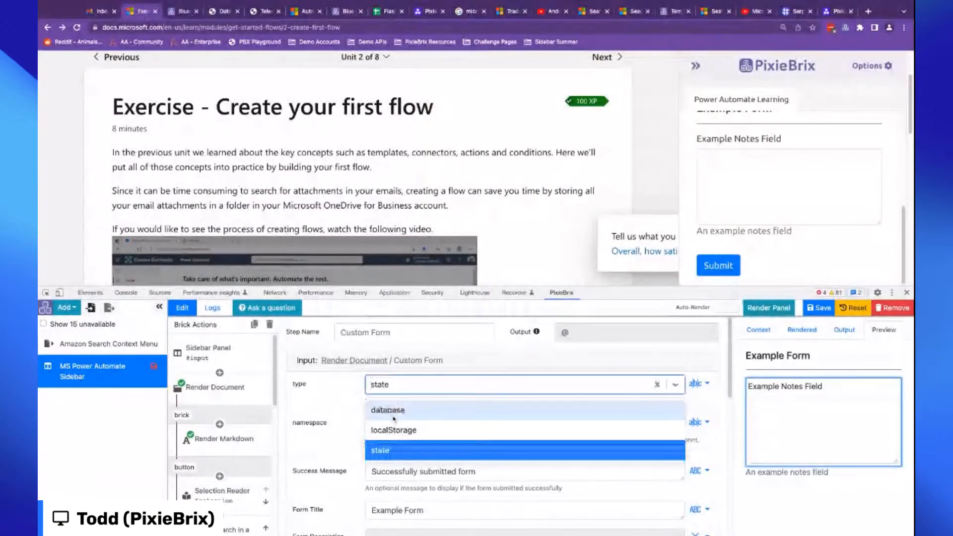
pyautogui.click(394, 411)
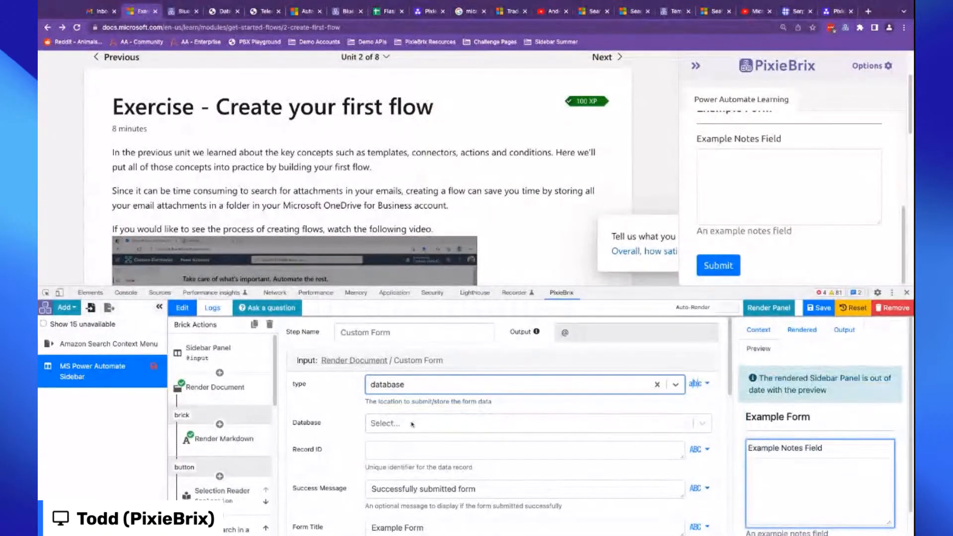
pyautogui.click(412, 425)
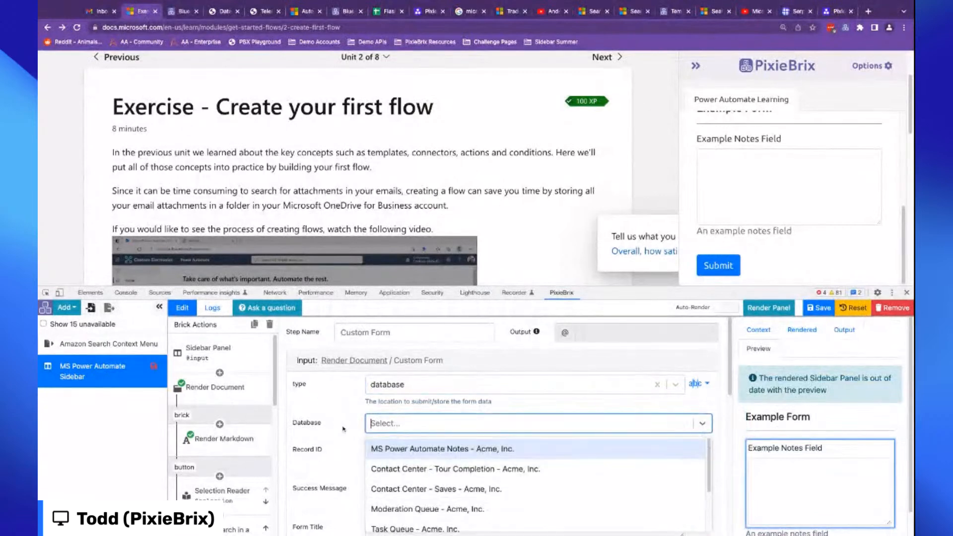
pyautogui.click(425, 453)
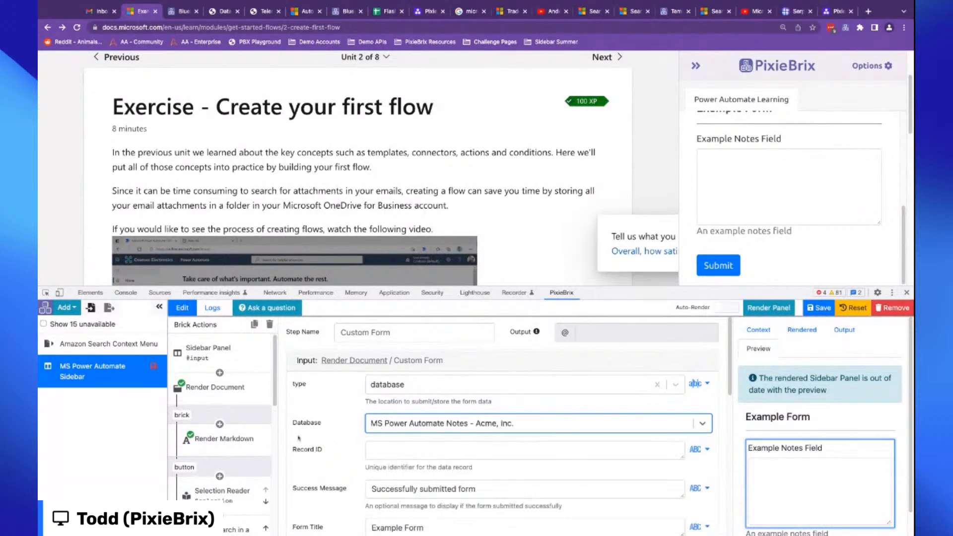
pyautogui.click(342, 448)
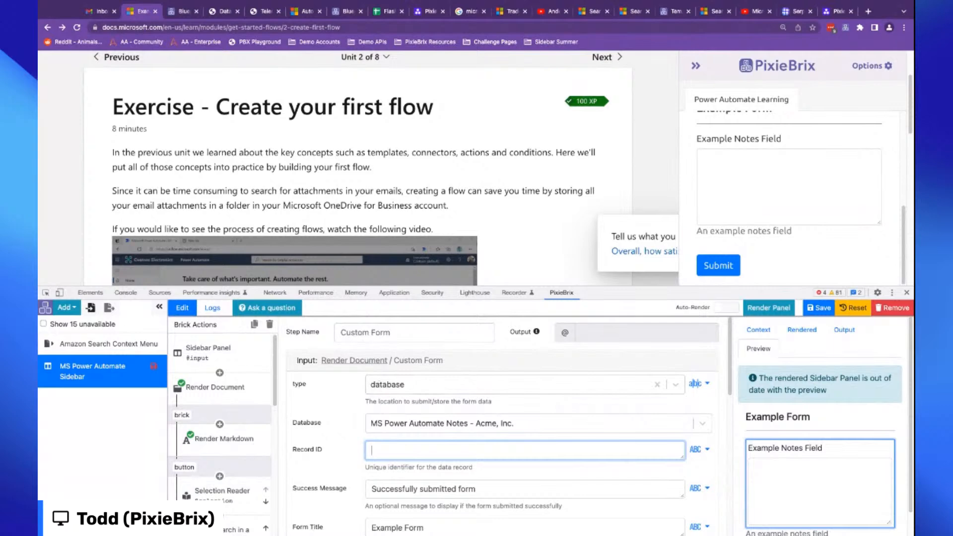
pyautogui.scroll(-3, 338, 453)
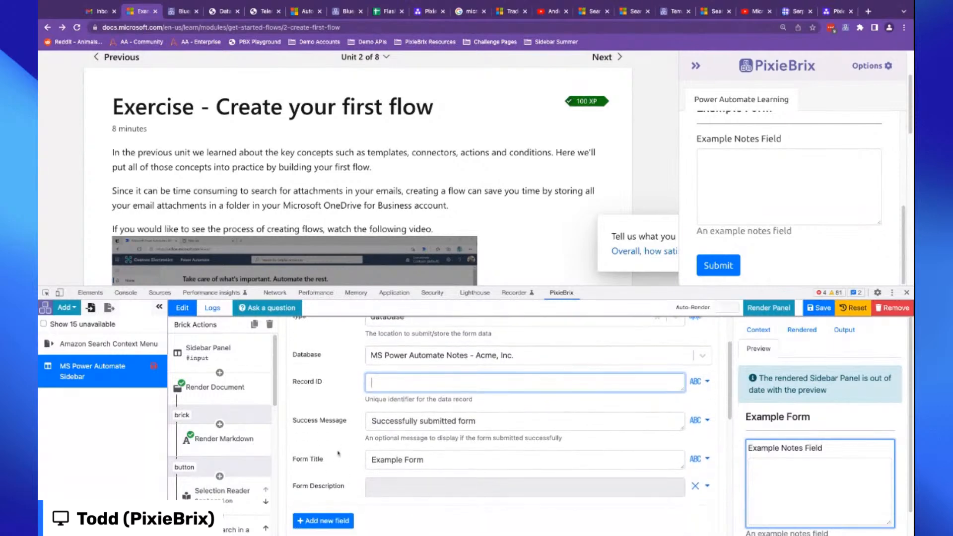
pyautogui.tripleClick(296, 384)
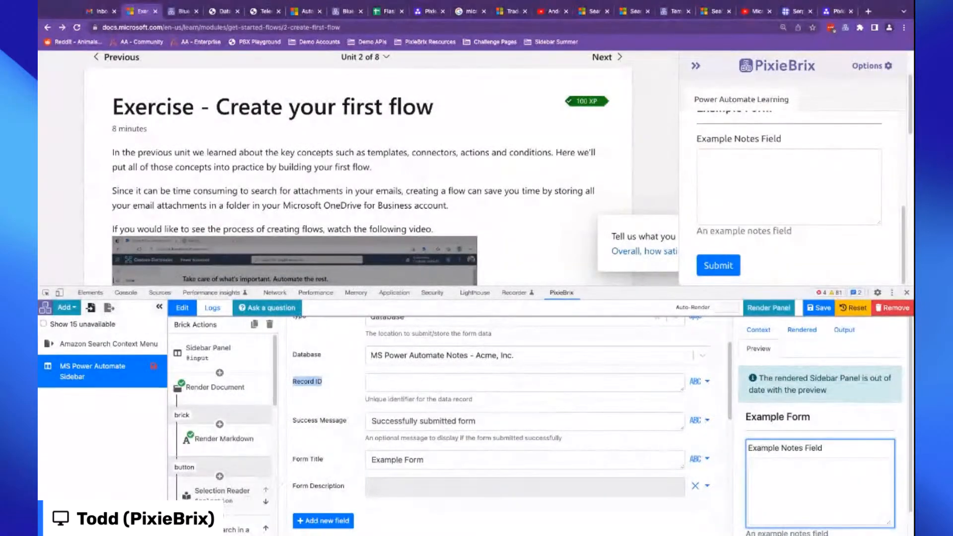
pyautogui.scroll(-5, 221, 422)
pyautogui.click(218, 453)
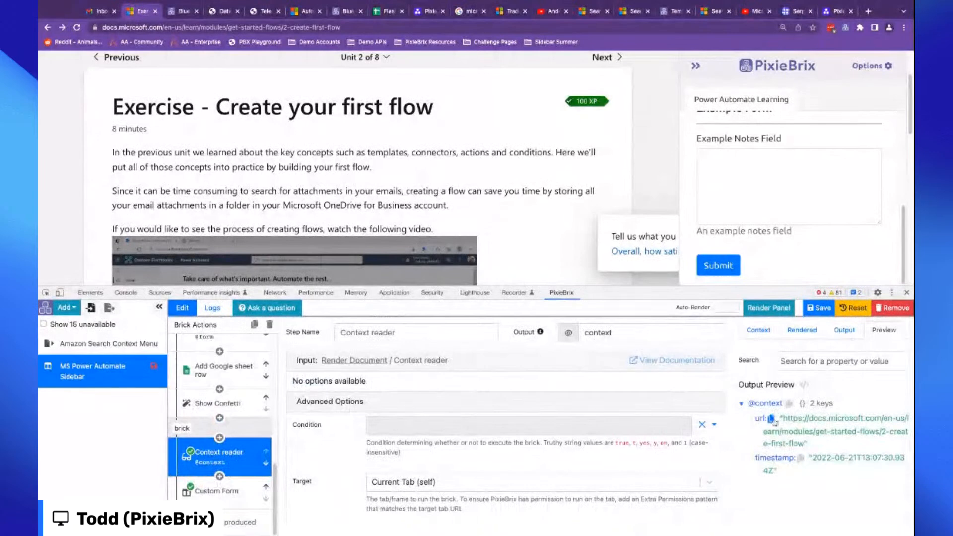
pyautogui.click(771, 419)
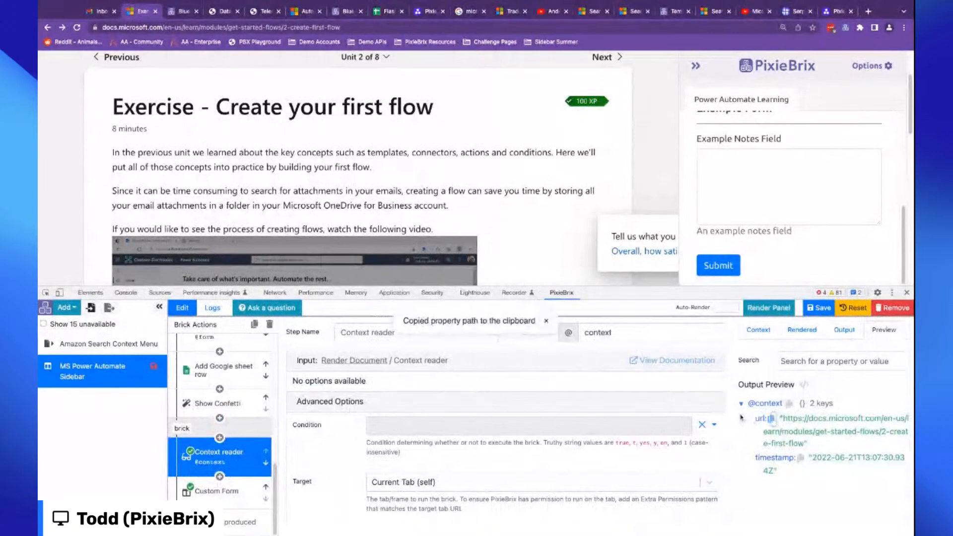
pyautogui.click(242, 492)
pyautogui.click(423, 451)
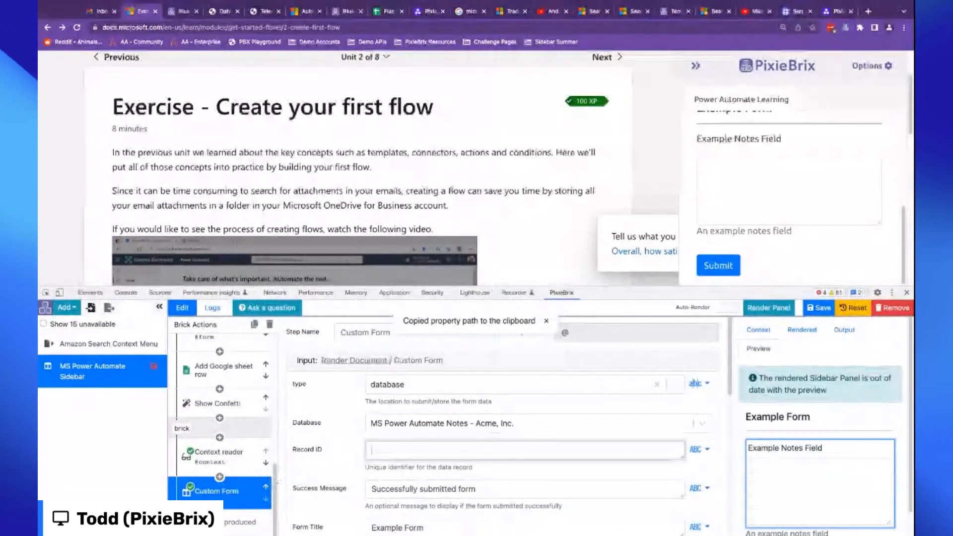
pyautogui.press('super+v')
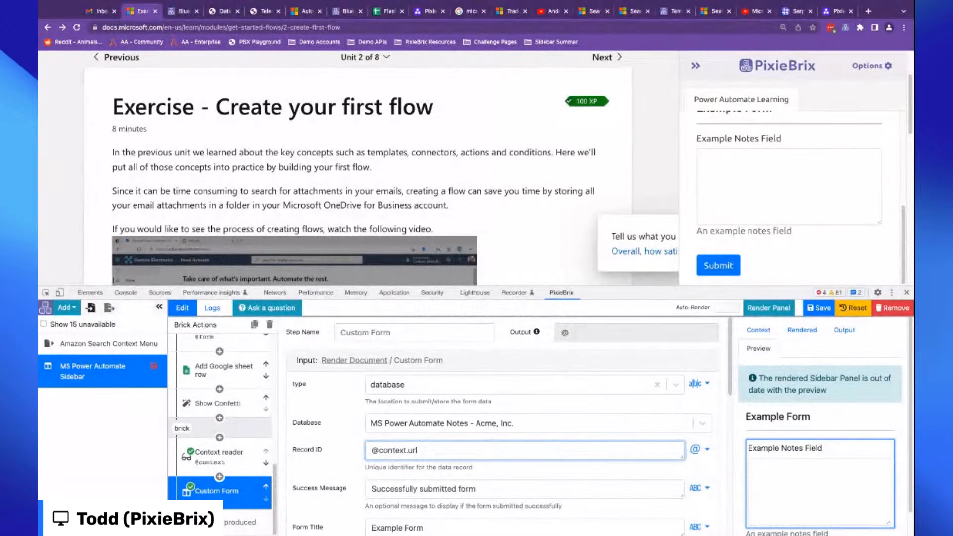
# - Render the sidebar panel and review the Custom Form's field settings
pyautogui.click(768, 307)
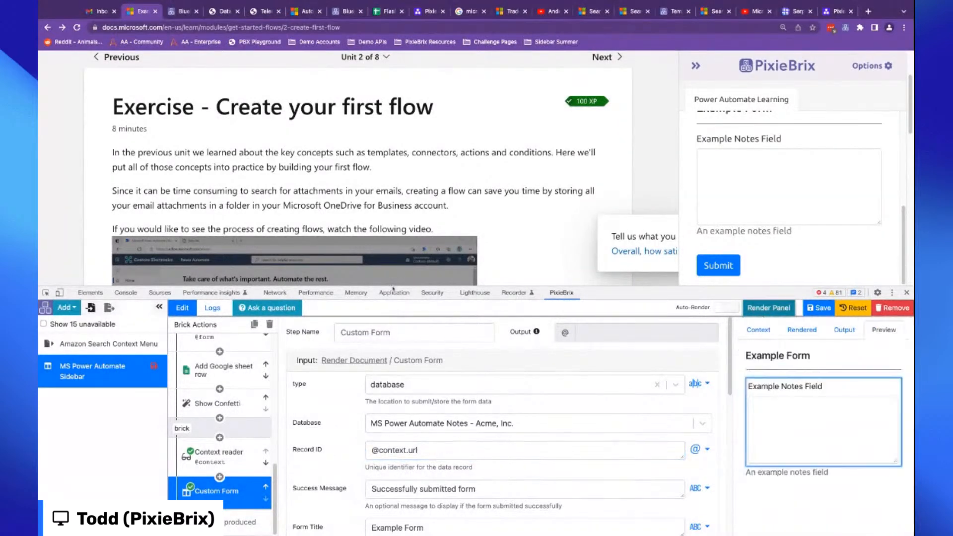
pyautogui.click(710, 208)
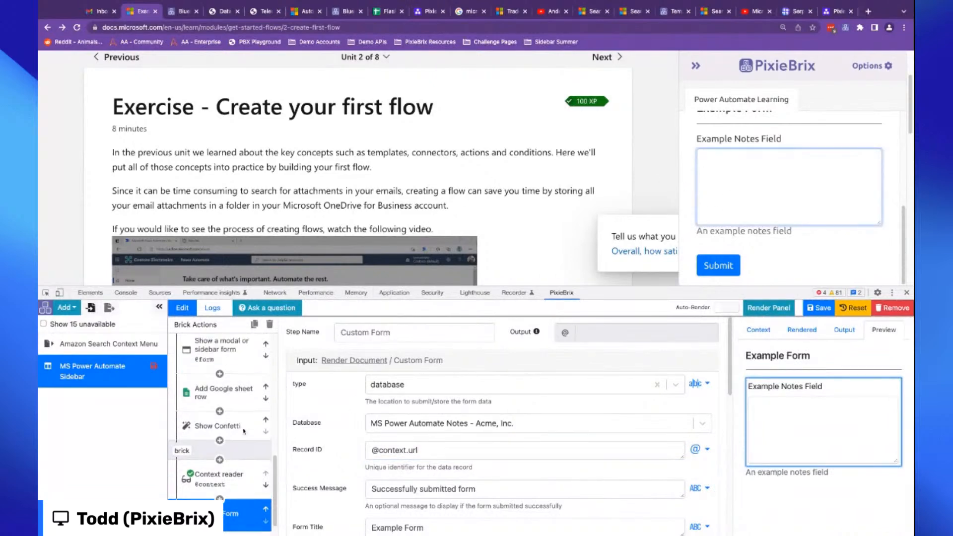
pyautogui.scroll(-5, 474, 465)
pyautogui.scroll(4, 472, 437)
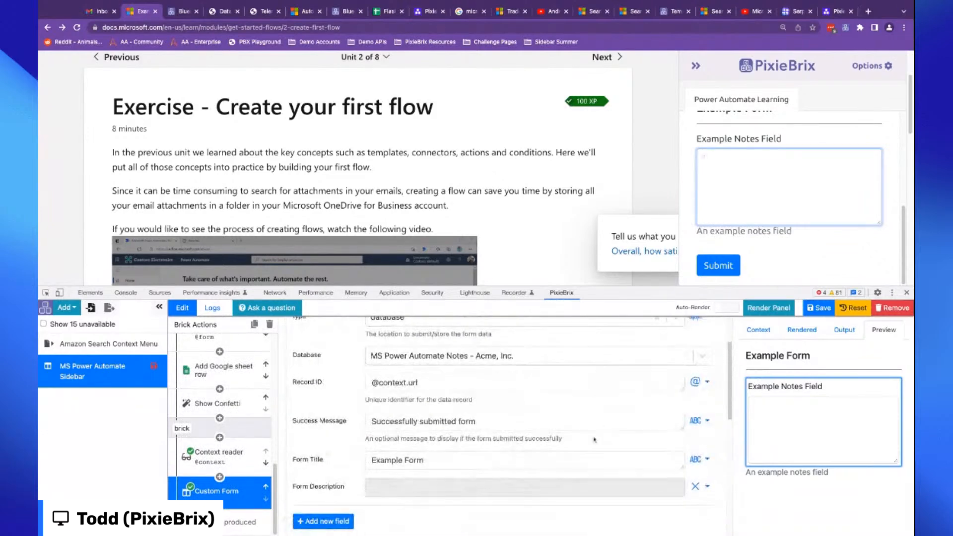
pyautogui.scroll(-4, 471, 430)
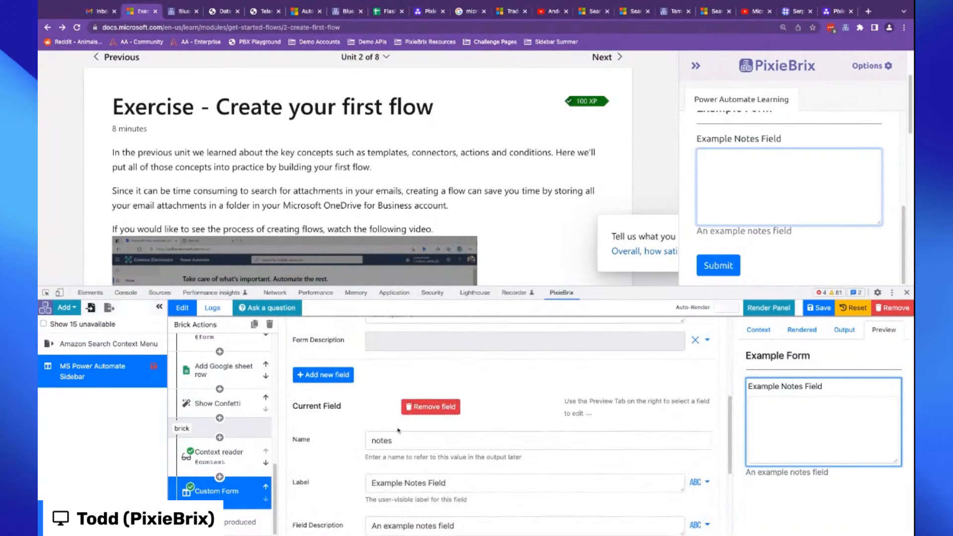
pyautogui.scroll(4, 397, 447)
pyautogui.scroll(-4, 416, 456)
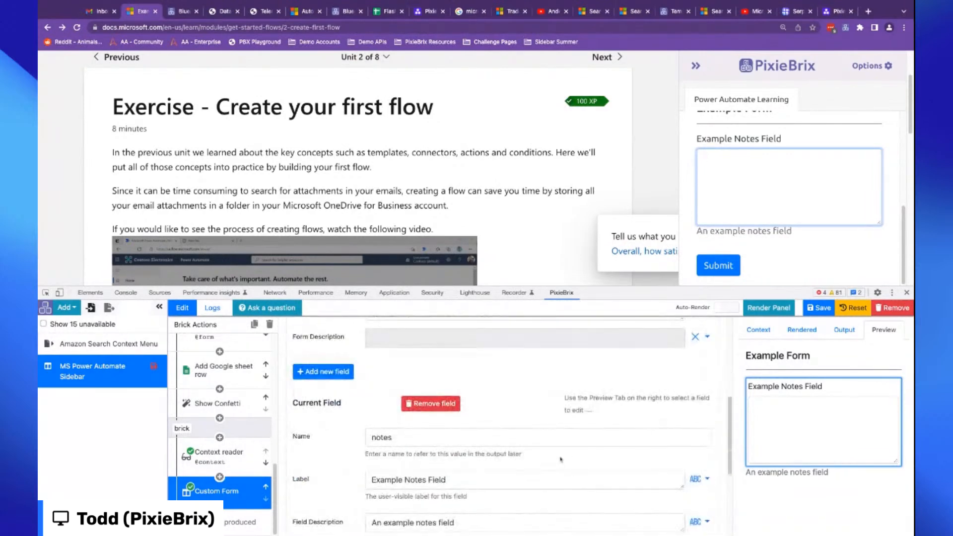
pyautogui.scroll(-1, 559, 451)
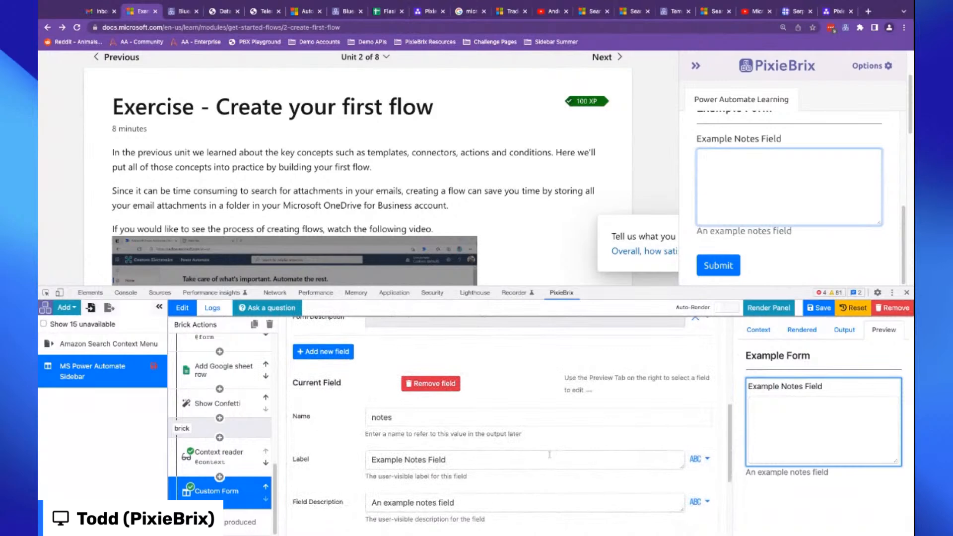
pyautogui.tripleClick(544, 457)
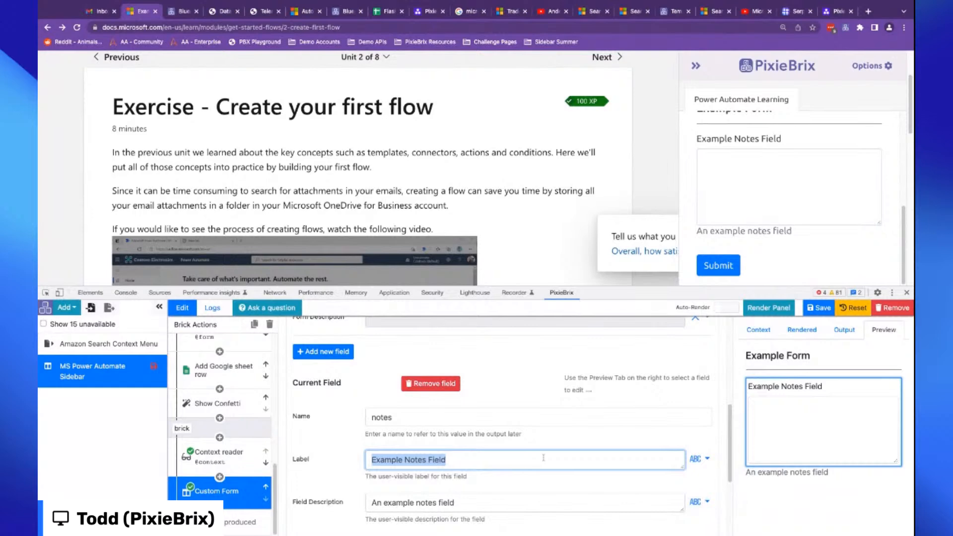
pyautogui.write('My Notes')
pyautogui.click(477, 502)
pyautogui.scroll(-1, 527, 478)
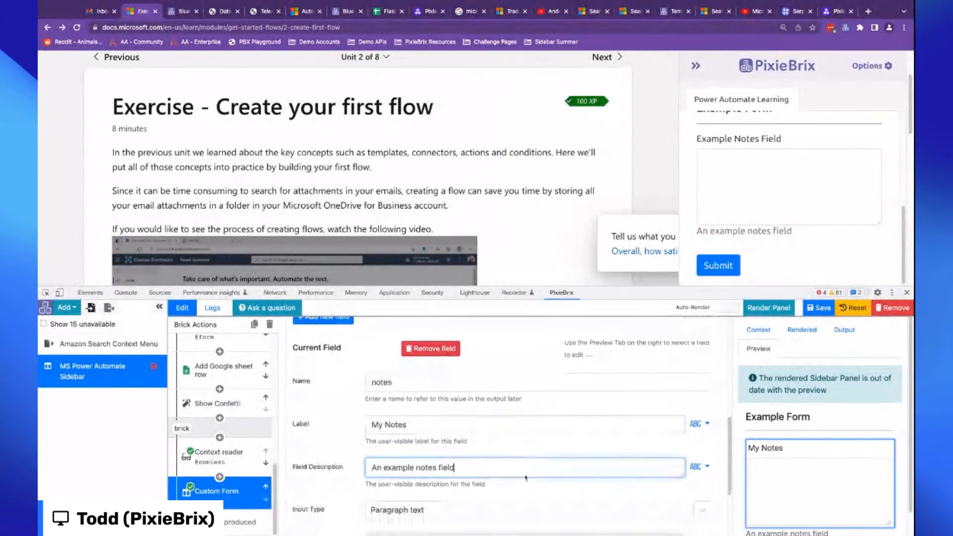
pyautogui.hotkey('ctrl', 'a')
pyautogui.write('My notes for: {{@context.url}}')
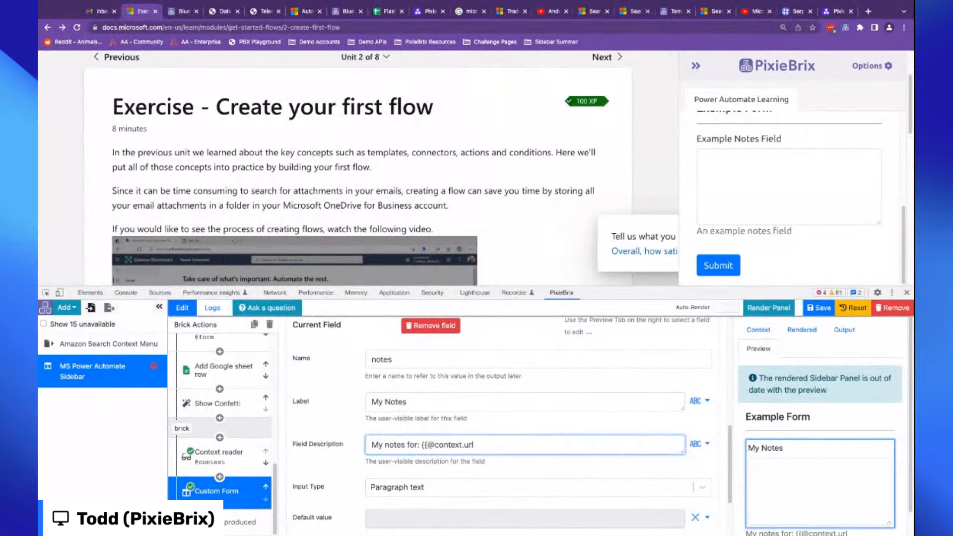
pyautogui.click(791, 307)
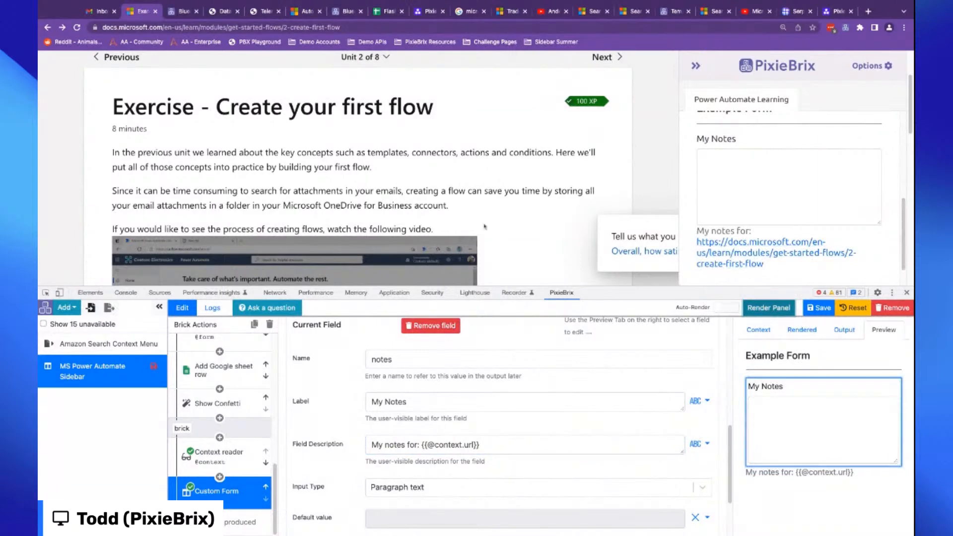
# - Switch between Learn units, ending on Exercise - Create recurring flows, to check the field description's URL
pyautogui.scroll(3, 464, 223)
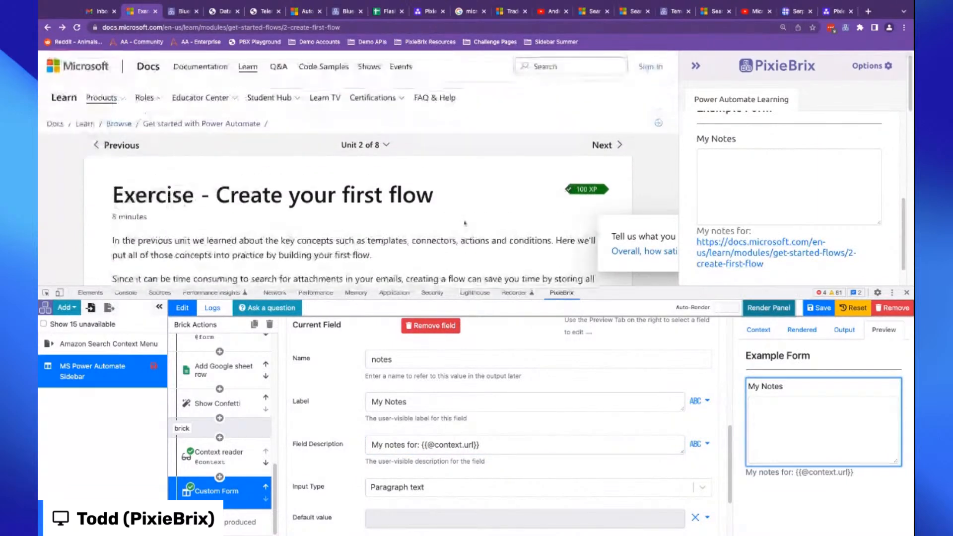
pyautogui.click(361, 145)
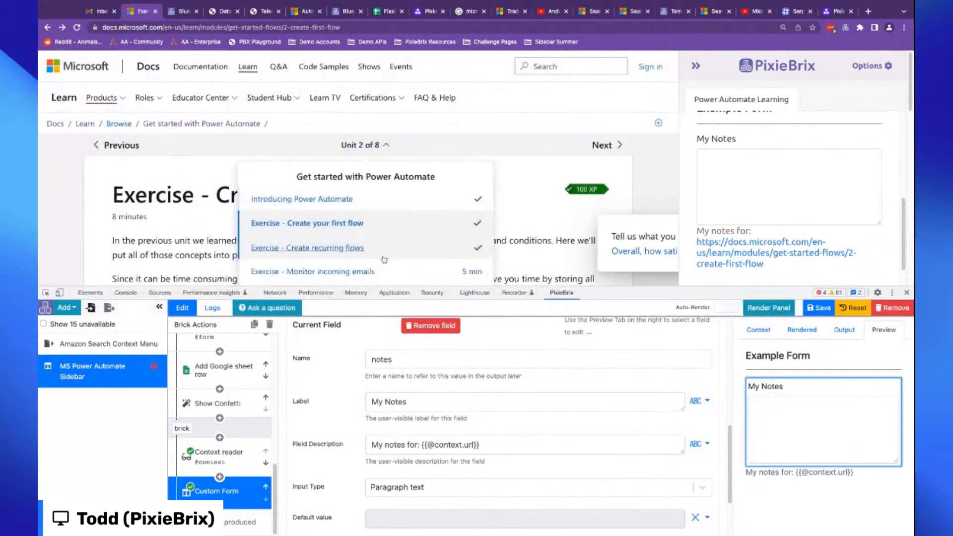
pyautogui.click(380, 271)
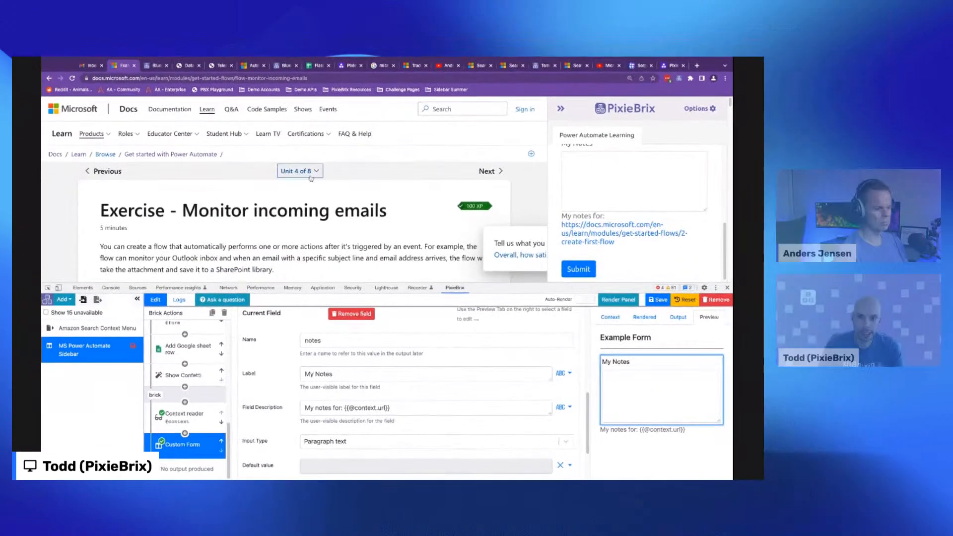
pyautogui.click(378, 148)
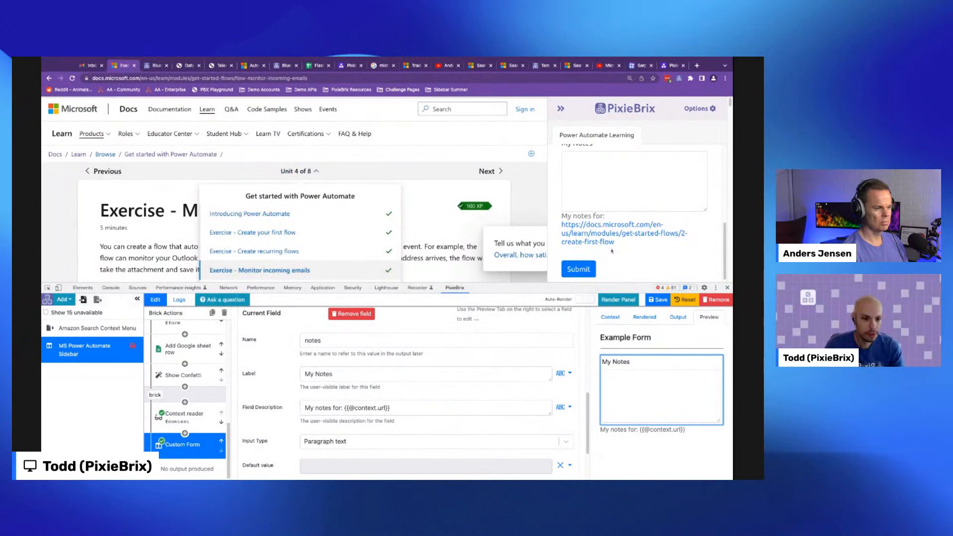
pyautogui.click(254, 251)
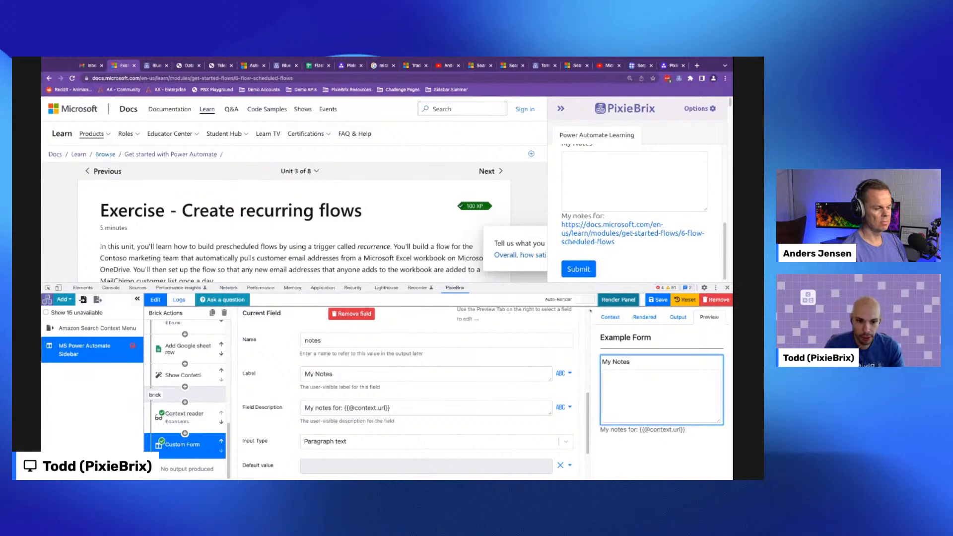
# - Set the form's success message to Succesffully saved note! and render the panel
pyautogui.scroll(2, 355, 380)
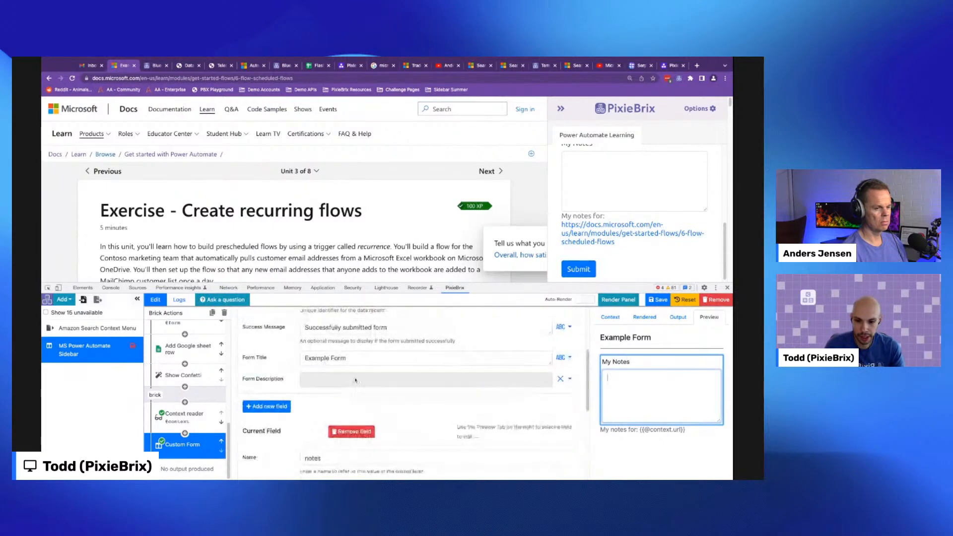
pyautogui.moveTo(389, 327); pyautogui.dragTo(302, 327)
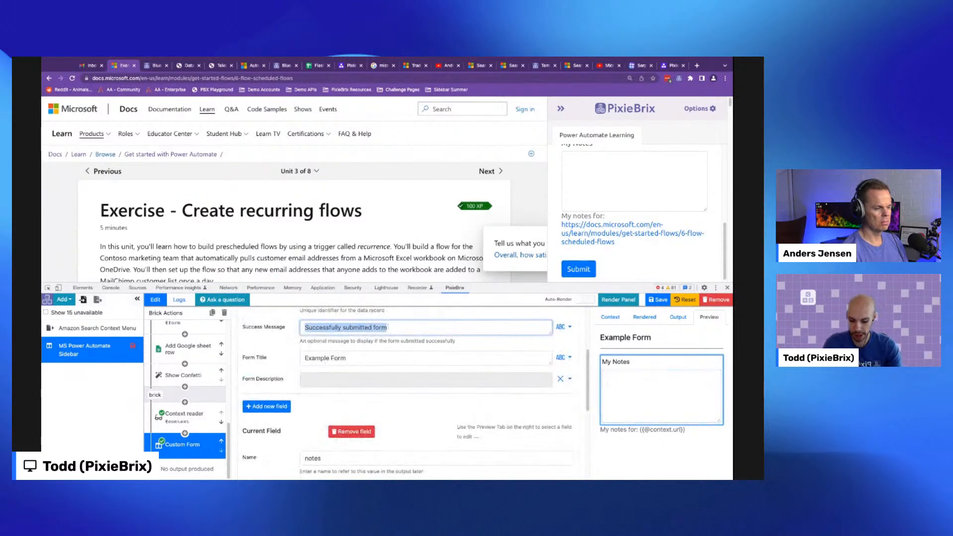
pyautogui.write('Su')
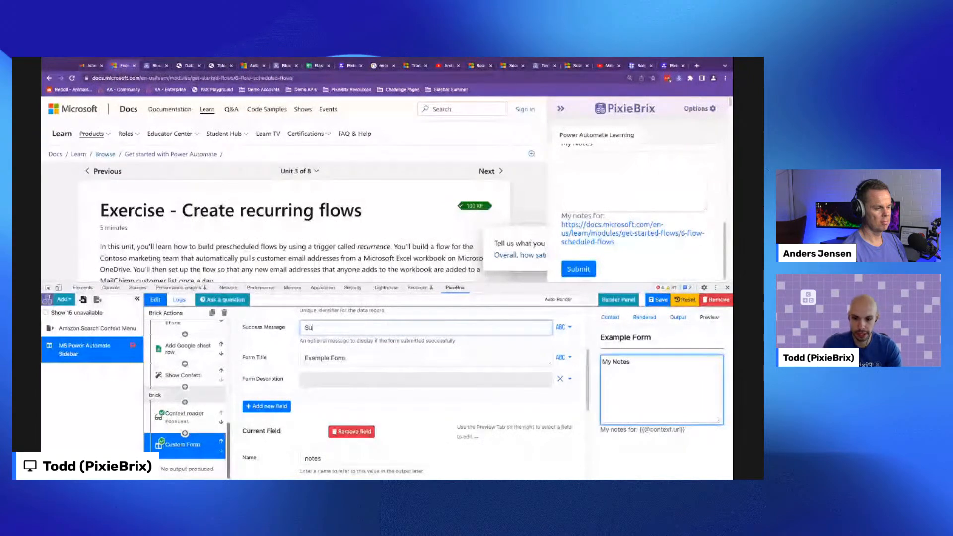
pyautogui.write('ccesffully')
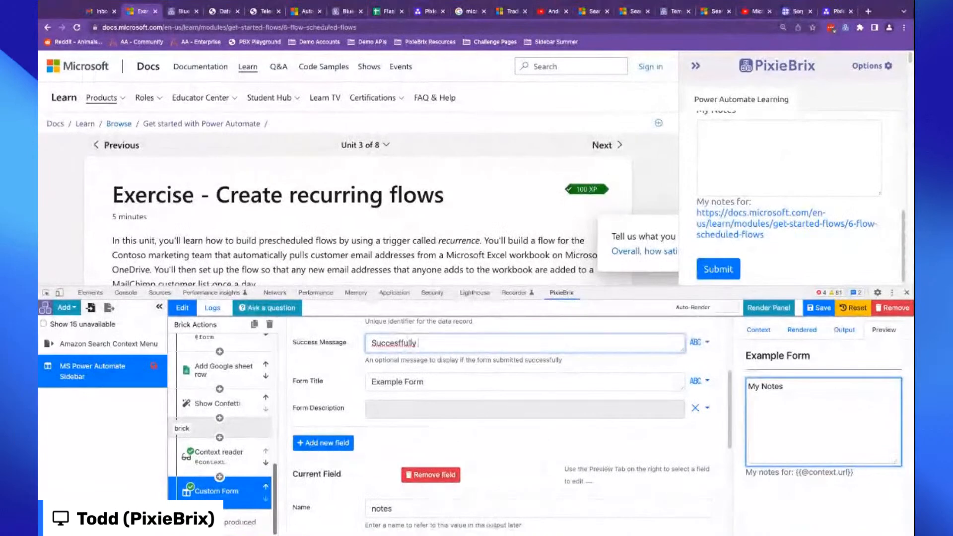
pyautogui.write(' saved note!')
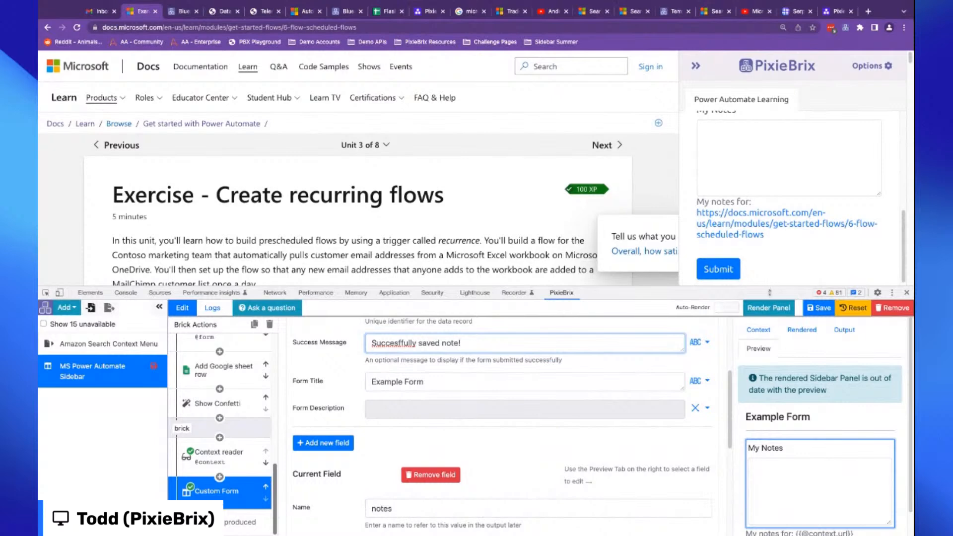
pyautogui.click(766, 308)
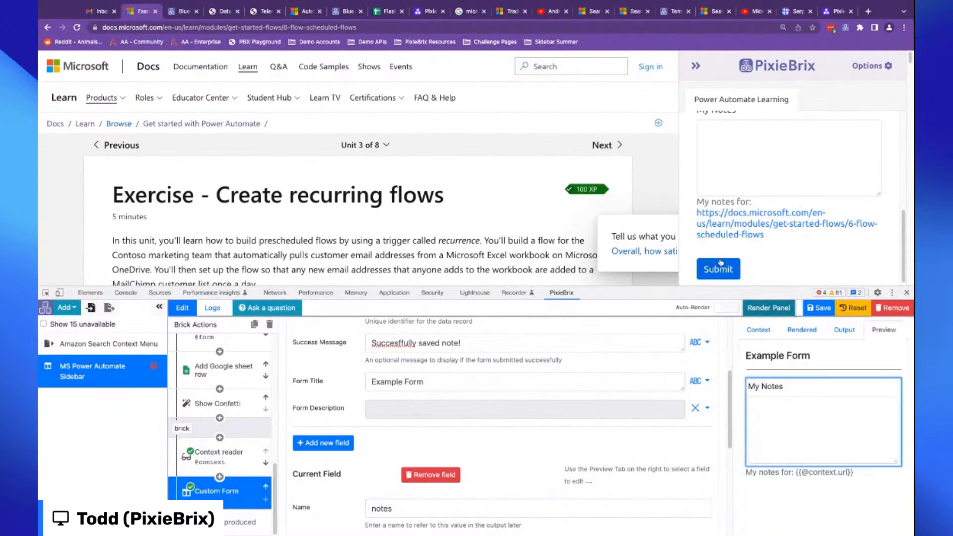
# - Enter Recurring flows are cool! in the sidebar's My Notes field and submit the form
pyautogui.scroll(2, 761, 219)
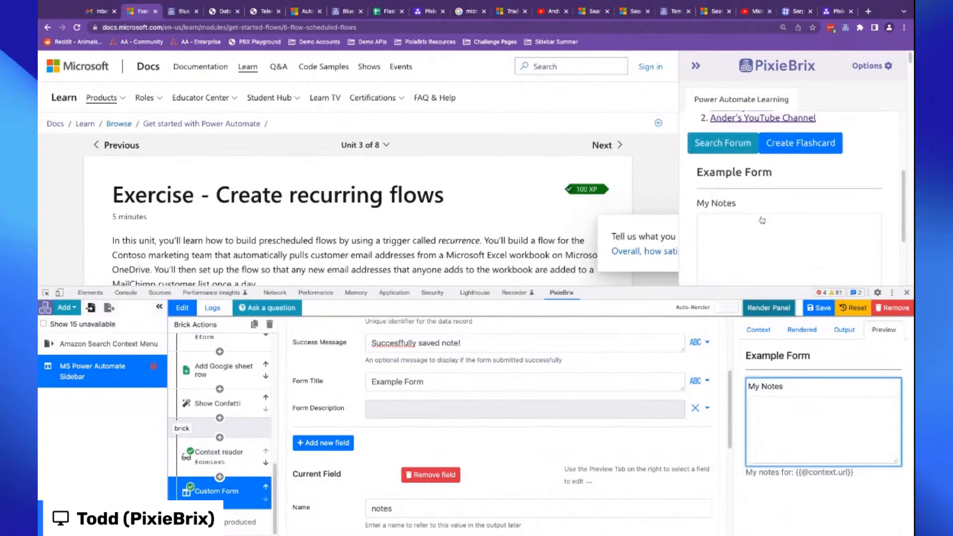
pyautogui.scroll(-2, 762, 220)
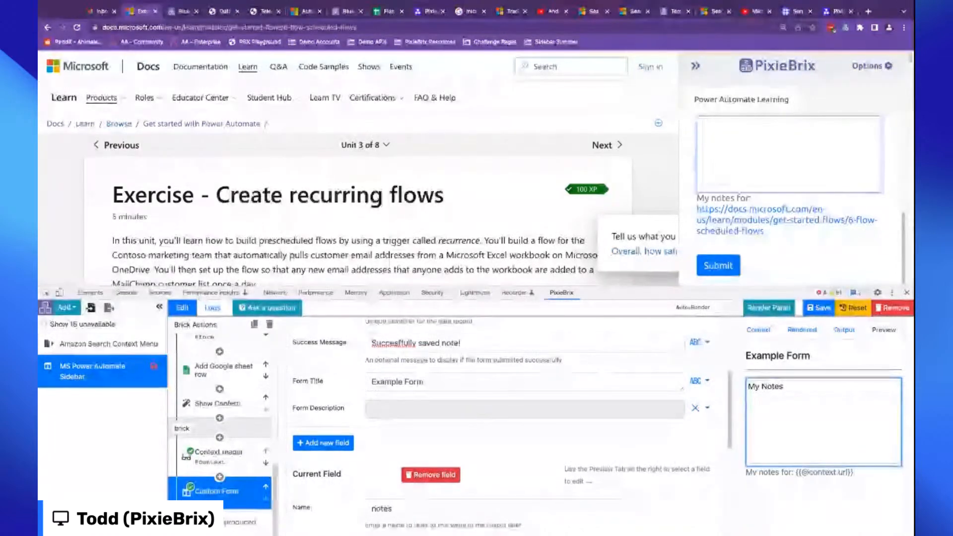
pyautogui.write('Recurri')
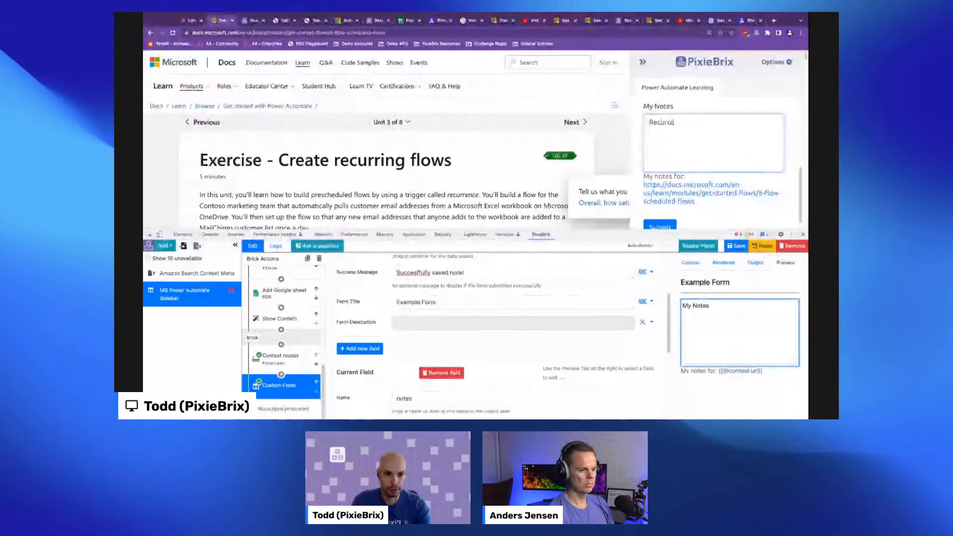
pyautogui.write('ng flows ')
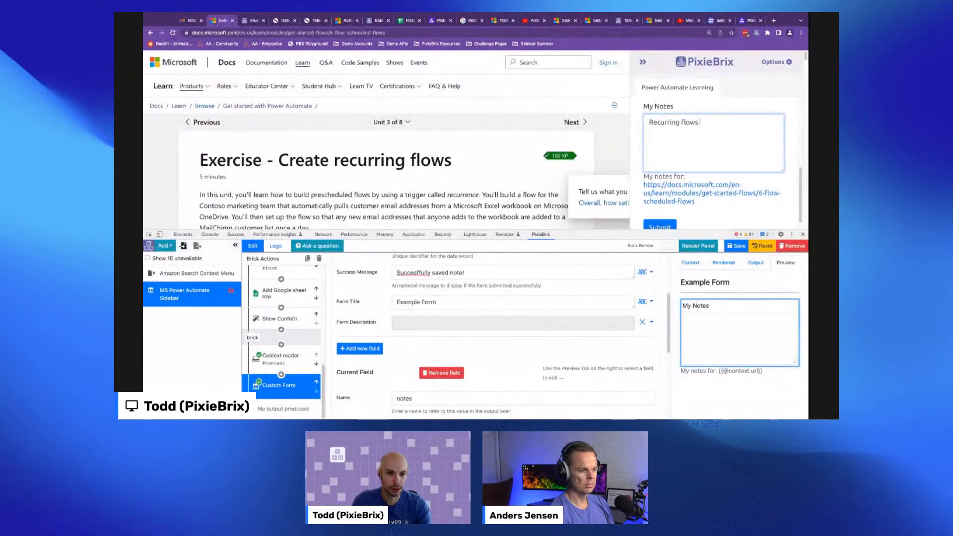
pyautogui.write('are cool!')
pyautogui.scroll(-1, 665, 199)
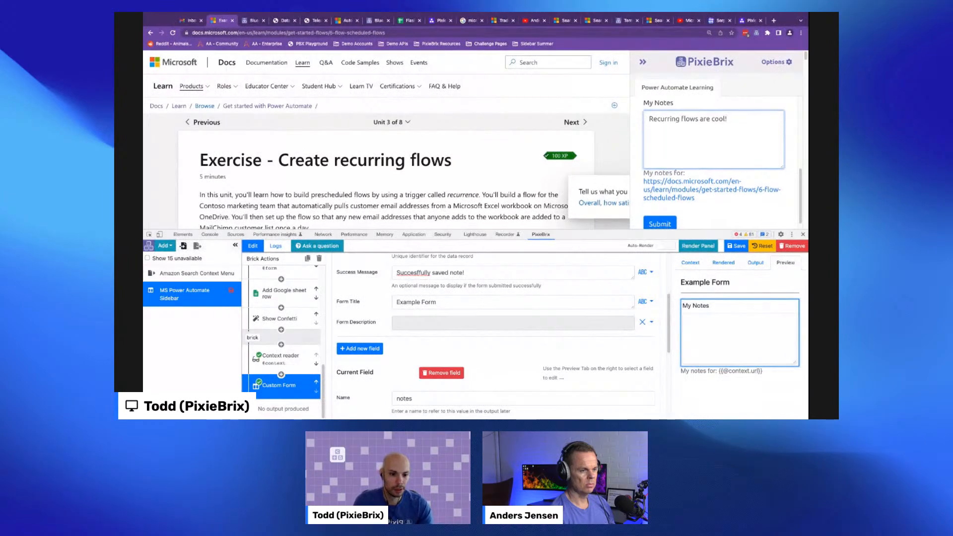
pyautogui.click(665, 213)
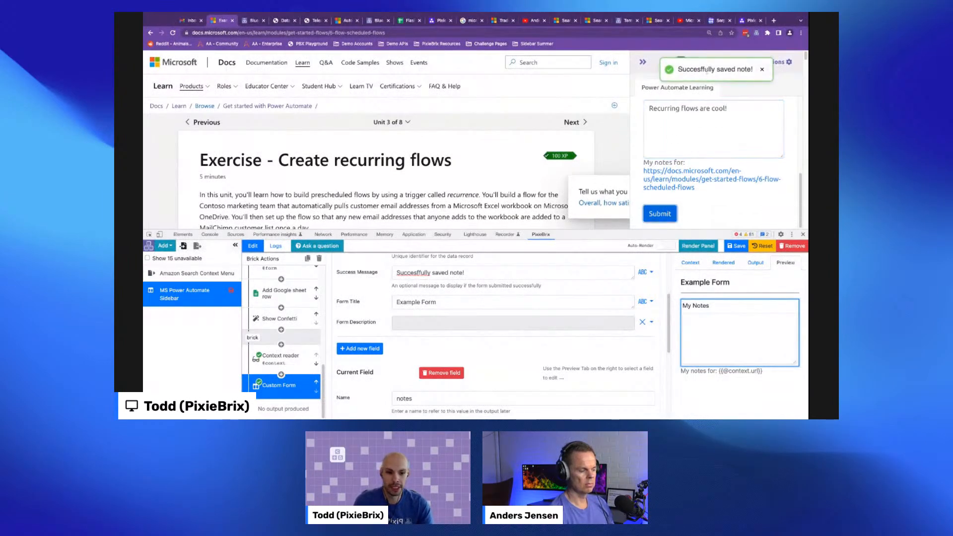
# - Close two extra browser tabs and open the MS Power Automate Notes database from the admin console
pyautogui.click(250, 22)
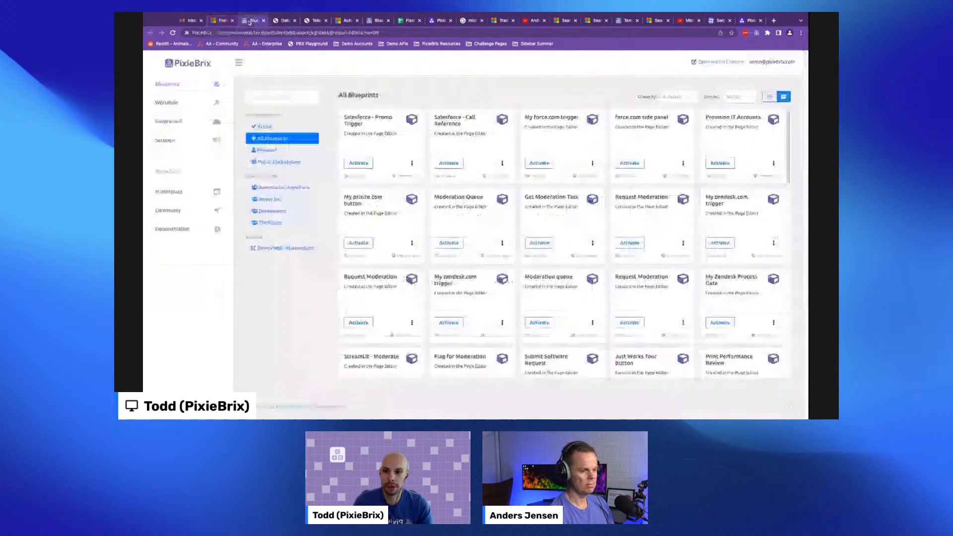
pyautogui.click(315, 24)
pyautogui.press('super+w')
pyautogui.press('super+w')
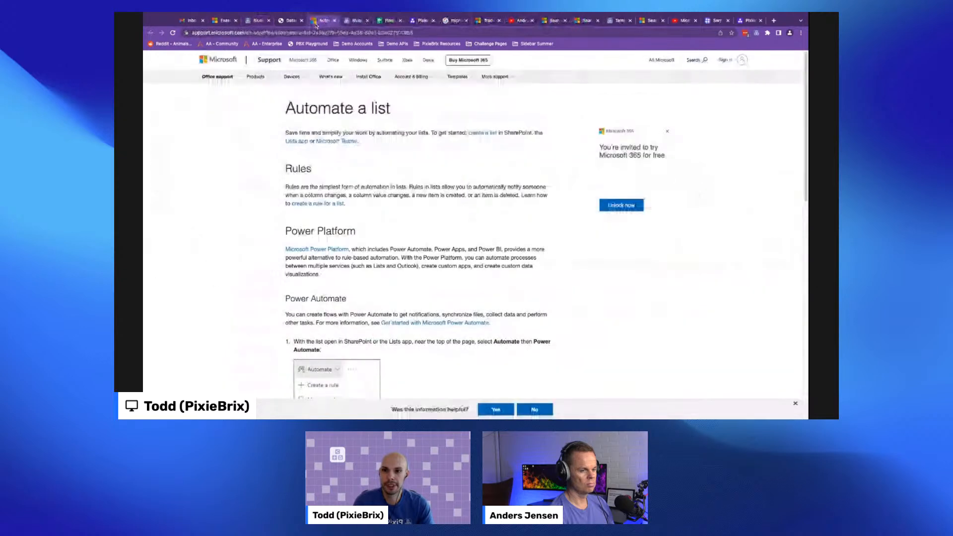
pyautogui.click(266, 25)
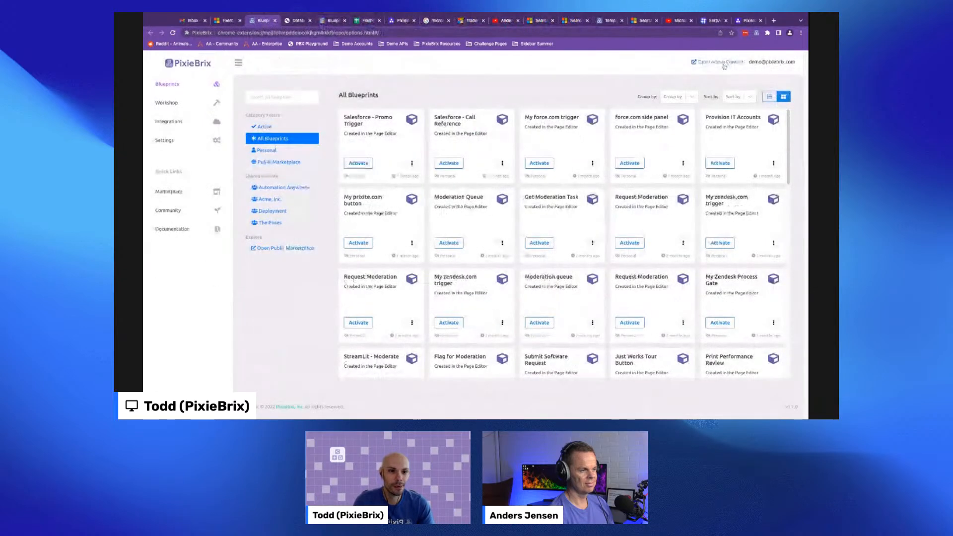
pyautogui.click(722, 62)
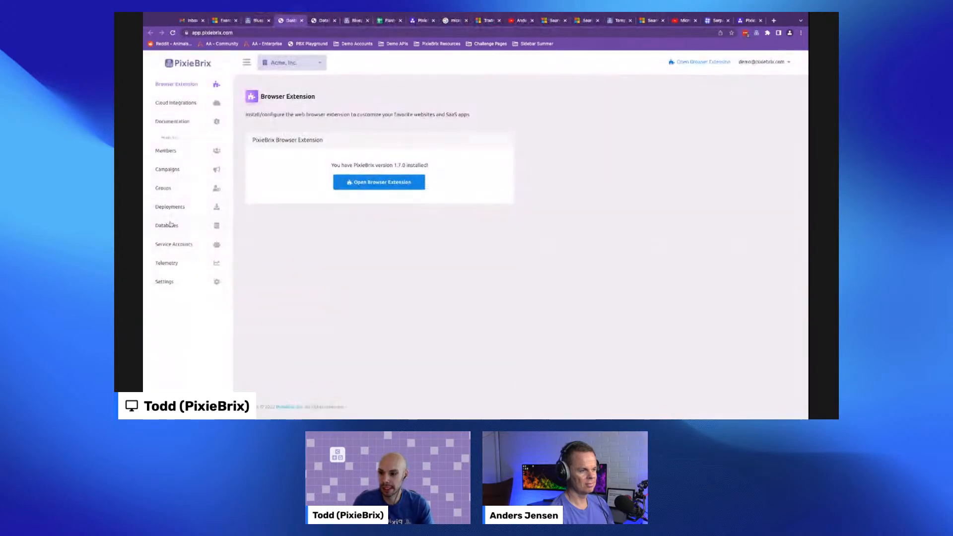
pyautogui.click(179, 222)
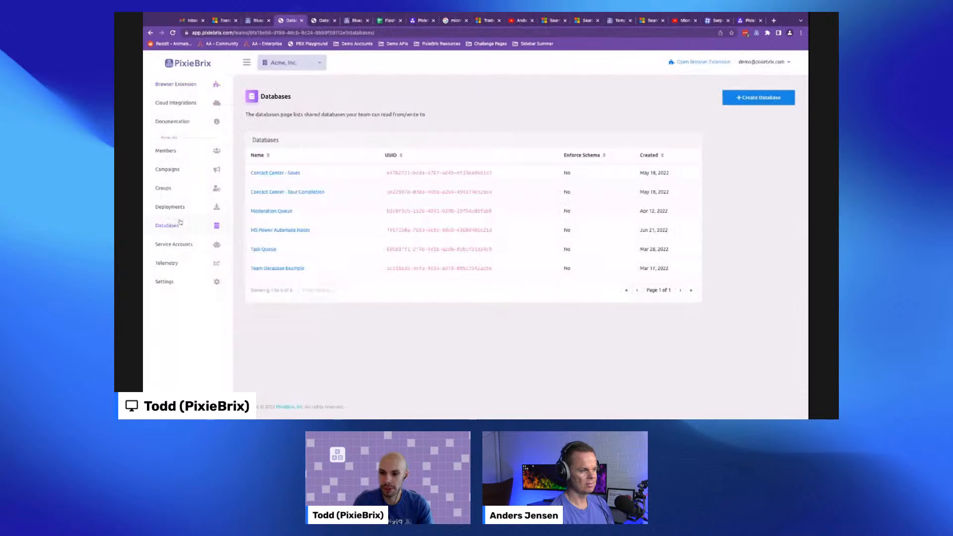
pyautogui.click(268, 231)
pyautogui.hotkey('ctrl', '+')
pyautogui.hotkey('ctrl', '+')
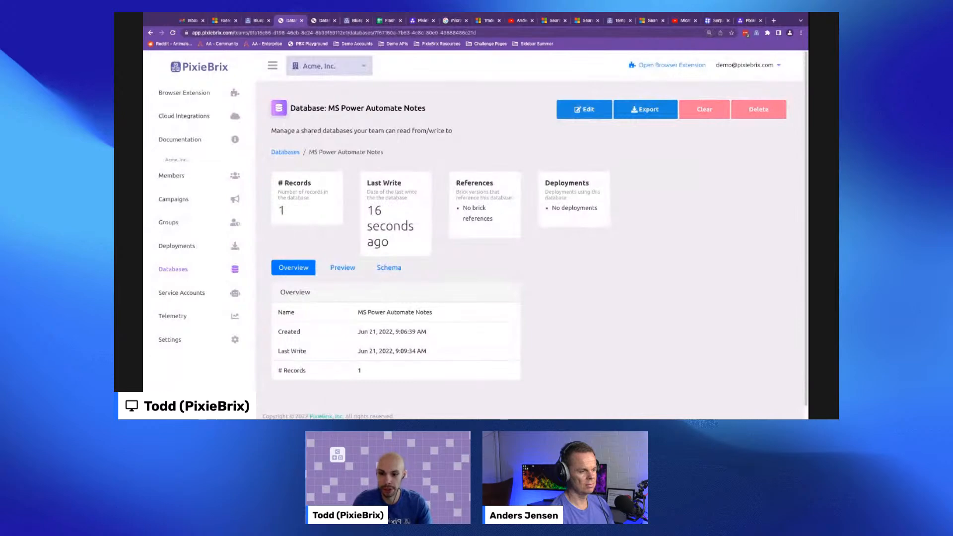
# - Examine the database's preview records for the saved note's id, timestamp and text
pyautogui.moveTo(382, 211); pyautogui.dragTo(389, 242)
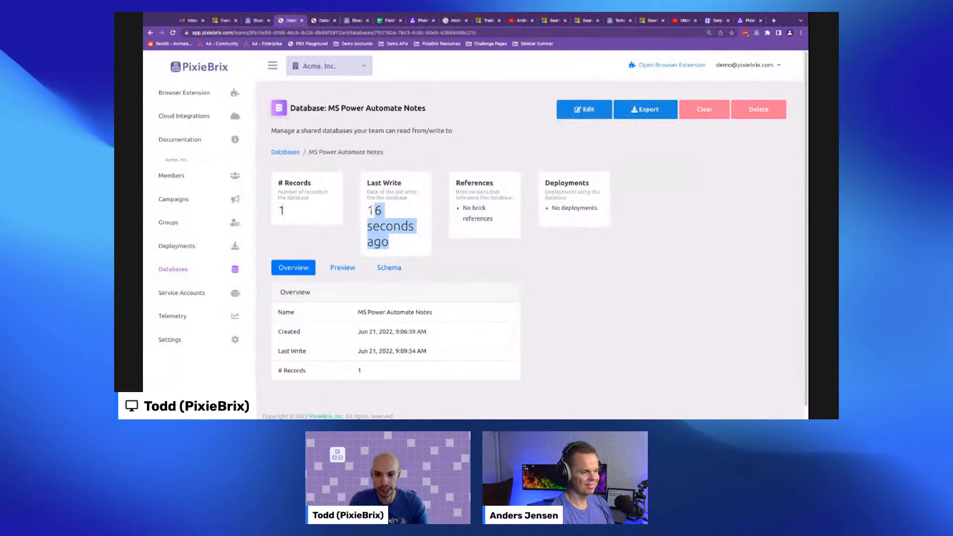
pyautogui.click(341, 269)
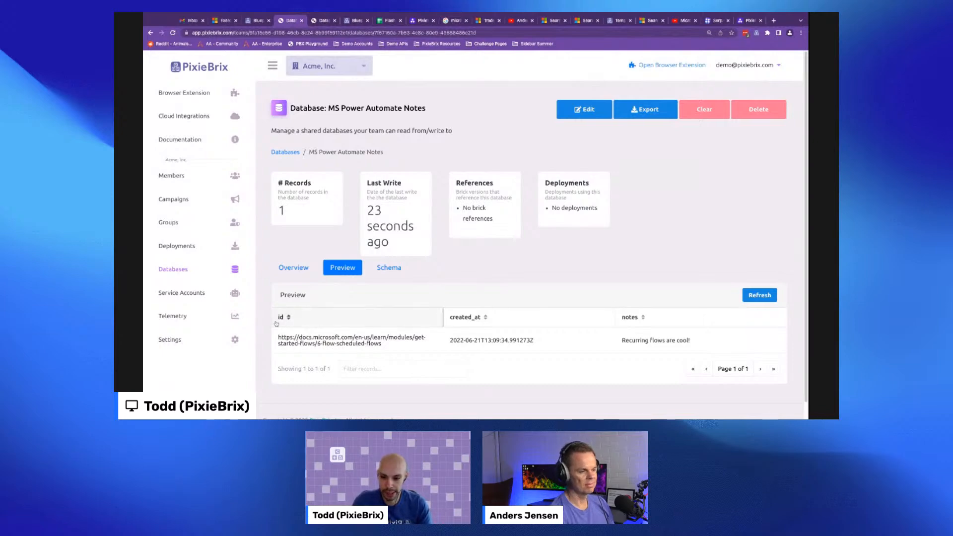
pyautogui.moveTo(385, 350); pyautogui.dragTo(276, 336)
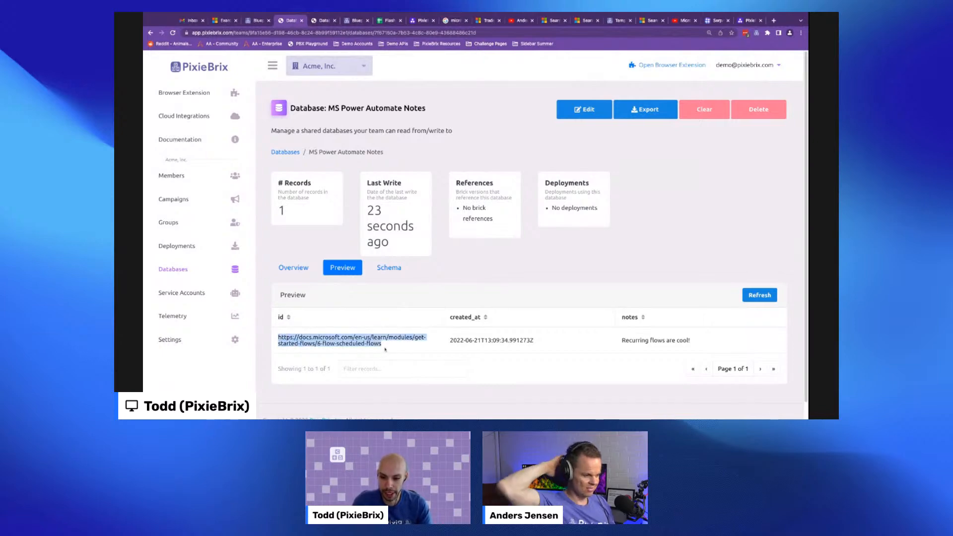
pyautogui.tripleClick(470, 339)
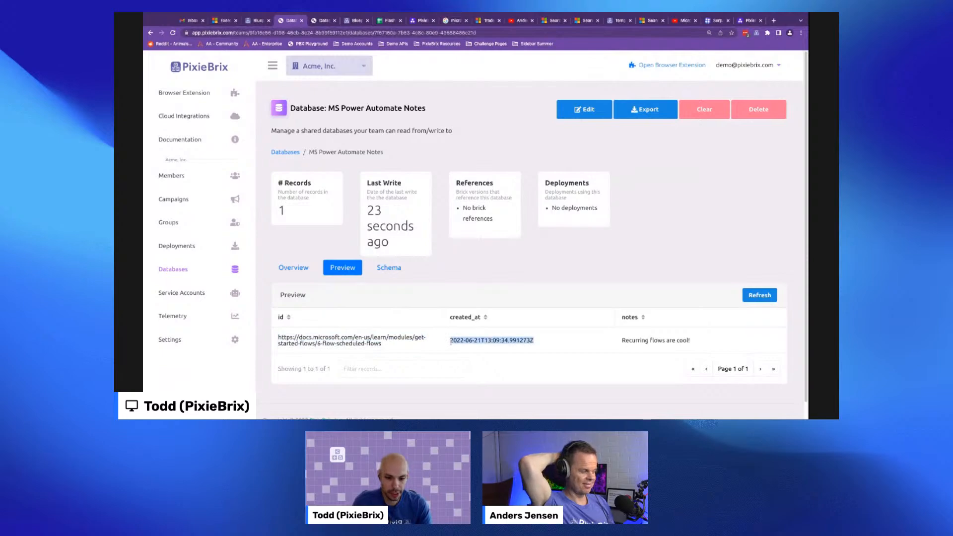
pyautogui.tripleClick(624, 342)
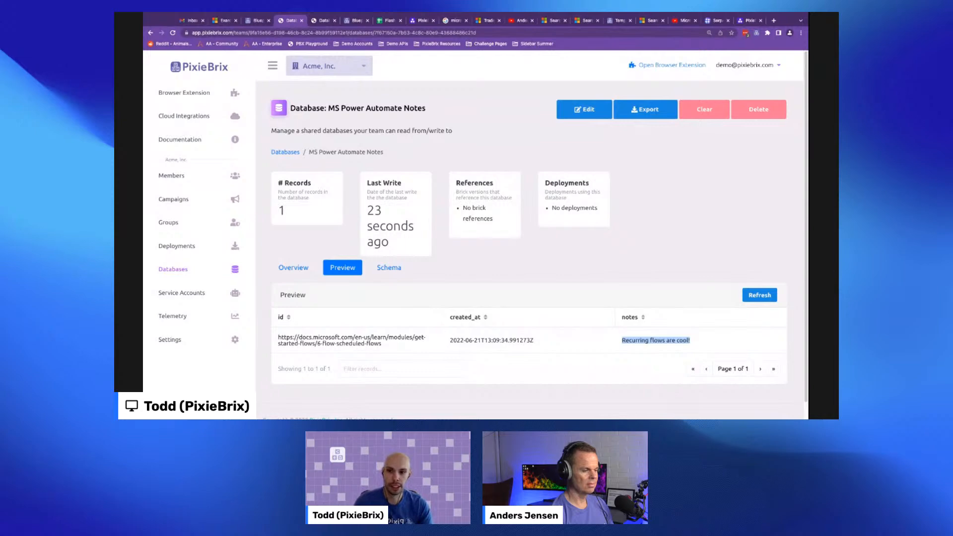
# - Return to the Learn tab and switch to the Exercise - Create your first flow unit
pyautogui.click(257, 20)
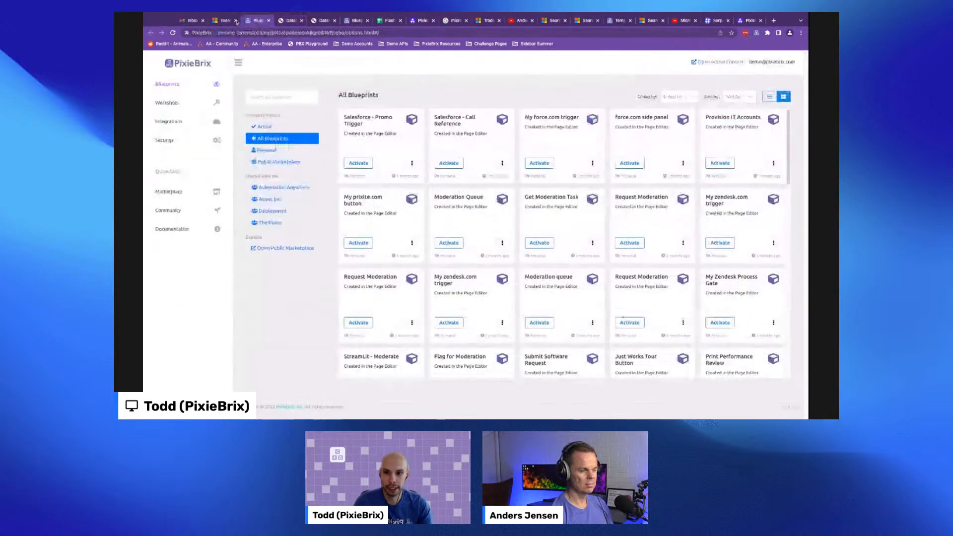
pyautogui.click(215, 23)
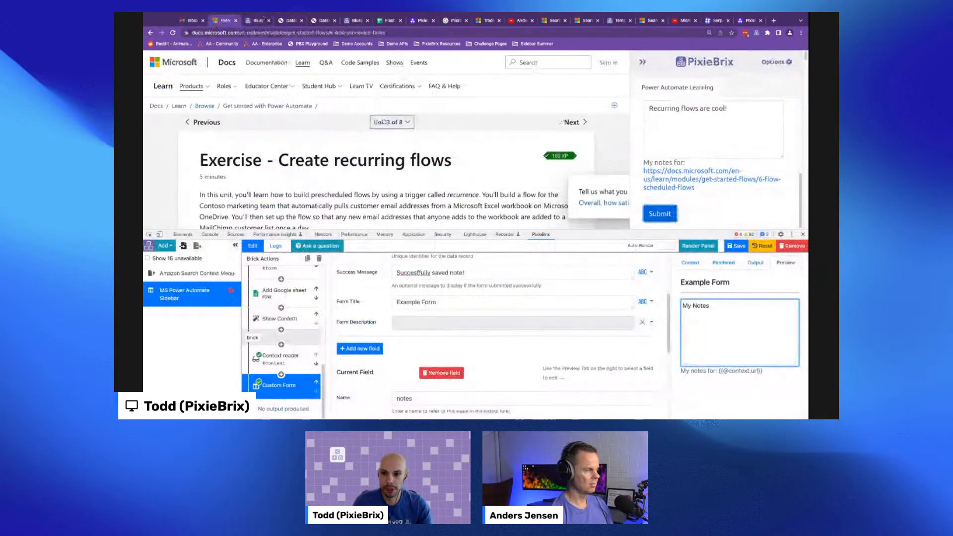
pyautogui.click(388, 122)
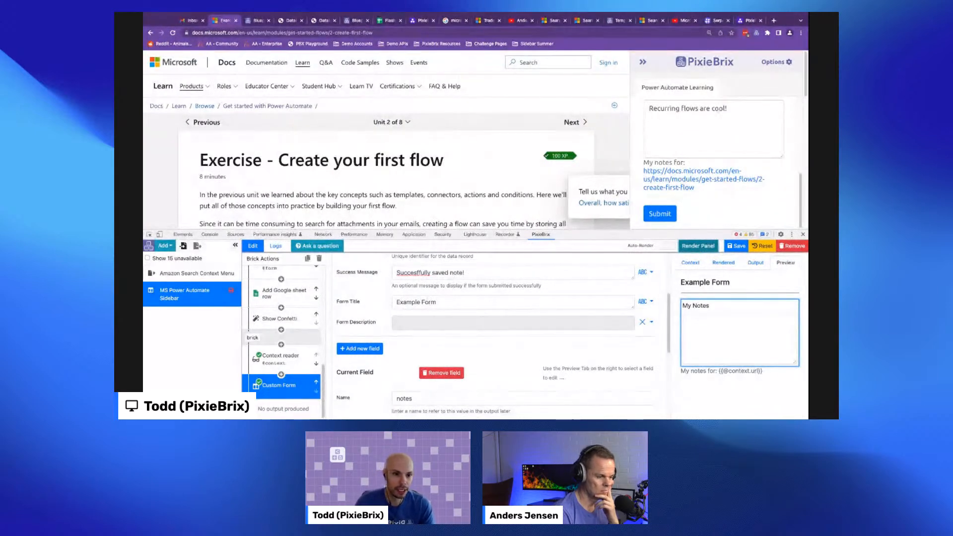
# - Reopen the sidebar on the exercise page and scroll down to its notes form
pyautogui.click(642, 62)
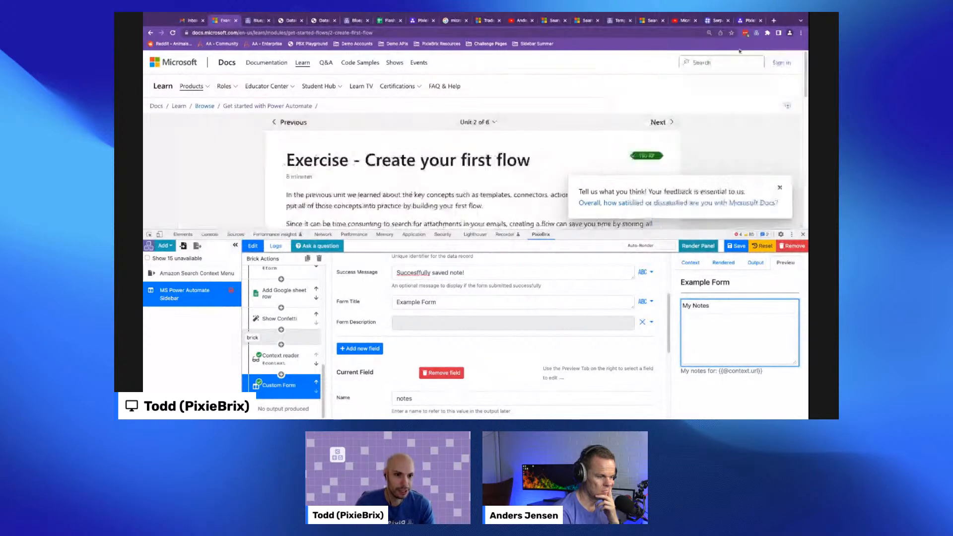
pyautogui.click(756, 33)
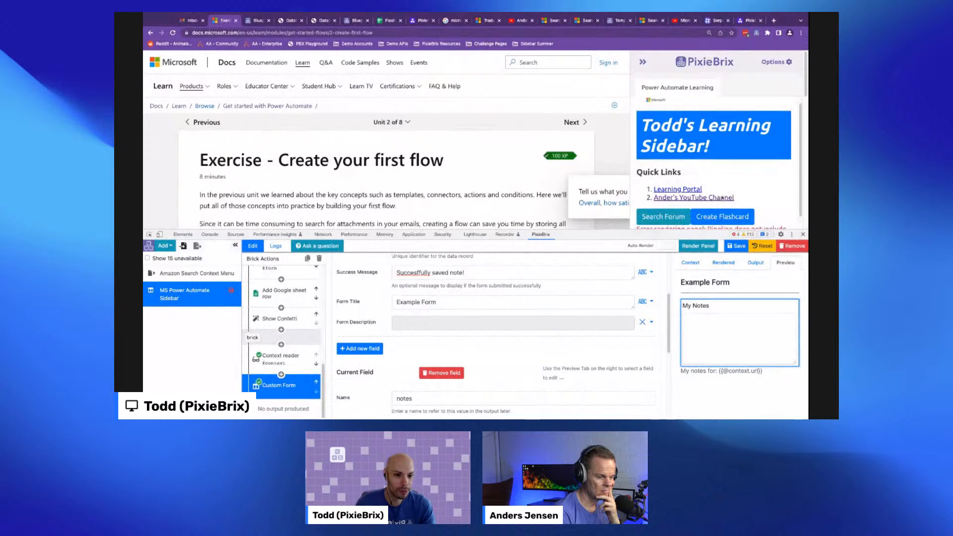
pyautogui.scroll(-3, 722, 198)
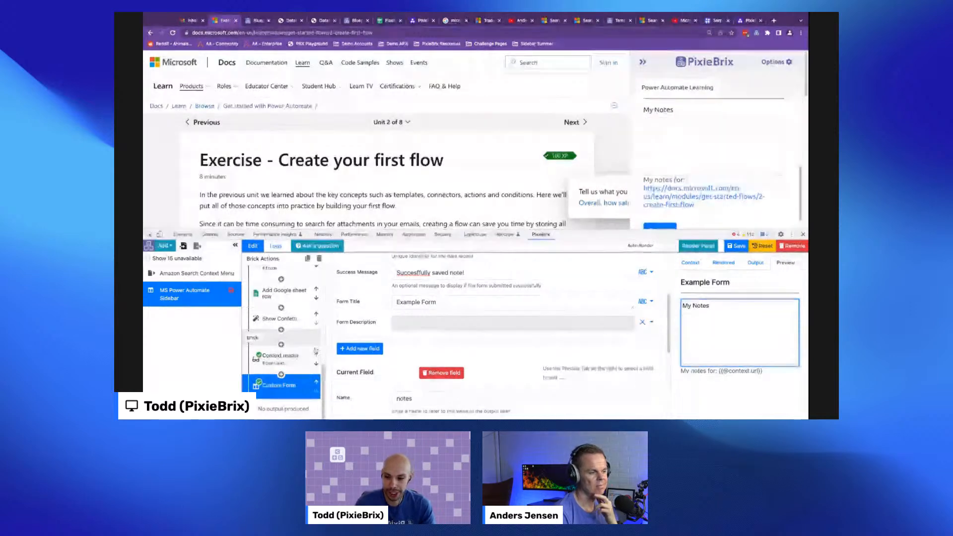
# - Set the notes field's default value to Enter some notes here!
pyautogui.scroll(1, 423, 312)
pyautogui.scroll(2, 446, 322)
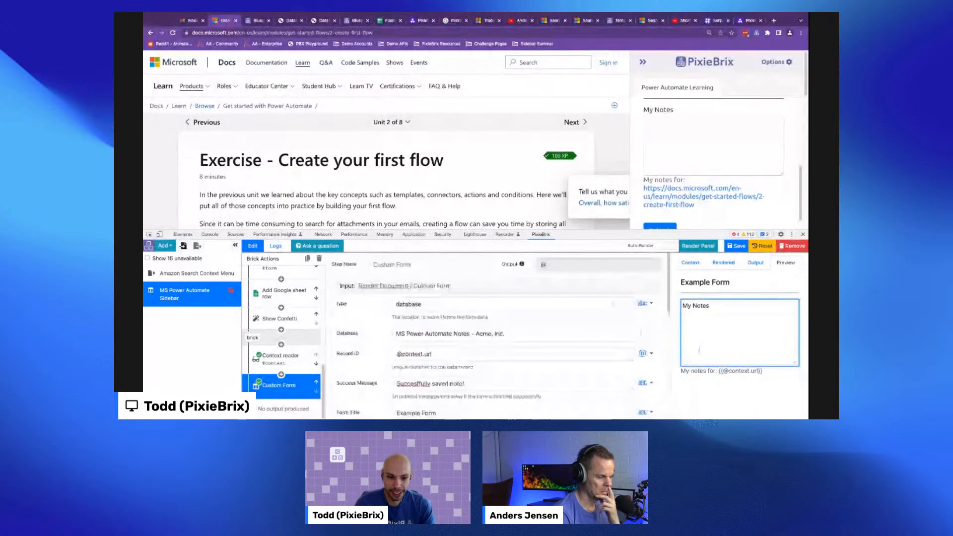
pyautogui.scroll(-2, 493, 342)
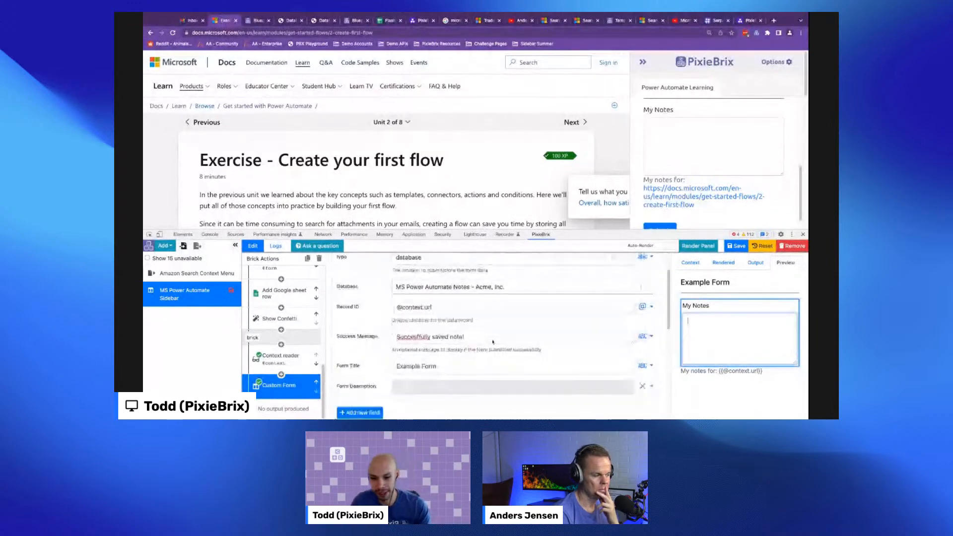
pyautogui.scroll(-5, 464, 365)
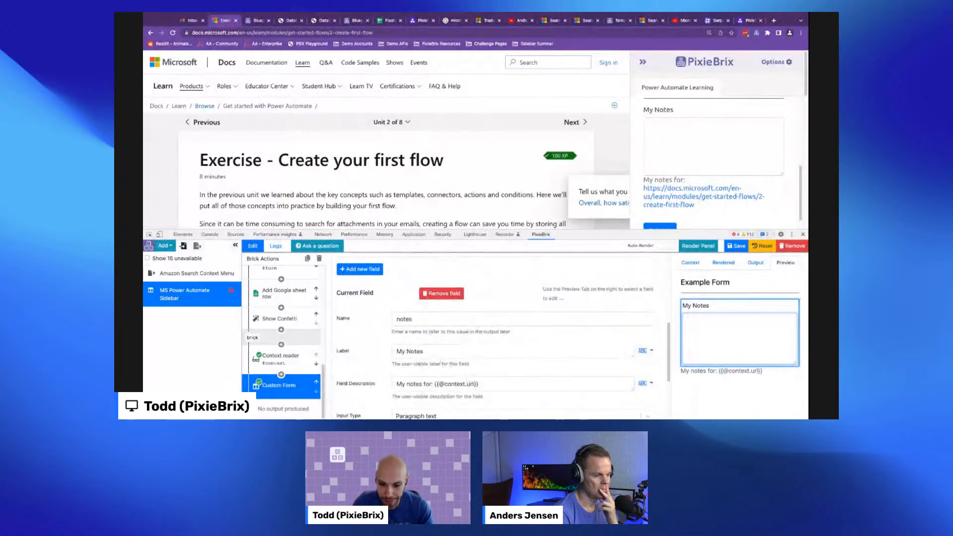
pyautogui.click(425, 372)
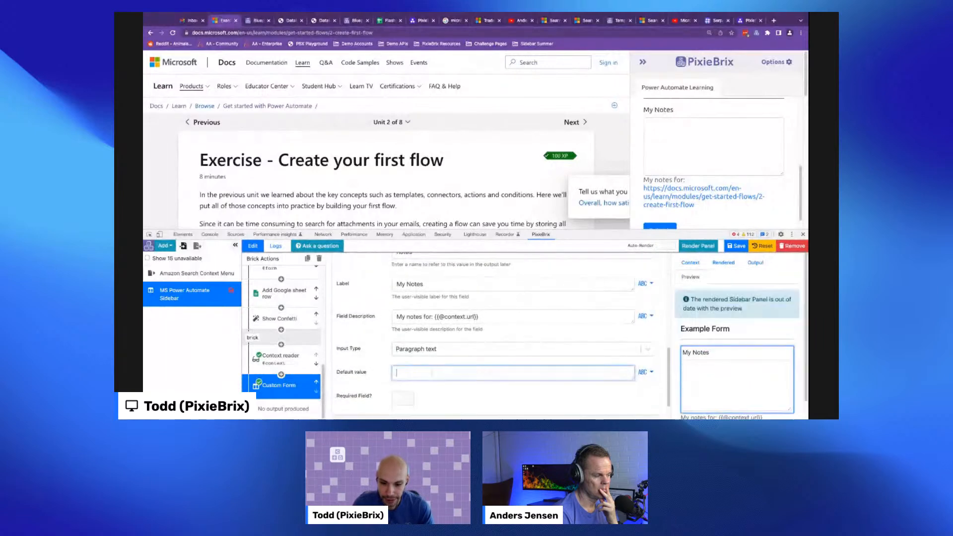
pyautogui.write('Enter ')
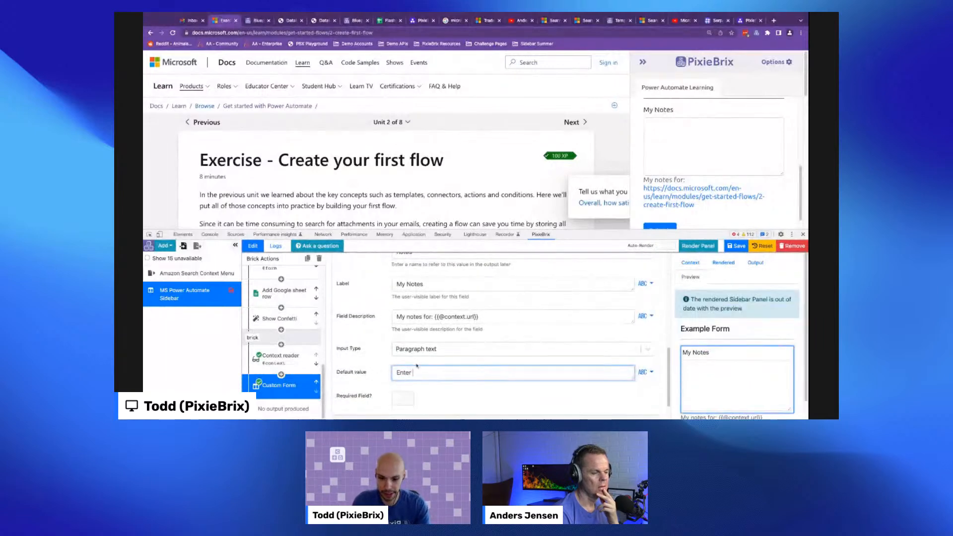
pyautogui.write('some notes here!')
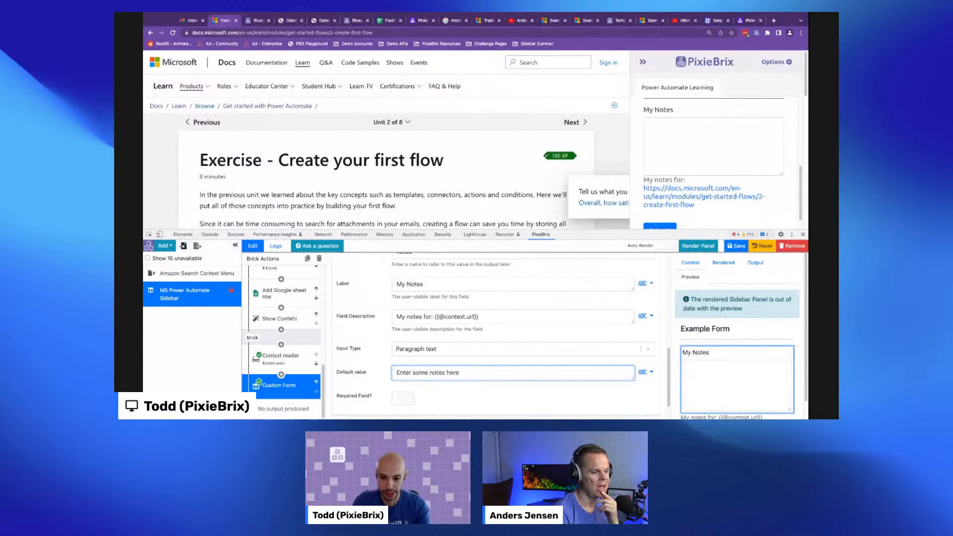
pyautogui.click(382, 349)
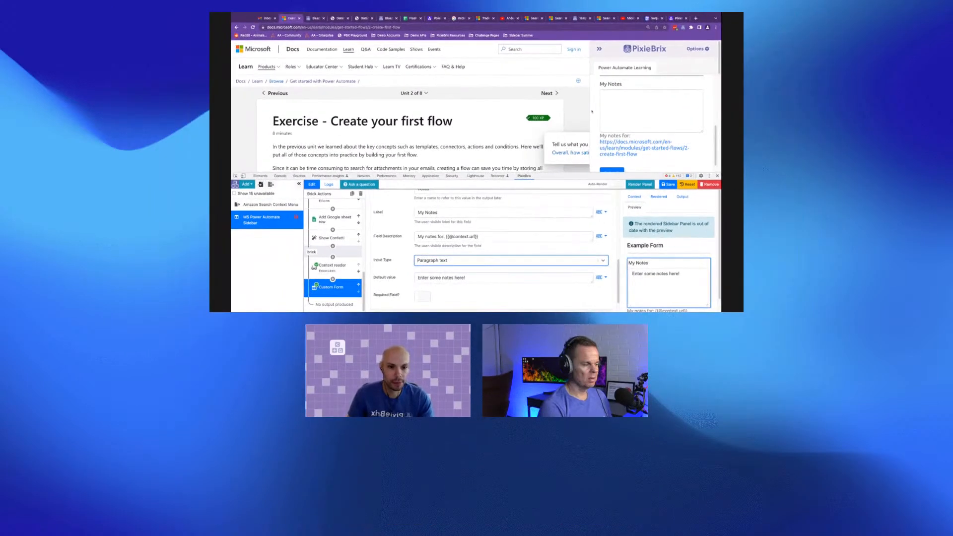
pyautogui.click(685, 135)
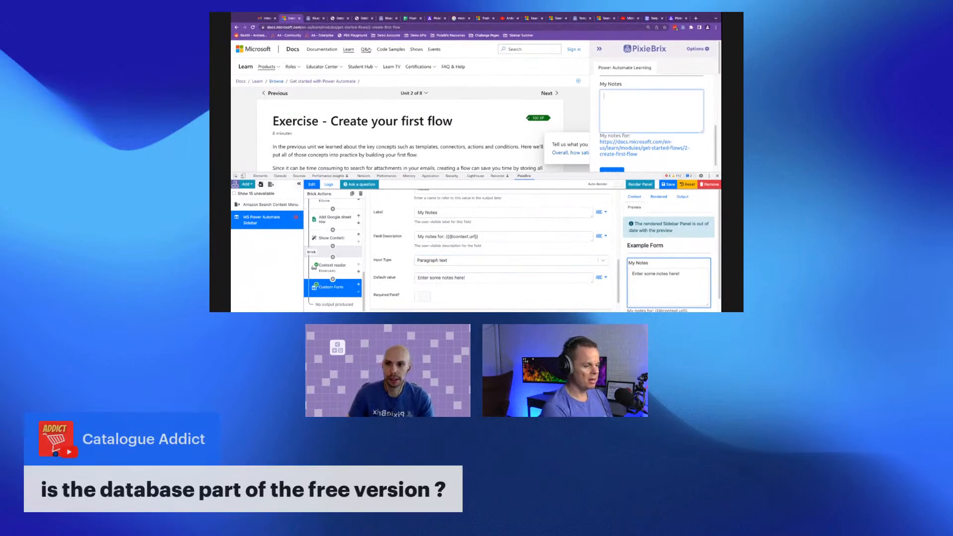
pyautogui.click(343, 19)
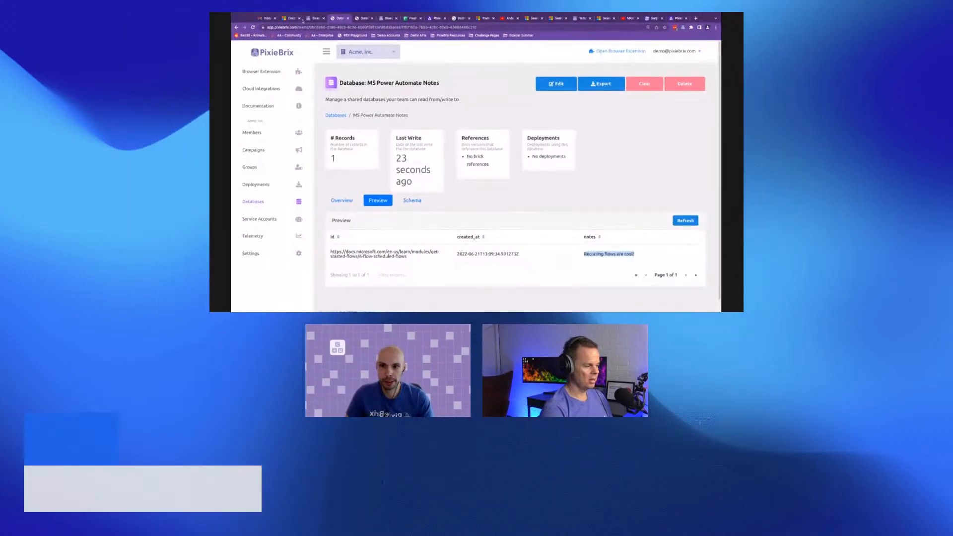
pyautogui.click(258, 20)
pyautogui.click(295, 18)
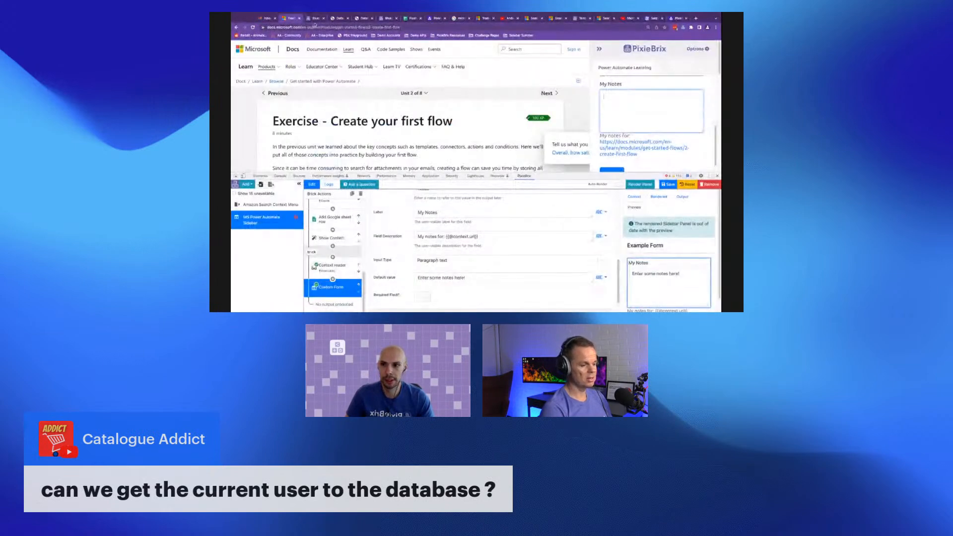
pyautogui.click(314, 20)
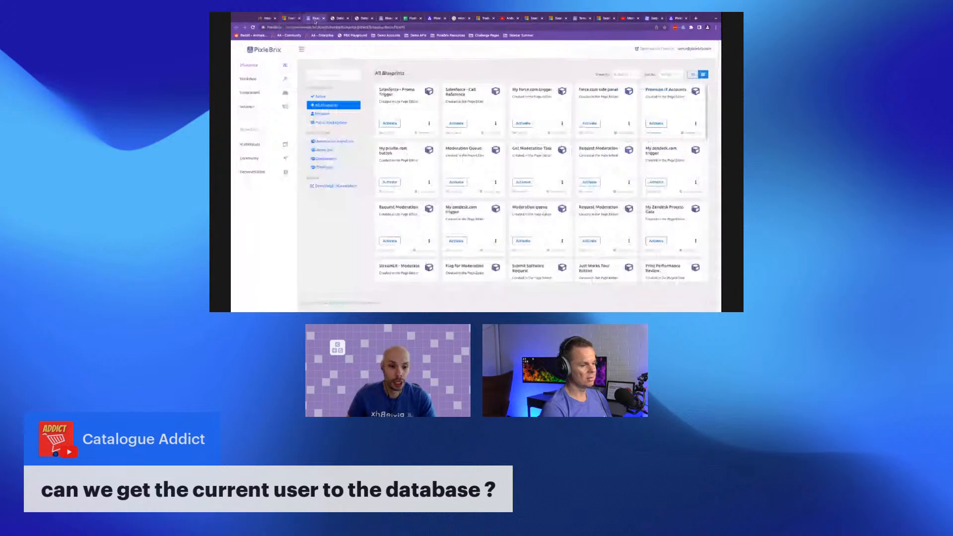
pyautogui.click(291, 18)
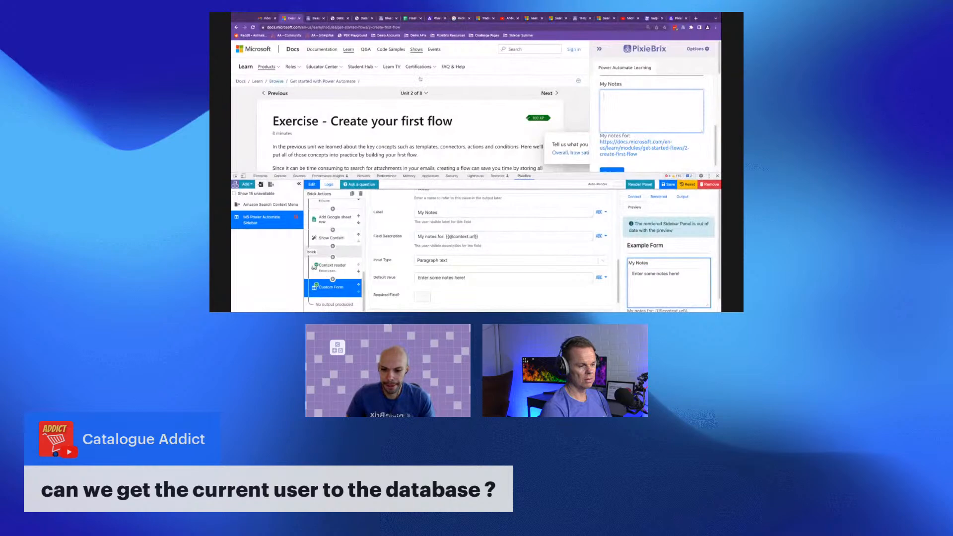
pyautogui.scroll(1, 420, 239)
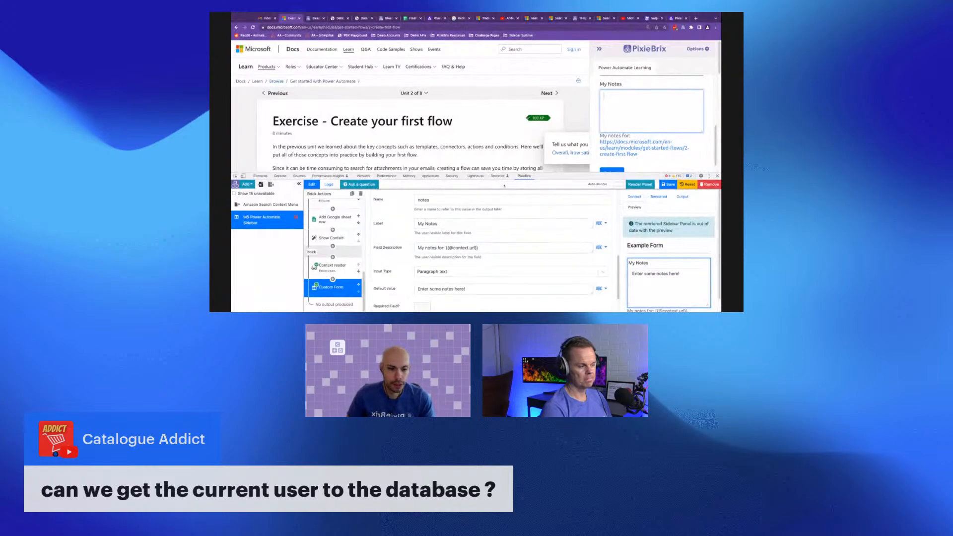
pyautogui.scroll(2, 427, 315)
pyautogui.scroll(-2, 416, 317)
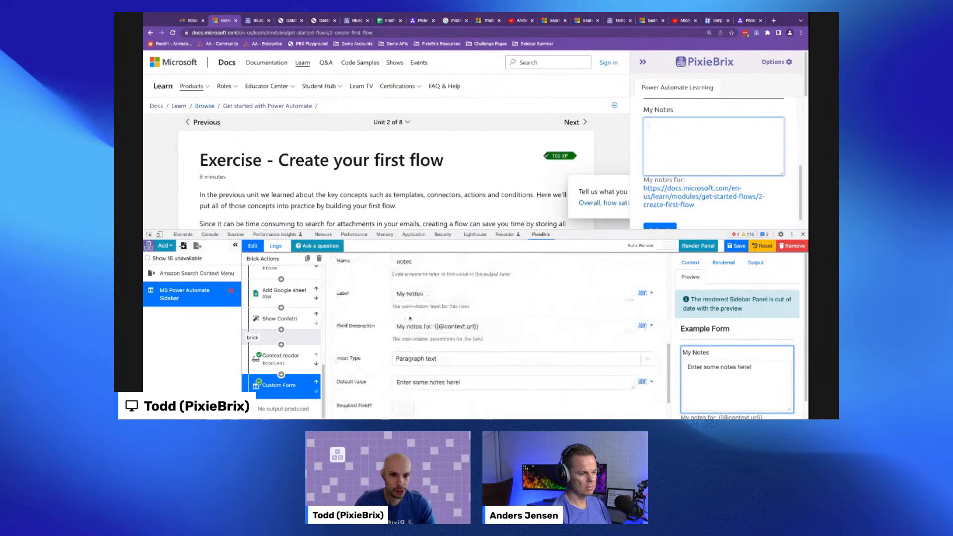
pyautogui.scroll(-2, 399, 334)
pyautogui.click(703, 381)
pyautogui.scroll(4, 395, 328)
pyautogui.scroll(-4, 394, 327)
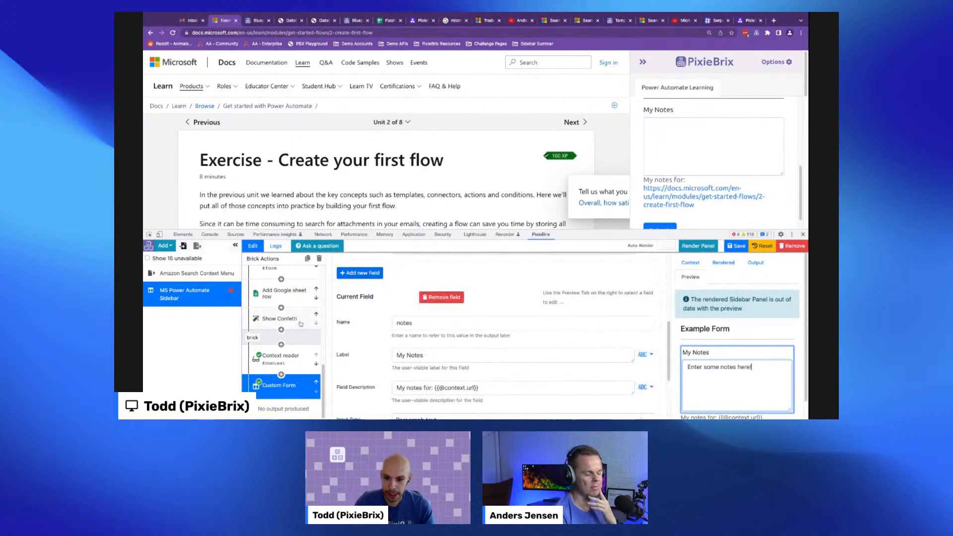
# - Add a PixieBrix session reader brick to the panel's brick actions
pyautogui.click(281, 375)
pyautogui.write('put')
pyautogui.click(696, 259)
pyautogui.click(281, 374)
pyautogui.write('sesi')
pyautogui.press('BackSpace')
pyautogui.write('s')
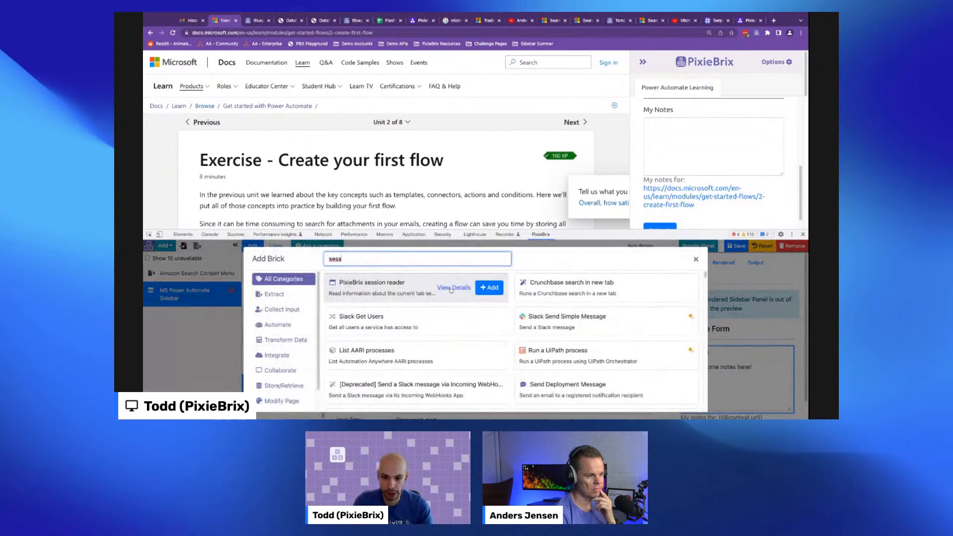
pyautogui.click(489, 288)
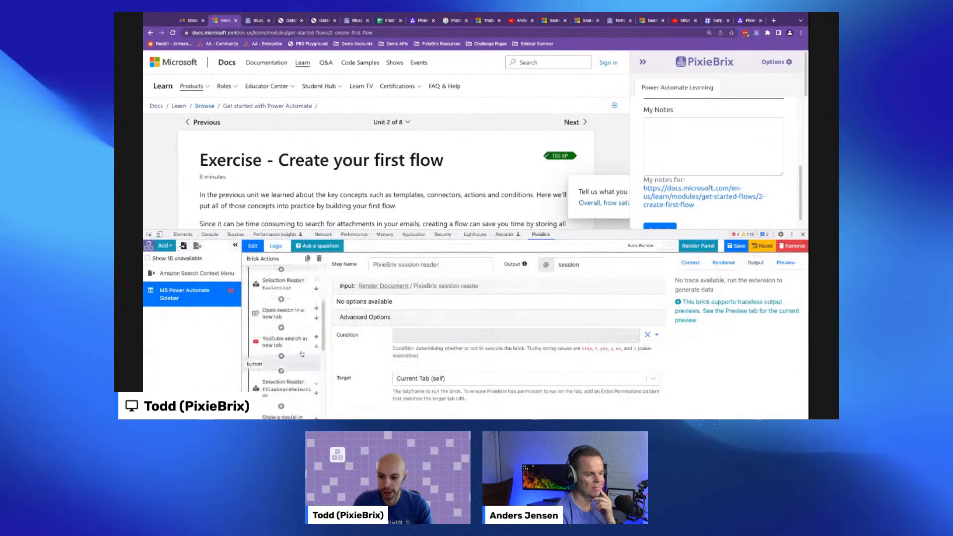
# - Preview the session reader's output, copy the email property path and reselect the Custom Form brick
pyautogui.click(786, 263)
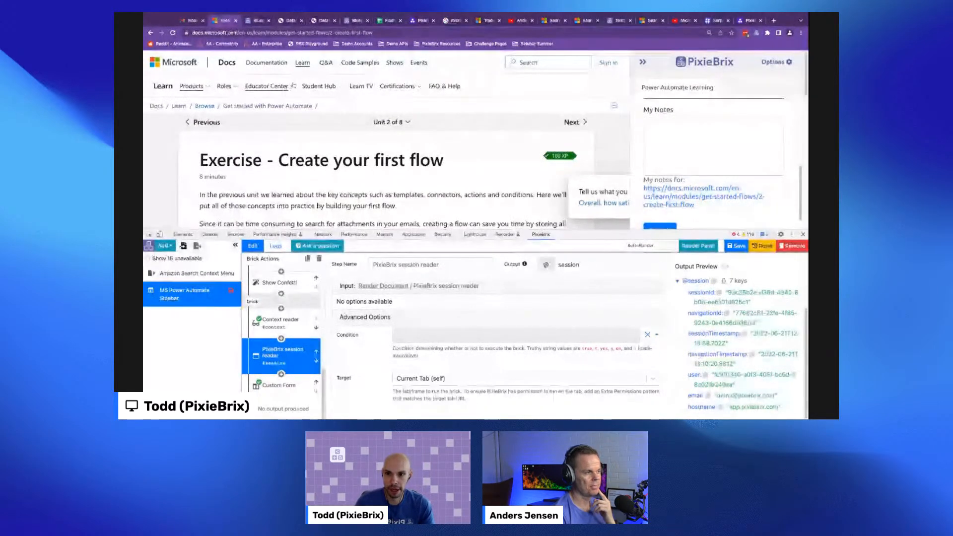
pyautogui.click(708, 396)
pyautogui.click(292, 386)
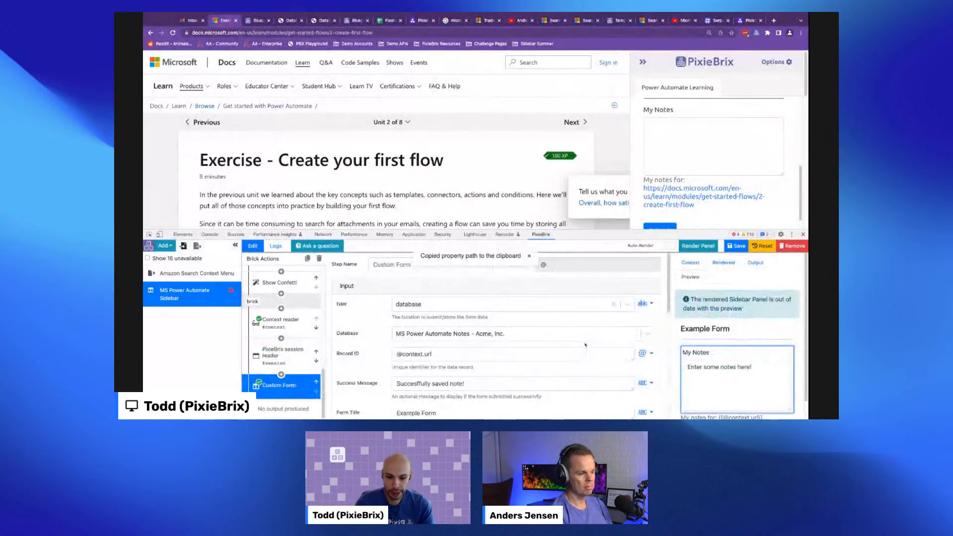
# - Add a new form field named email with the label Email
pyautogui.scroll(-5, 431, 341)
pyautogui.scroll(-2, 430, 341)
pyautogui.scroll(4, 412, 345)
pyautogui.scroll(-2, 395, 350)
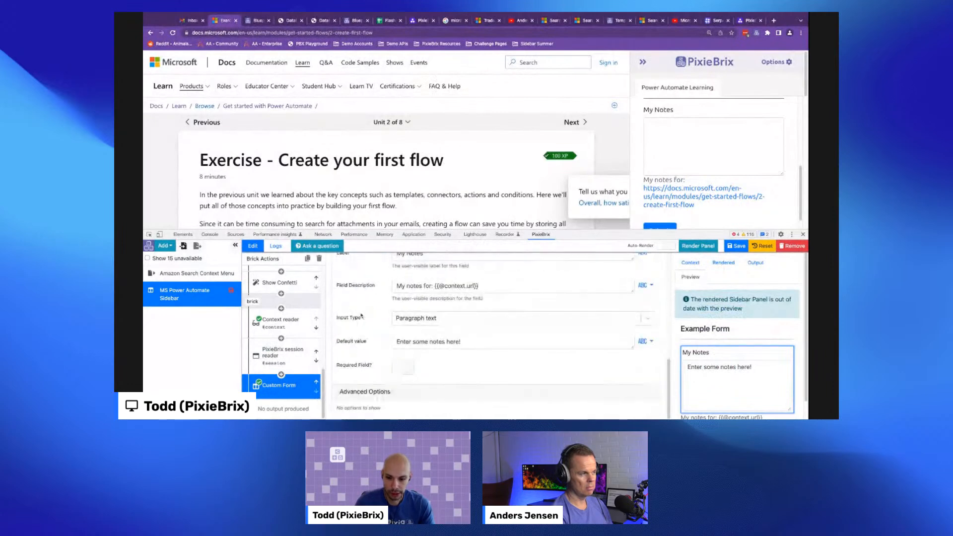
pyautogui.click(359, 315)
pyautogui.scroll(-2, 443, 344)
pyautogui.click(343, 315)
pyautogui.write('email')
pyautogui.press('Tab')
pyautogui.scroll(-1, 341, 318)
pyautogui.write('Em')
pyautogui.scroll(-3, 348, 323)
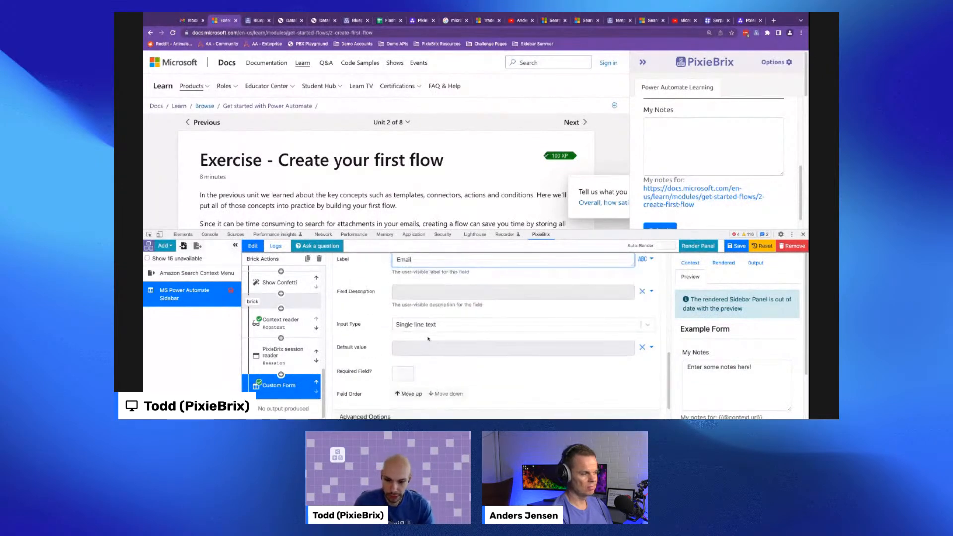
pyautogui.click(437, 324)
pyautogui.click(440, 372)
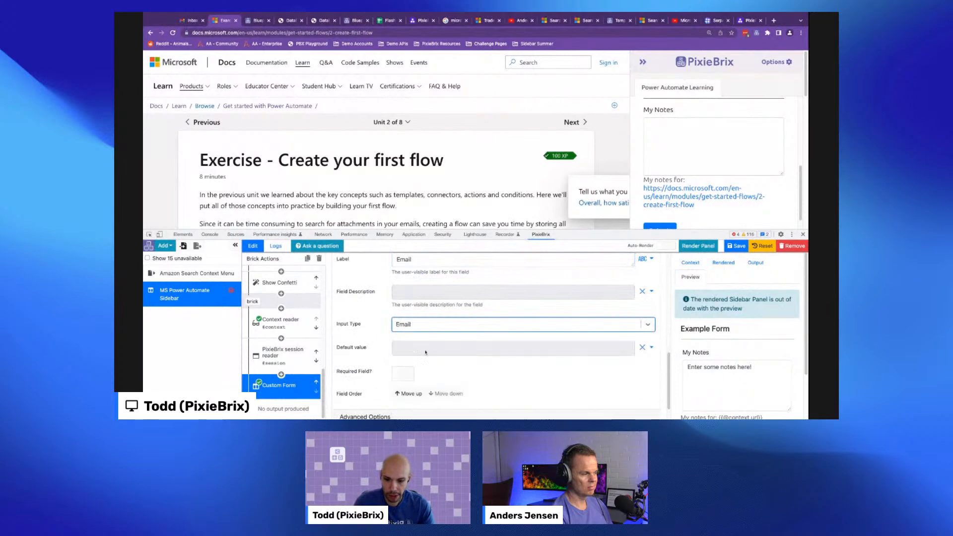
pyautogui.click(426, 350)
pyautogui.write('@session.email')
pyautogui.click(700, 246)
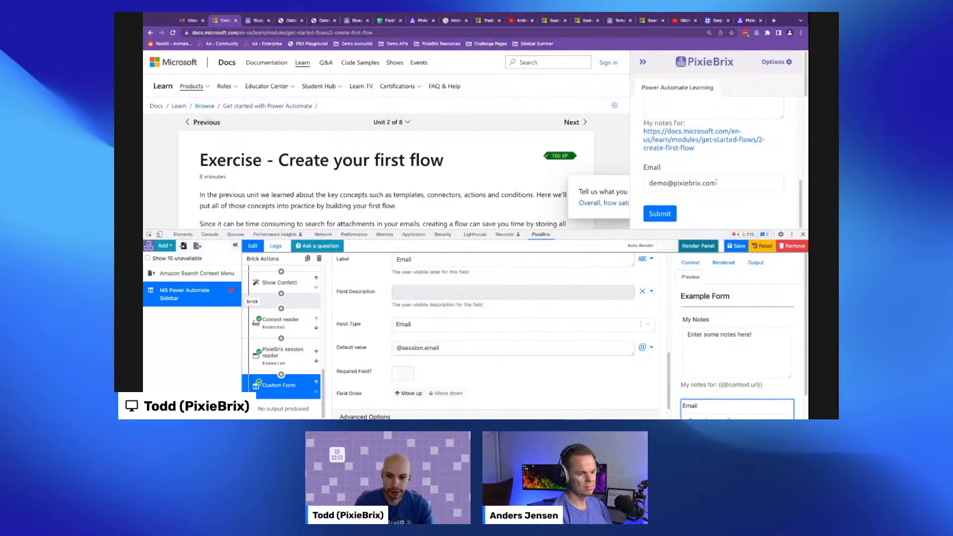
# - Submit the sidebar form with the note Enter some notes here!!!! and the prefilled email
pyautogui.scroll(3, 456, 408)
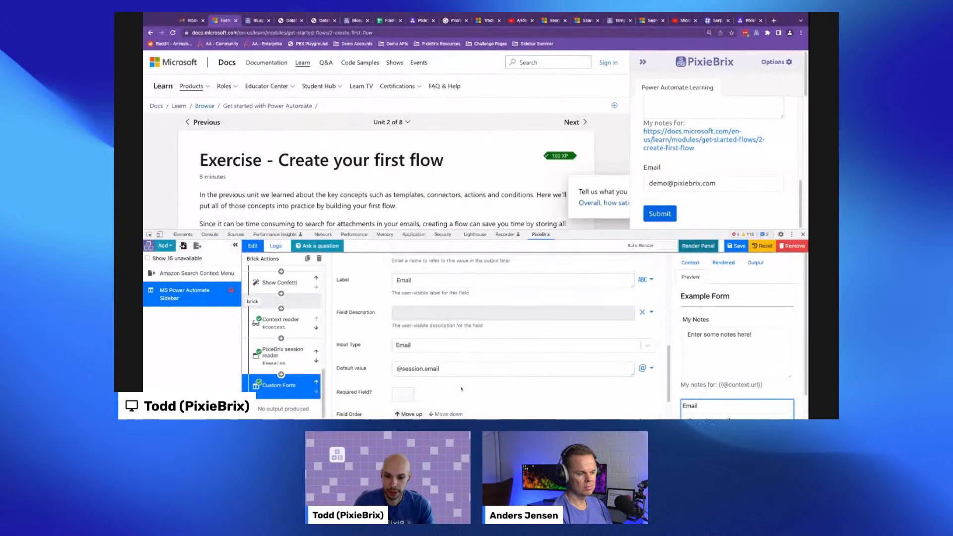
pyautogui.scroll(3, 715, 164)
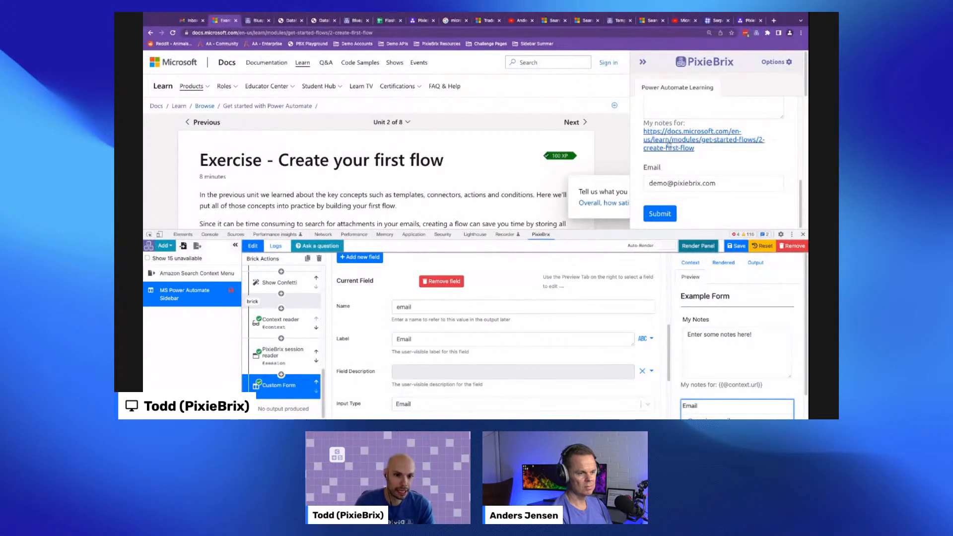
pyautogui.click(755, 166)
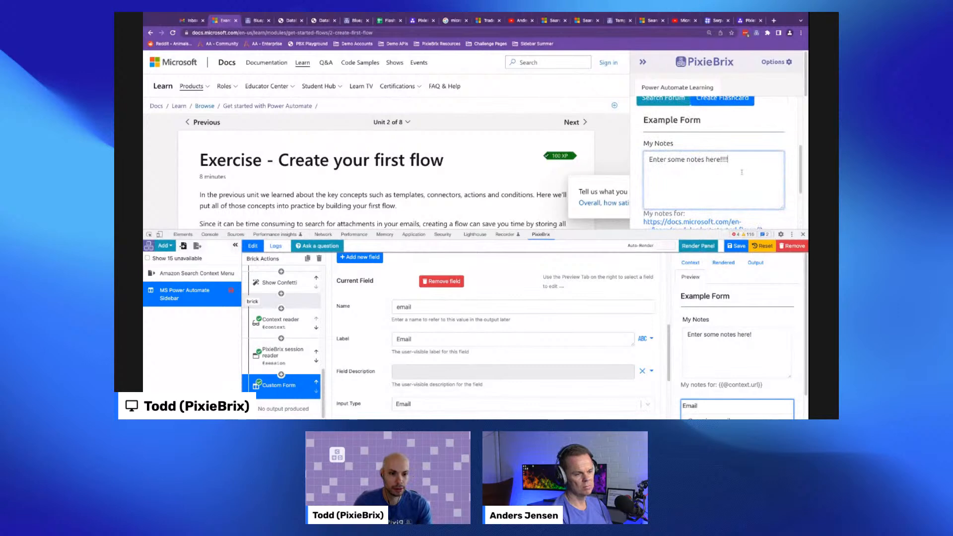
pyautogui.scroll(-3, 673, 188)
pyautogui.click(660, 213)
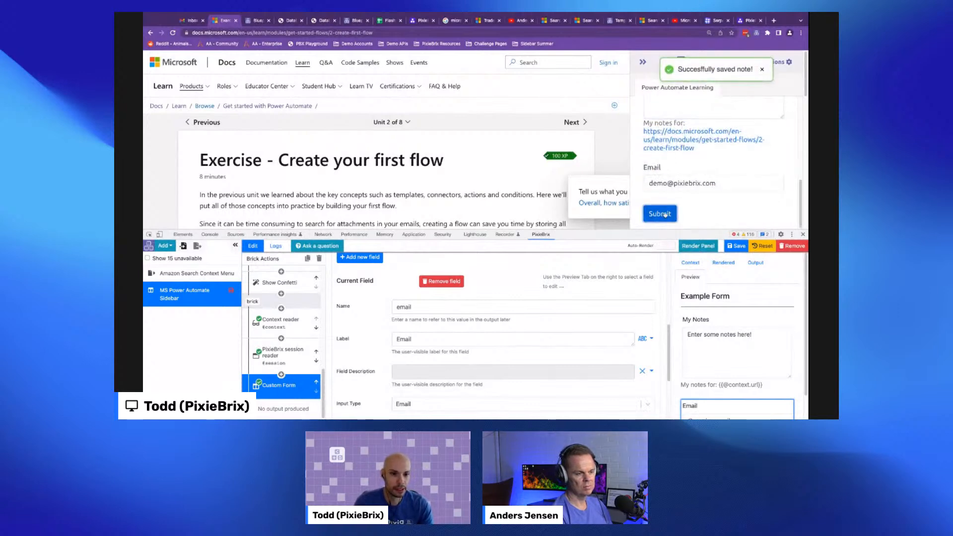
# - Close the blueprints tab and refresh the database preview to examine the new record's email and notes
pyautogui.click(254, 20)
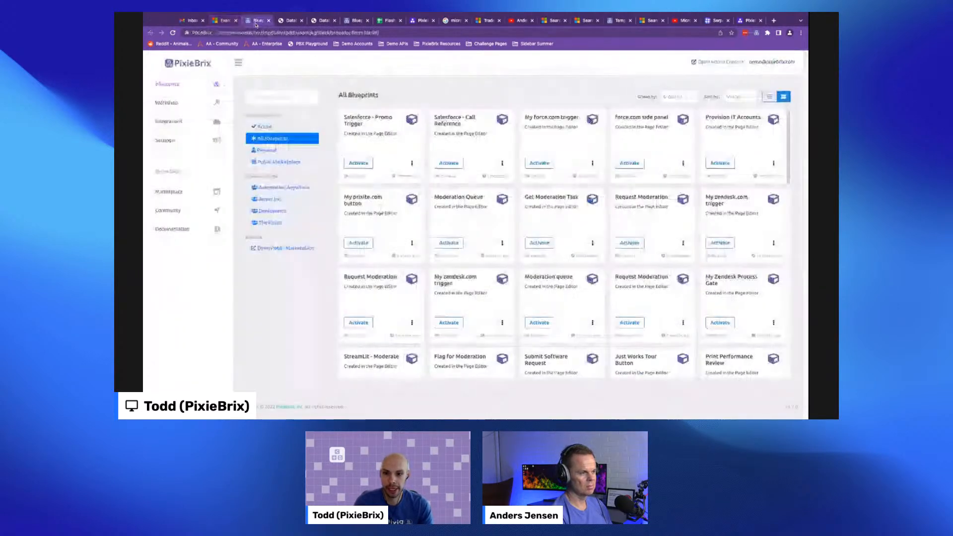
pyautogui.hotkey('ctrl', 'w')
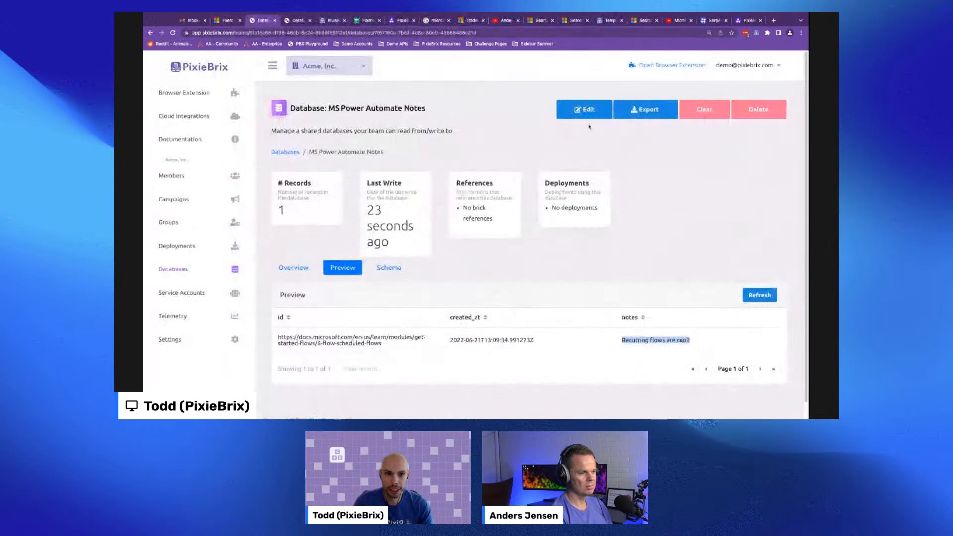
pyautogui.click(760, 295)
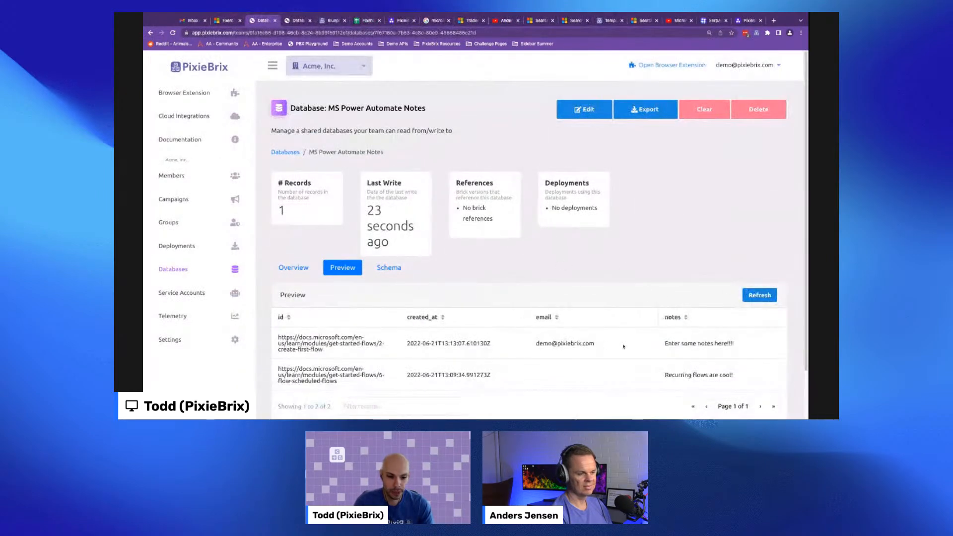
pyautogui.moveTo(541, 343); pyautogui.dragTo(594, 343)
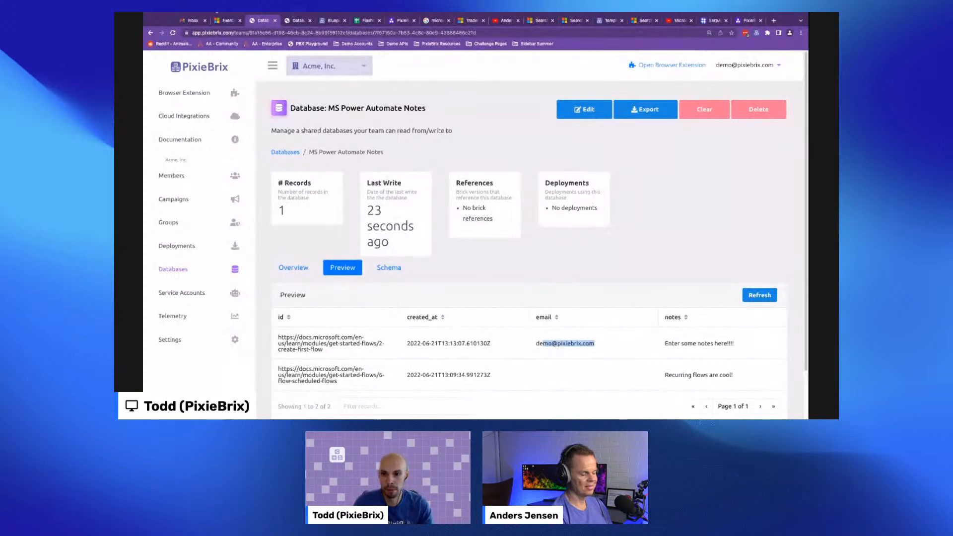
pyautogui.click(645, 109)
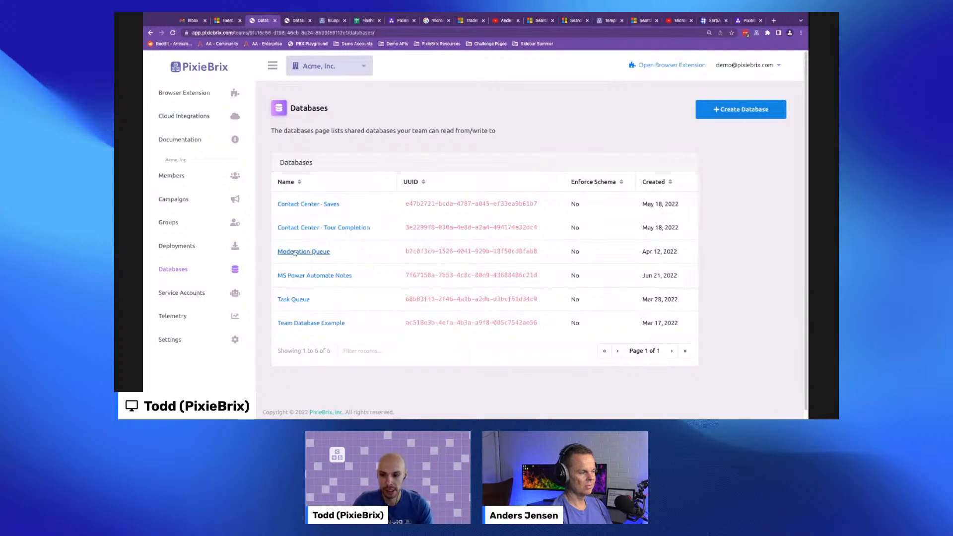
# - Open the Moderation Queue database's page, then return to the Microsoft Learn tab and scroll through the sidebar panel
pyautogui.click(295, 253)
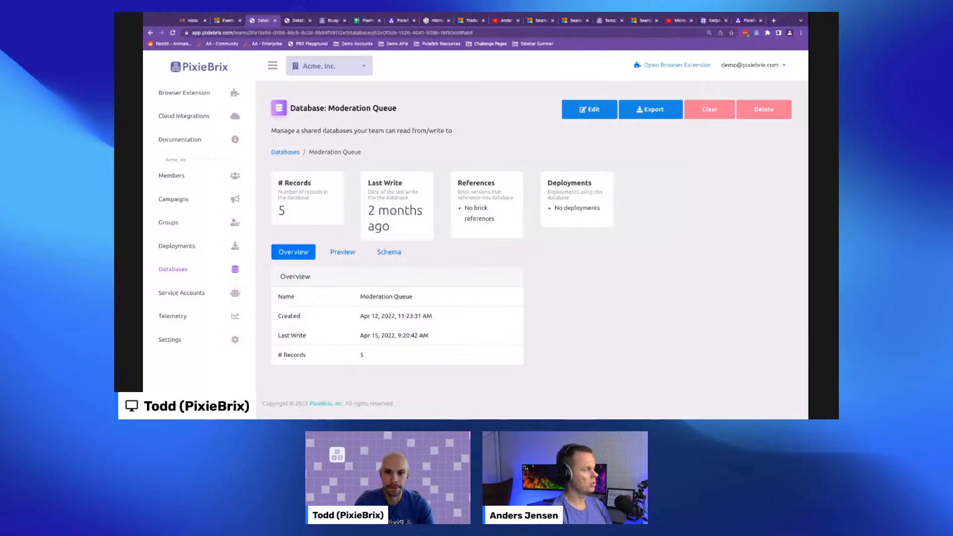
pyautogui.click(229, 21)
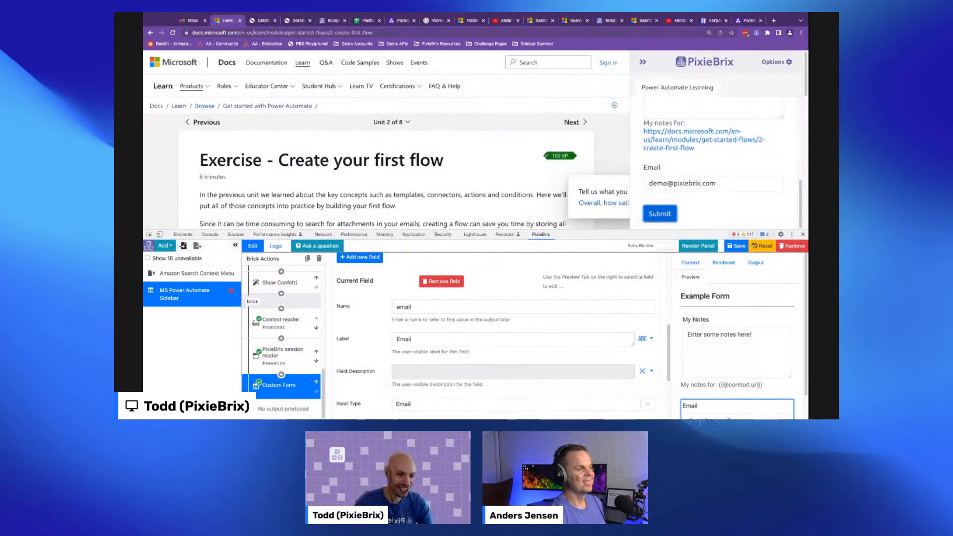
pyautogui.scroll(5, 715, 153)
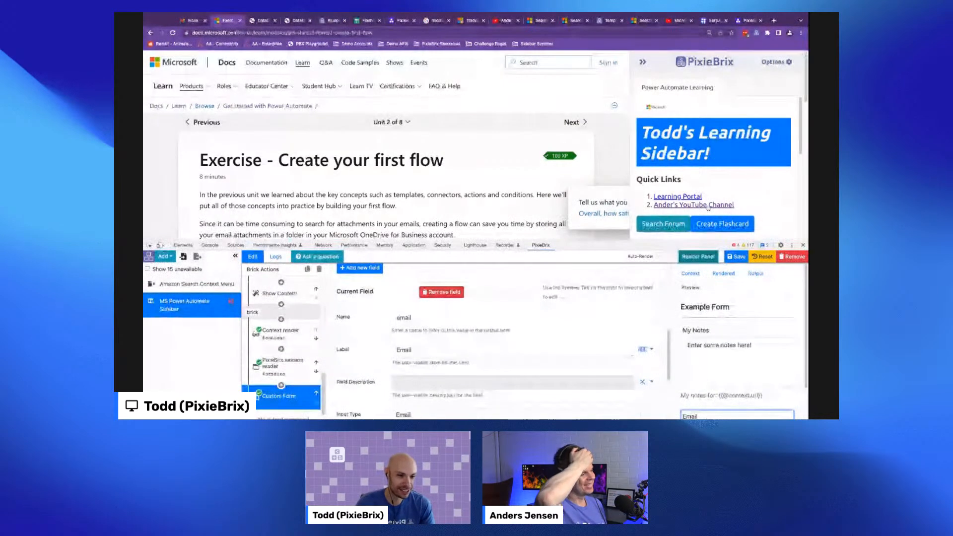
pyautogui.scroll(-1, 709, 209)
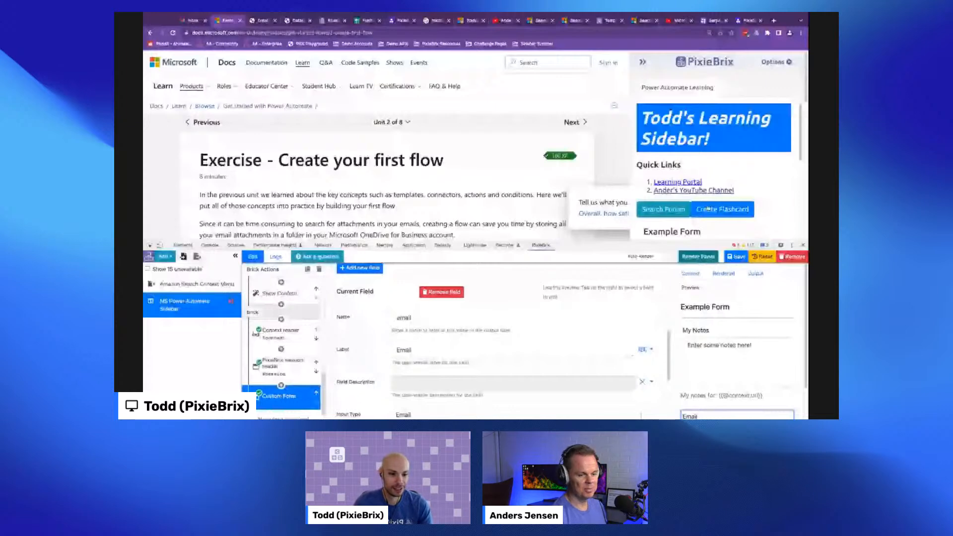
pyautogui.scroll(-2, 708, 209)
pyautogui.scroll(-5, 640, 145)
pyautogui.click(668, 192)
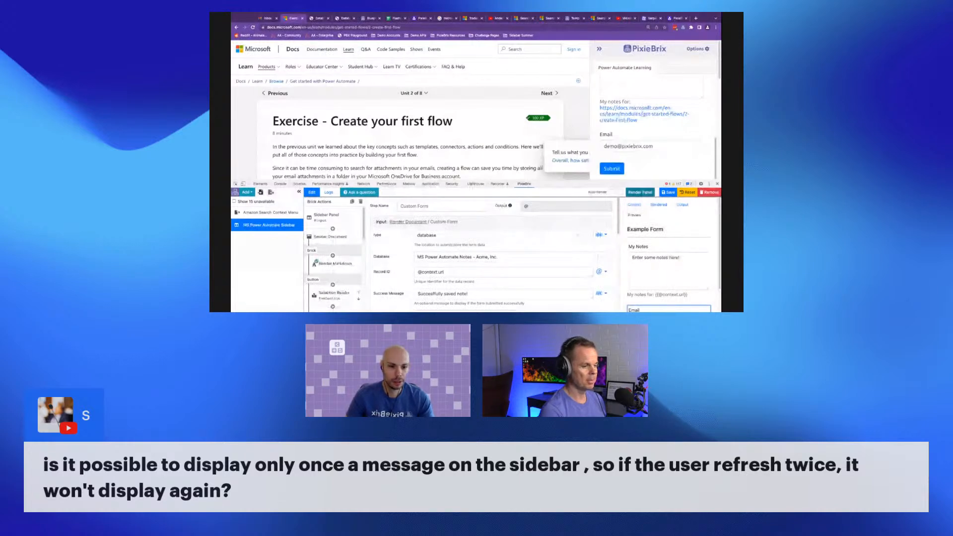
# - Insert a Cancel current action brick after the sidebar panel with the message You refreshed twice! and re-render the panel
pyautogui.scroll(5, 669, 132)
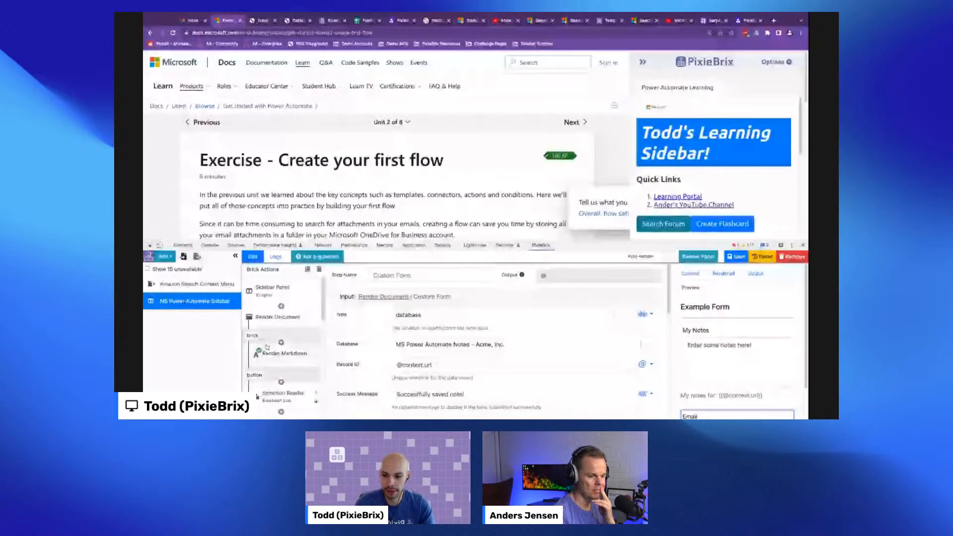
pyautogui.click(281, 306)
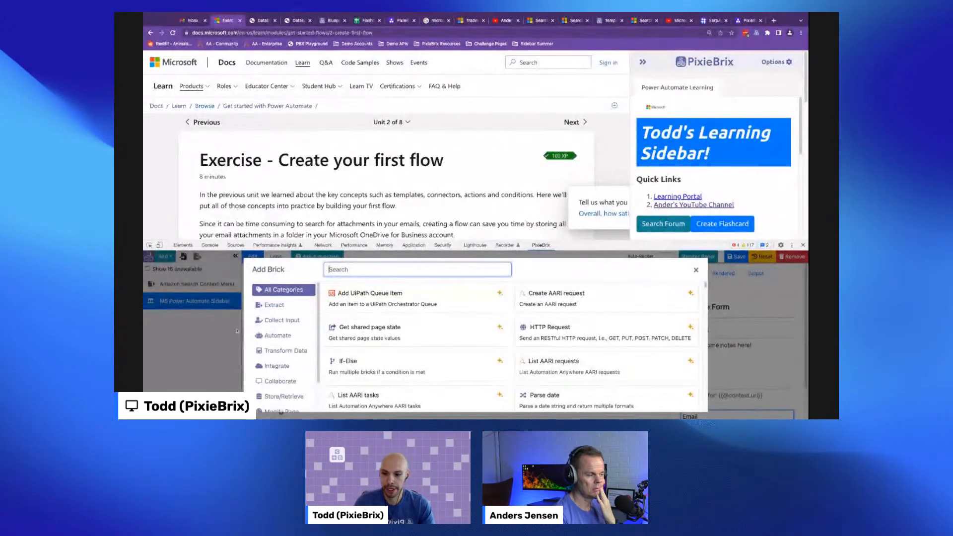
pyautogui.write('cancel')
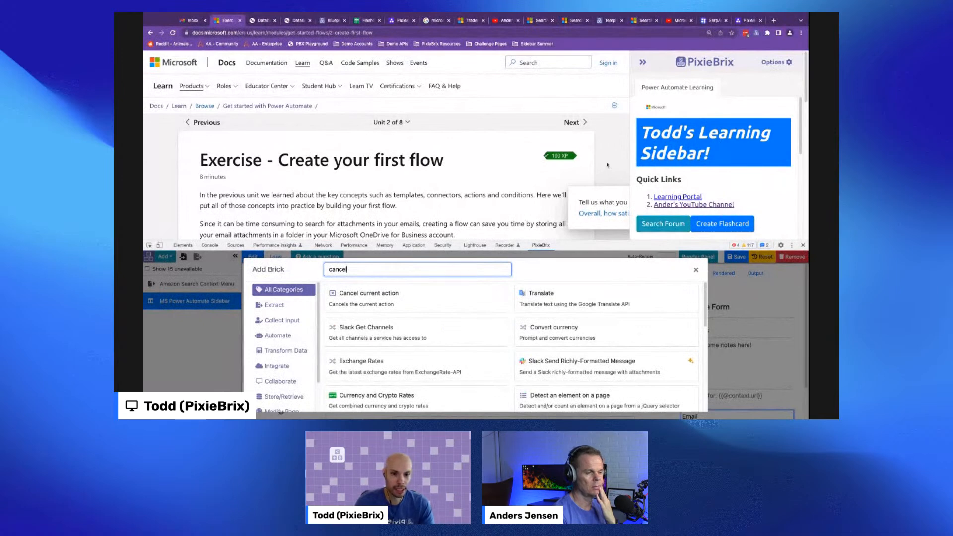
pyautogui.moveTo(454, 301)
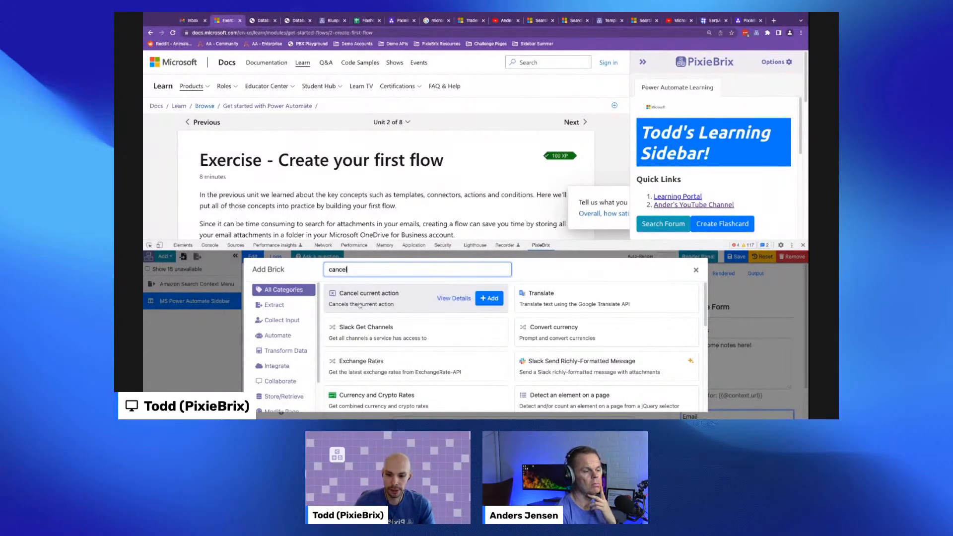
pyautogui.click(488, 299)
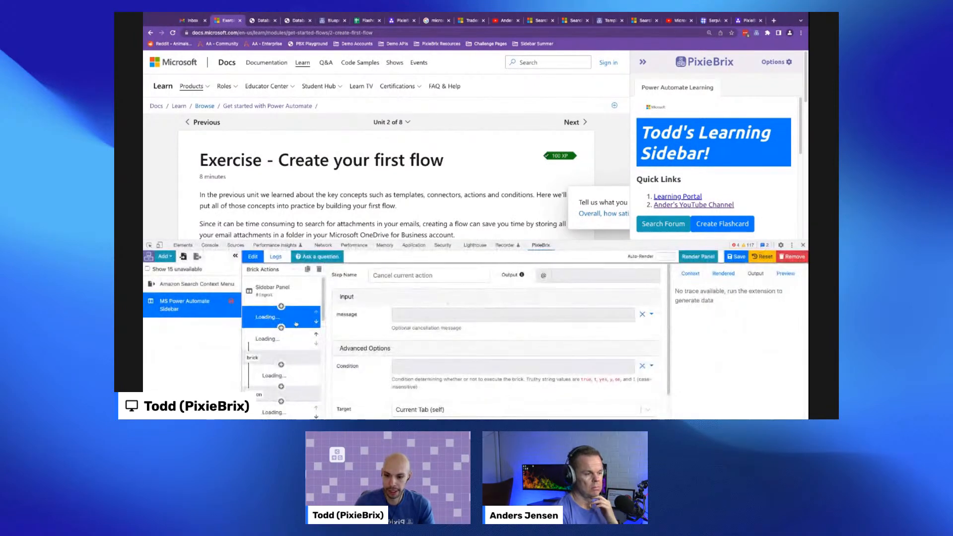
pyautogui.click(433, 314)
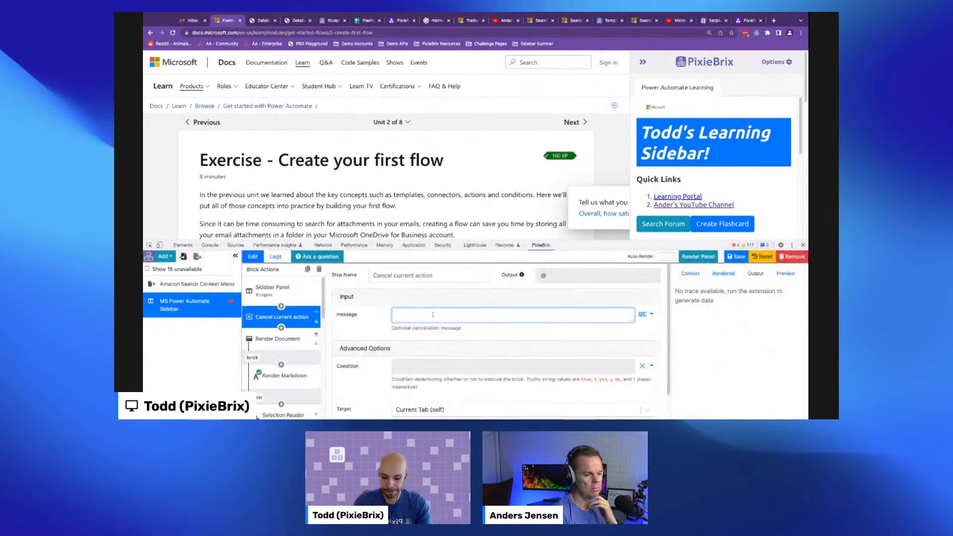
pyautogui.write('You refreshed t')
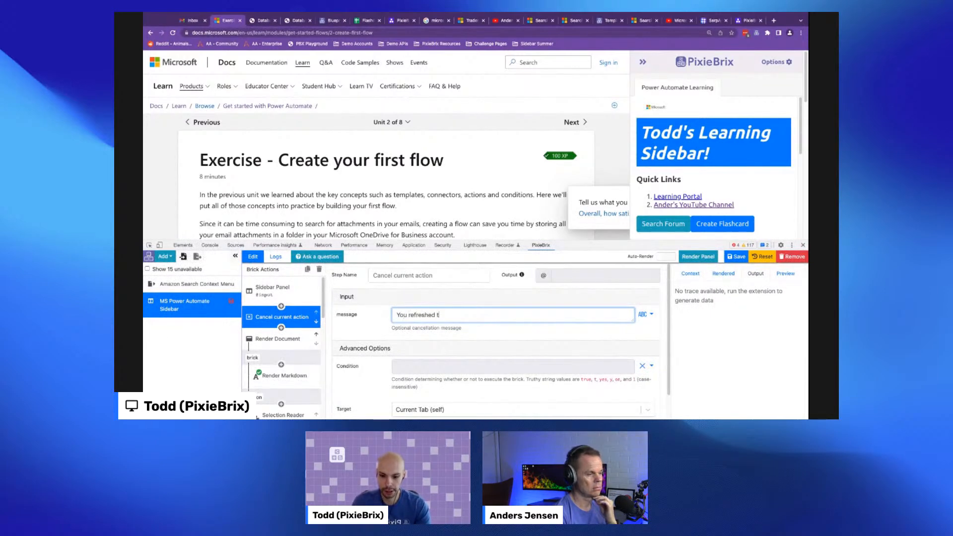
pyautogui.write('ce!')
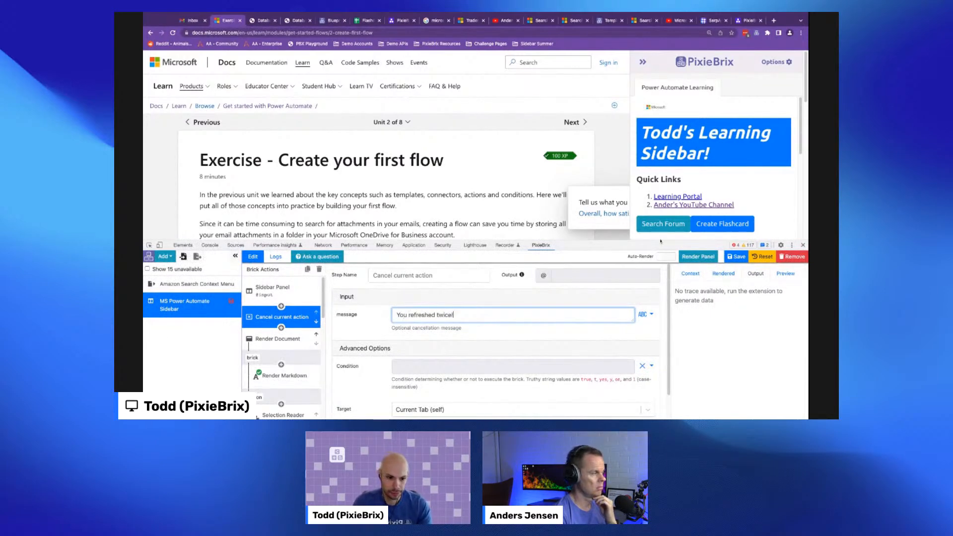
pyautogui.click(698, 257)
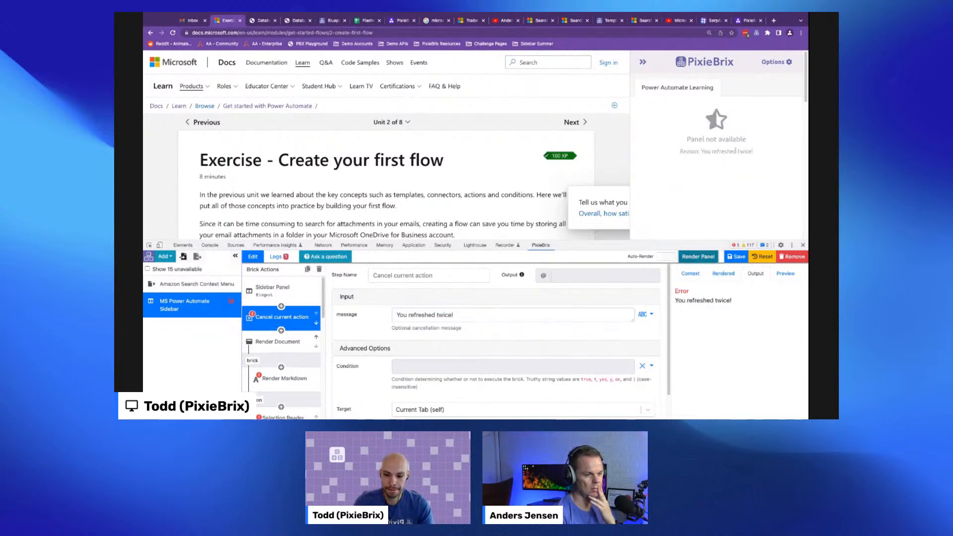
# - Inspect the cancel brick's Condition option, then remove the Cancel current action brick
pyautogui.click(405, 368)
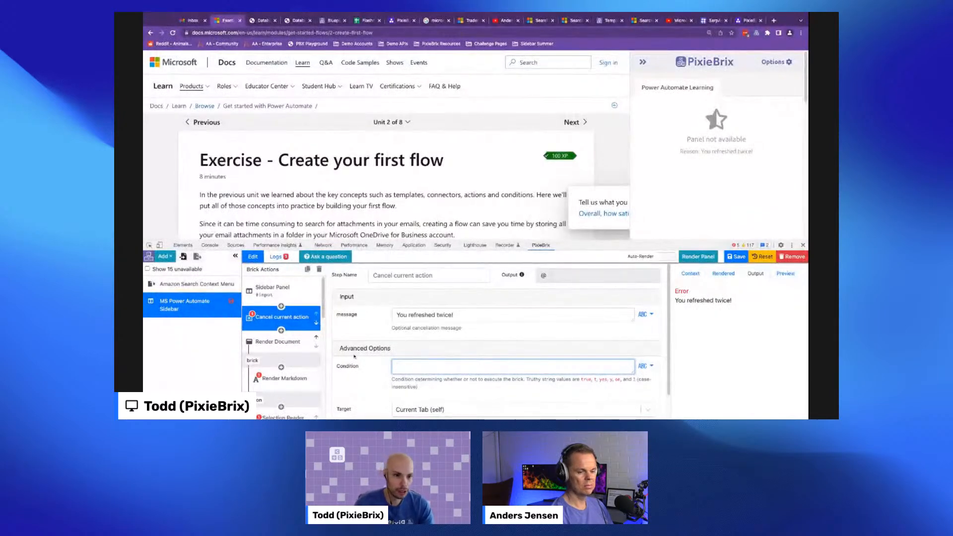
pyautogui.scroll(-3, 265, 348)
pyautogui.scroll(3, 265, 348)
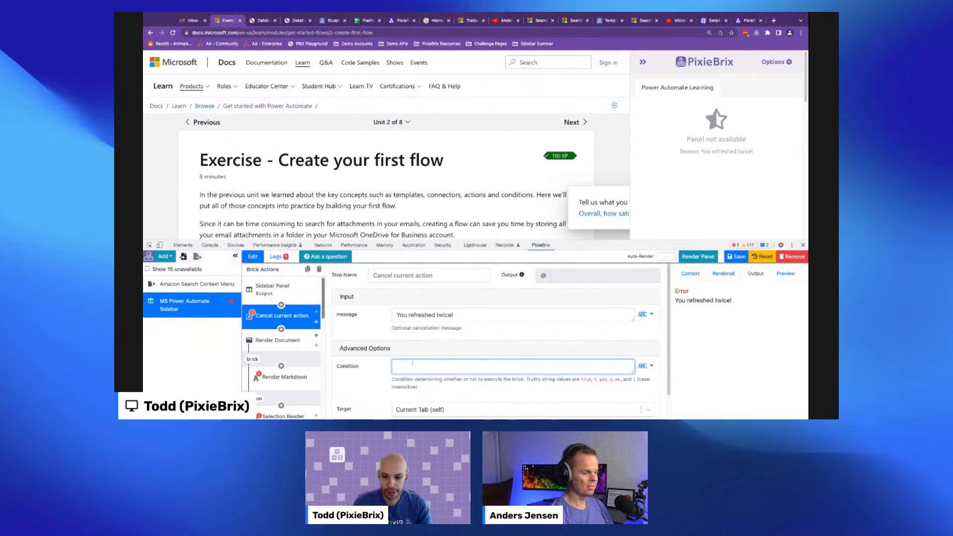
pyautogui.click(319, 269)
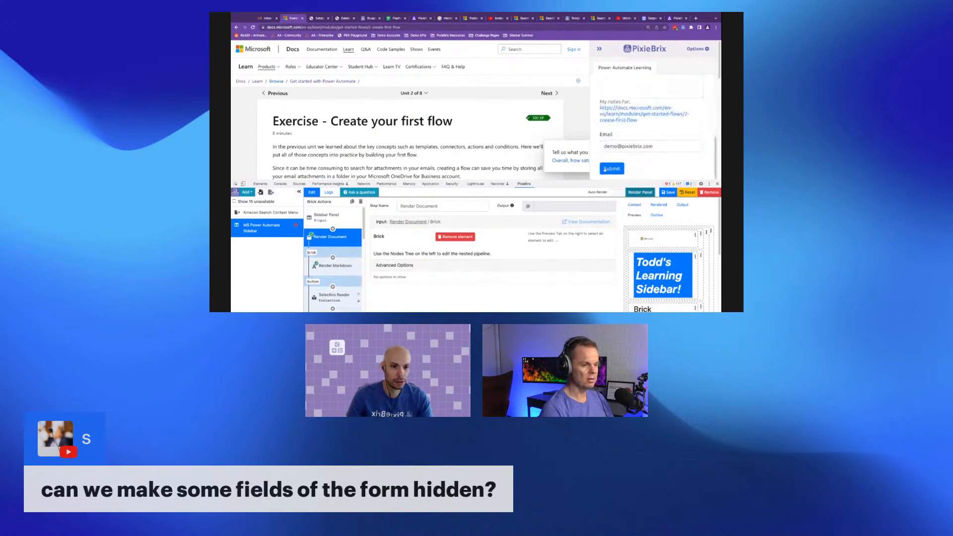
# - Select the Custom Form brick and scroll through the email field's settings
pyautogui.scroll(-3, 339, 287)
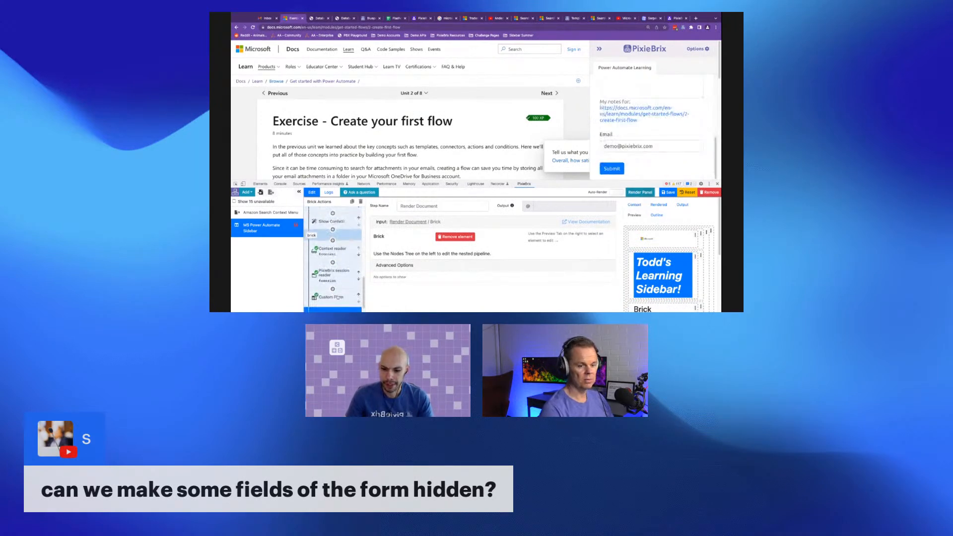
pyautogui.click(331, 296)
pyautogui.scroll(-5, 461, 264)
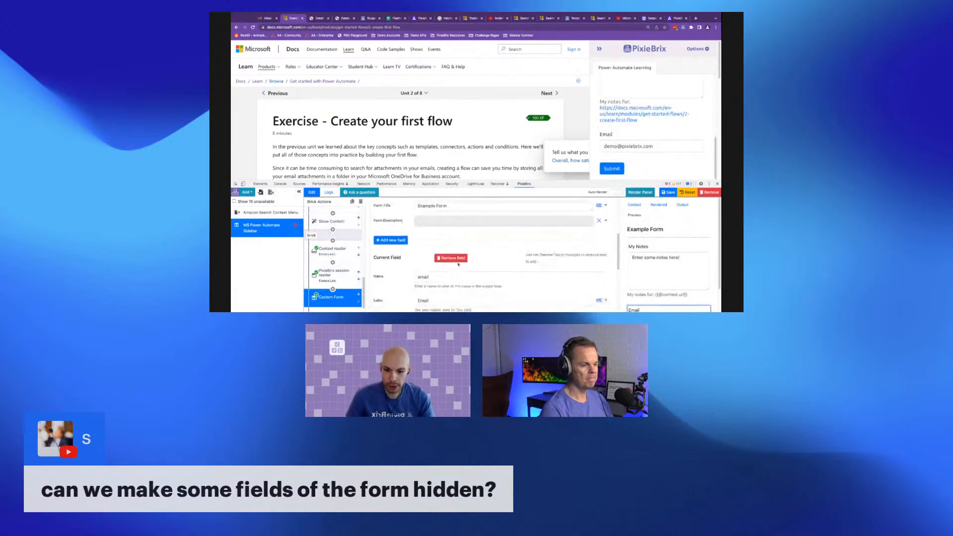
pyautogui.scroll(-3, 440, 350)
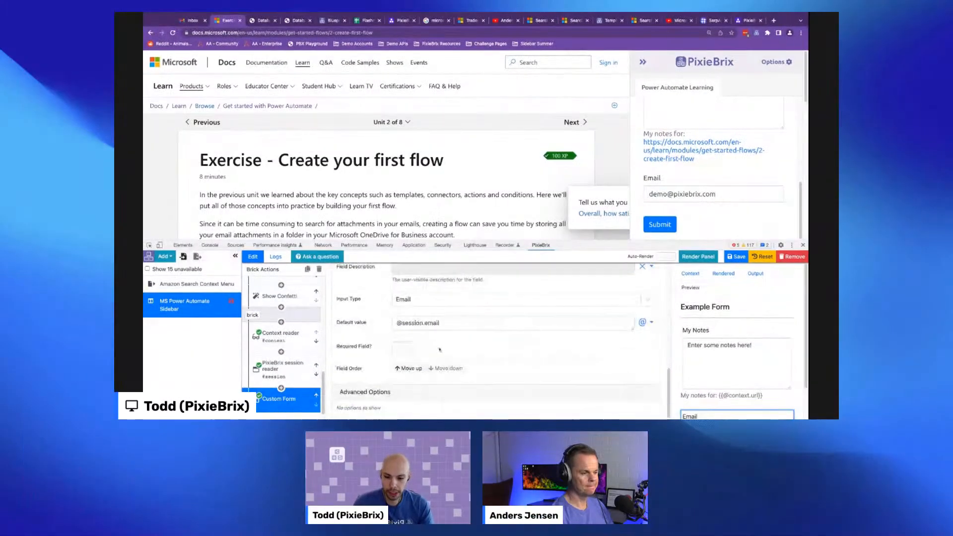
pyautogui.scroll(1, 435, 352)
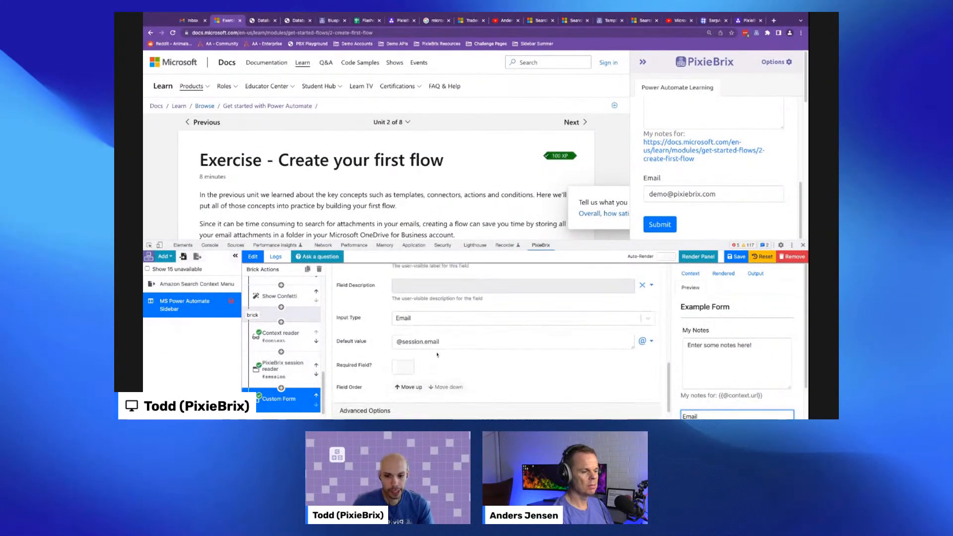